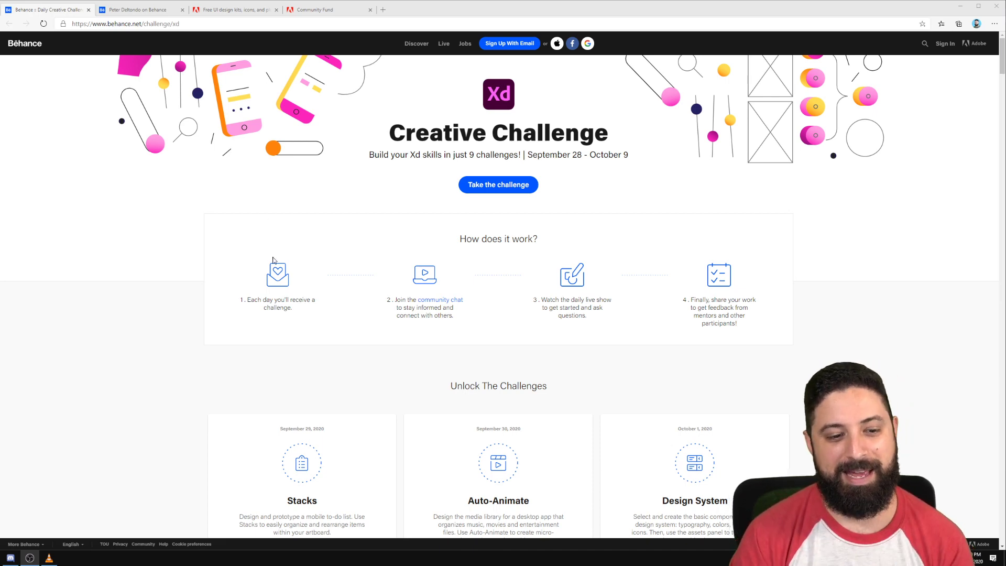
# Look through the Creative Challenge page on Behance, from the unlocked daily challenges and community chat section to the past challenges.
pyautogui.scroll(-3, 280, 263)
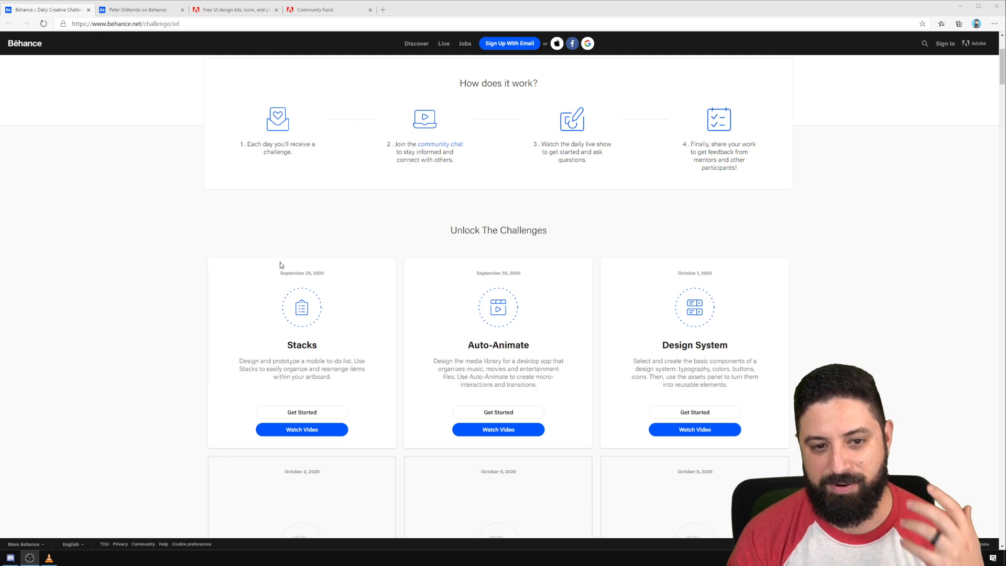
pyautogui.scroll(-2, 280, 263)
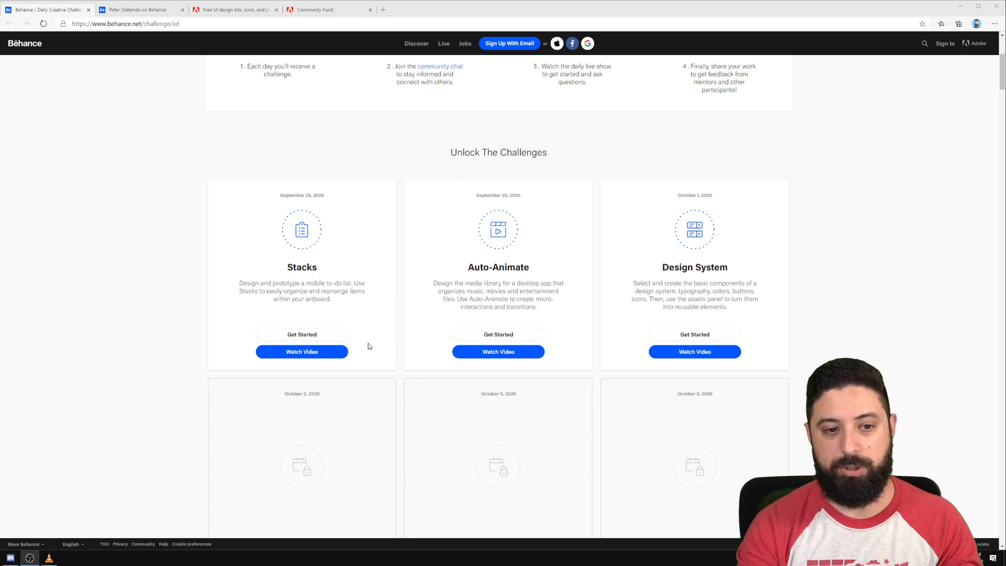
pyautogui.scroll(-10, 367, 344)
pyautogui.scroll(-1, 368, 345)
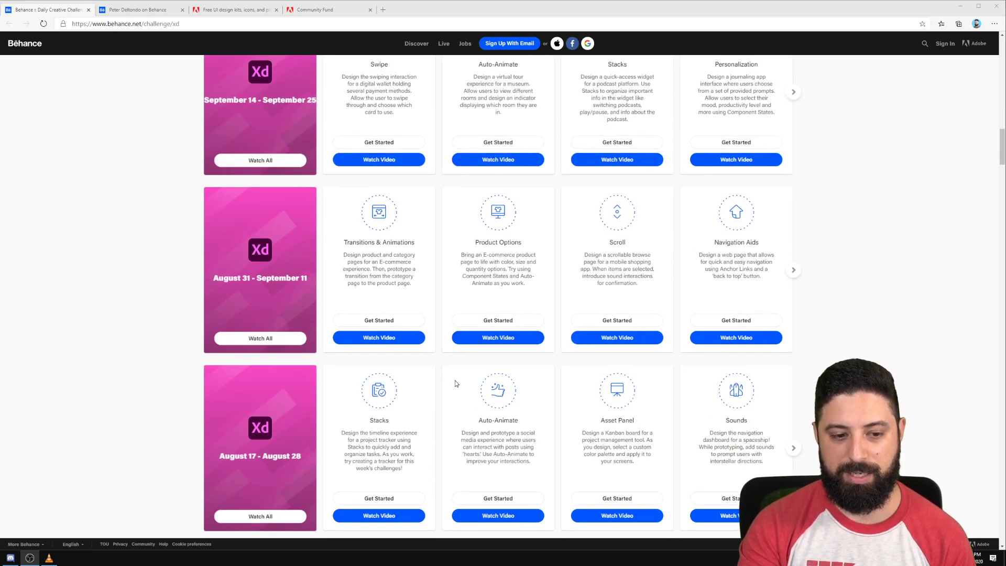
pyautogui.scroll(-2, 454, 383)
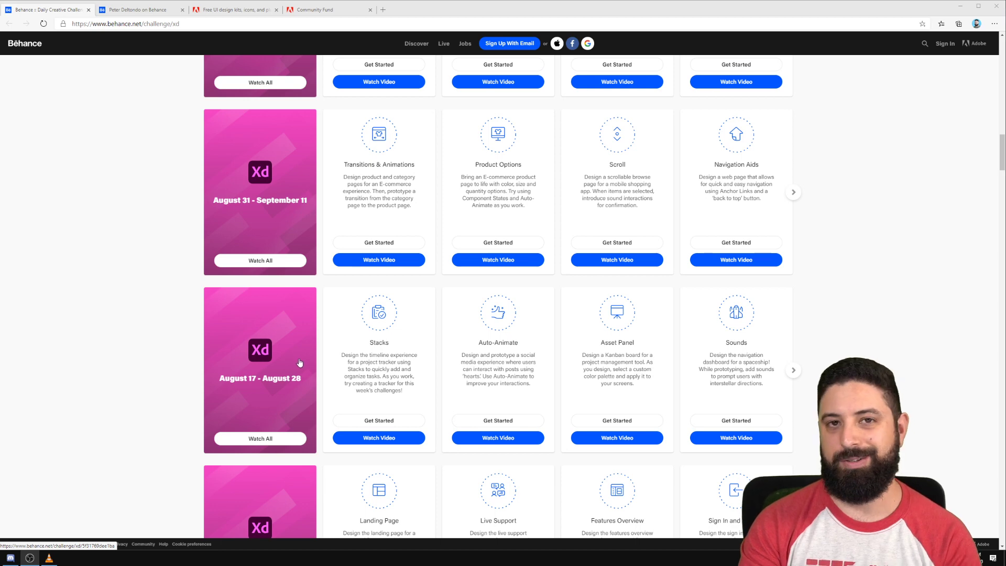
pyautogui.scroll(2, 304, 364)
pyautogui.scroll(6, 307, 365)
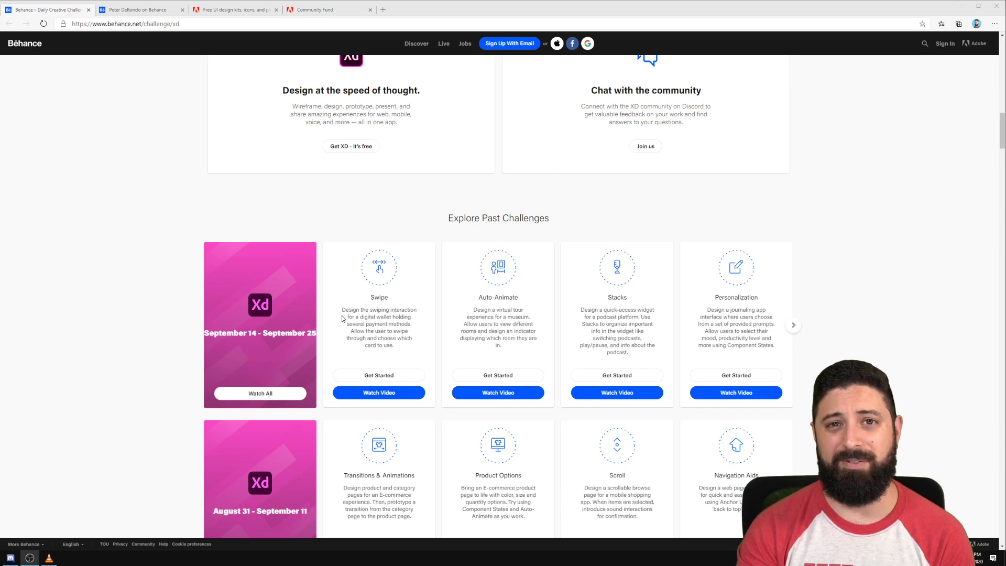
pyautogui.scroll(6, 346, 318)
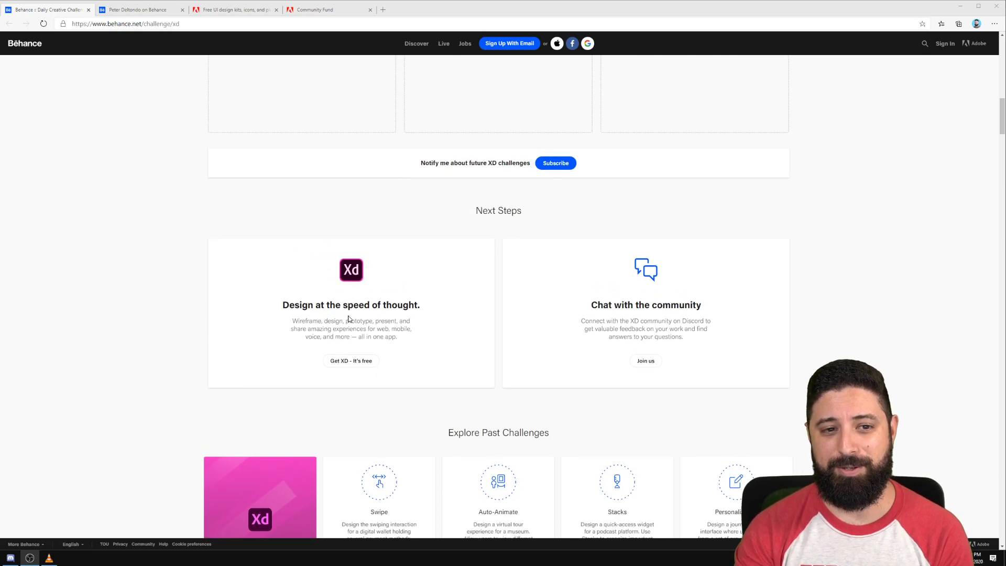
pyautogui.scroll(4, 352, 322)
pyautogui.scroll(-4, 352, 327)
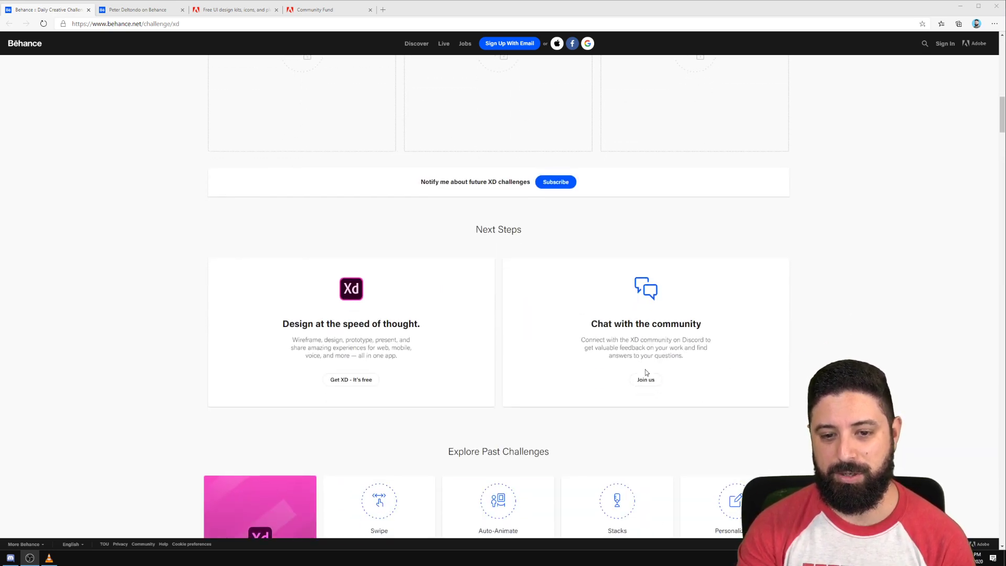
pyautogui.scroll(15, 592, 399)
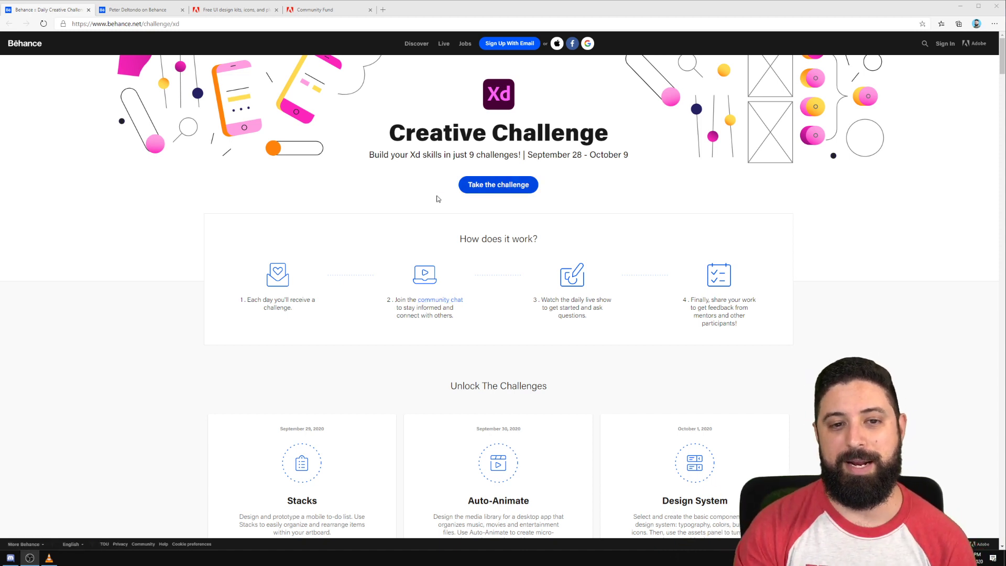
# Switch to Discord and watch the day2.mp4 submission full screen in the current-challenge channel, then leave full screen.
pyautogui.click(11, 558)
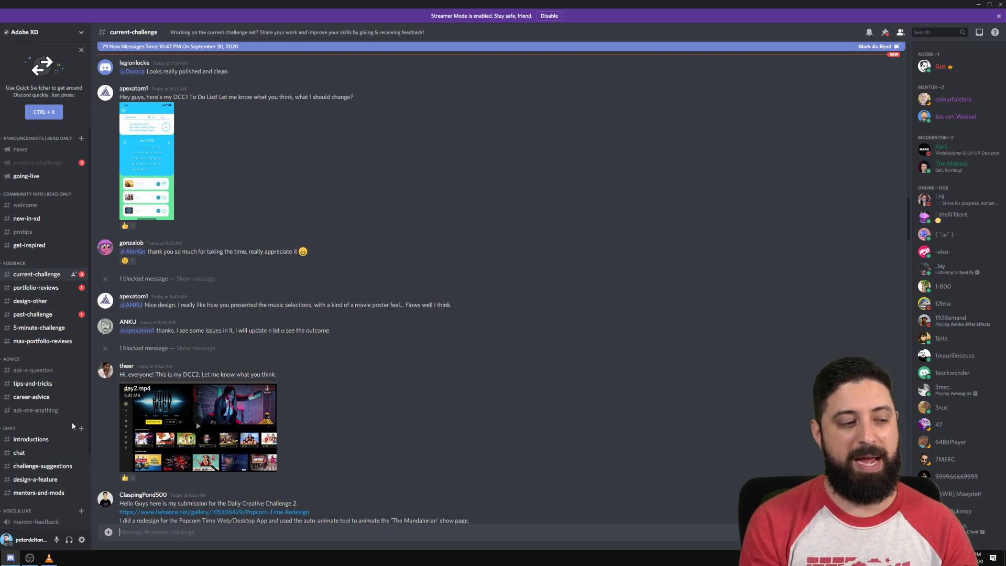
pyautogui.click(197, 423)
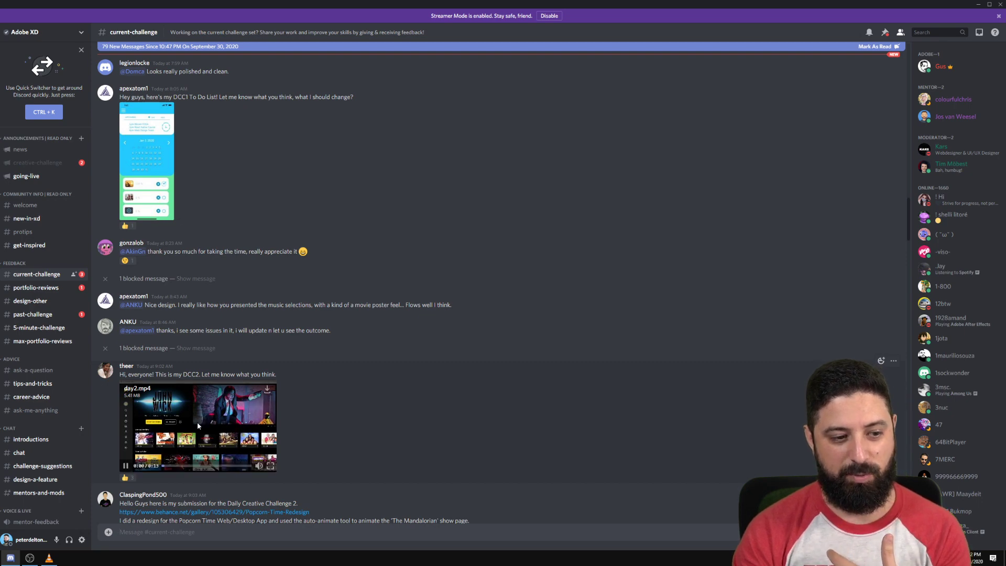
pyautogui.click(268, 467)
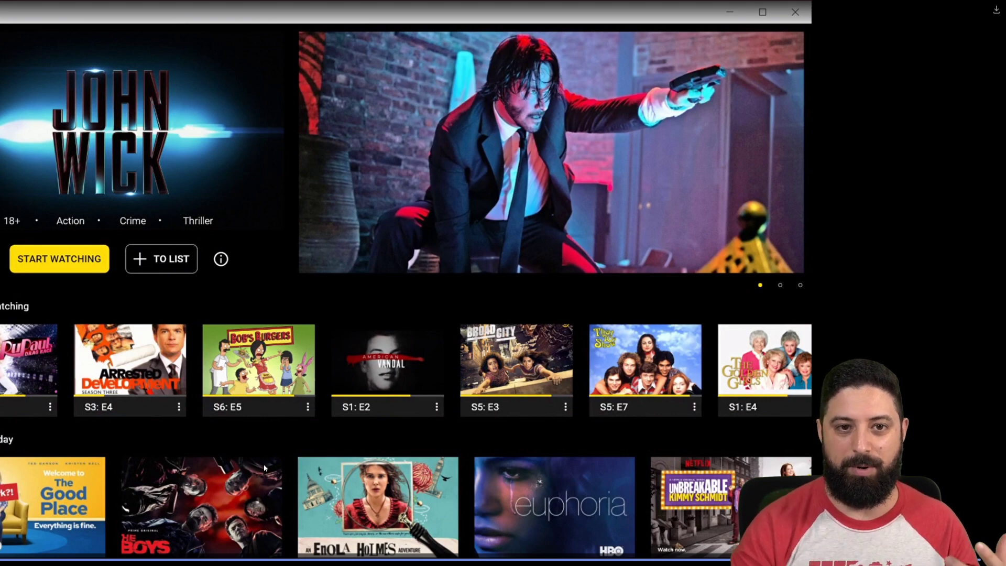
pyautogui.press('Escape')
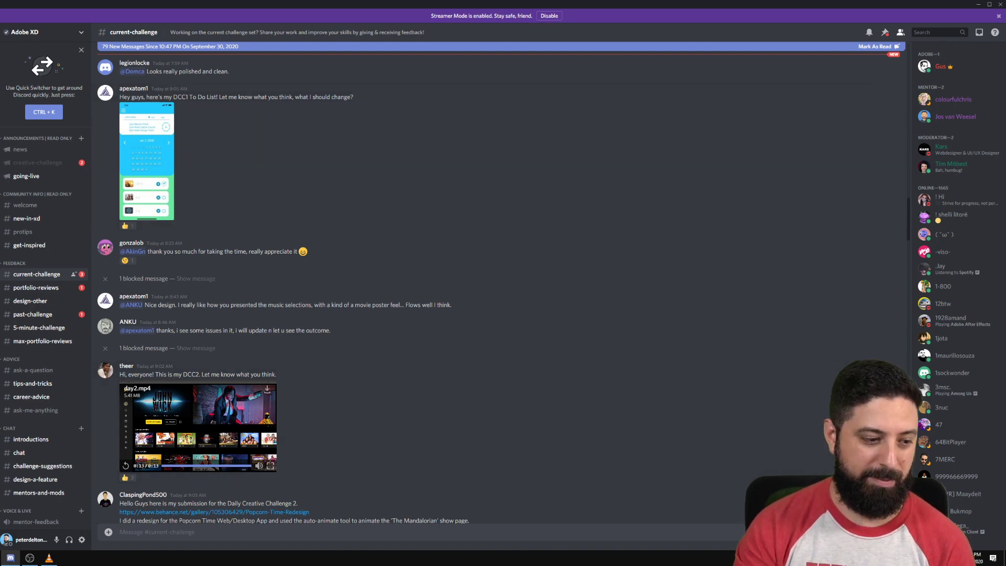
# Return to the browser to show the designer's Behance profile, and switch to the XD DDC Day 3 document in Adobe XD.
pyautogui.click(10, 557)
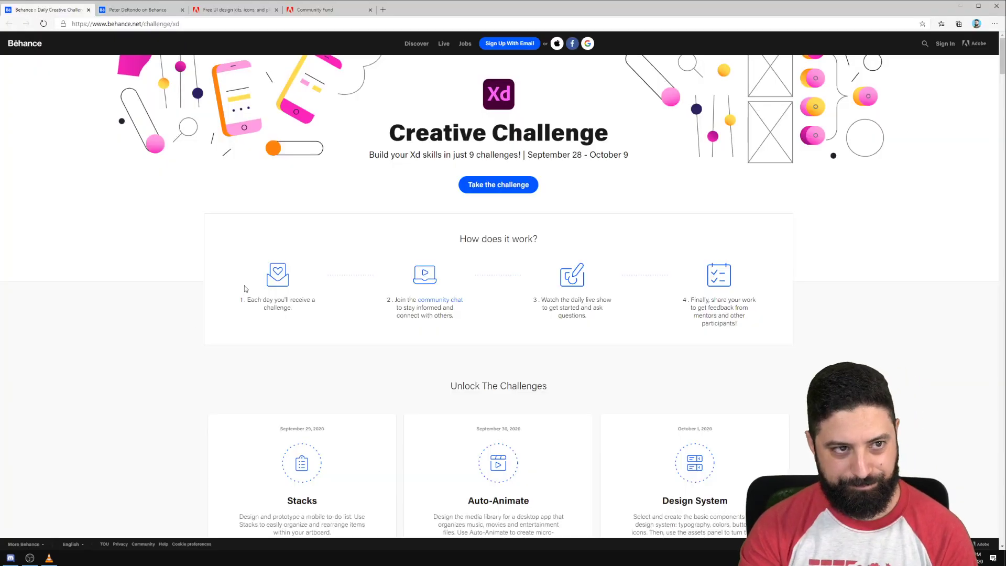
pyautogui.click(137, 10)
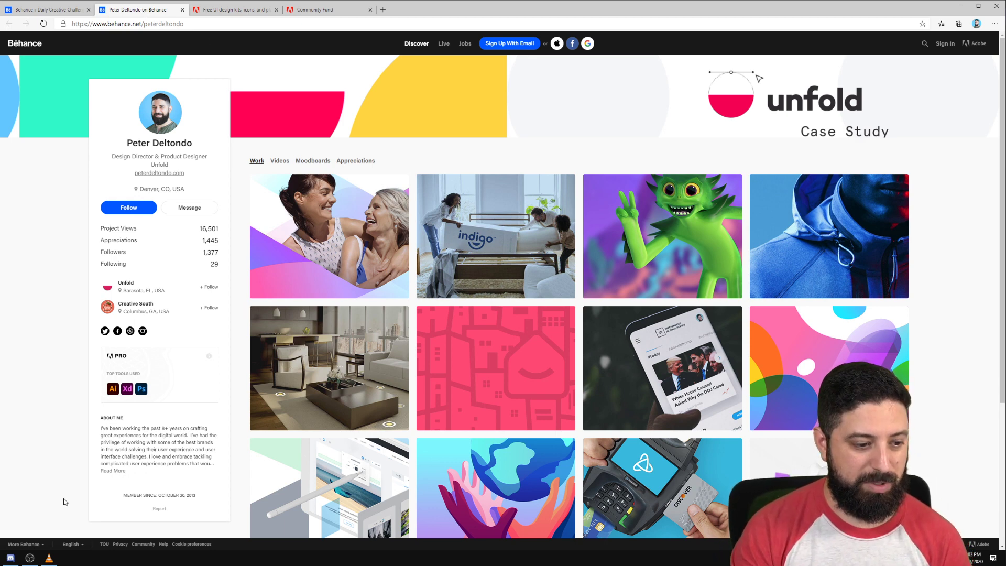
pyautogui.click(29, 557)
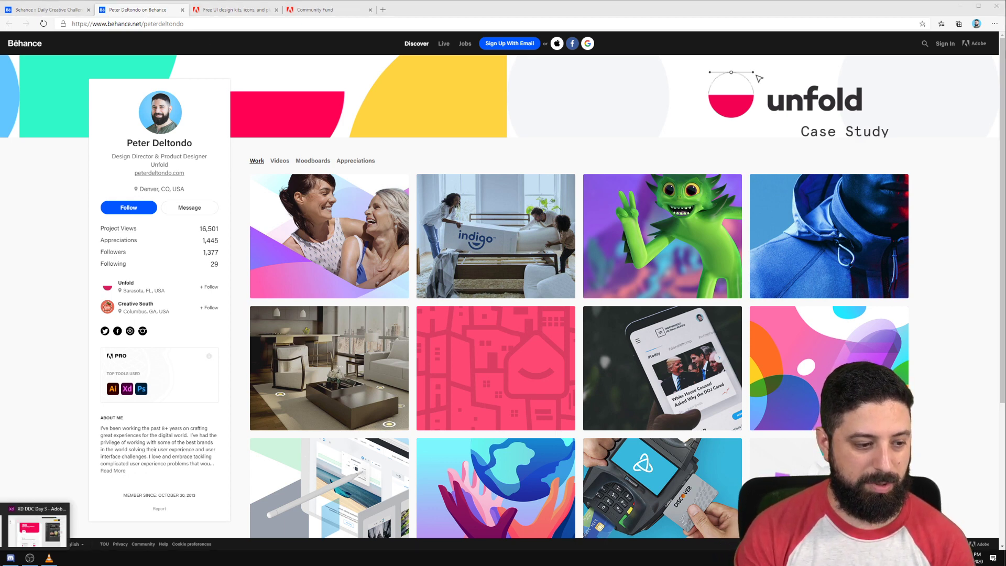
pyautogui.click(38, 528)
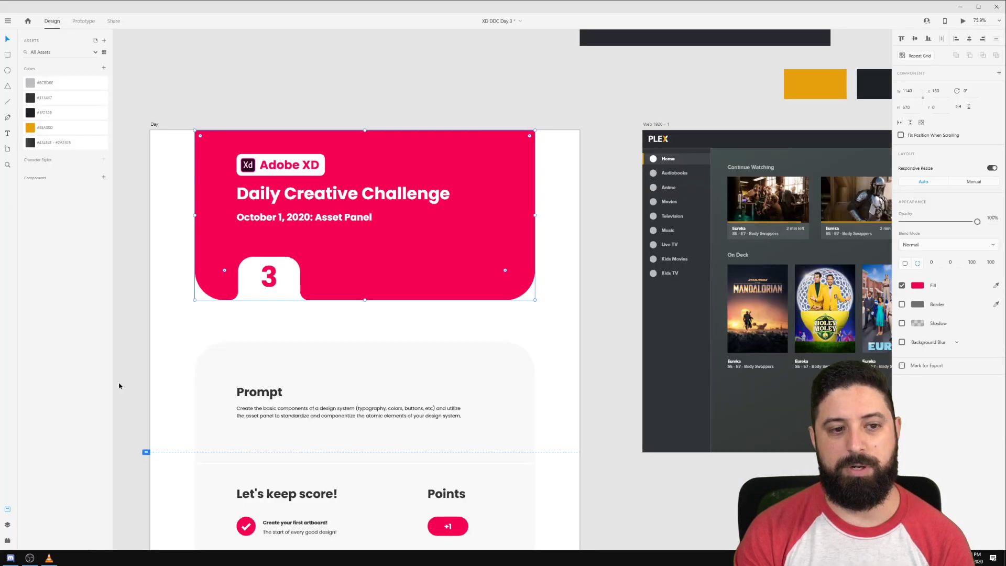
# Deselect the header shape and review the Day artboard's prompt, scoring list and Inspiration design system examples.
pyautogui.click(371, 101)
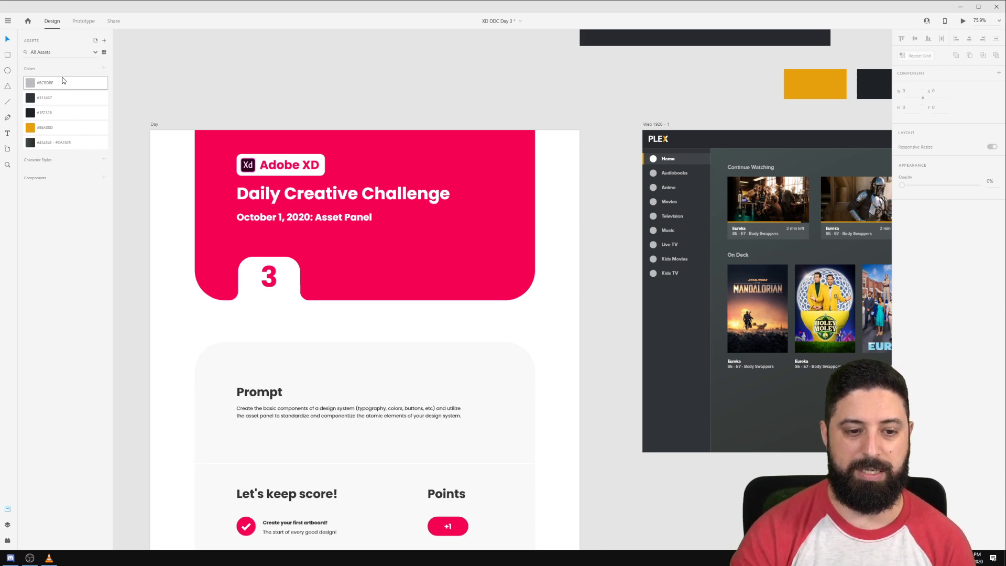
pyautogui.scroll(-5, 300, 438)
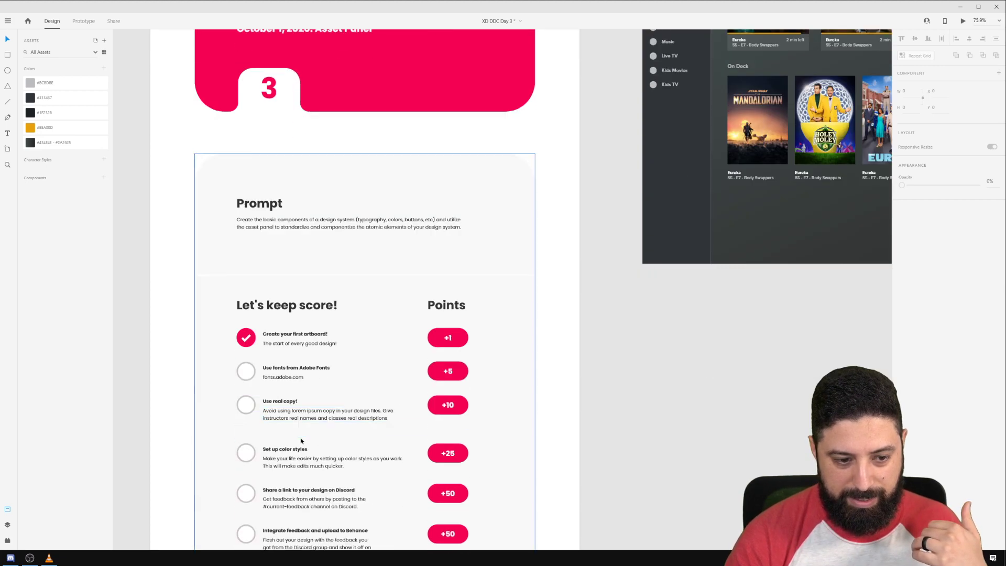
pyautogui.scroll(-15, 300, 438)
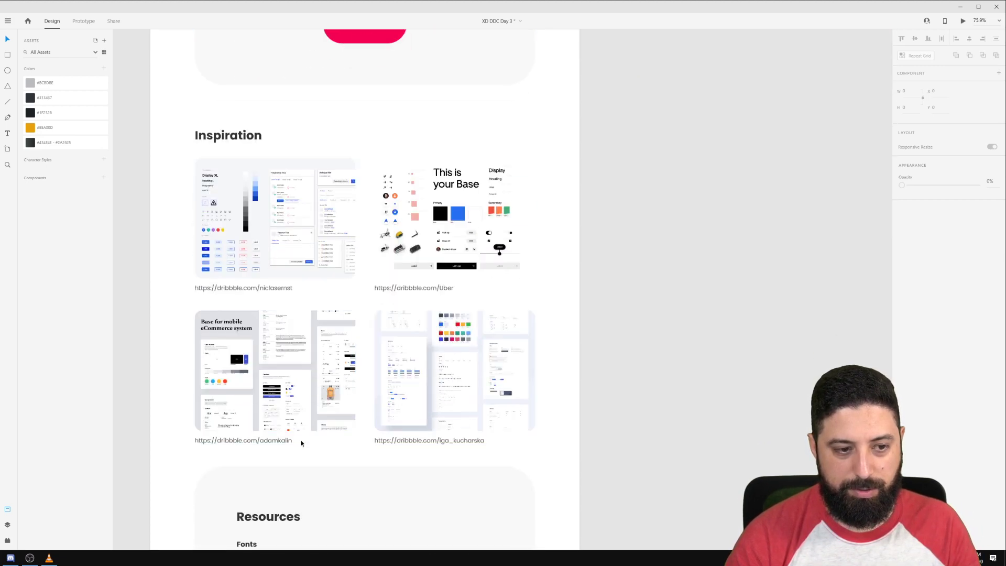
pyautogui.scroll(3, 332, 407)
pyautogui.moveTo(307, 210); pyautogui.dragTo(359, 269)
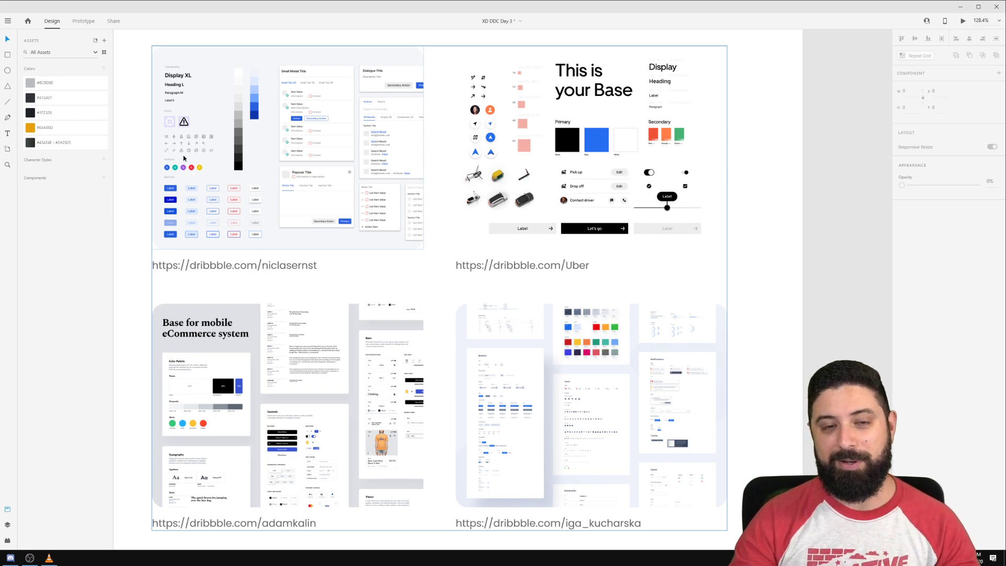
pyautogui.scroll(-8, 343, 271)
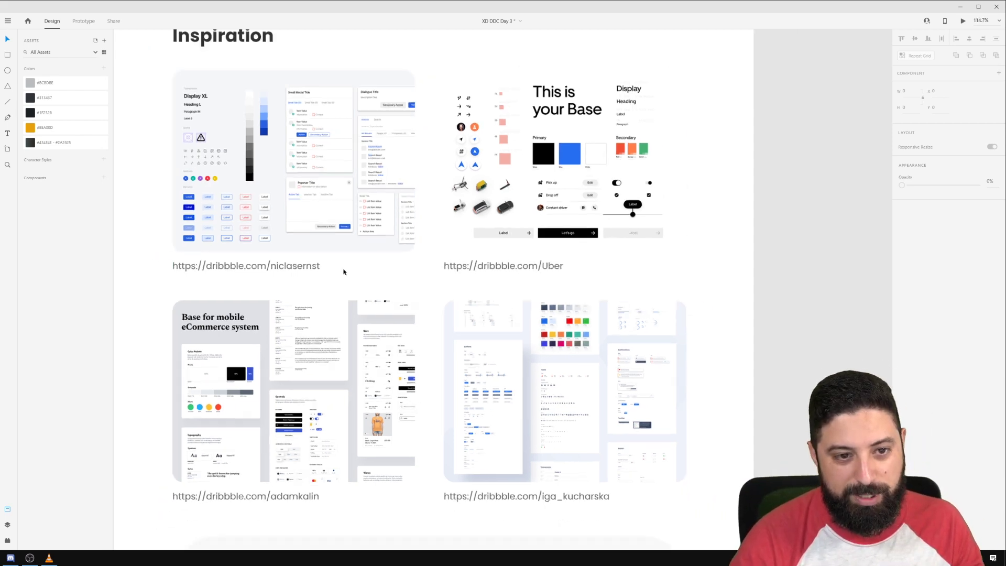
# Rename the gold color asset used in the Plex palette to "Gold / Primary #E5A00D".
pyautogui.moveTo(586, 72); pyautogui.dragTo(355, 344)
pyautogui.moveTo(425, 226); pyautogui.dragTo(344, 409)
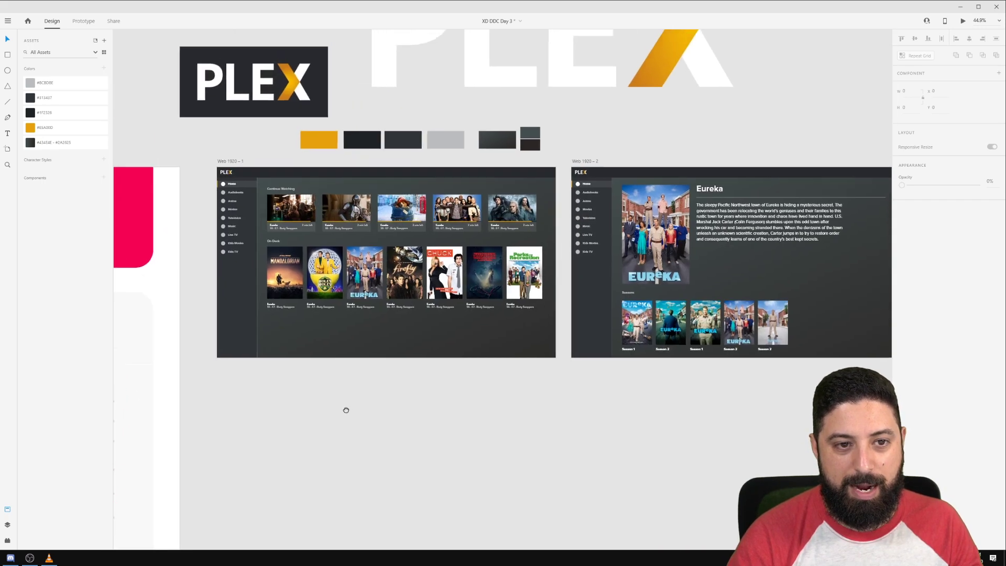
pyautogui.scroll(4, 280, 274)
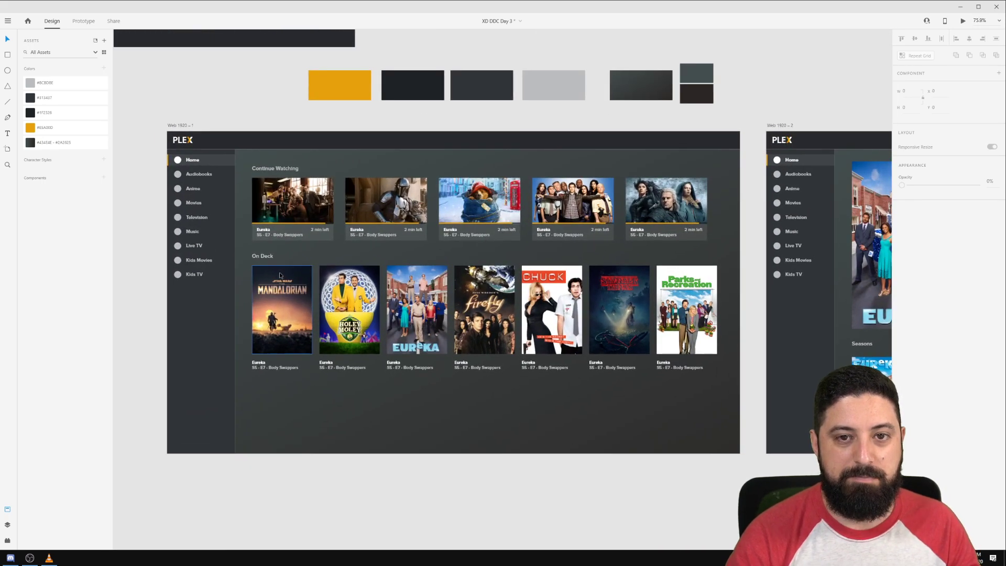
pyautogui.click(345, 85)
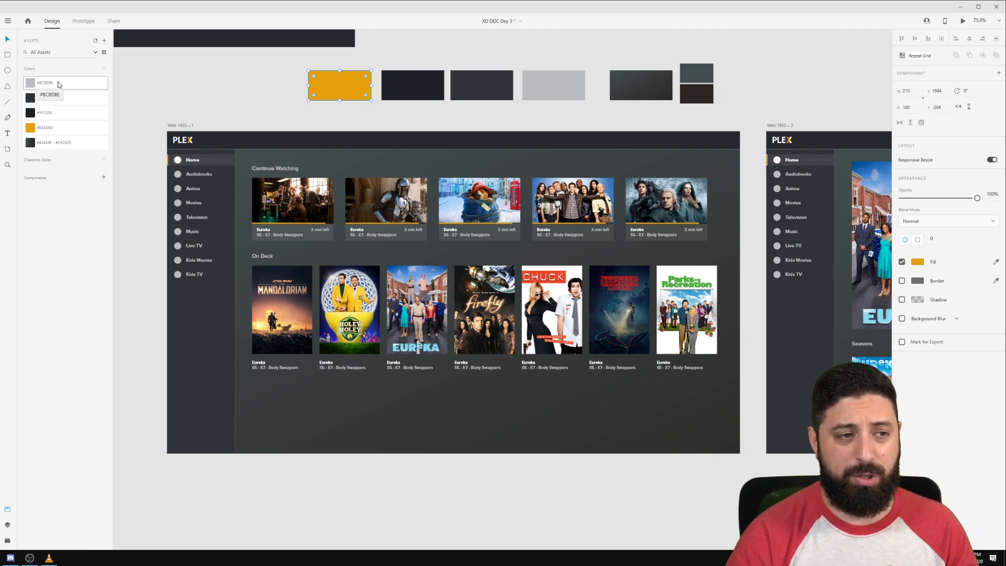
pyautogui.rightClick(56, 130)
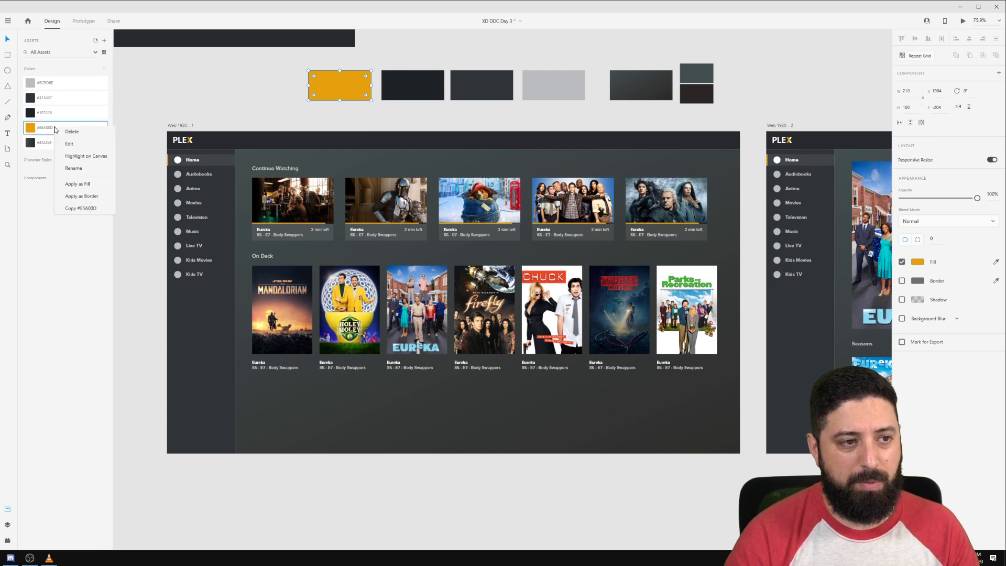
pyautogui.click(81, 169)
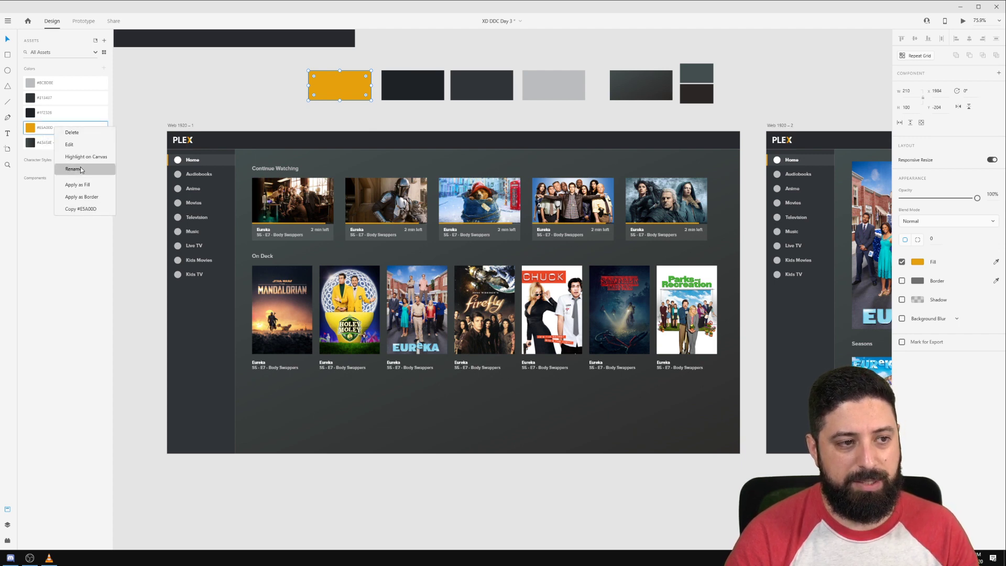
pyautogui.press('Left')
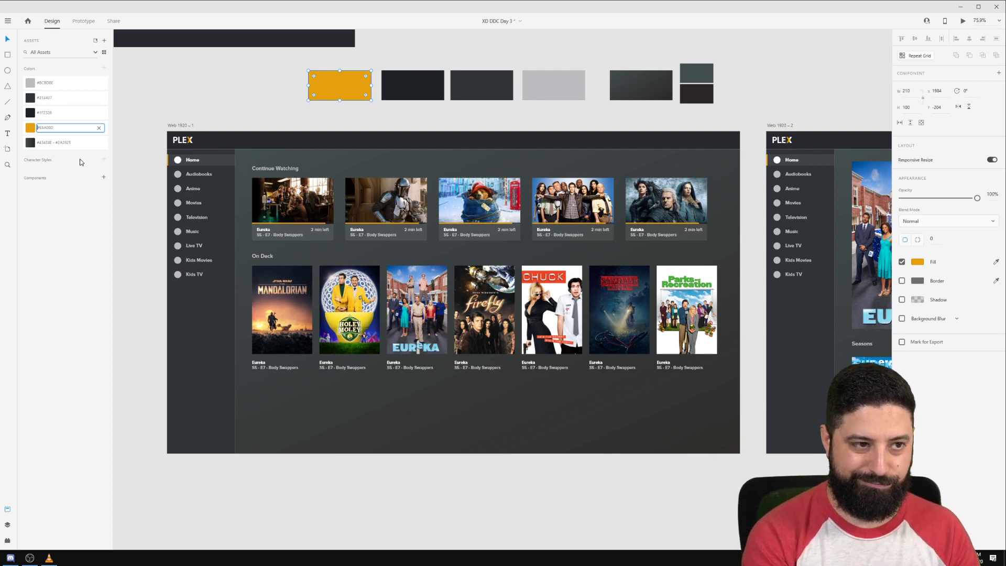
pyautogui.write('Gold')
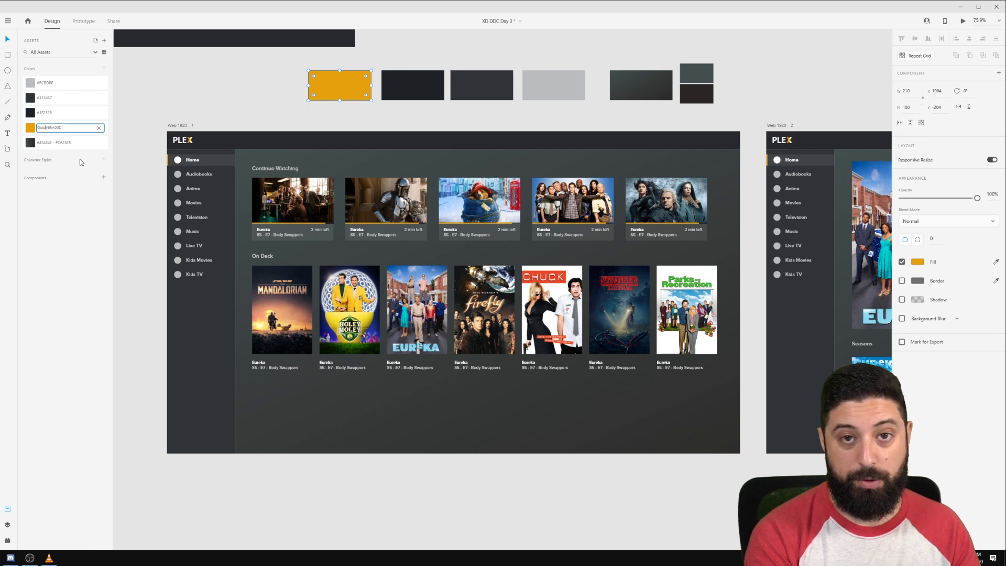
pyautogui.write(' / Pr')
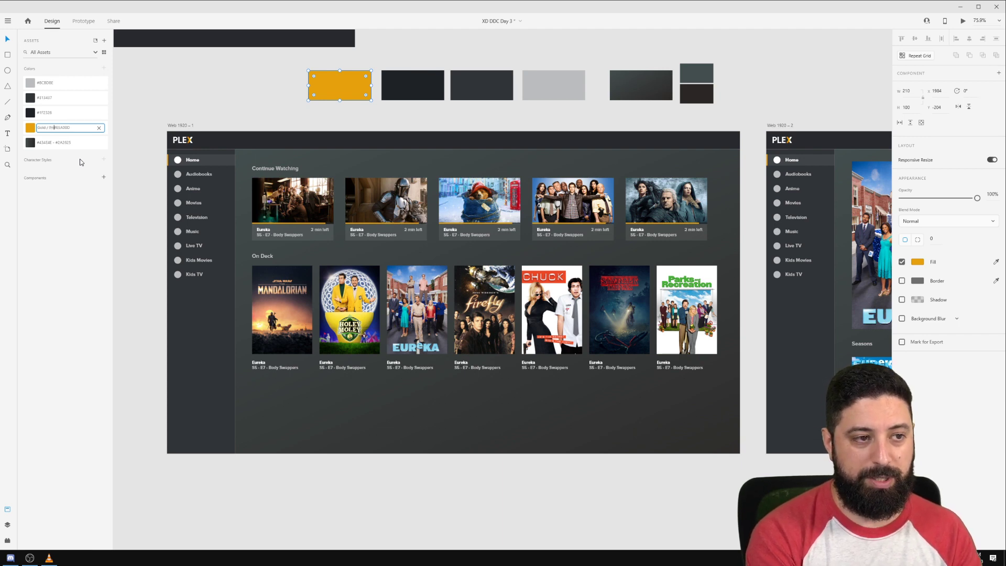
pyautogui.write('imary')
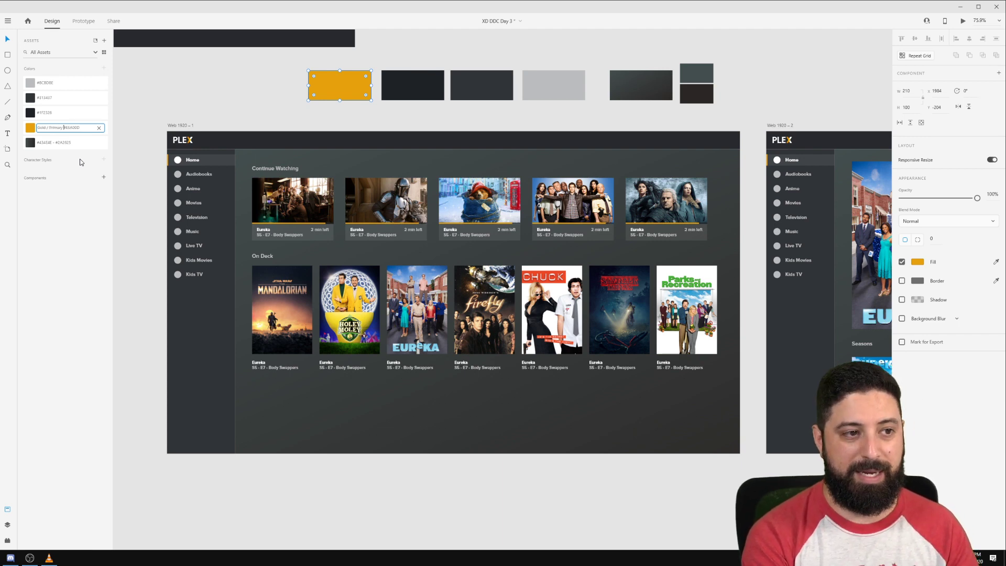
pyautogui.press('Return')
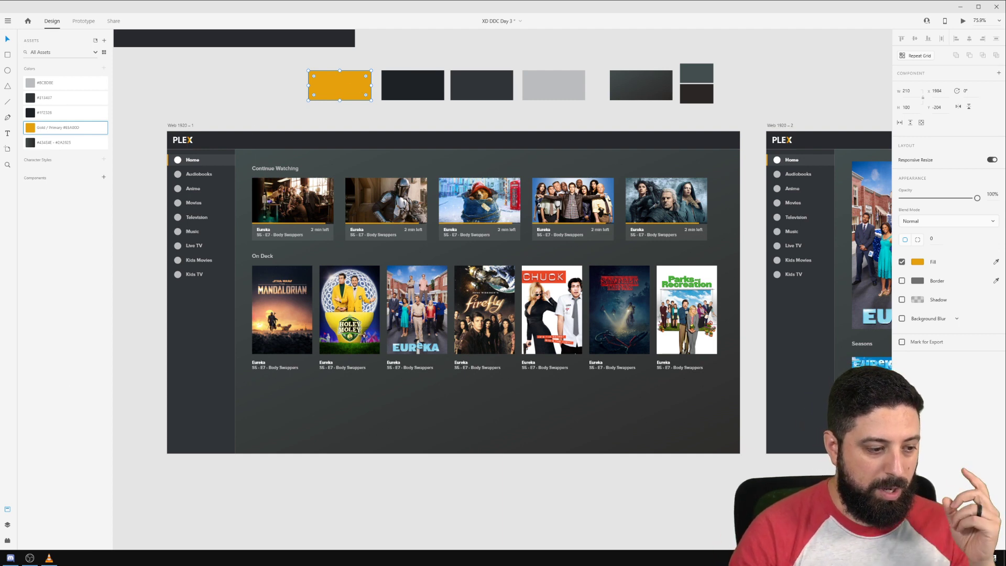
# Switch to the browser, show the free Adobe XD resources page and select its web address.
pyautogui.hotkey('alt', 'Tab')
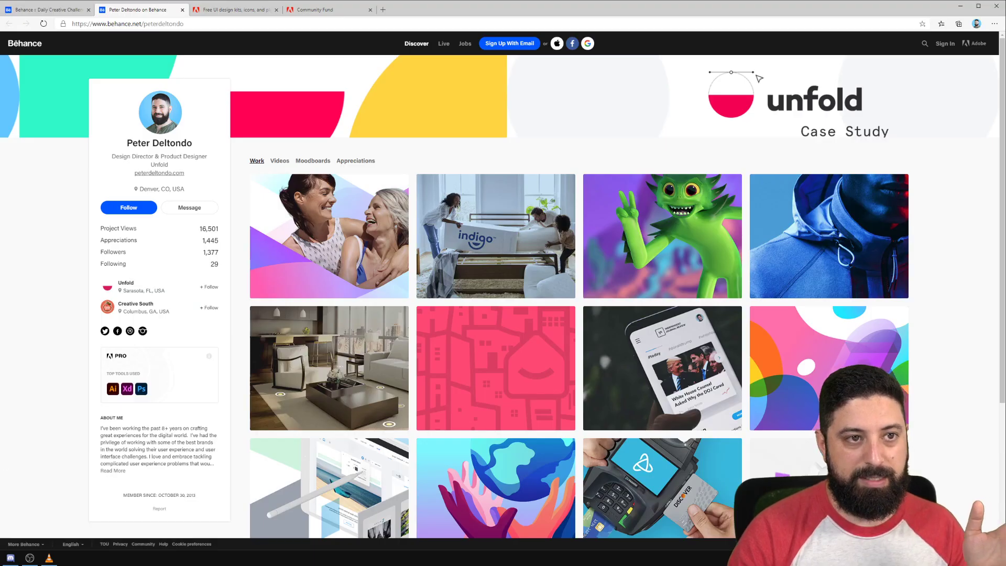
pyautogui.click(228, 12)
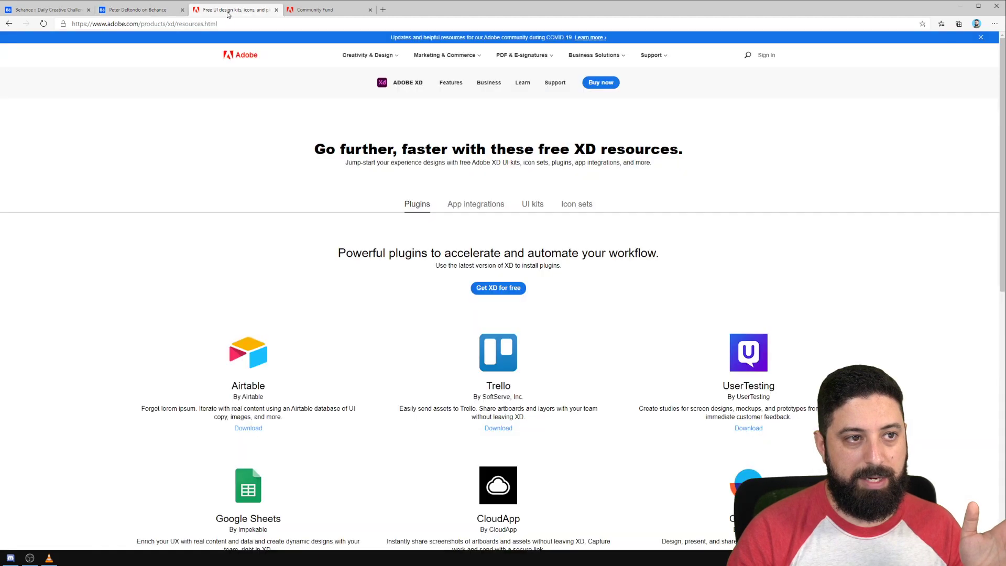
pyautogui.click(142, 24)
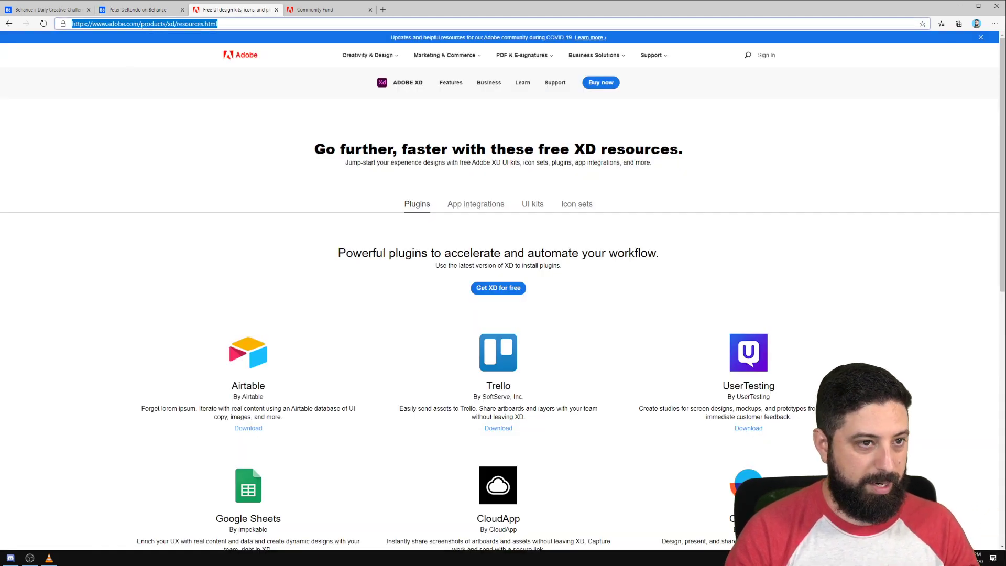
pyautogui.hotkey('alt', 'Tab')
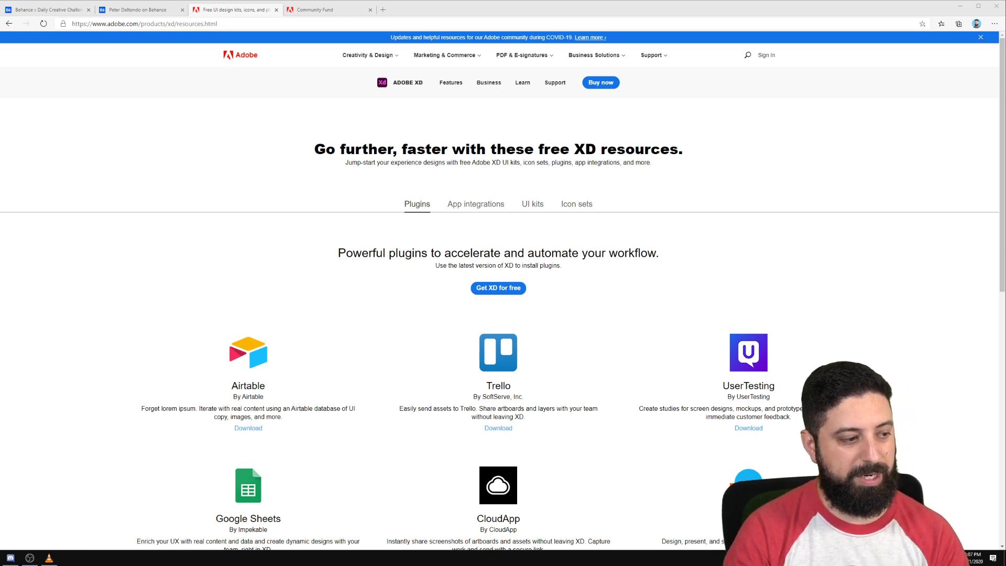
# Show the UI kits section of the free XD resources page and browse the kits, including Component States and Design Systems.
pyautogui.click(532, 206)
pyautogui.scroll(-7, 533, 208)
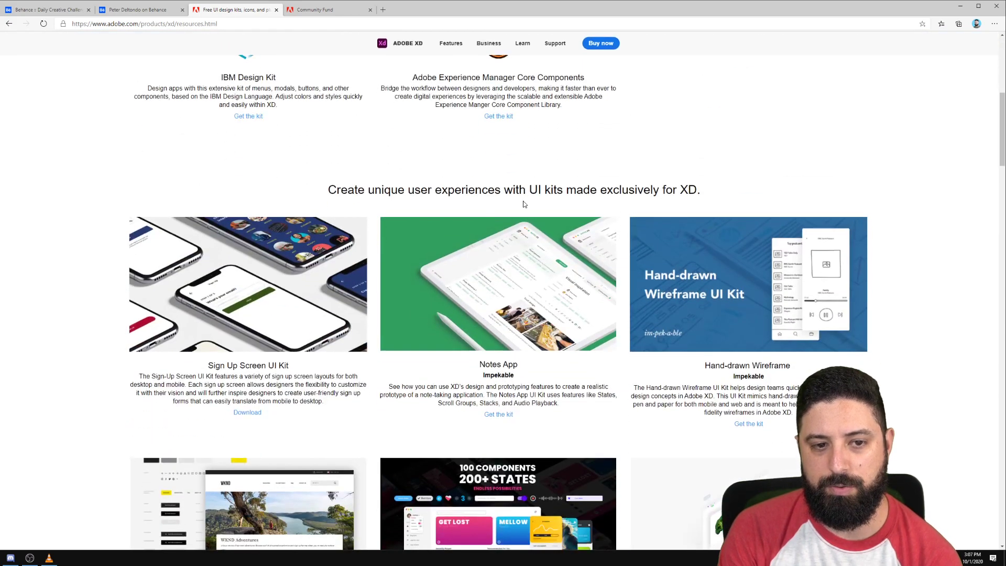
pyautogui.scroll(-2, 462, 217)
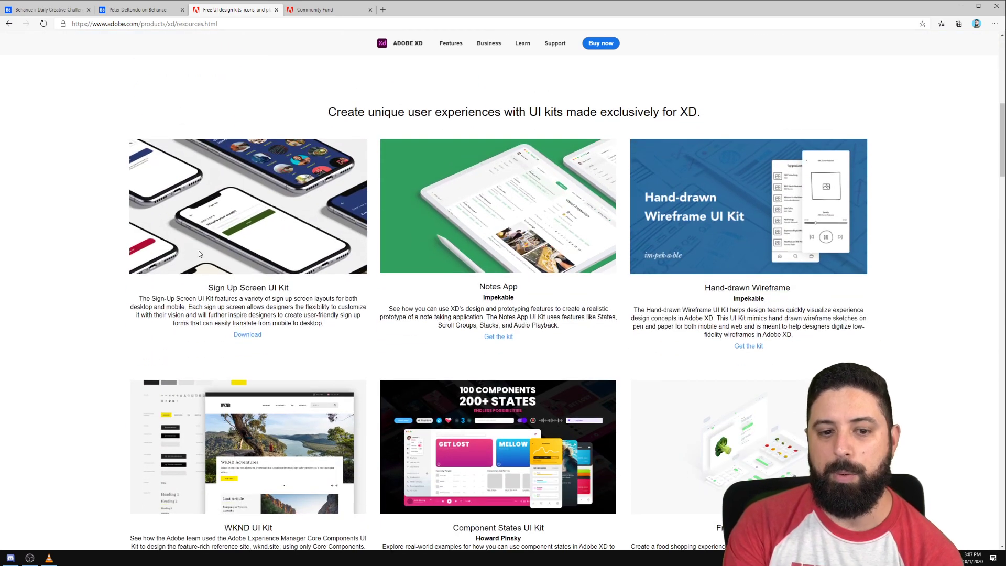
pyautogui.scroll(-6, 199, 254)
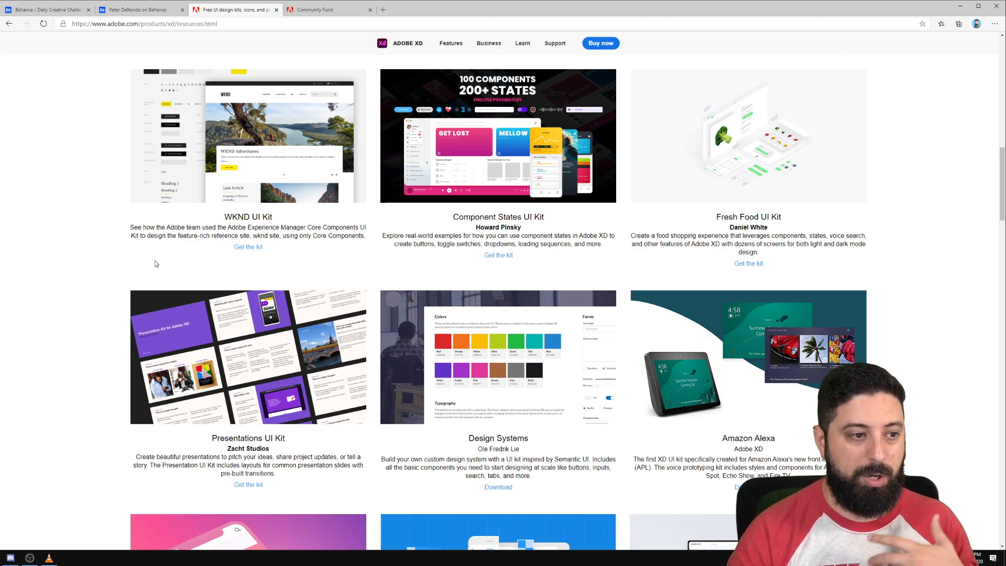
pyautogui.scroll(-4, 115, 437)
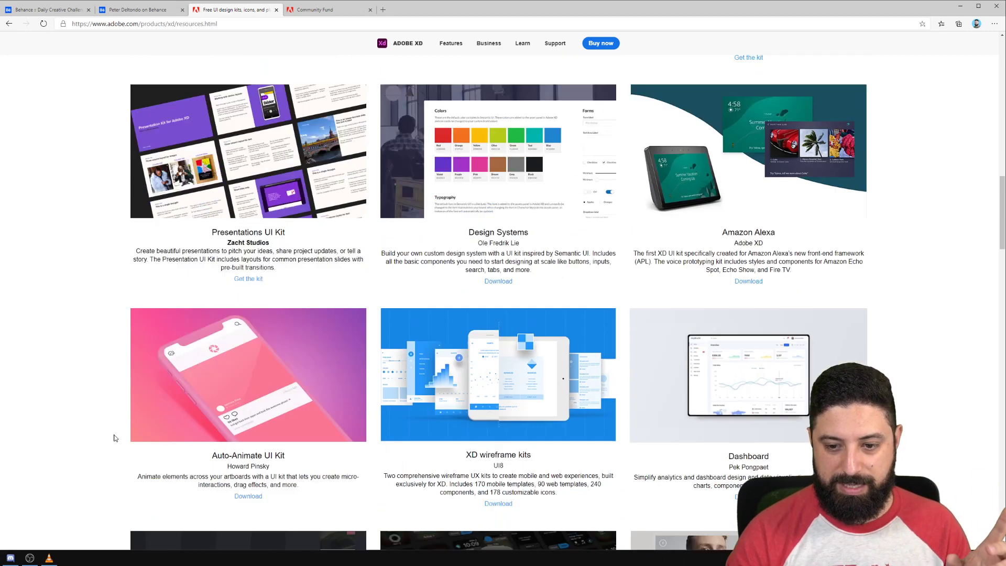
pyautogui.scroll(1, 115, 437)
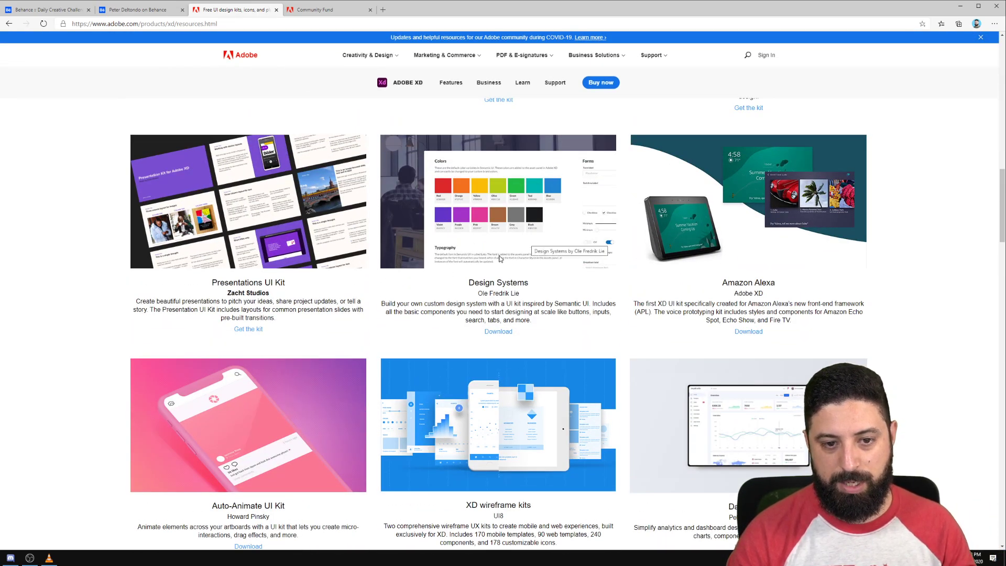
pyautogui.scroll(-3, 475, 321)
pyautogui.scroll(-18, 475, 321)
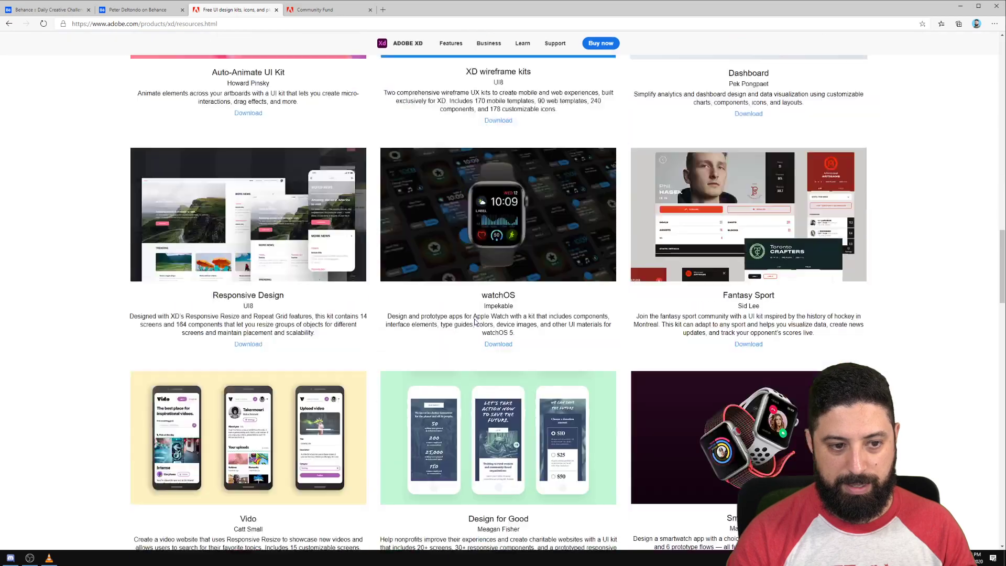
pyautogui.scroll(-6, 475, 321)
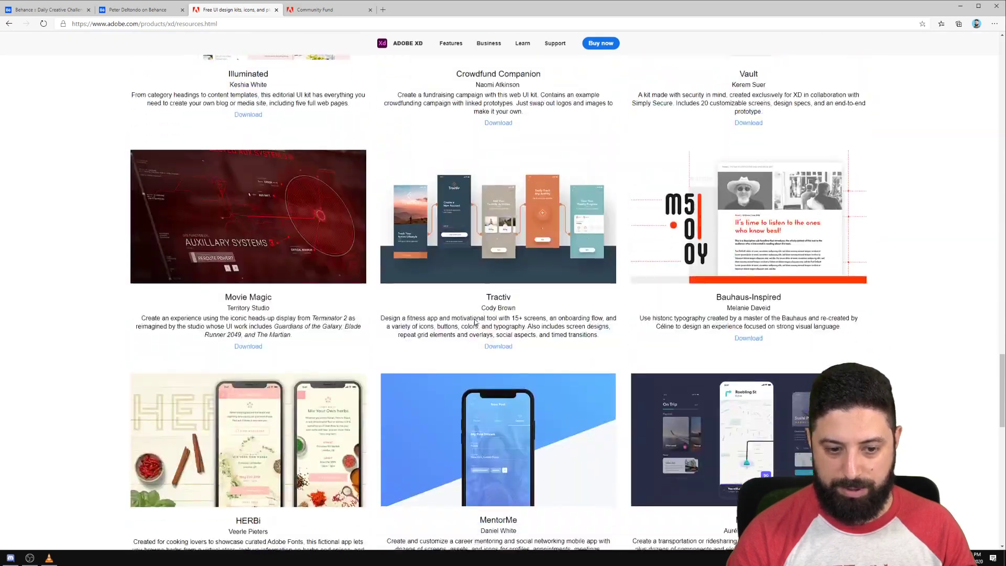
pyautogui.scroll(15, 475, 320)
pyautogui.scroll(15, 477, 319)
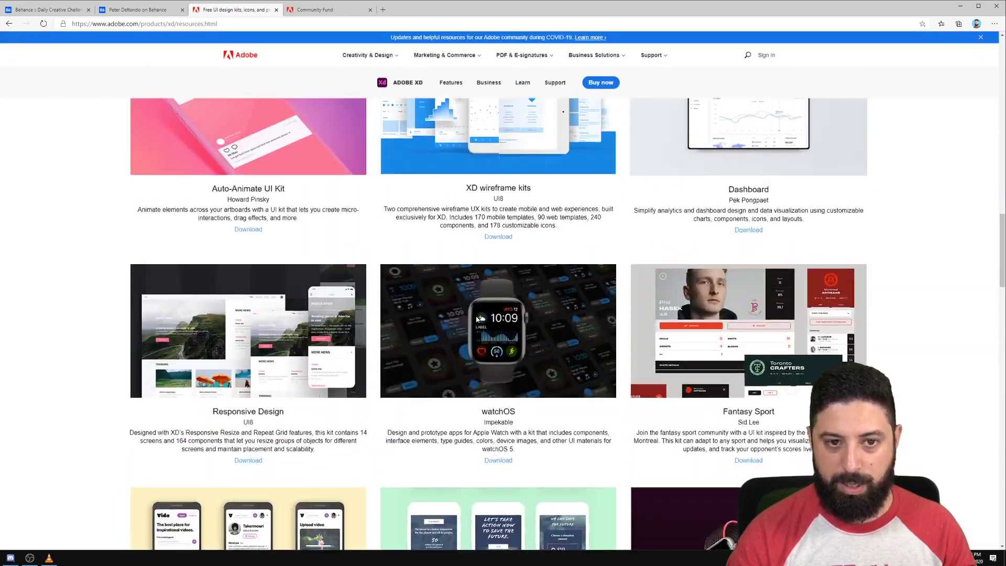
pyautogui.scroll(1, 476, 319)
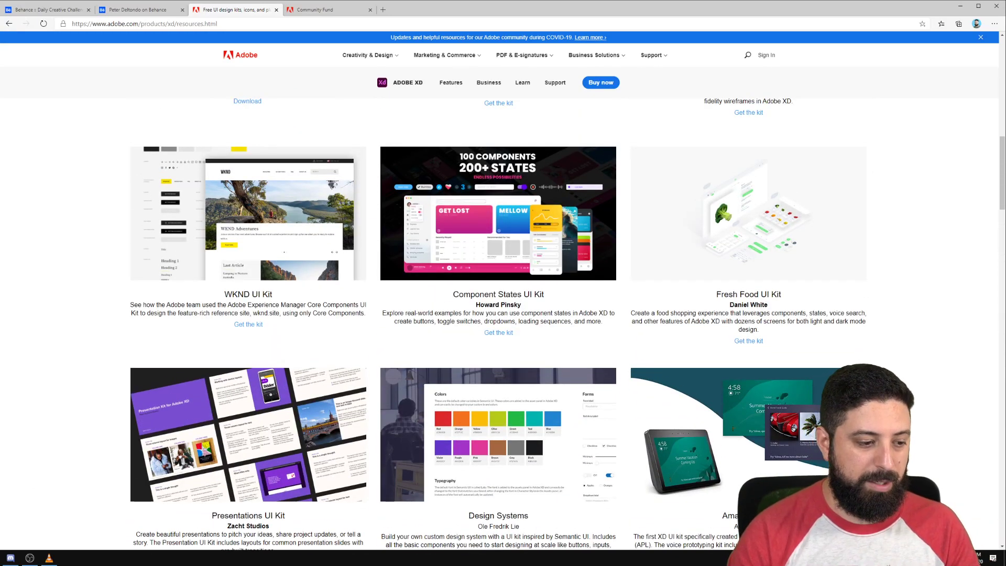
# Switch to the states-kit document in Adobe XD and examine the components on the Basic States artboard.
pyautogui.click(1, 558)
pyautogui.click(36, 530)
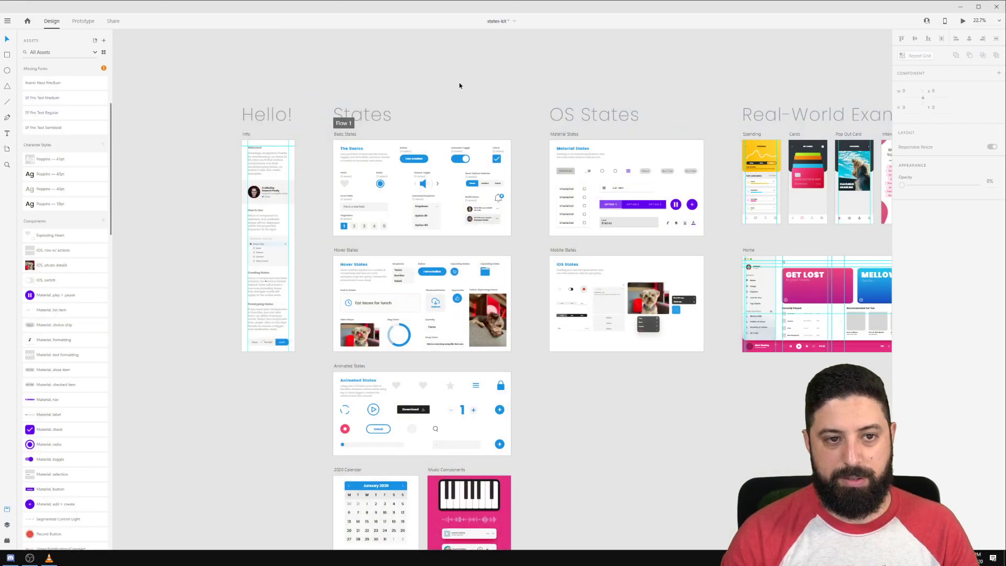
pyautogui.scroll(2, 458, 85)
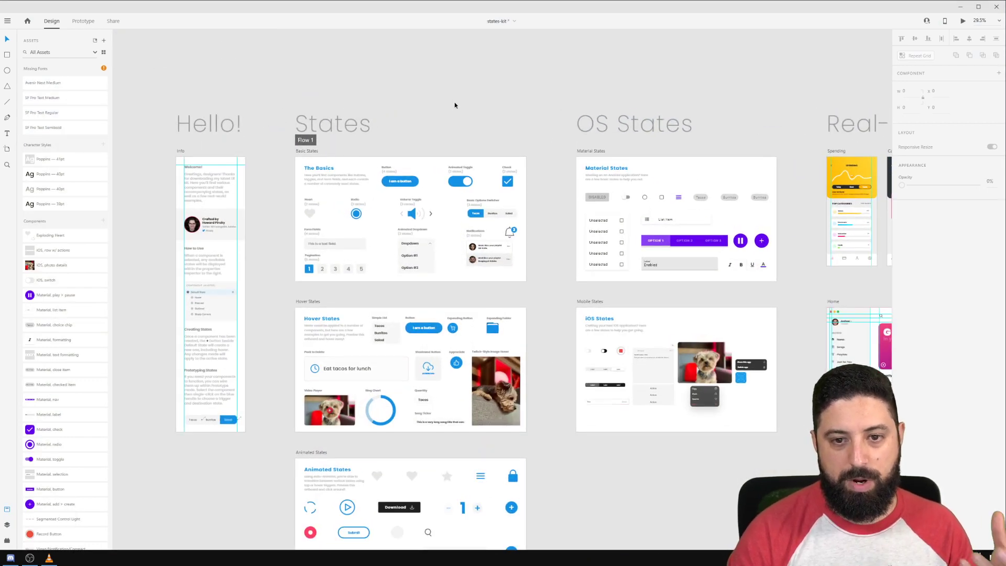
pyautogui.click(416, 250)
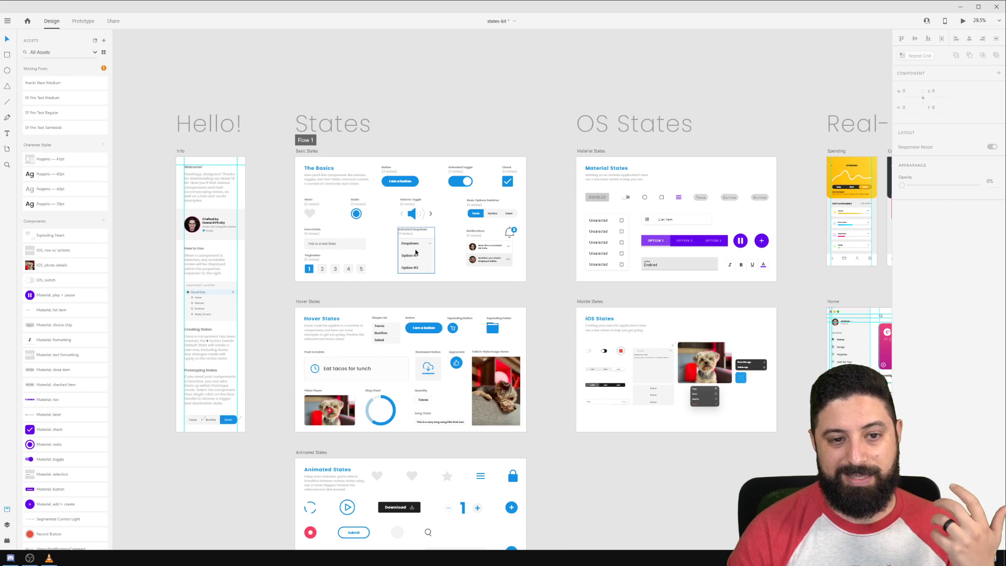
pyautogui.scroll(3, 416, 252)
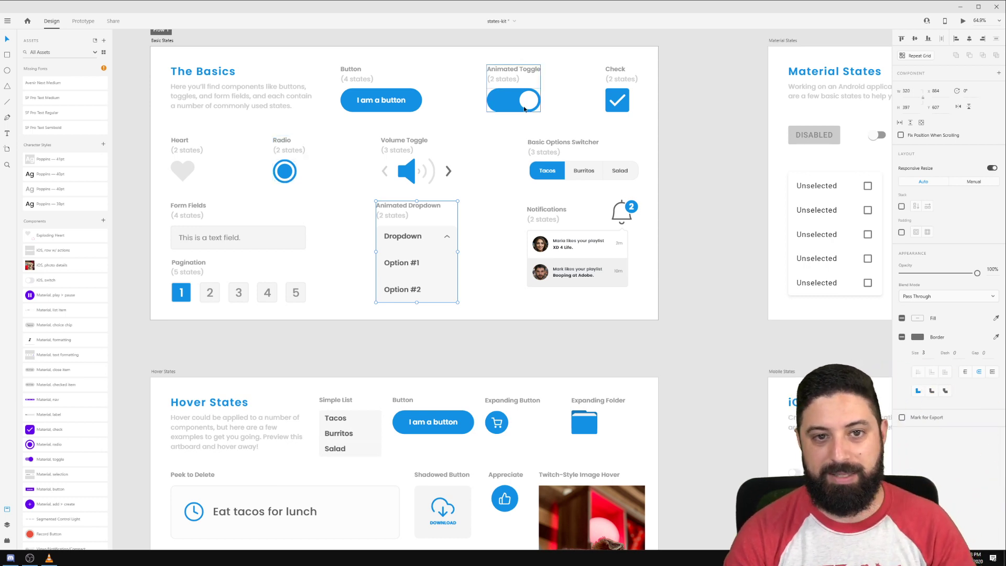
# Preview the Animated Dropdown component's Collapsed state, return it to Default State, and look over the kit's real-world example artboards.
pyautogui.doubleClick(416, 262)
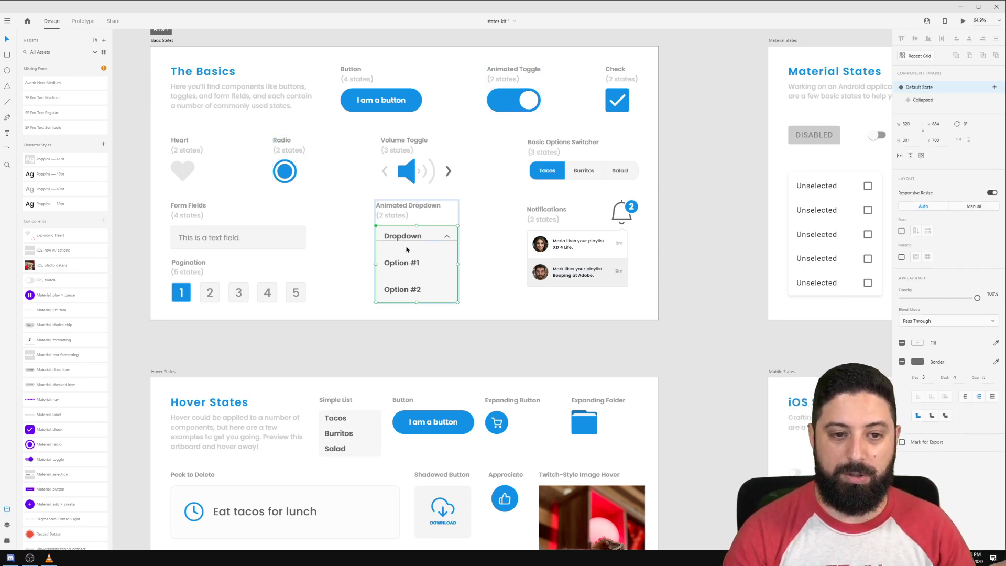
pyautogui.click(952, 102)
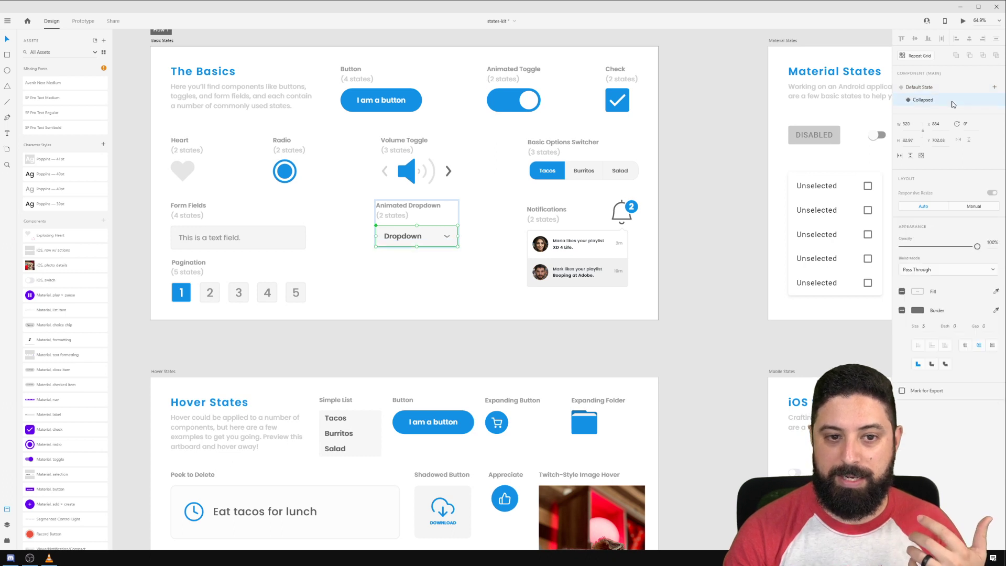
pyautogui.click(938, 103)
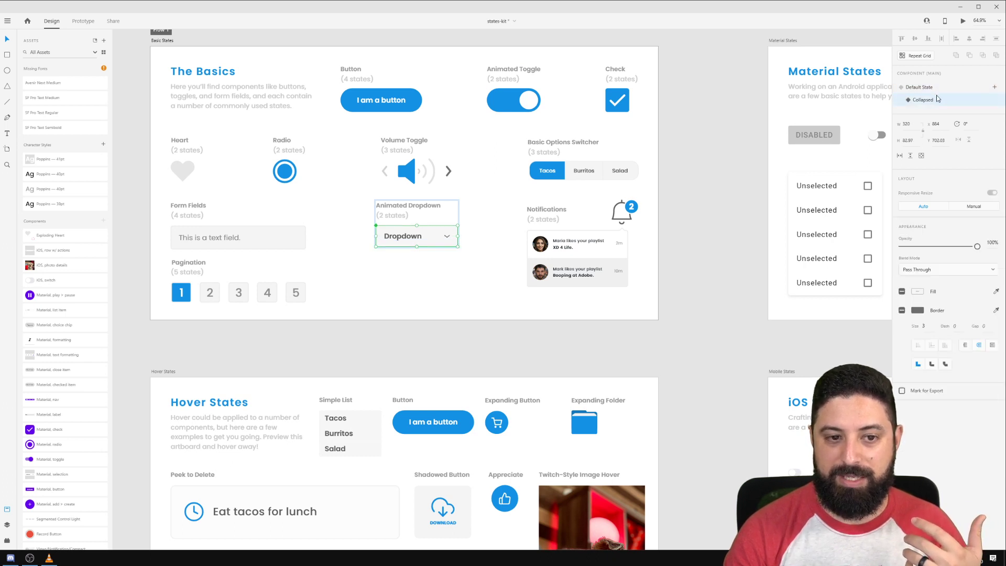
pyautogui.click(933, 89)
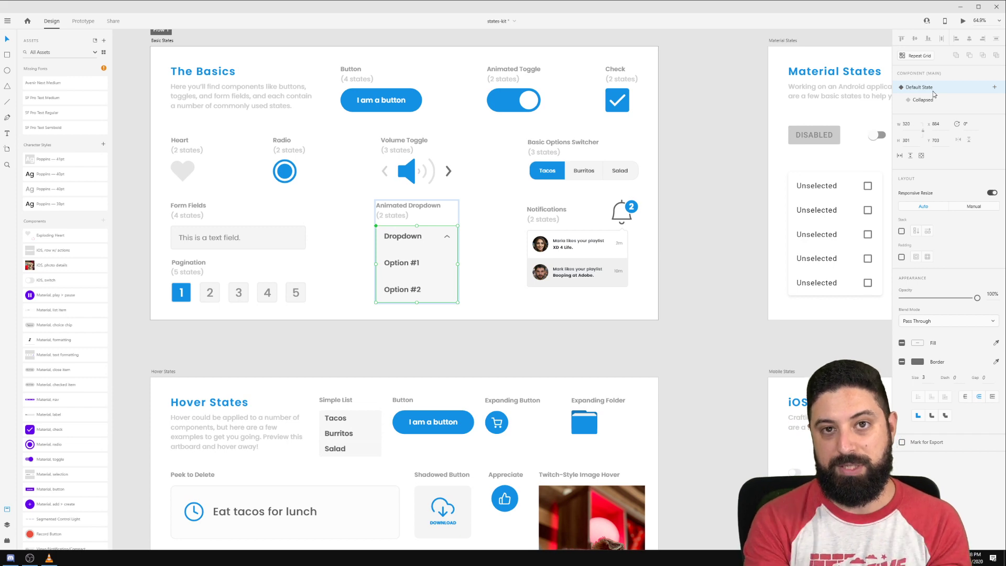
pyautogui.scroll(-5, 667, 327)
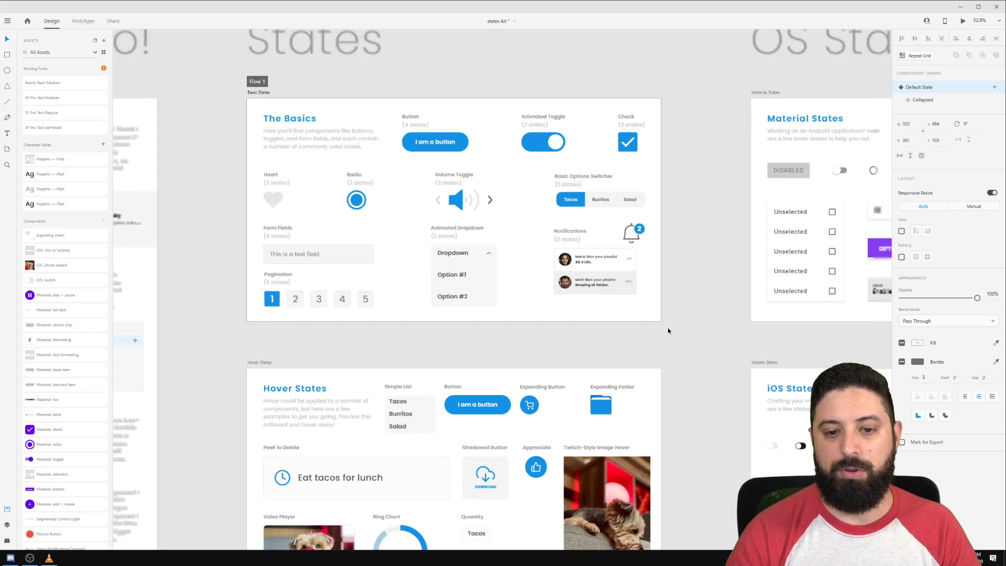
pyautogui.moveTo(679, 337); pyautogui.dragTo(433, 194)
pyautogui.moveTo(696, 299); pyautogui.dragTo(314, 263)
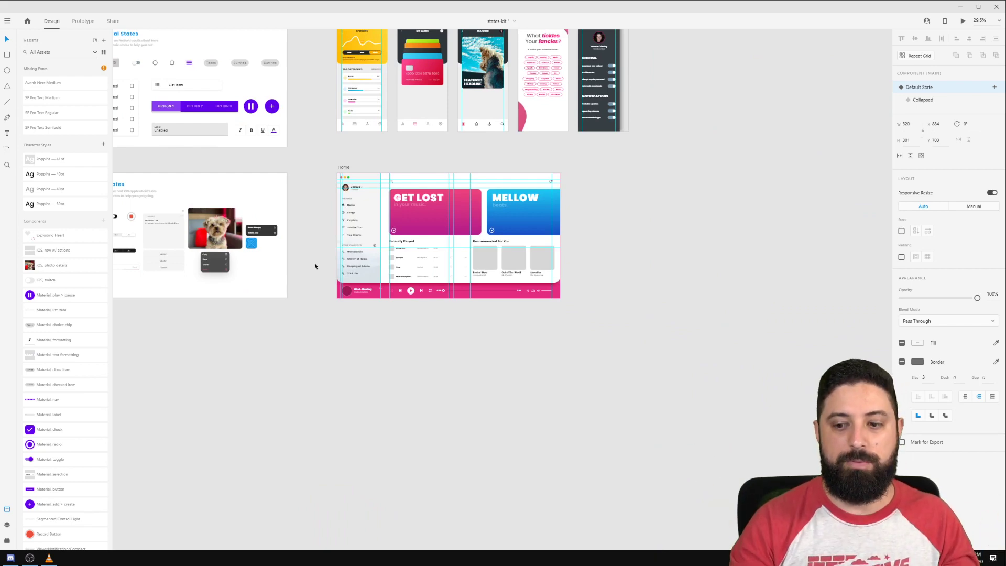
# Switch to the xd-design-systems-semantic-ui-kit-2 document and examine its color, typography, button and icon artboards.
pyautogui.moveTo(2, 558)
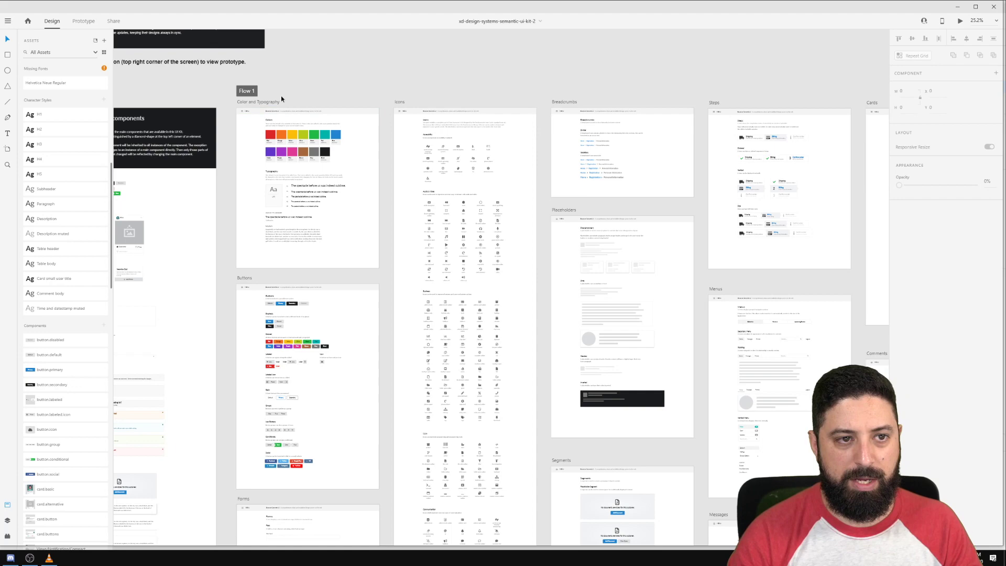
pyautogui.moveTo(280, 96); pyautogui.dragTo(421, 91)
pyautogui.scroll(5, 464, 152)
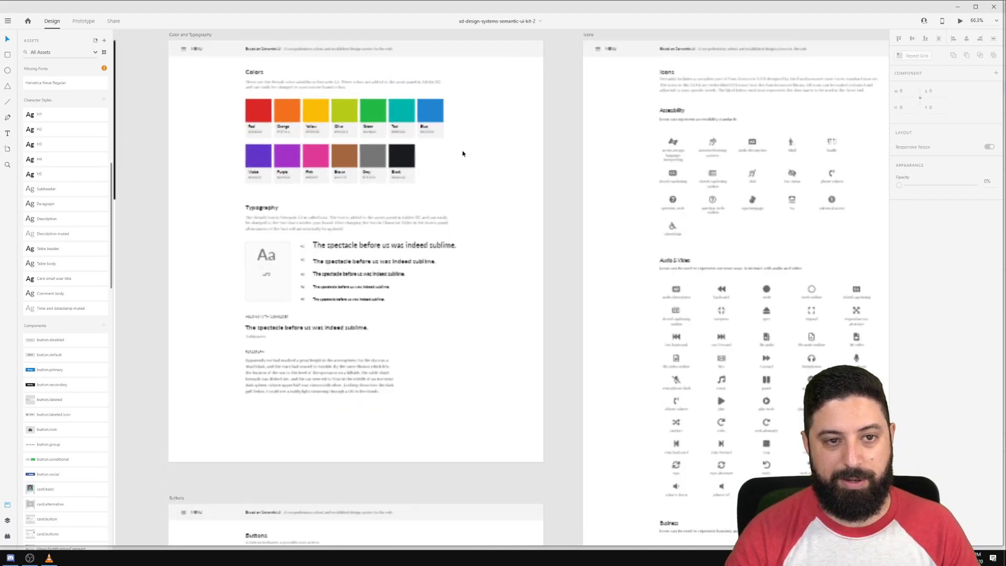
pyautogui.scroll(-5, 276, 364)
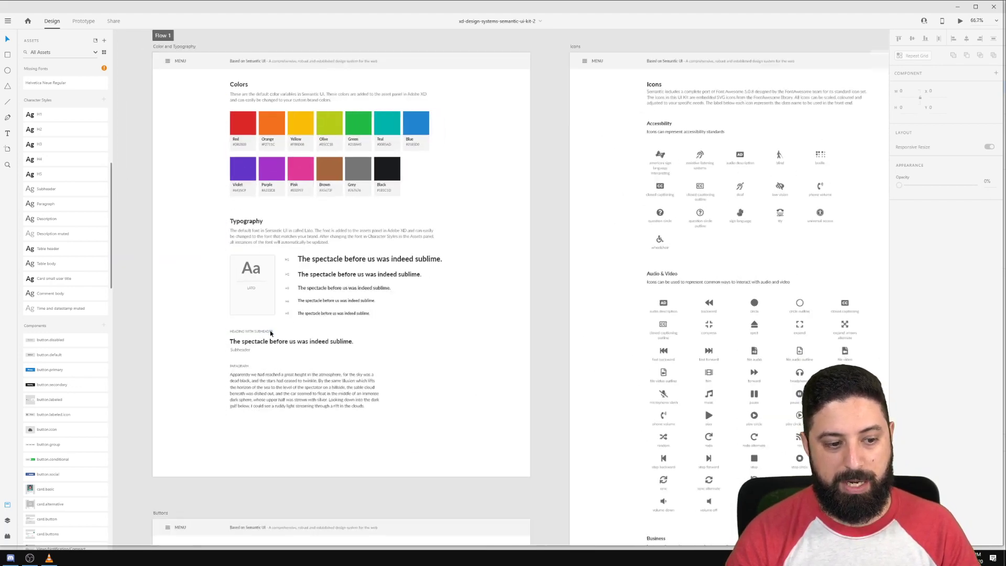
pyautogui.scroll(-5, 278, 377)
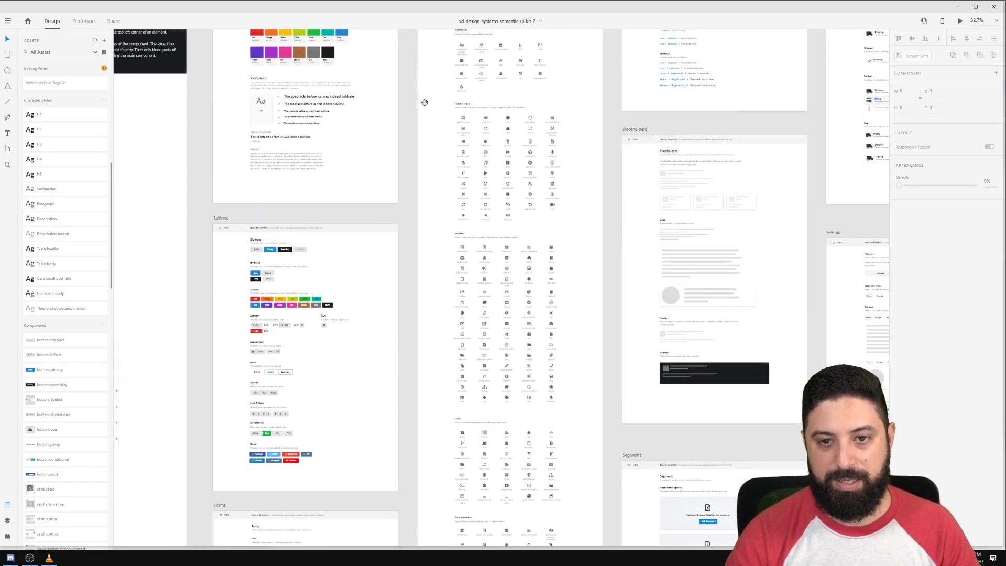
pyautogui.moveTo(422, 102); pyautogui.dragTo(478, 306)
# Copy the Color and Typography artboard into the XD DDC Day 3 document and place it below the first Plex web artboard.
pyautogui.click(312, 177)
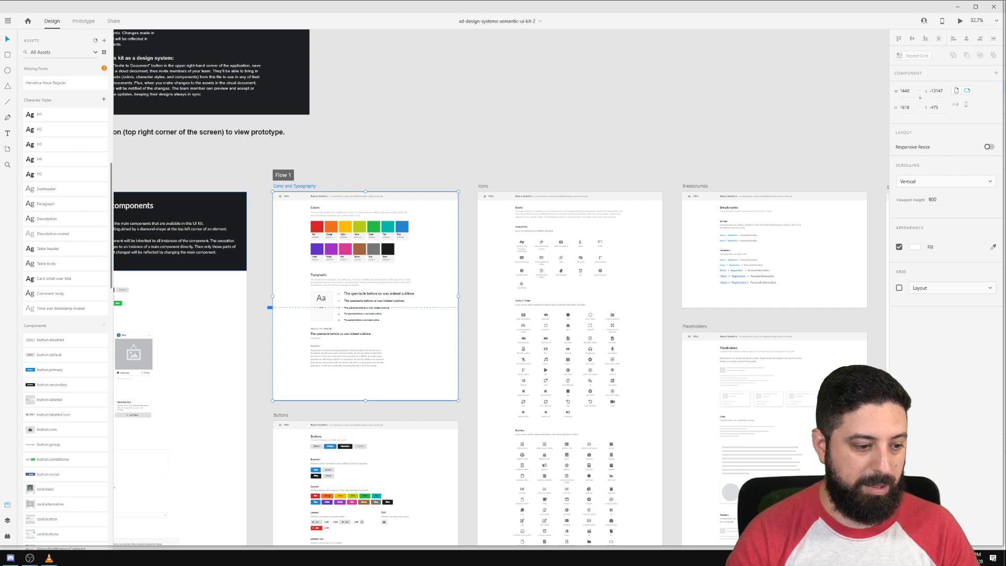
pyautogui.moveTo(30, 557)
pyautogui.click(32, 532)
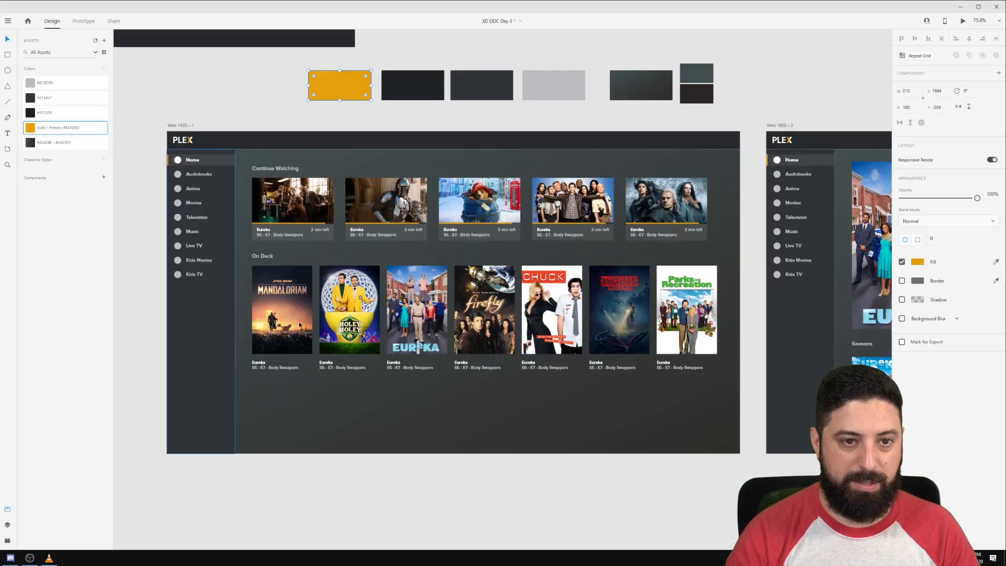
pyautogui.scroll(-5, 444, 461)
pyautogui.moveTo(444, 461); pyautogui.dragTo(388, 86)
pyautogui.click(410, 254)
pyautogui.hotkey('ctrl', 'v')
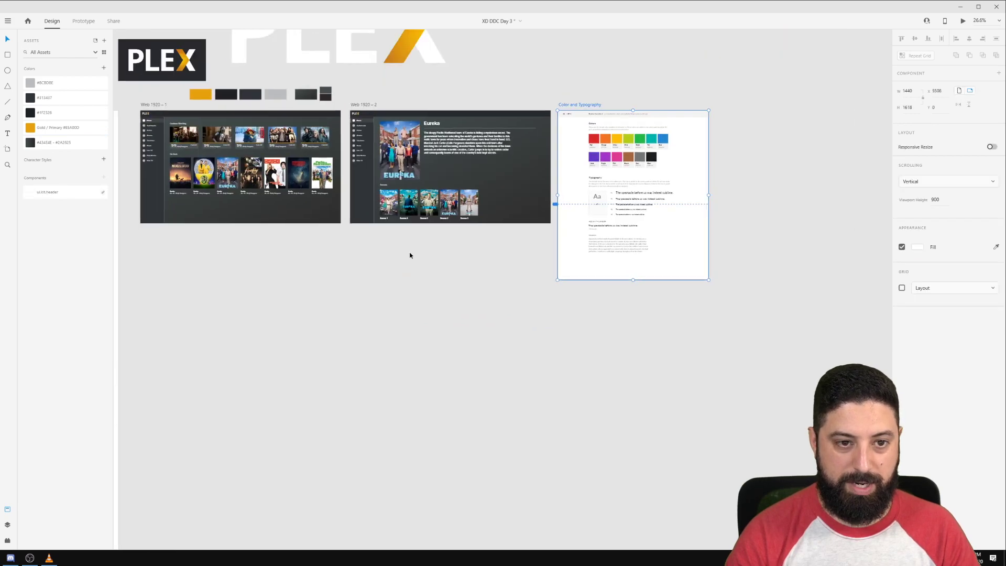
pyautogui.moveTo(448, 201); pyautogui.dragTo(383, 323)
# Apply the Gold / Primary color asset to the red swatch on the Color and Typography artboard and relabel it "Gold".
pyautogui.scroll(3, 395, 353)
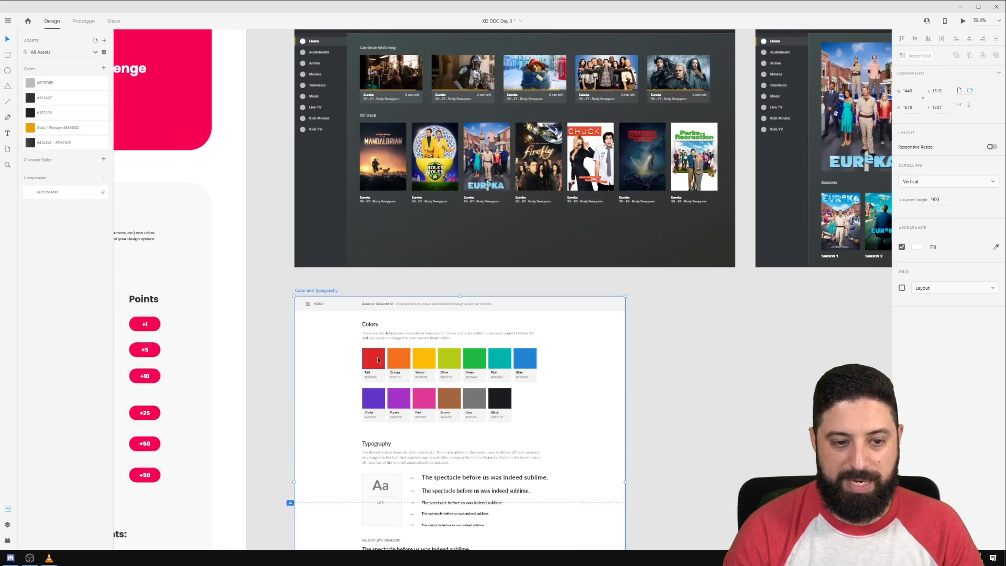
pyautogui.click(373, 357)
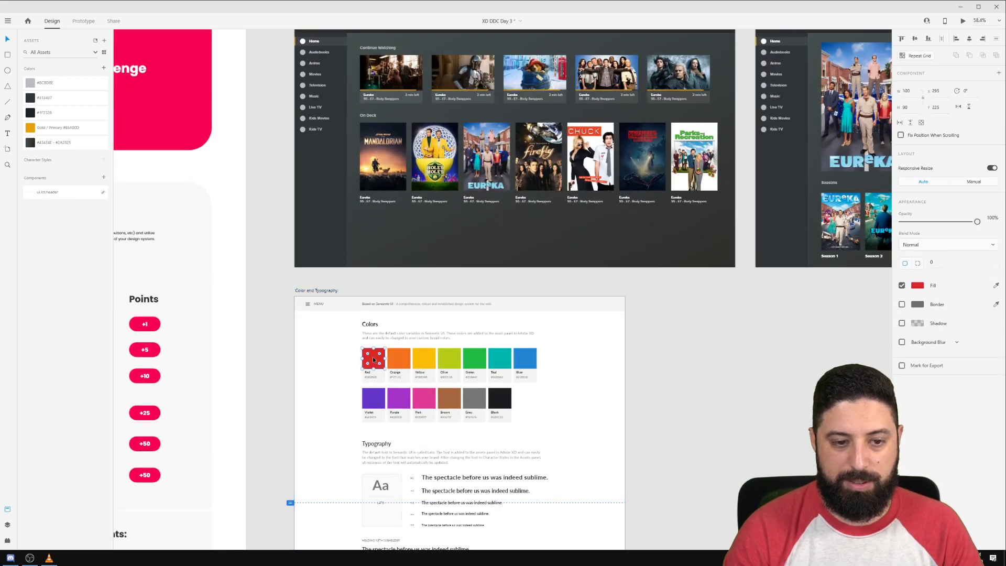
pyautogui.click(57, 128)
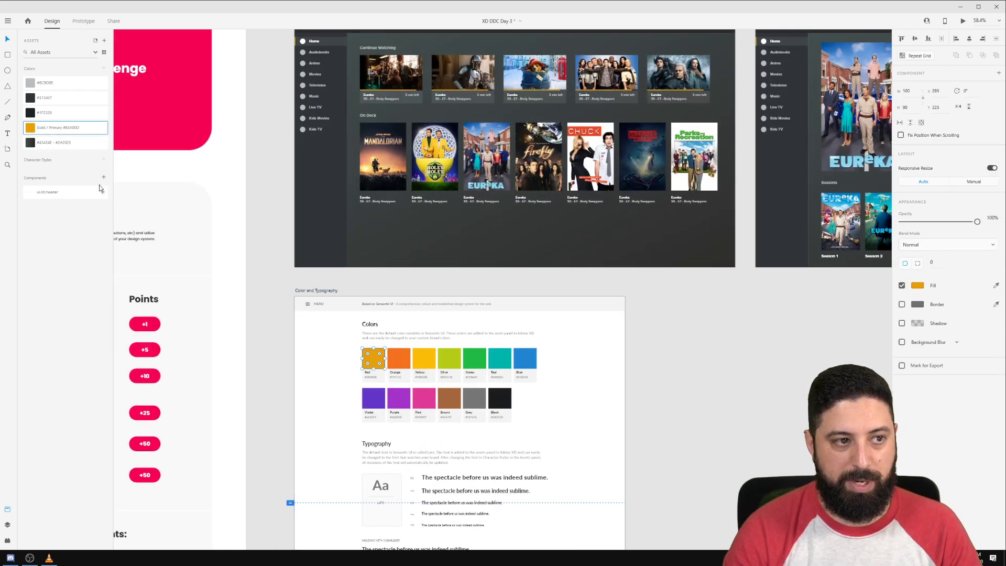
pyautogui.scroll(3, 353, 336)
pyautogui.doubleClick(347, 335)
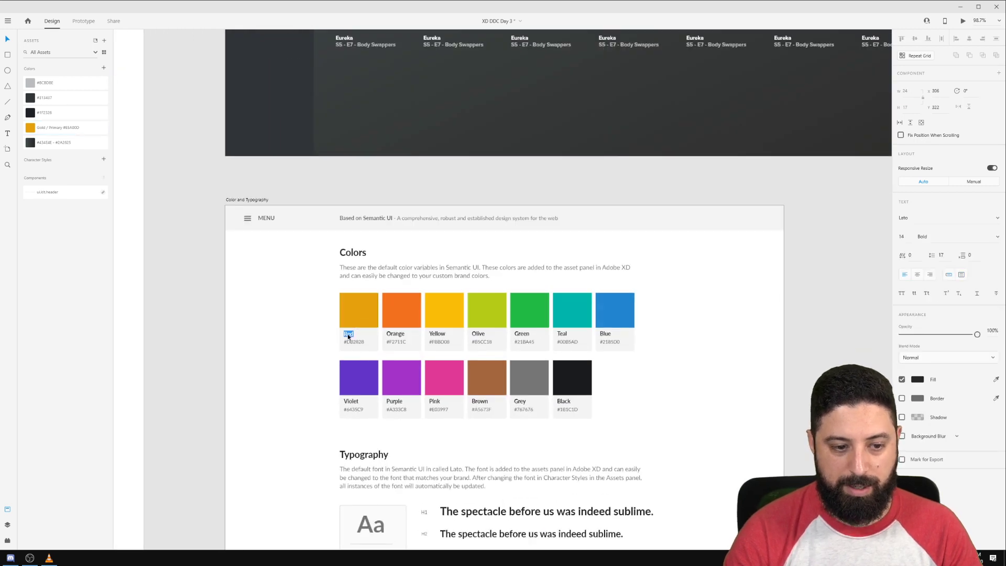
pyautogui.doubleClick(347, 334)
pyautogui.write('Gold')
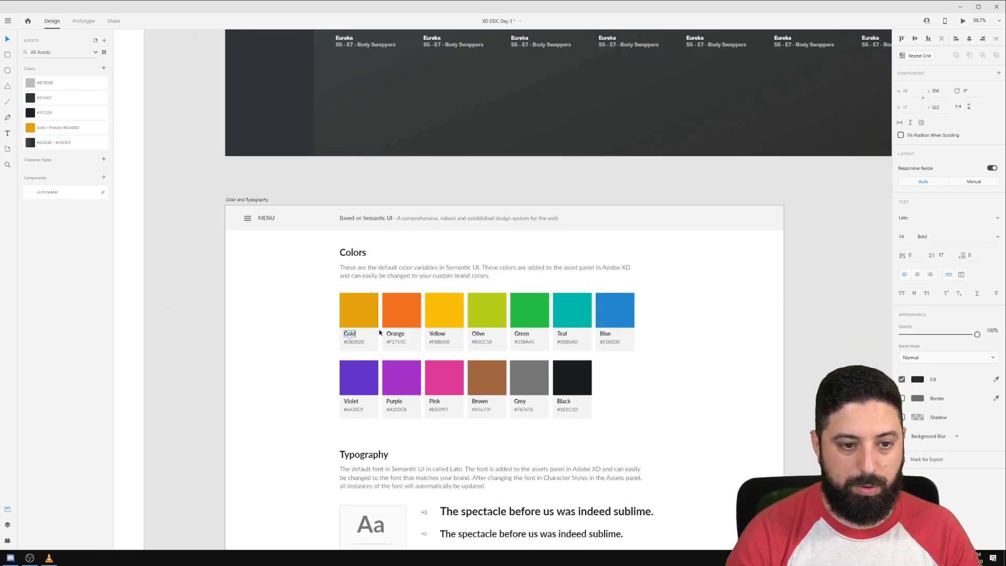
# Copy the gold swatch's fill hex value and replace the code under its label with "#E5A00D".
pyautogui.click(366, 322)
pyautogui.click(917, 284)
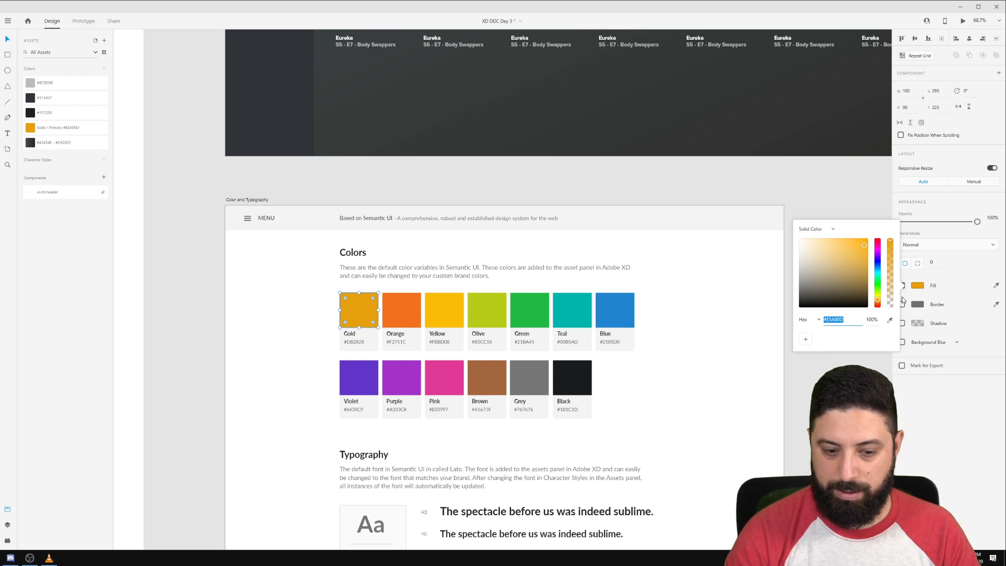
pyautogui.click(343, 346)
pyautogui.doubleClick(353, 341)
pyautogui.doubleClick(353, 341)
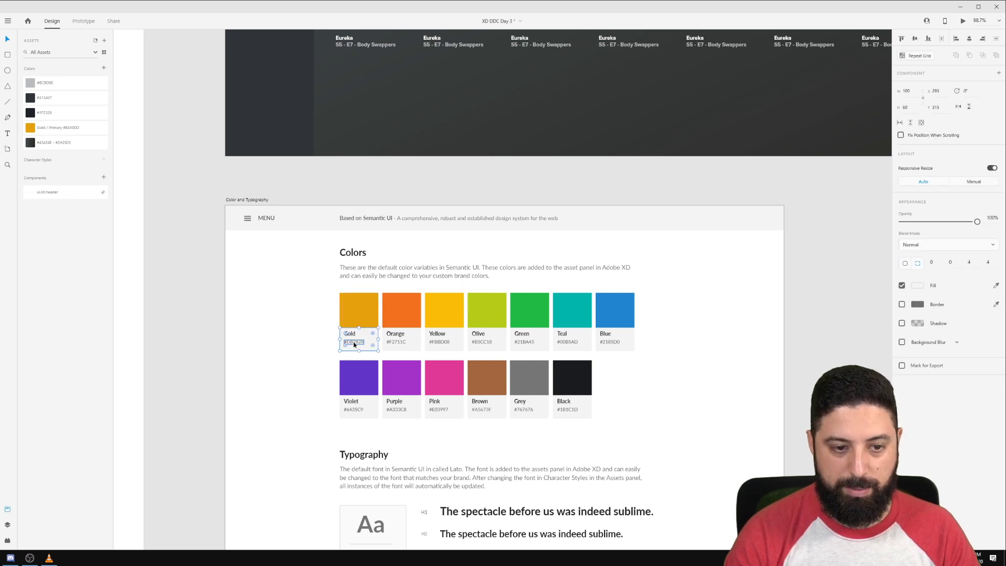
pyautogui.write('#E5A00D')
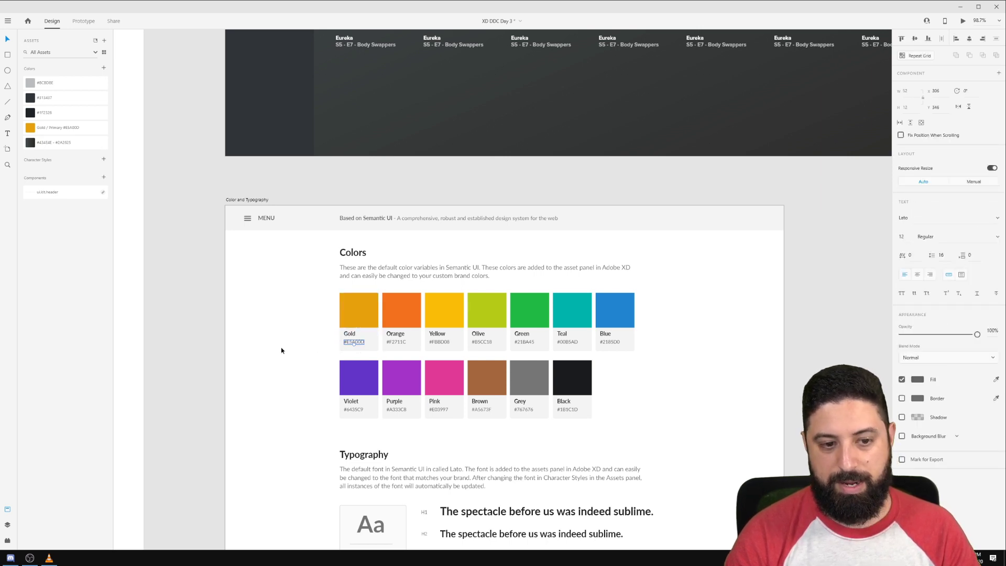
pyautogui.scroll(-4, 395, 316)
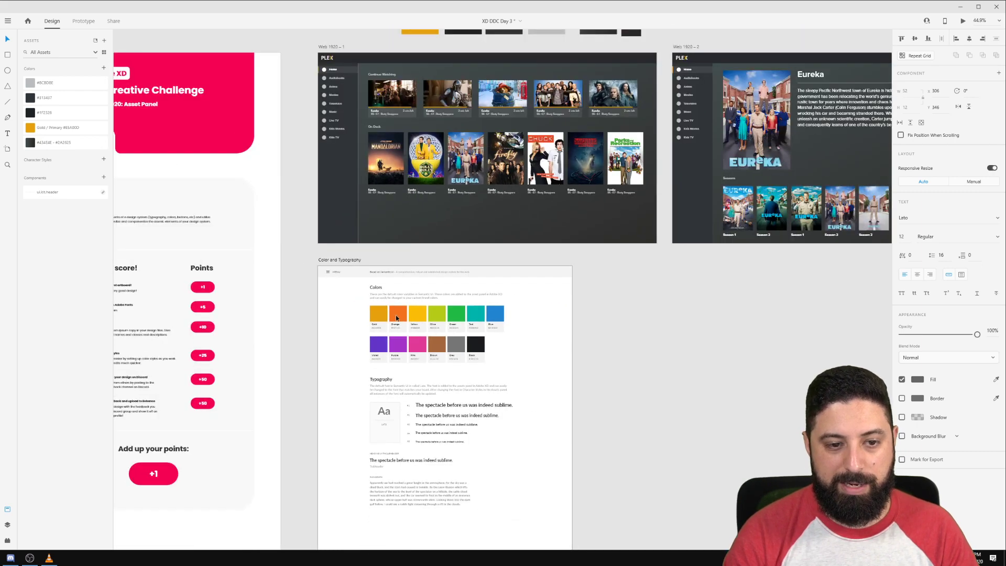
# Apply the near-black, dark gray, light gray and dark gradient color assets to the Orange, Yellow, Olive and Green swatches respectively.
pyautogui.click(397, 314)
pyautogui.click(58, 117)
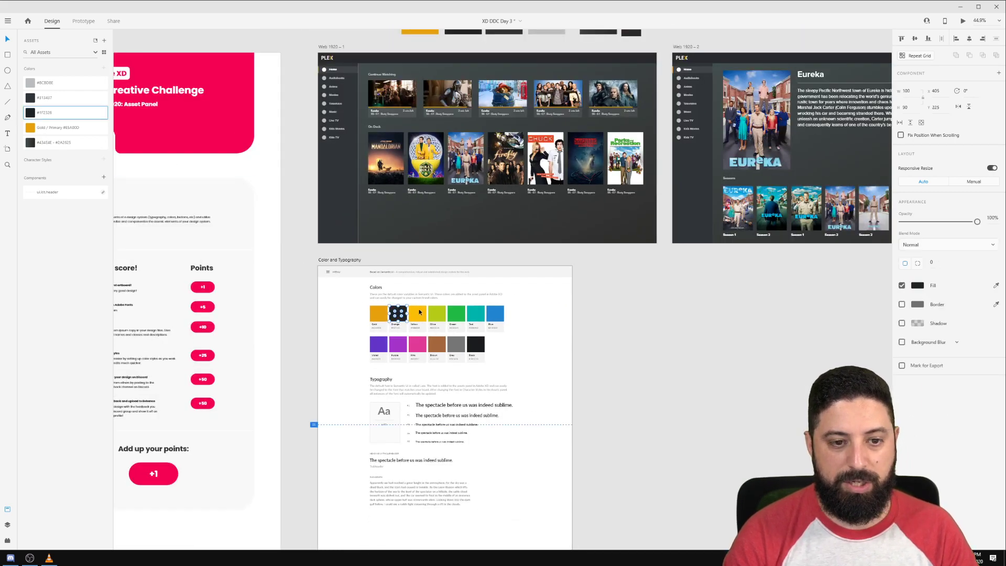
pyautogui.press('Tab')
pyautogui.click(62, 100)
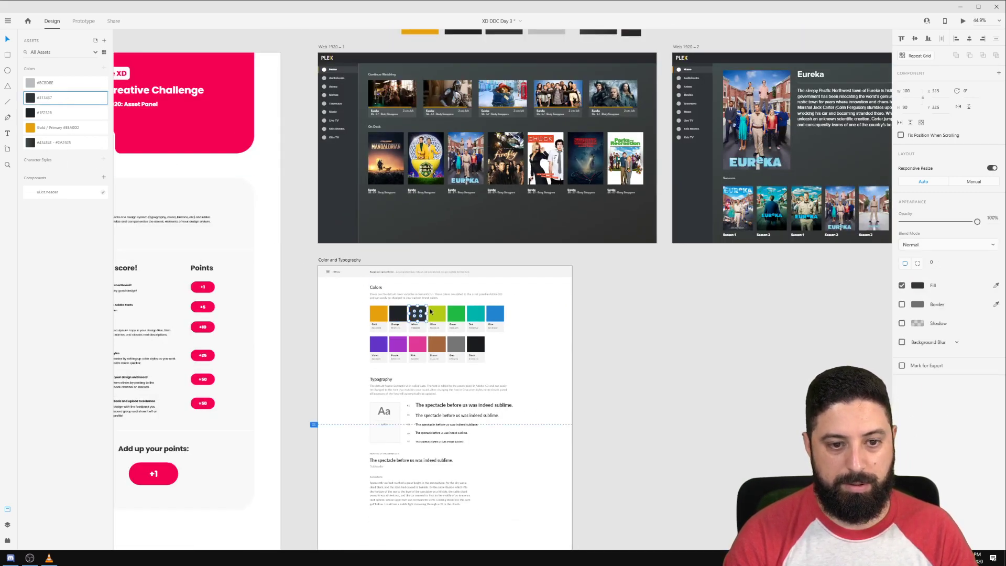
pyautogui.press('Tab')
pyautogui.click(59, 86)
pyautogui.press('Tab')
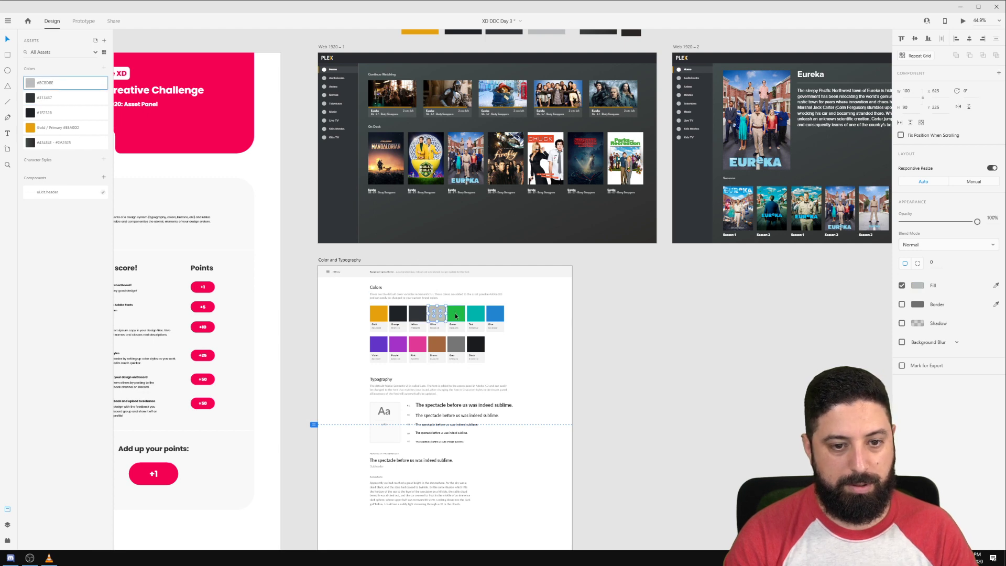
pyautogui.click(70, 141)
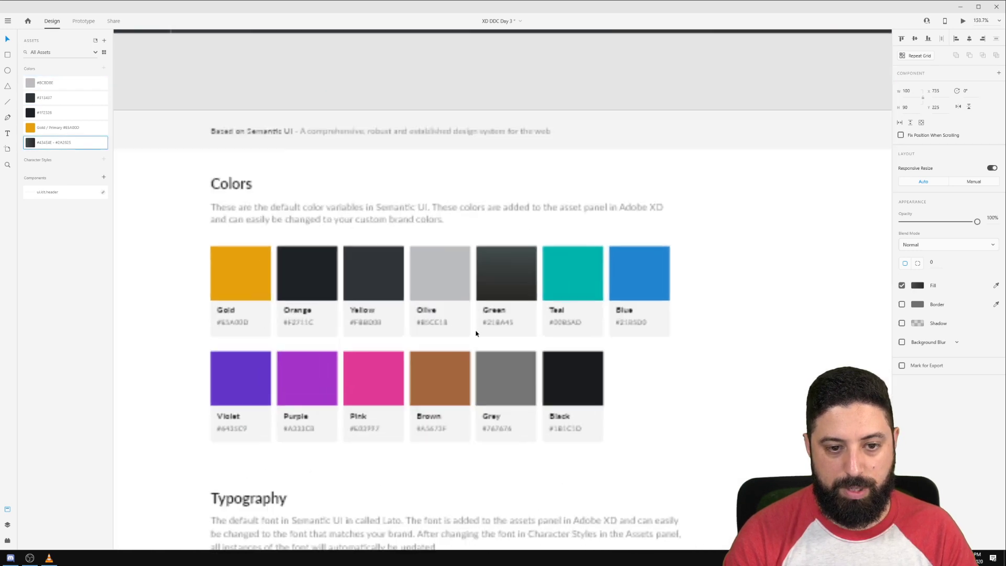
# Delete the Teal and Blue swatches and the entire second row of swatches, from Violet to Black.
pyautogui.scroll(5, 435, 331)
pyautogui.moveTo(730, 265); pyautogui.dragTo(551, 340)
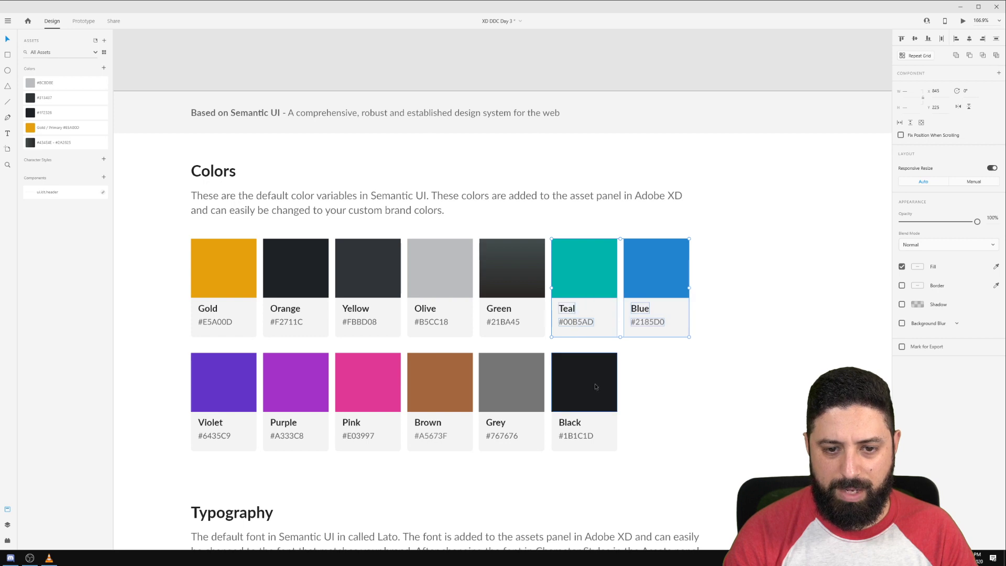
pyautogui.moveTo(694, 340); pyautogui.dragTo(151, 461)
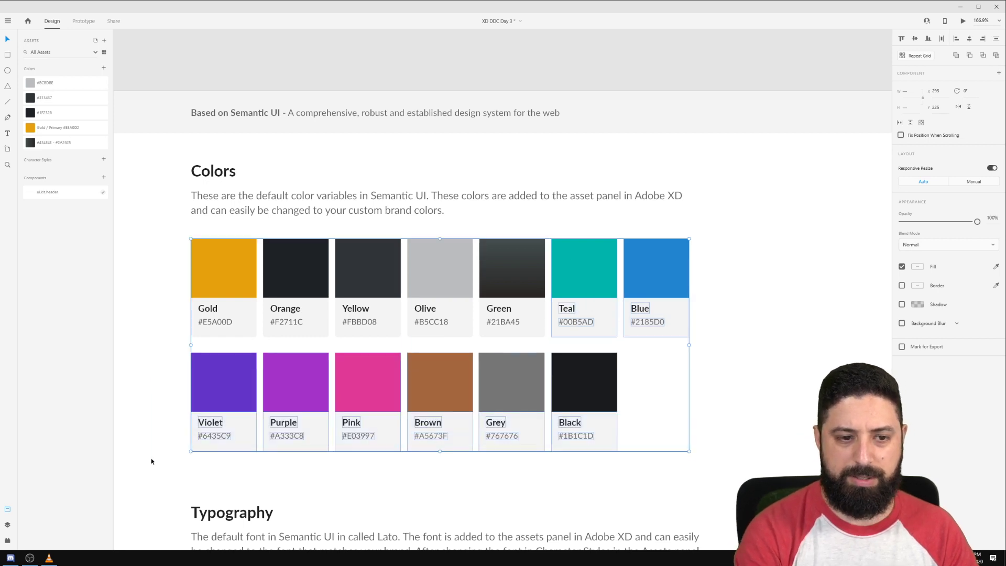
pyautogui.press('Delete')
# Relabel the Orange swatch "Midnight" and the Yellow swatch "Dark Gray".
pyautogui.doubleClick(283, 308)
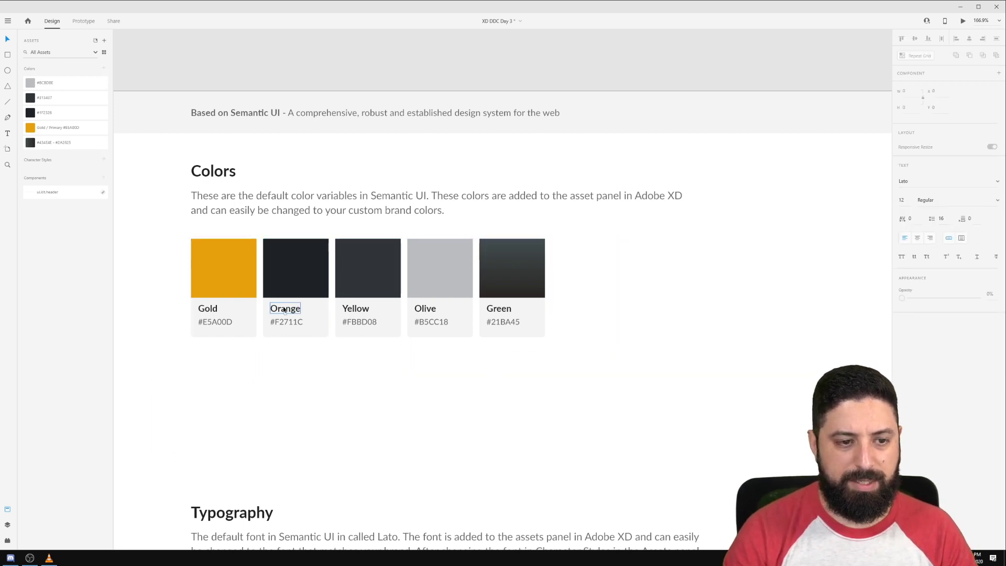
pyautogui.doubleClick(284, 308)
pyautogui.write('Midnight')
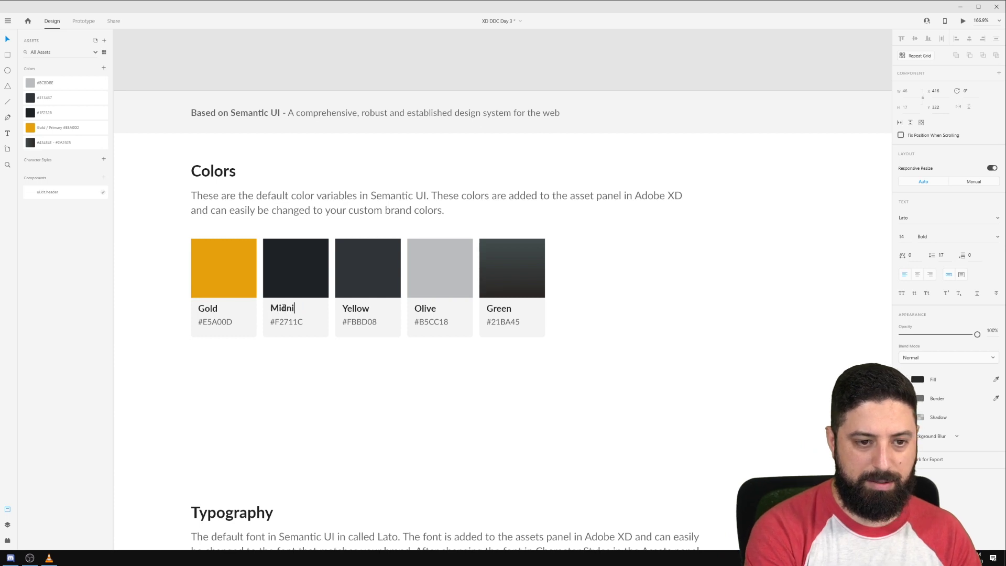
pyautogui.click(354, 310)
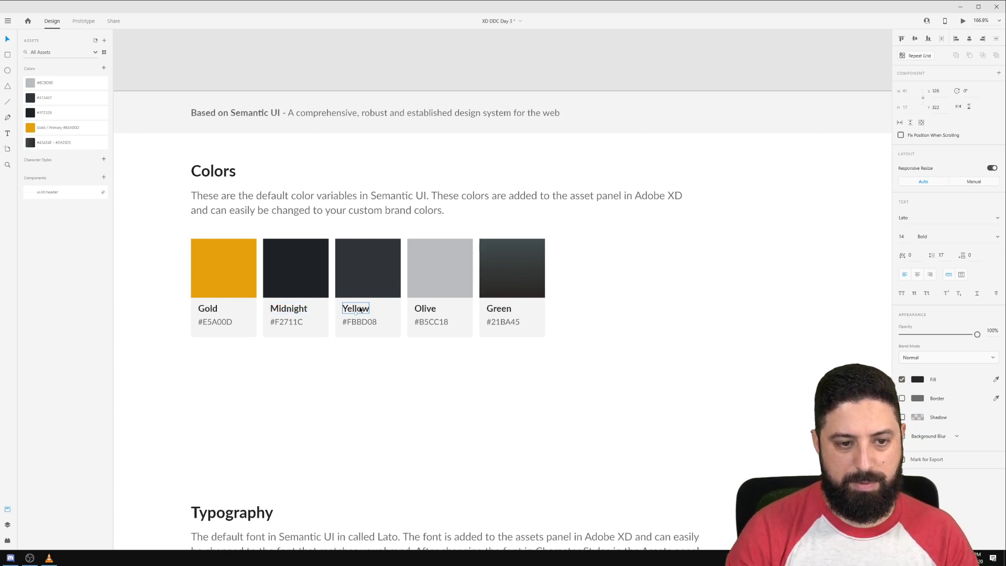
pyautogui.doubleClick(354, 310)
pyautogui.write('Dark Gray')
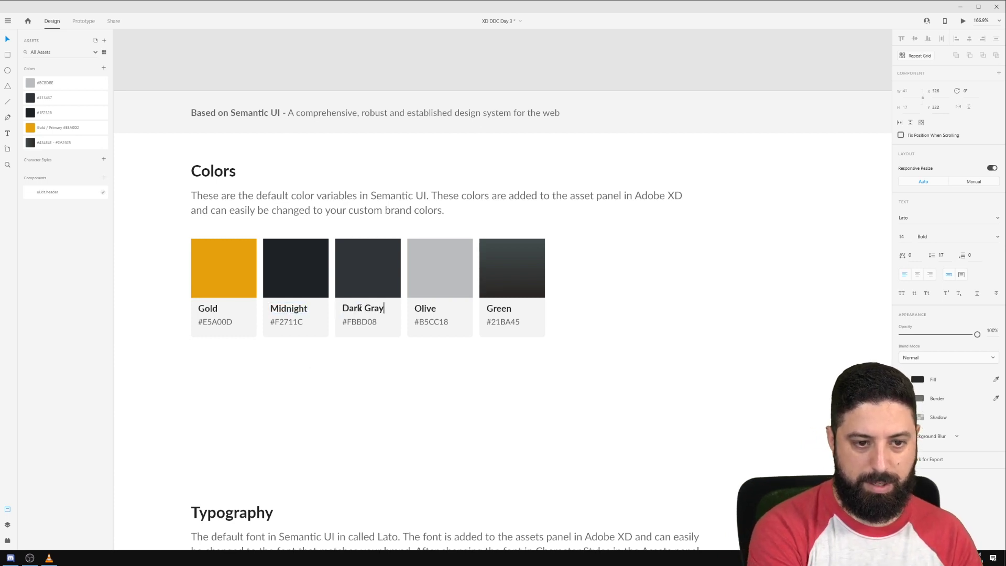
pyautogui.press('Escape')
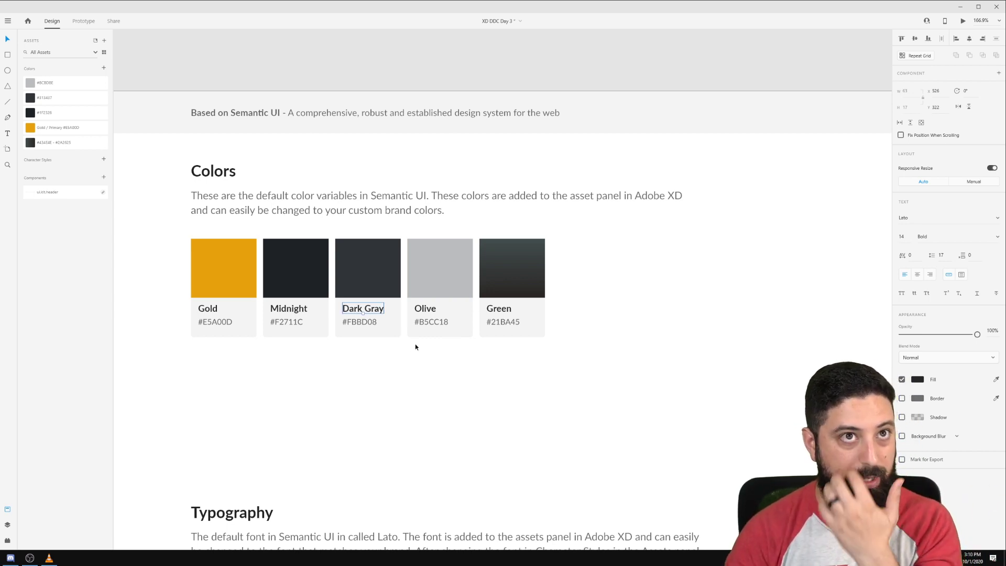
# Move the whole Typography section up to close the gap beneath the remaining row of color swatches.
pyautogui.scroll(-5, 485, 284)
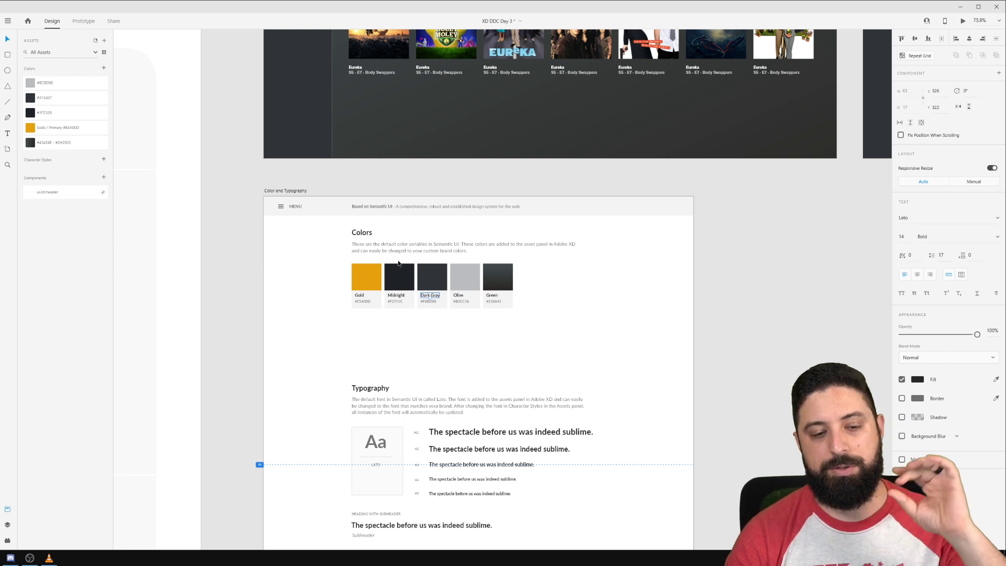
pyautogui.click(362, 388)
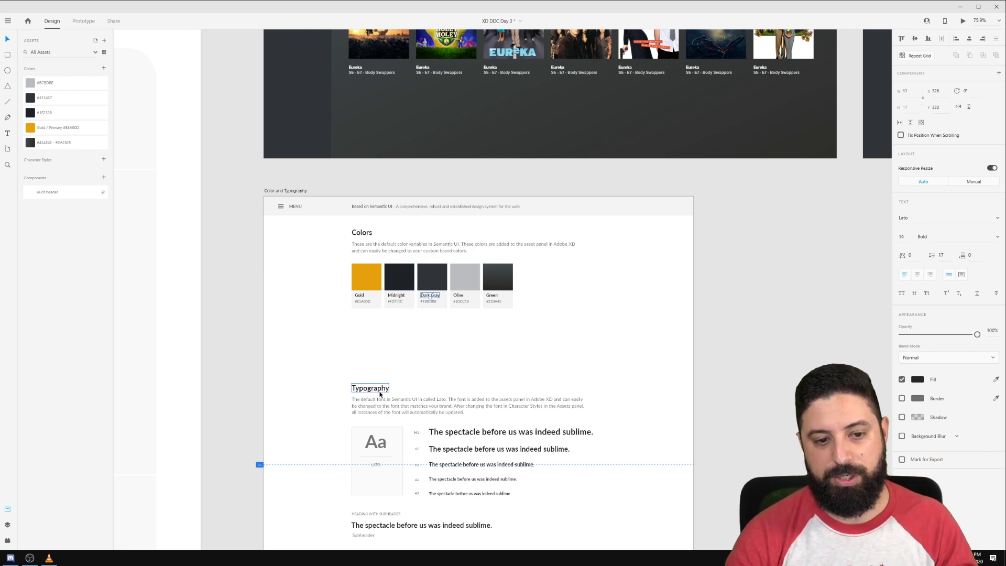
pyautogui.scroll(-3, 356, 319)
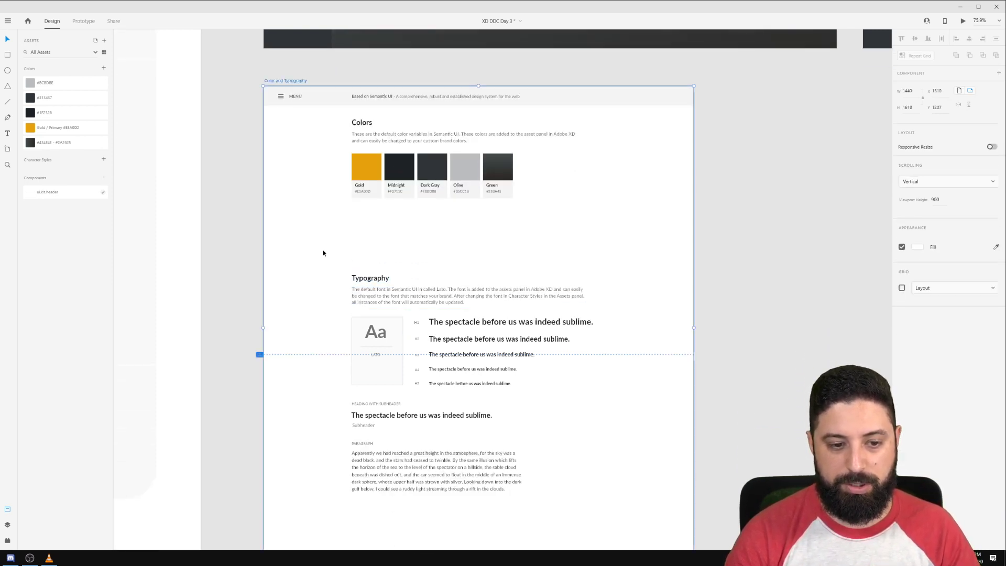
pyautogui.moveTo(325, 252); pyautogui.dragTo(594, 443)
pyautogui.moveTo(490, 227); pyautogui.dragTo(490, 176)
pyautogui.click(604, 156)
pyautogui.scroll(2, 550, 216)
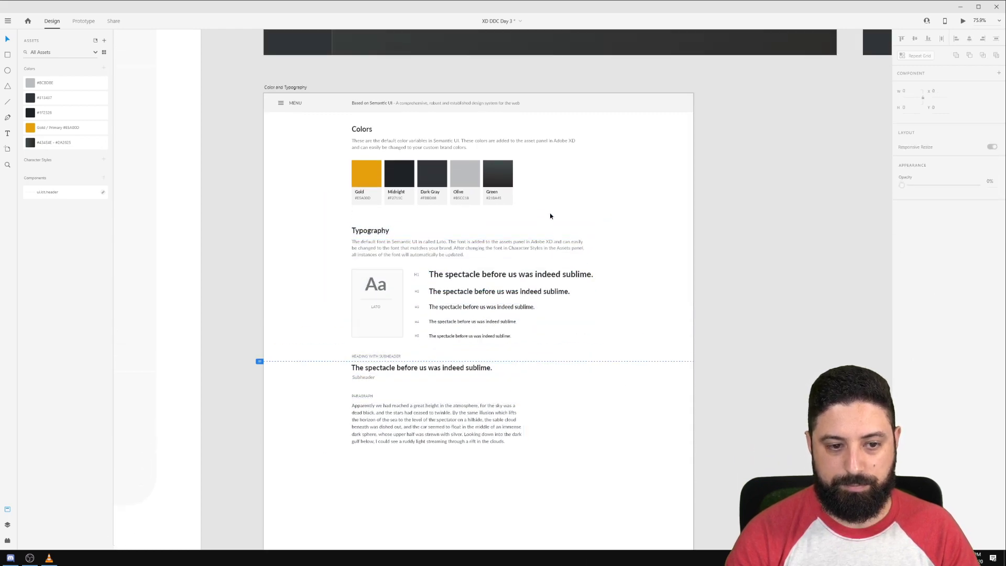
# Change the opening sentence of the Typography description to "The default font in Proxima Nova.".
pyautogui.scroll(4, 512, 256)
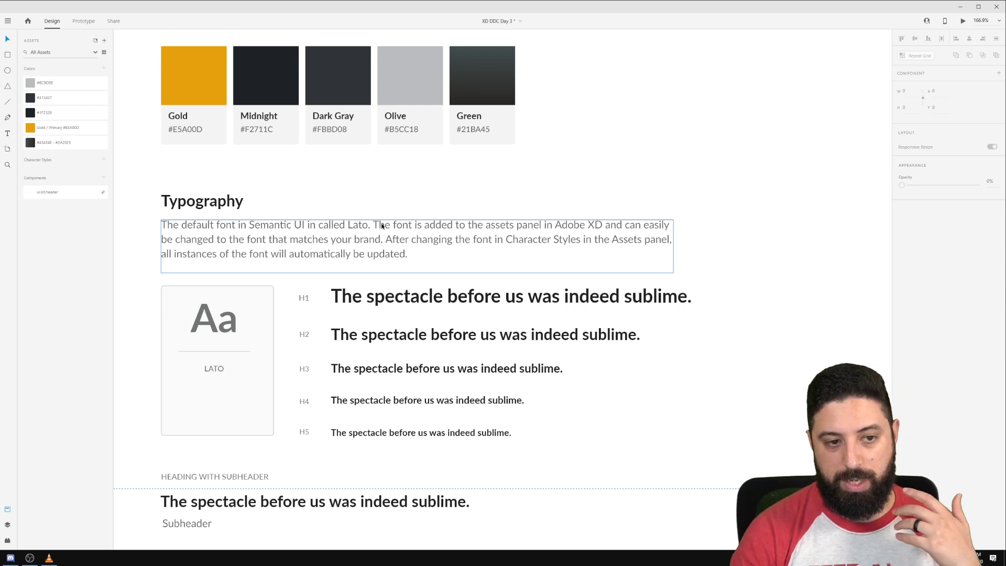
pyautogui.doubleClick(362, 231)
pyautogui.hotkey('ctrl', 'a')
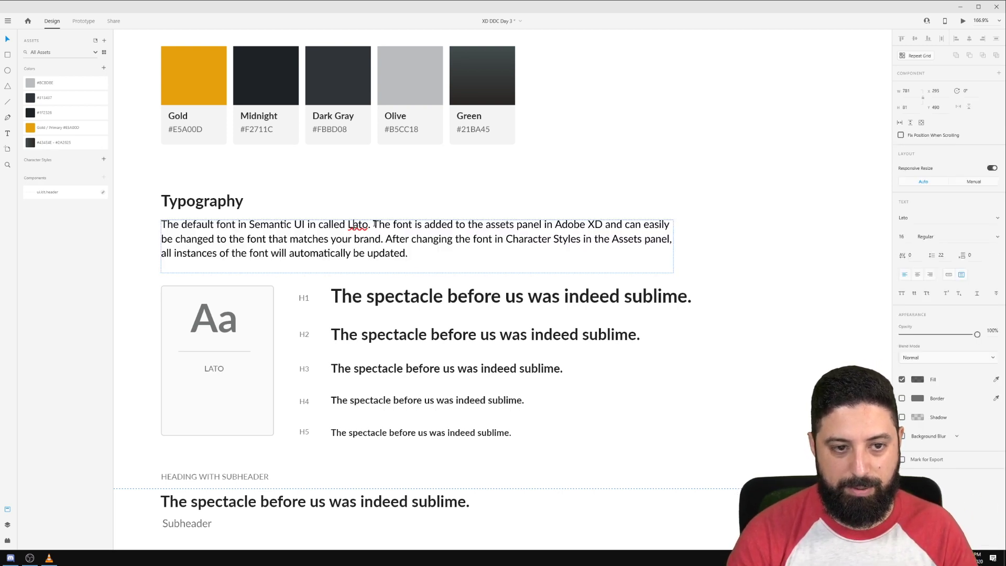
pyautogui.moveTo(375, 224); pyautogui.dragTo(161, 224)
pyautogui.press('BackSpace')
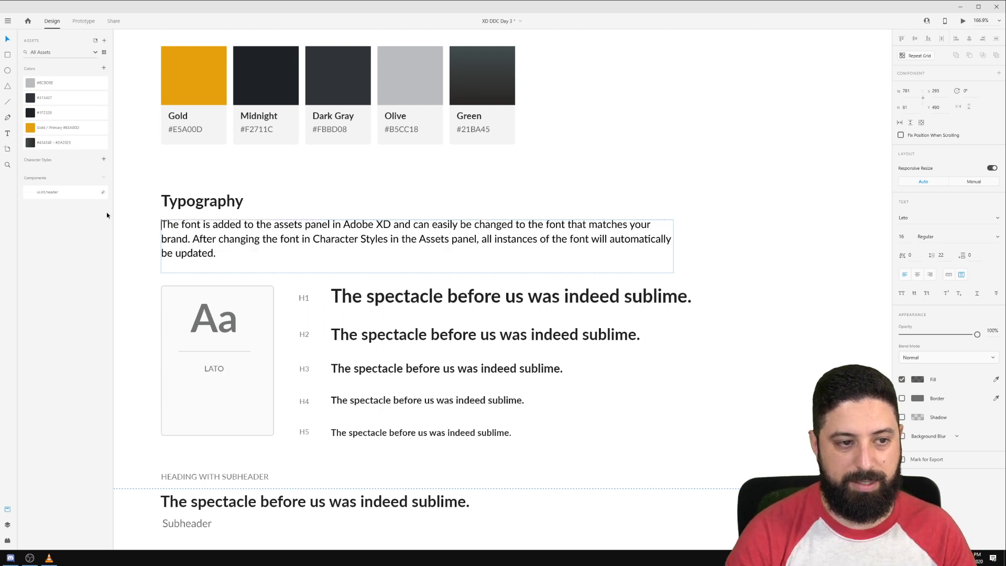
pyautogui.hotkey('ctrl', 'z')
pyautogui.click(339, 224)
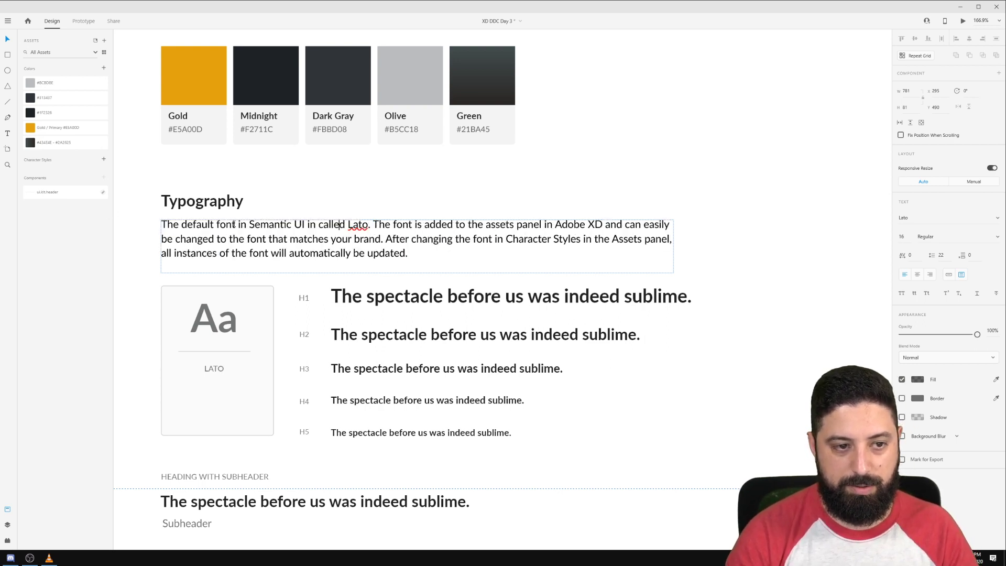
pyautogui.moveTo(247, 224); pyautogui.dragTo(369, 226)
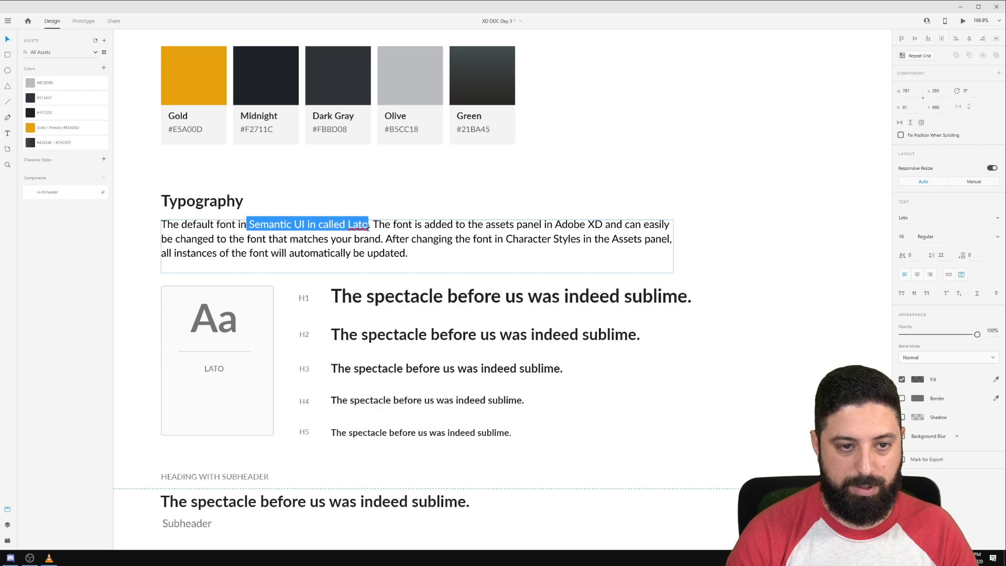
pyautogui.write('Proxima')
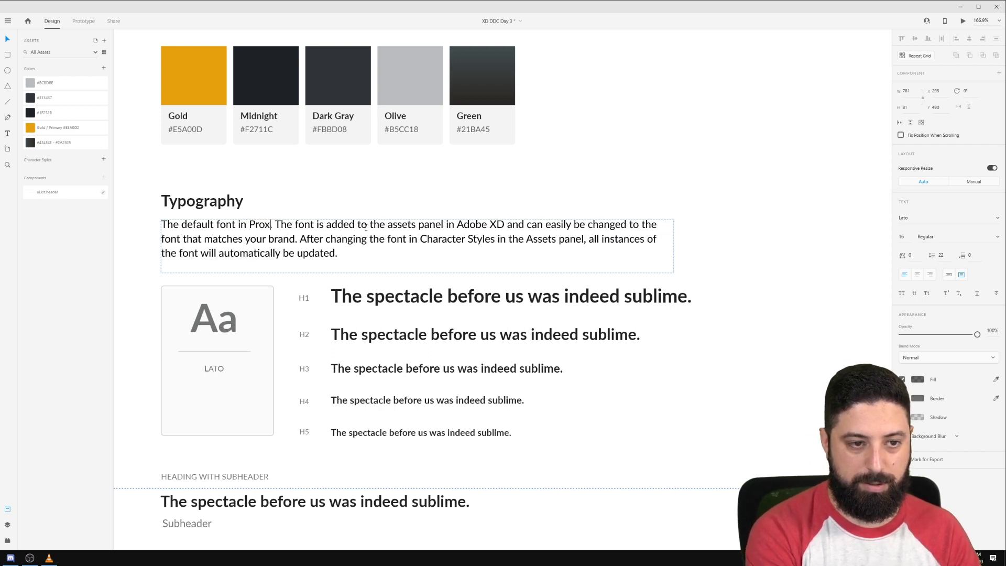
pyautogui.write(' Nova')
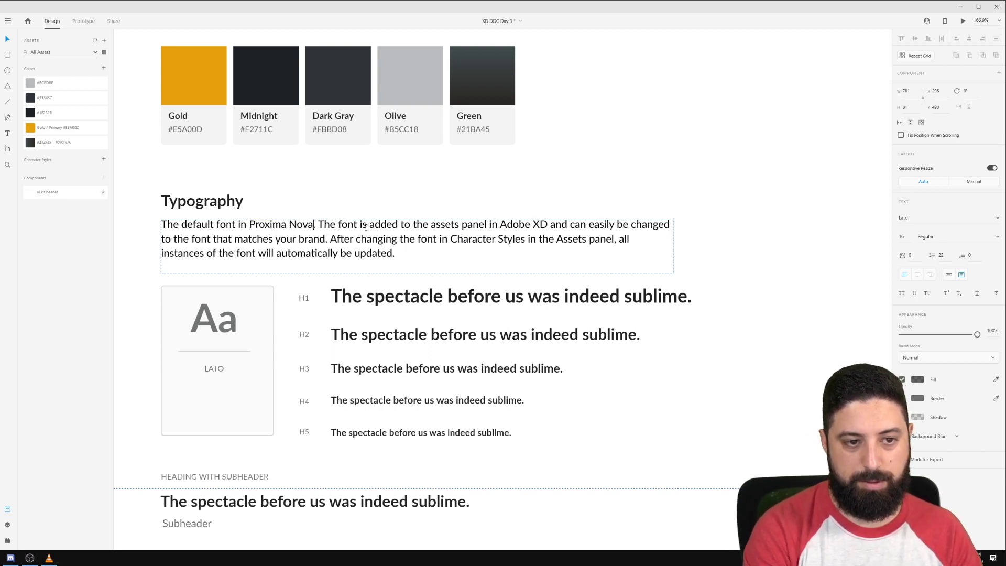
# Set the H1 sample text's font to Proxima Nova and widen its text box to about 647 so it fits one line.
pyautogui.click(572, 294)
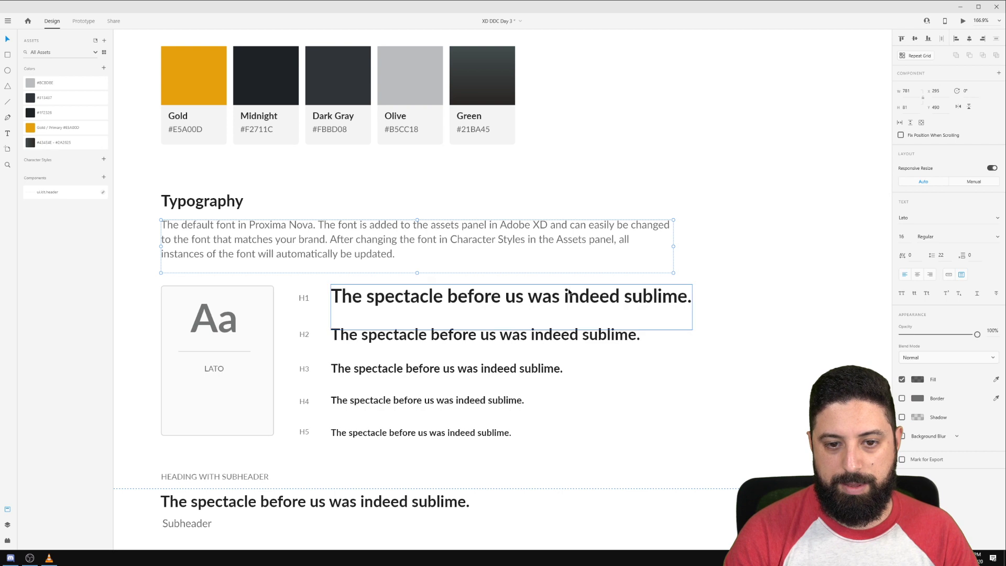
pyautogui.click(949, 216)
pyautogui.write('Proxima Nova')
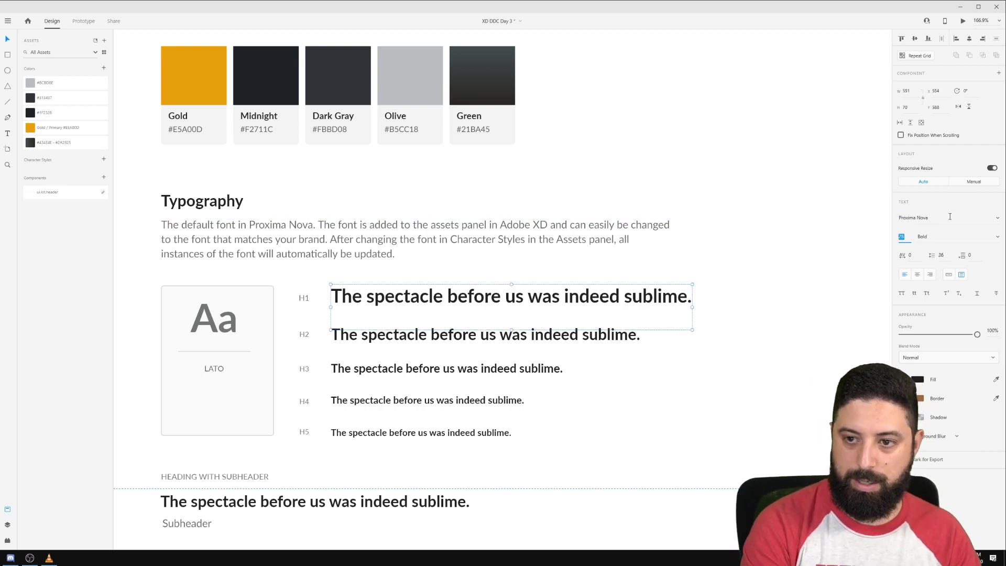
pyautogui.press('Tab')
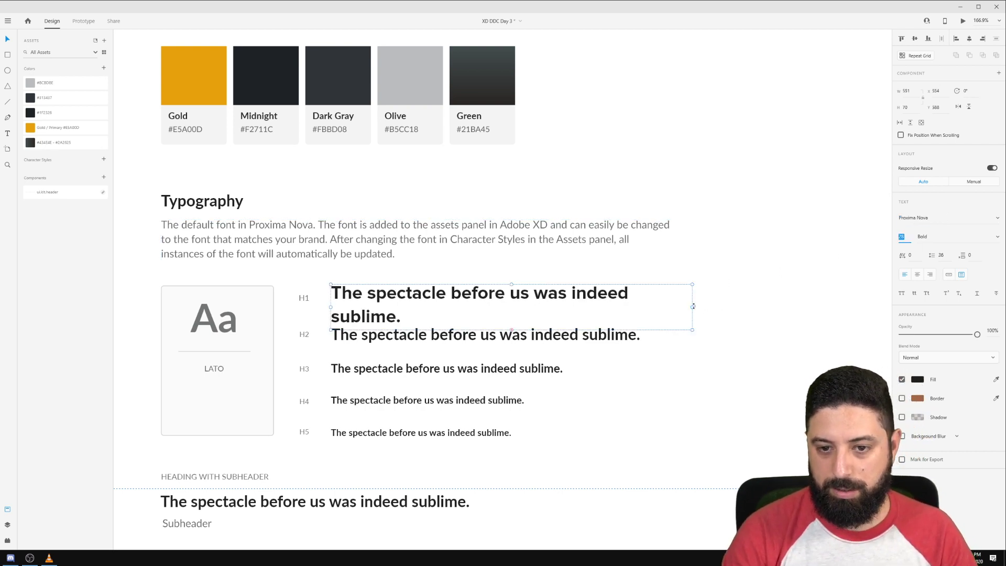
pyautogui.moveTo(692, 307); pyautogui.dragTo(755, 300)
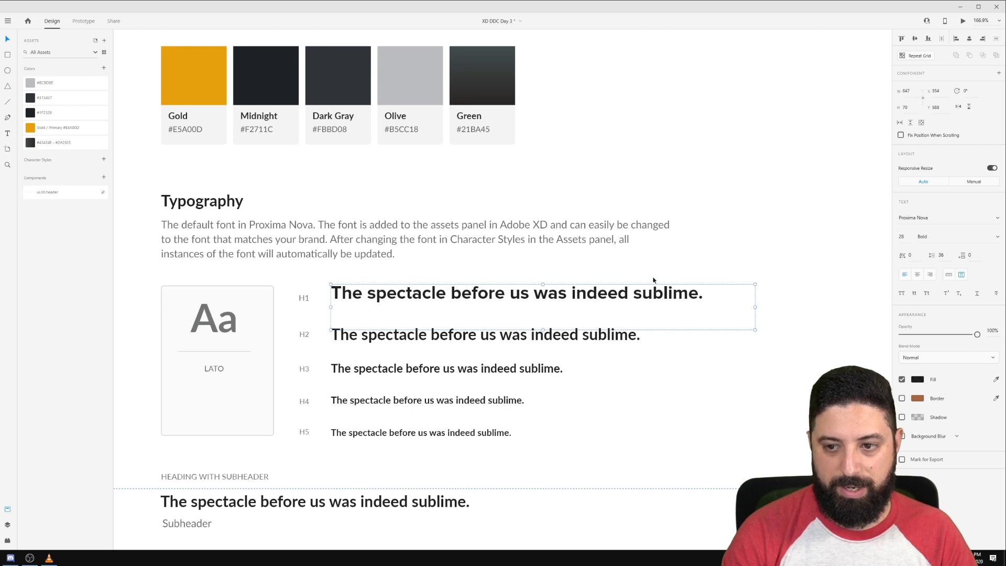
# Set the H1 sample text's line spacing to 40 and its text box height to 40.
pyautogui.click(606, 339)
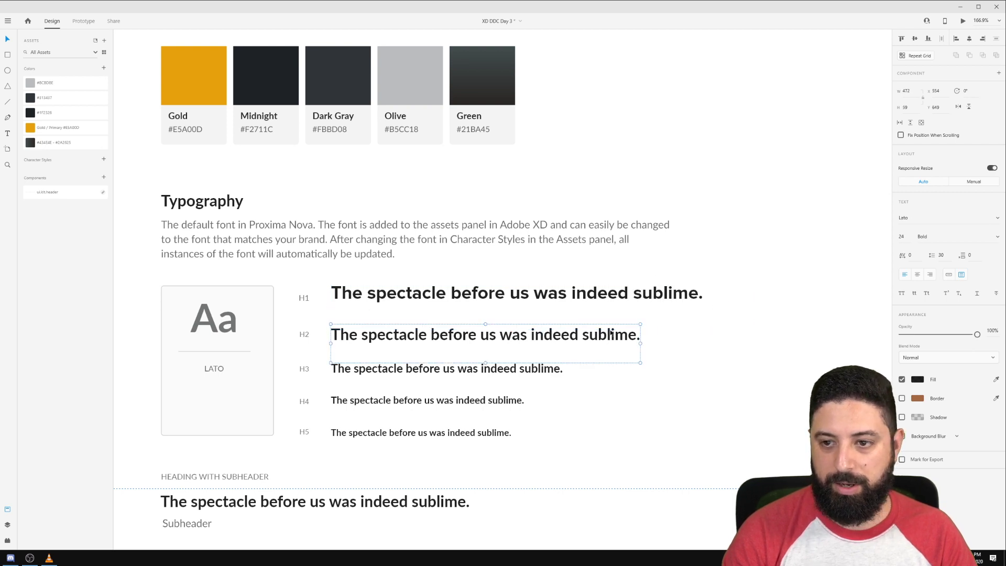
pyautogui.click(589, 297)
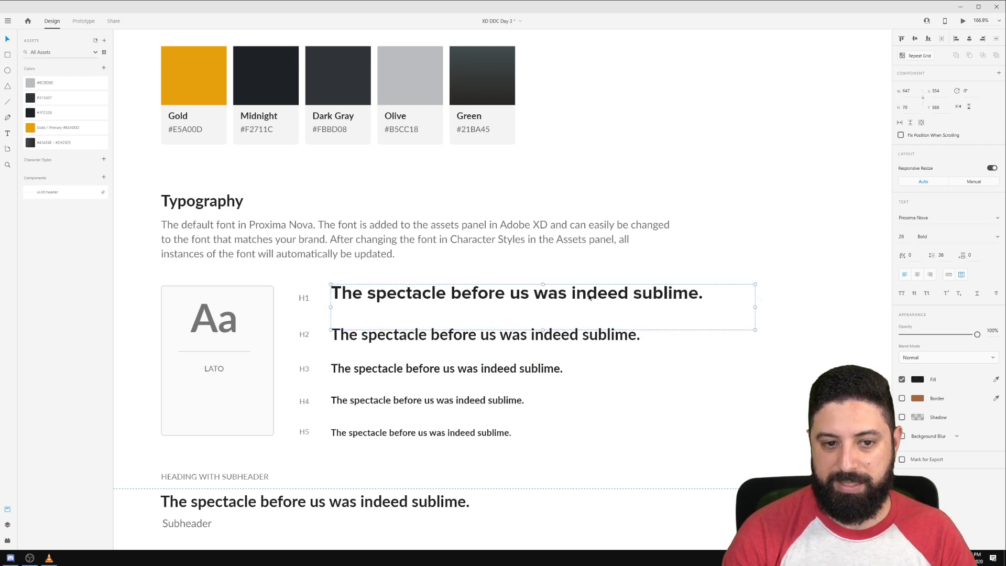
pyautogui.click(946, 256)
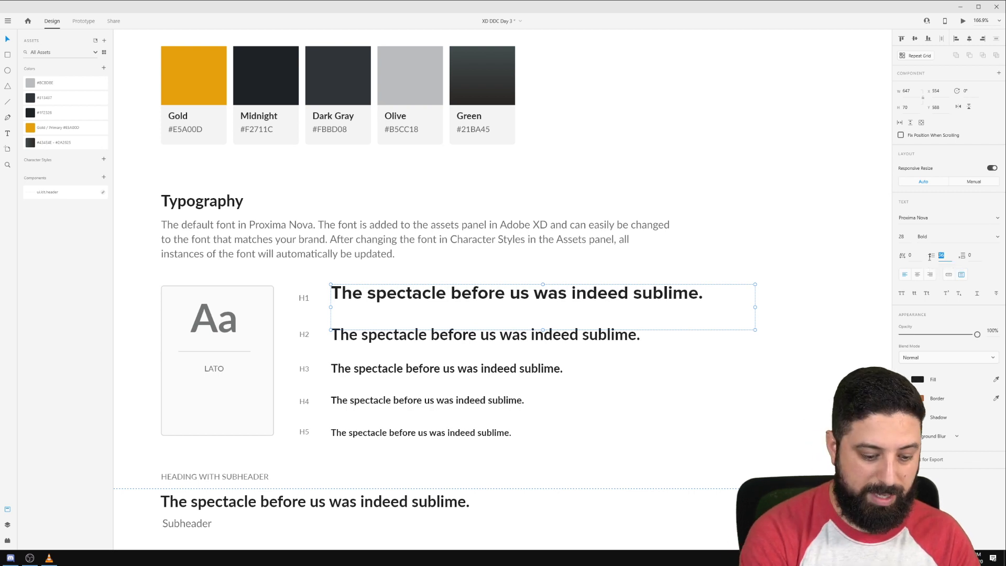
pyautogui.write('40')
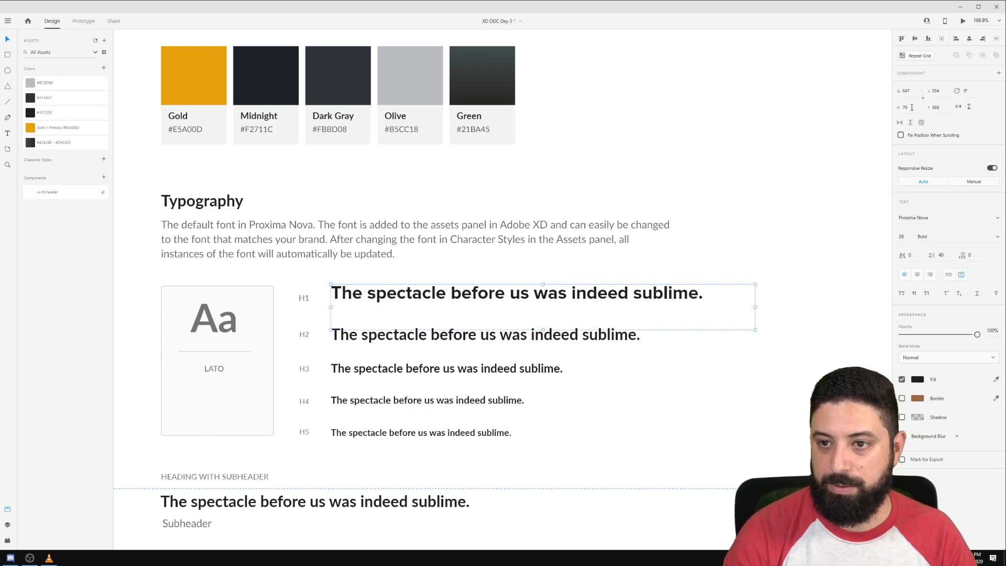
pyautogui.click(910, 107)
pyautogui.write('40')
pyautogui.press('Return')
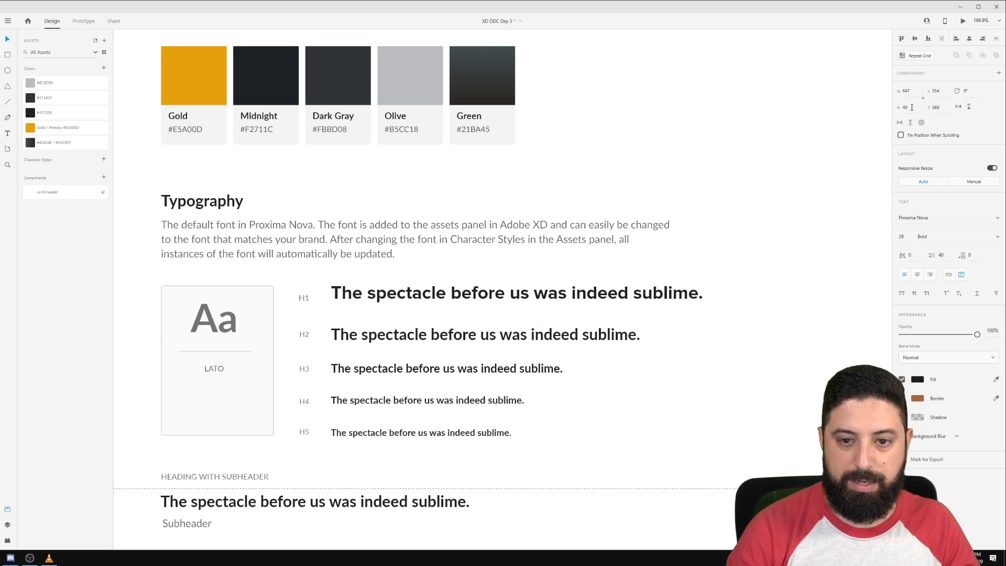
# Change the font of the H2, H3, H4 and H5 sample texts to Proxima Nova.
pyautogui.click(486, 338)
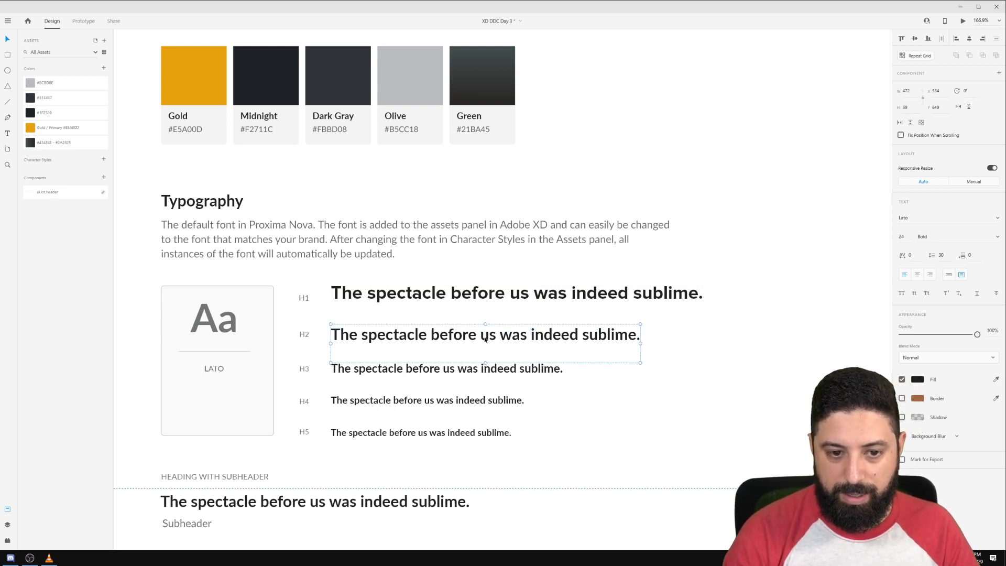
pyautogui.keyDown('shift'); pyautogui.click(485, 368); pyautogui.keyUp('shift')
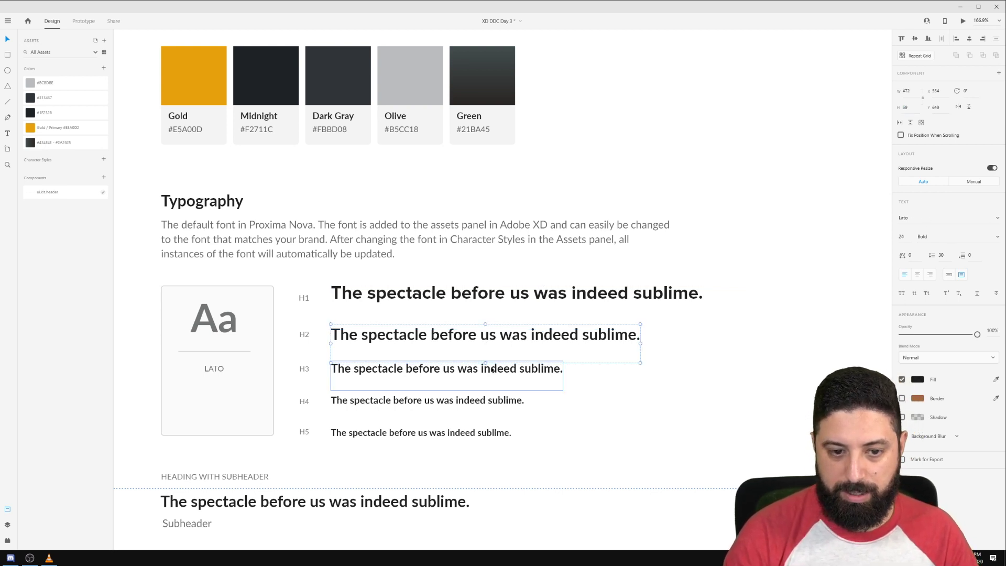
pyautogui.keyDown('shift'); pyautogui.click(473, 402); pyautogui.keyUp('shift')
pyautogui.keyDown('shift'); pyautogui.click(461, 432); pyautogui.keyUp('shift')
pyautogui.click(936, 218)
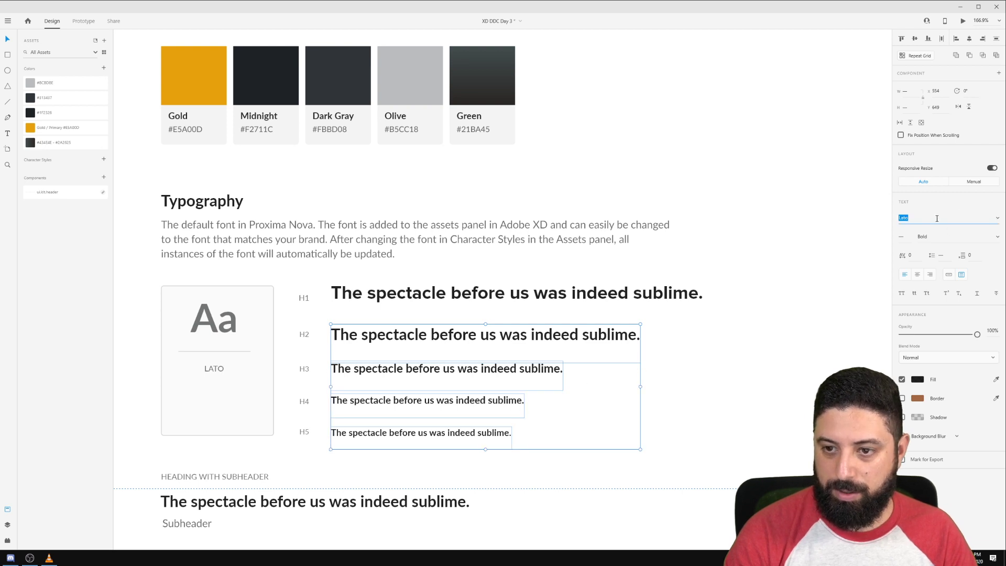
pyautogui.write('Proxima Nova')
pyautogui.press('Return')
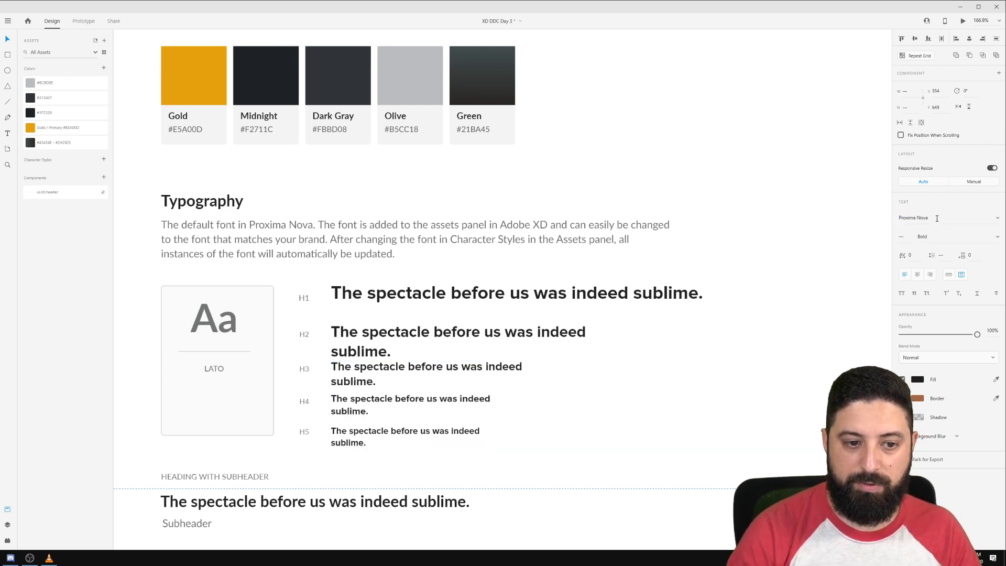
# Widen the text boxes of the H2, H3, H4 and H5 sample texts so each sentence fits on one line.
pyautogui.click(621, 378)
pyautogui.click(549, 344)
pyautogui.moveTo(640, 343); pyautogui.dragTo(765, 341)
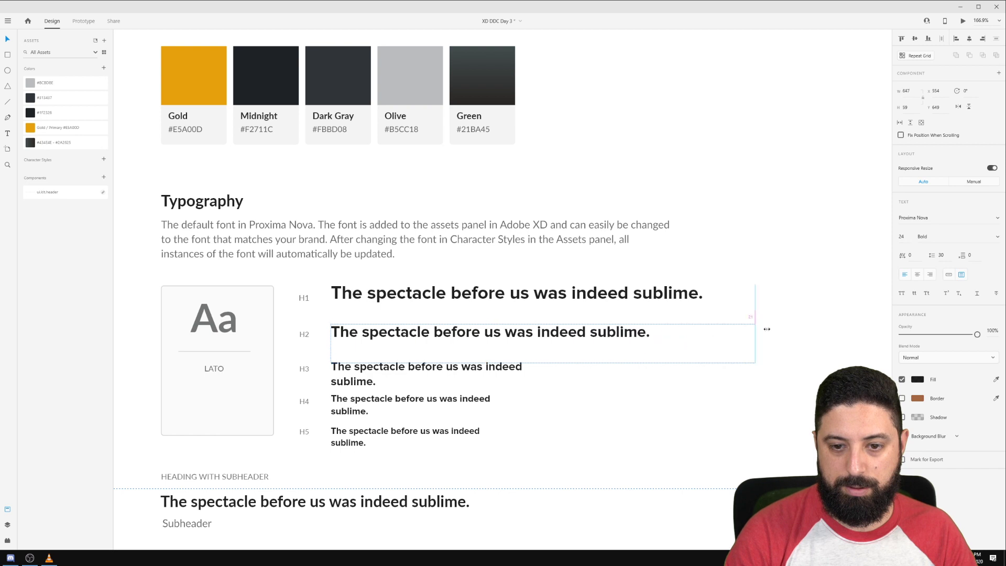
pyautogui.click(498, 375)
pyautogui.moveTo(568, 376); pyautogui.dragTo(675, 367)
pyautogui.click(489, 406)
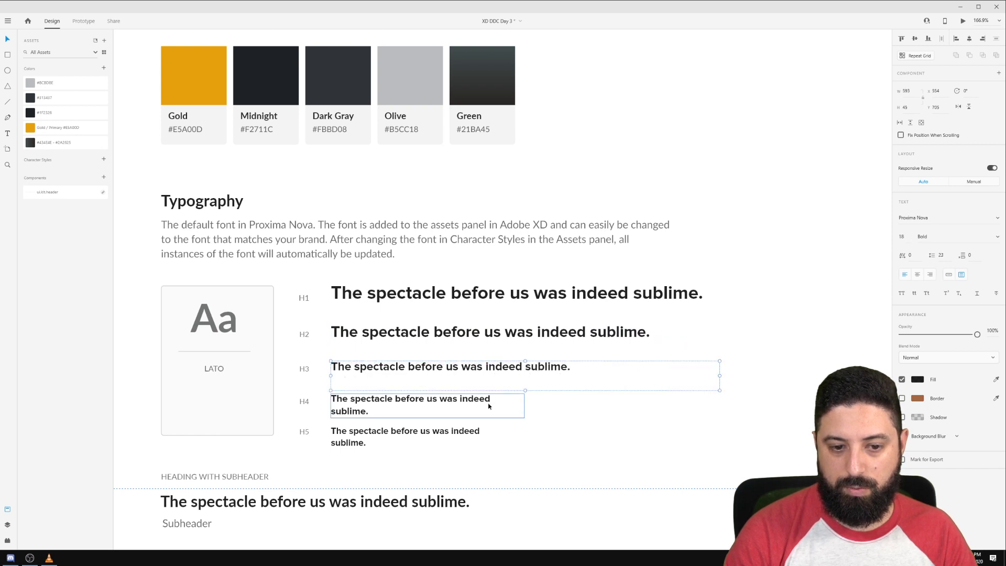
pyautogui.moveTo(525, 405); pyautogui.dragTo(646, 399)
pyautogui.click(470, 432)
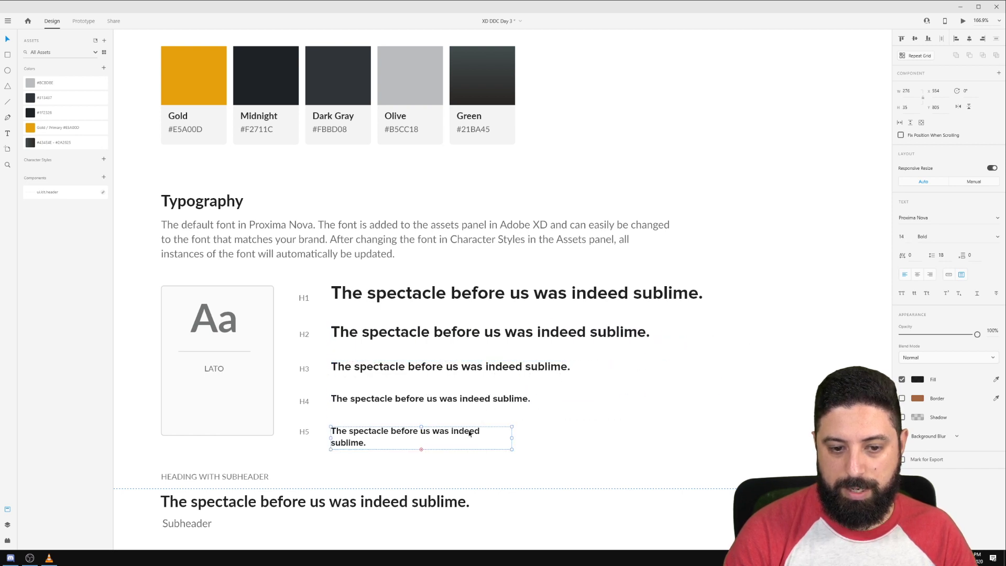
pyautogui.moveTo(513, 439); pyautogui.dragTo(622, 437)
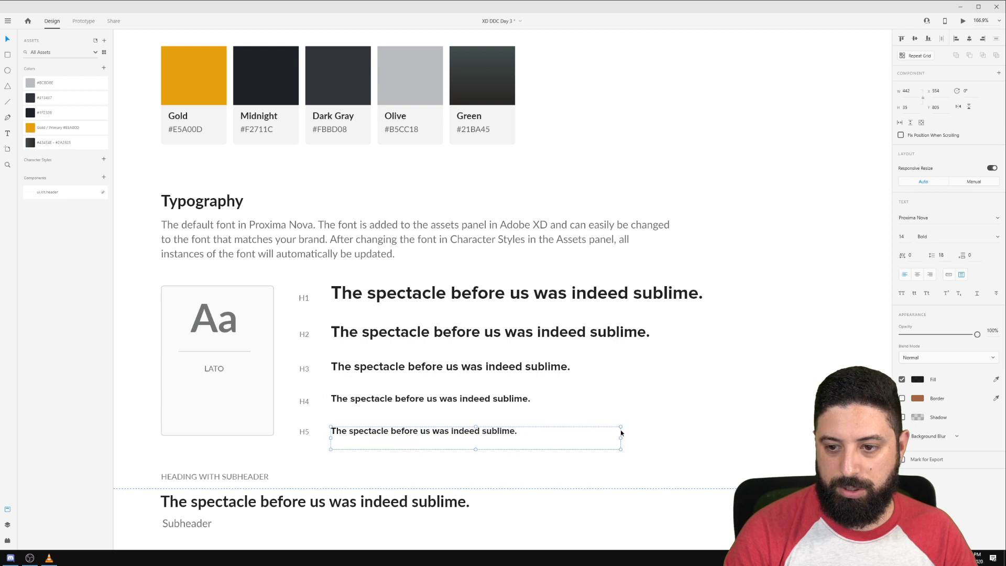
# Apply the #1F2326 color asset to the H1 through H5 sample texts.
pyautogui.keyDown('shift'); pyautogui.click(462, 405); pyautogui.keyUp('shift')
pyautogui.keyDown('shift'); pyautogui.click(463, 368); pyautogui.keyUp('shift')
pyautogui.keyDown('shift'); pyautogui.click(466, 333); pyautogui.keyUp('shift')
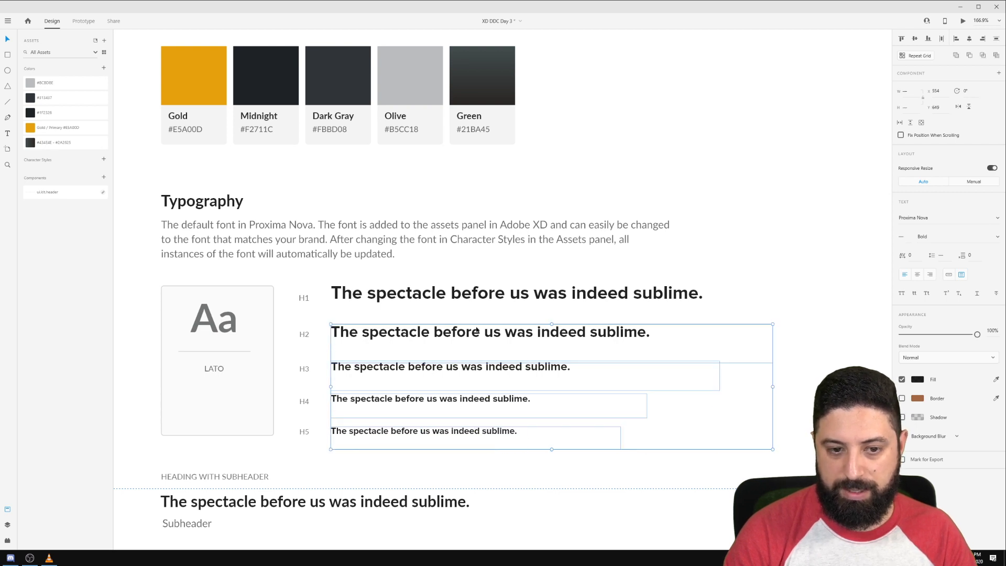
pyautogui.keyDown('shift'); pyautogui.click(473, 300); pyautogui.keyUp('shift')
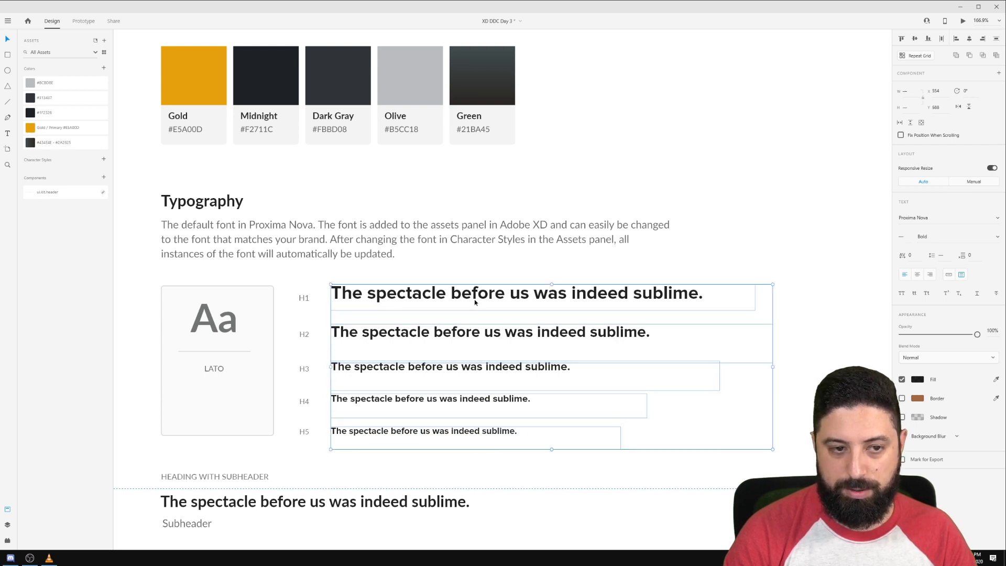
pyautogui.click(63, 114)
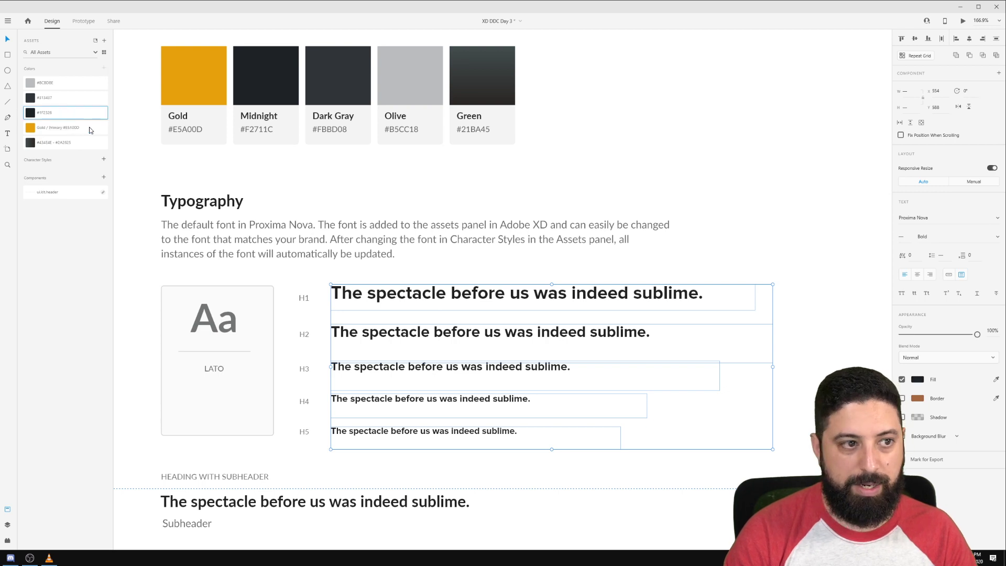
pyautogui.click(628, 300)
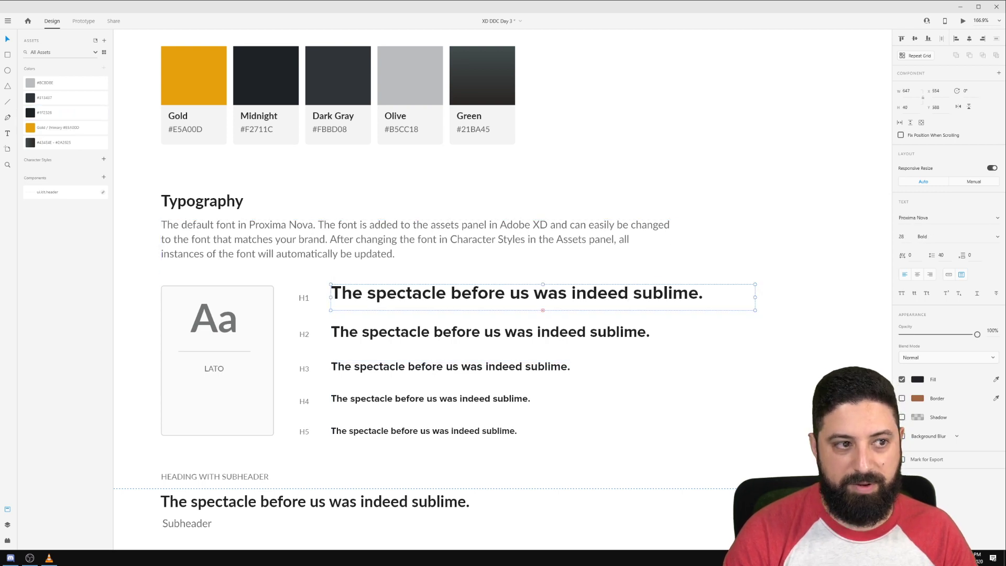
pyautogui.doubleClick(495, 301)
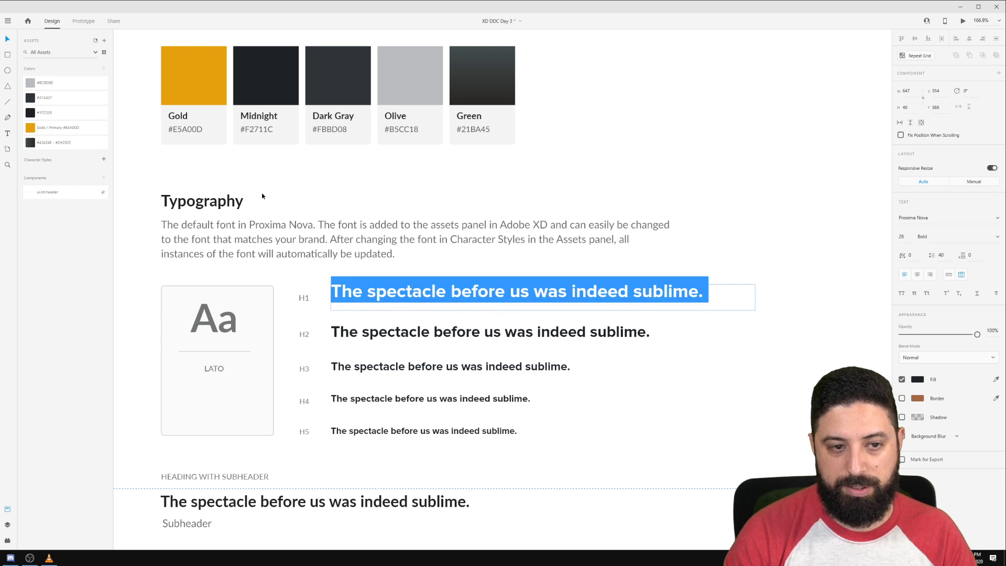
pyautogui.click(64, 113)
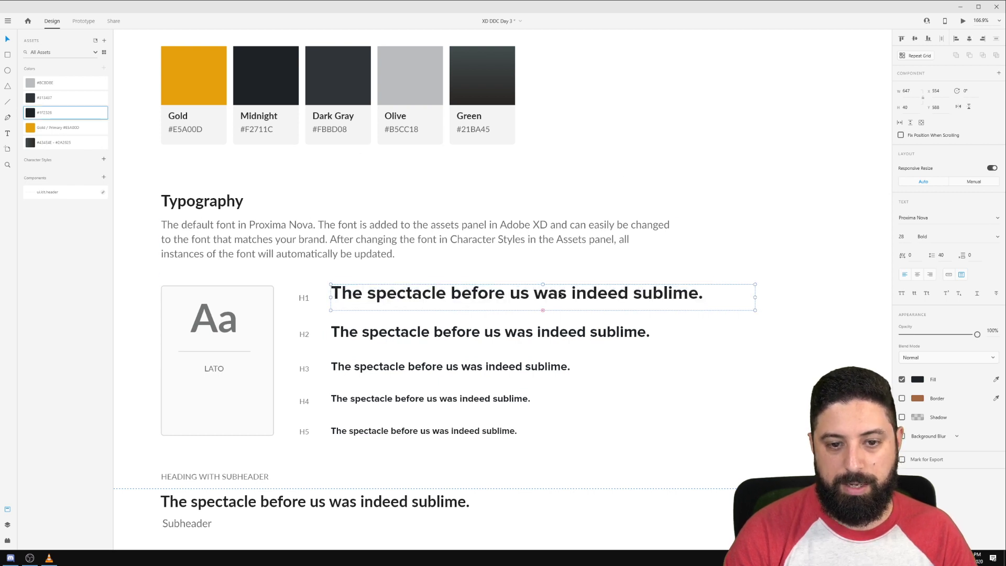
pyautogui.moveTo(754, 311); pyautogui.dragTo(755, 312)
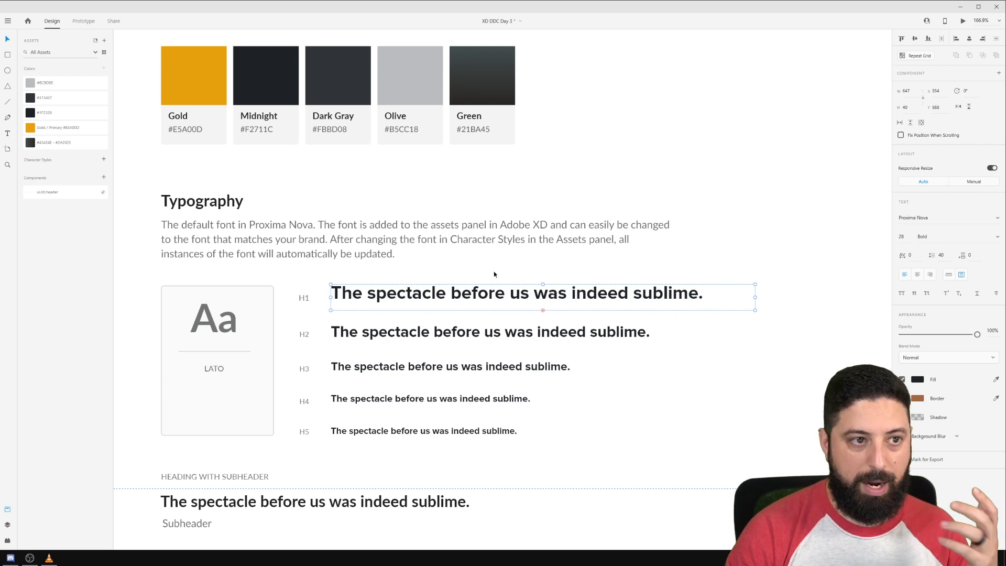
# Save the H1 sample text as a character style and rename it "H1 Proxima Nova — 28/40".
pyautogui.click(104, 159)
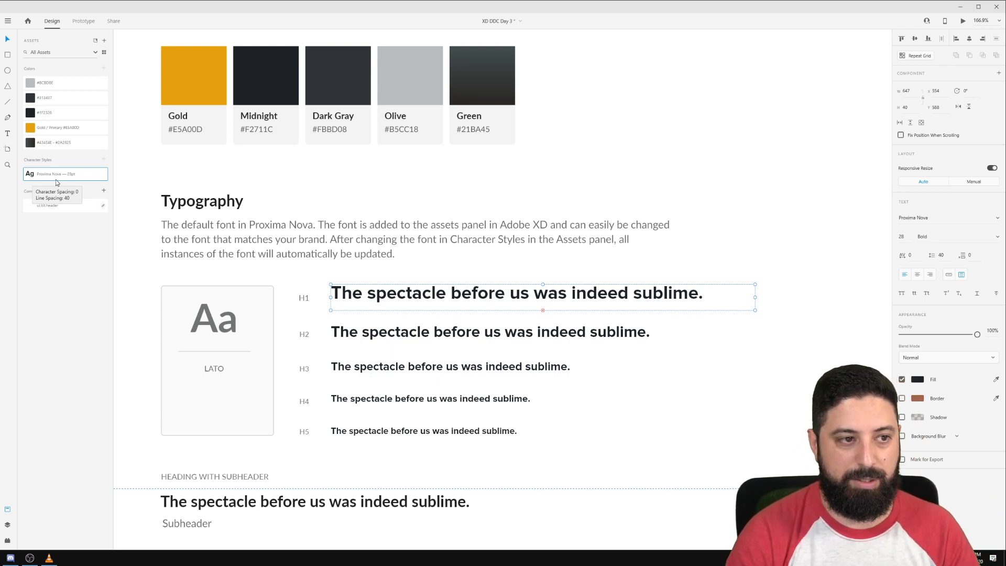
pyautogui.rightClick(43, 173)
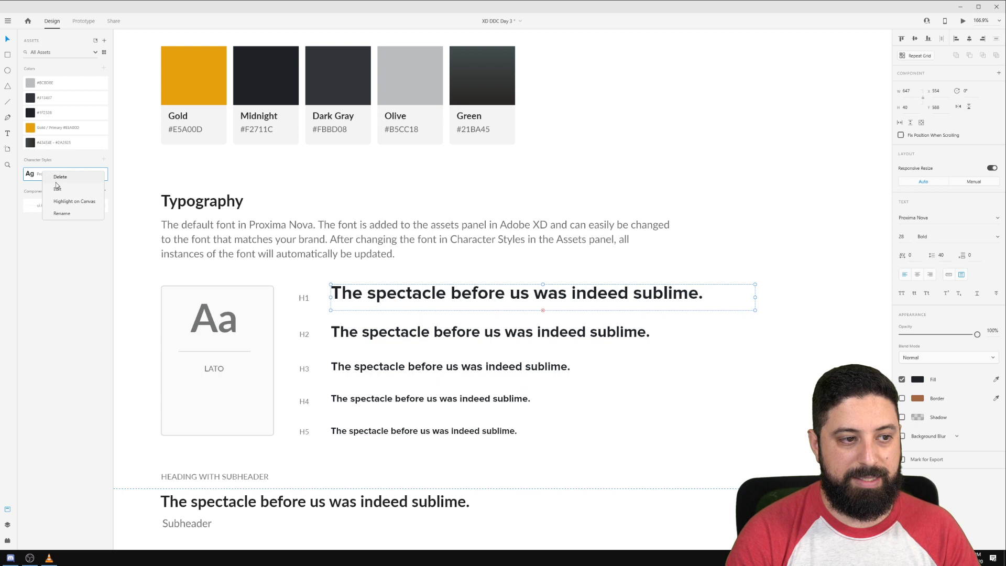
pyautogui.click(61, 214)
pyautogui.press('BackSpace')
pyautogui.write('H1 Proxima Nova — 28pt')
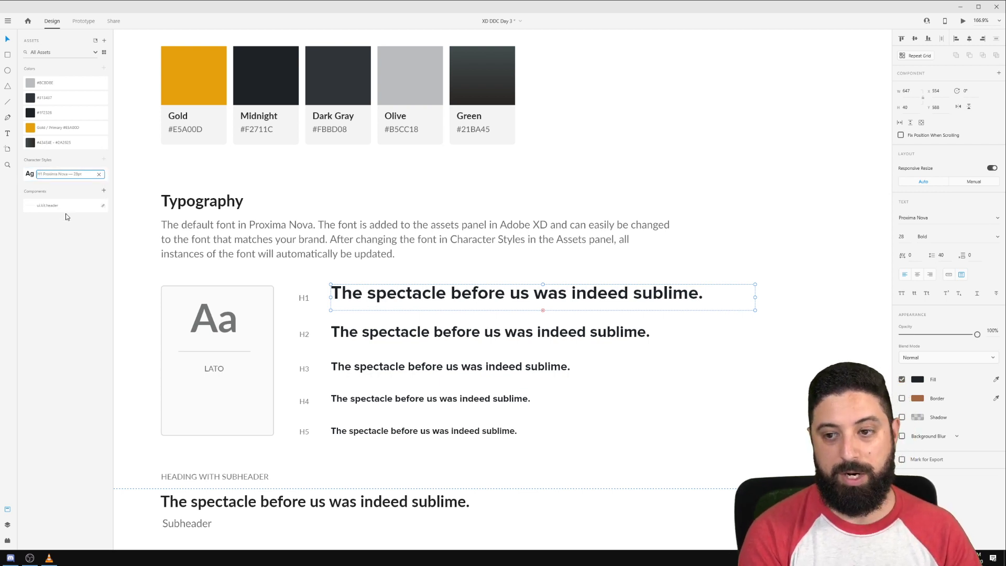
pyautogui.doubleClick(77, 173)
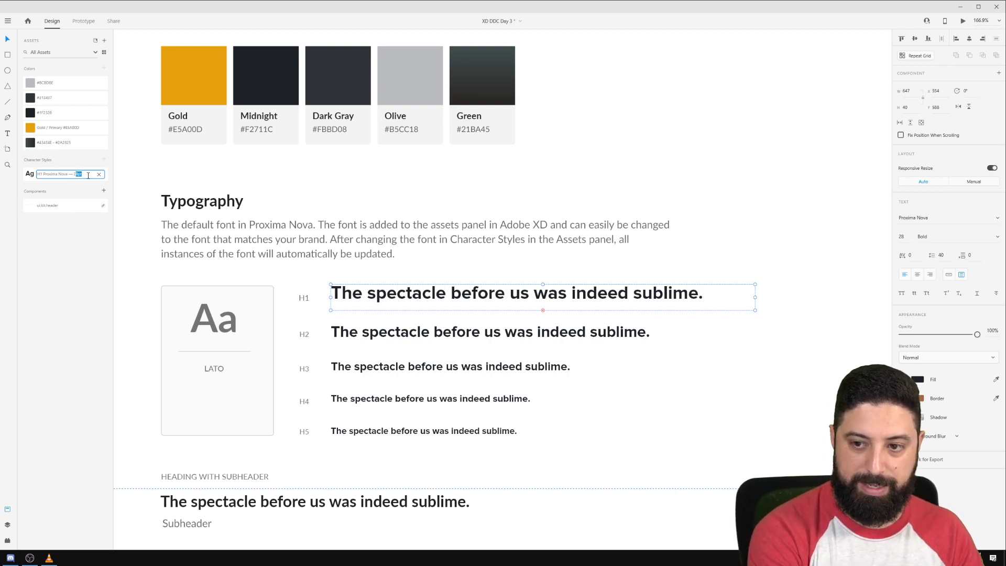
pyautogui.write('28/40')
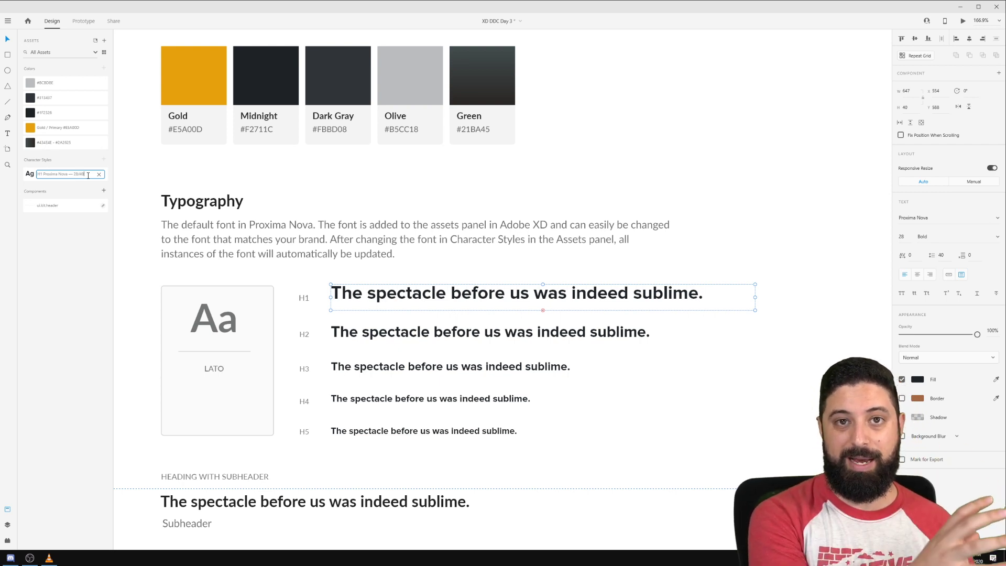
pyautogui.press('Return')
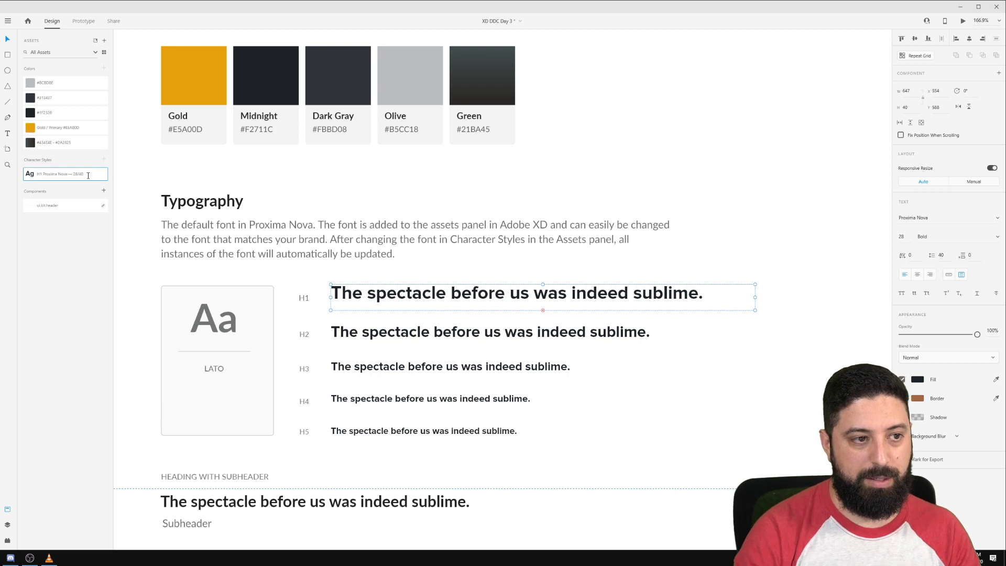
# Set the H2 sample text box height to 30.
pyautogui.click(468, 334)
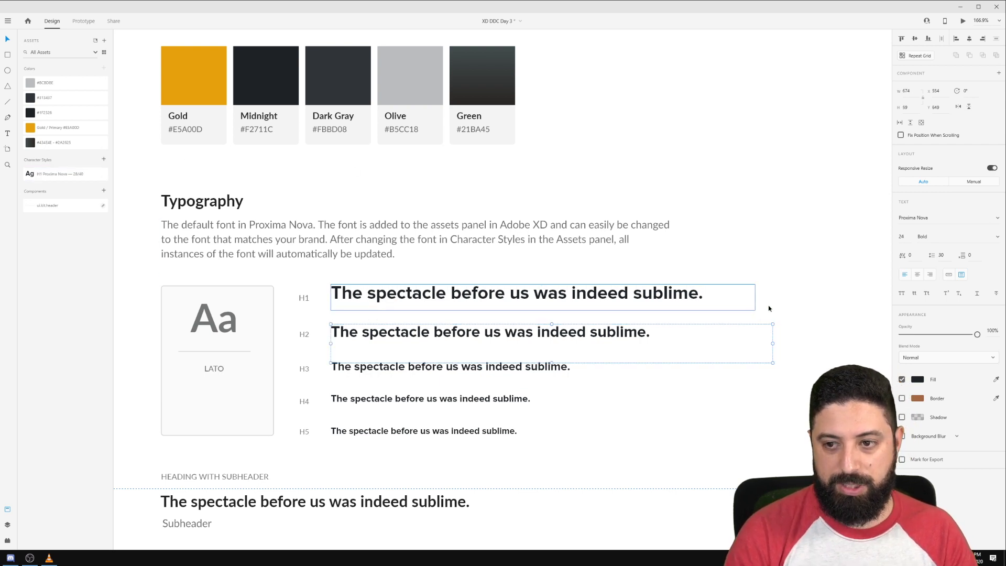
pyautogui.click(913, 108)
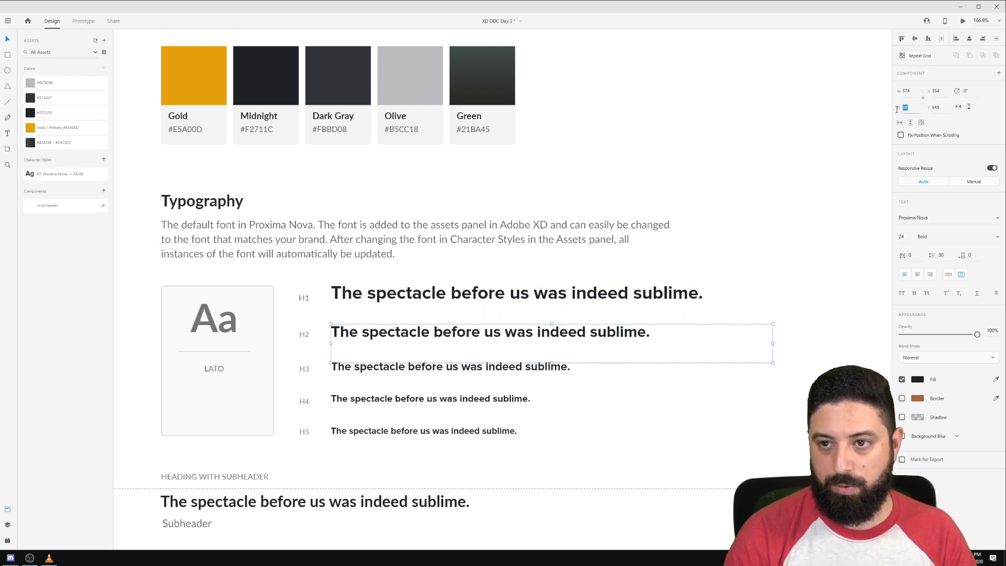
pyautogui.write('30')
pyautogui.press('Return')
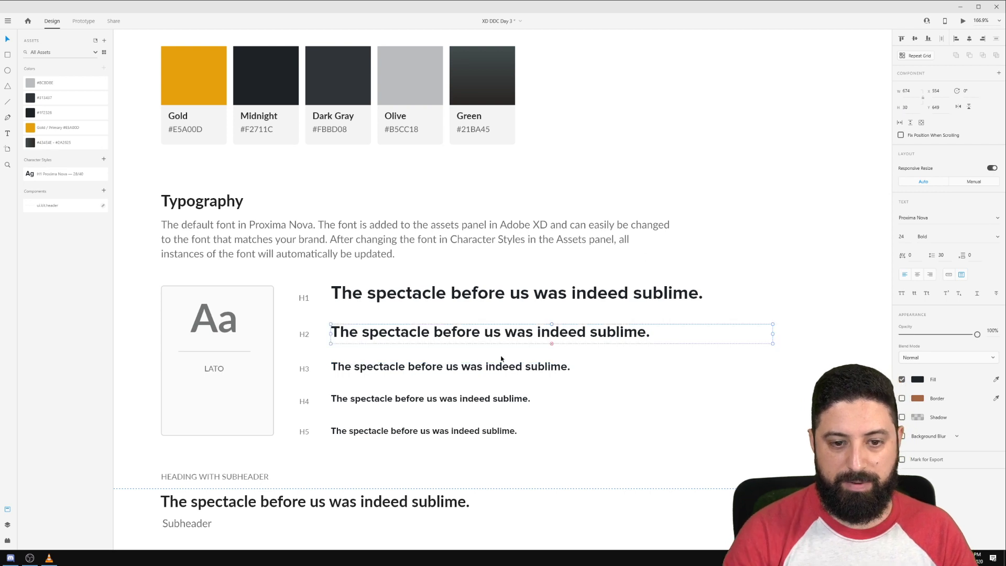
# Save the H2 sample text as a character style and rename it "H2 Proxima Nova — 24/30".
pyautogui.click(103, 159)
pyautogui.rightClick(55, 179)
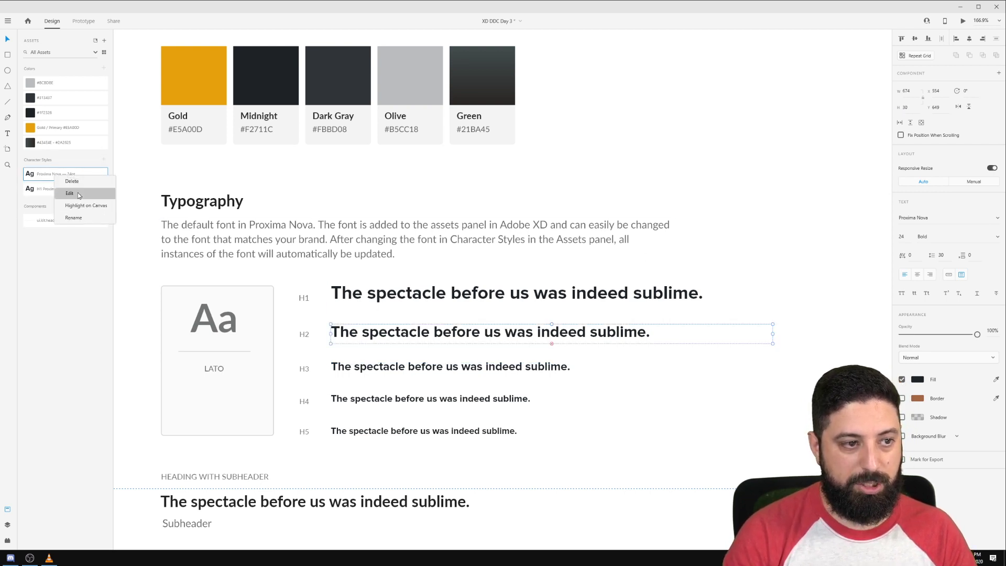
pyautogui.click(68, 193)
pyautogui.click(209, 215)
pyautogui.rightClick(67, 176)
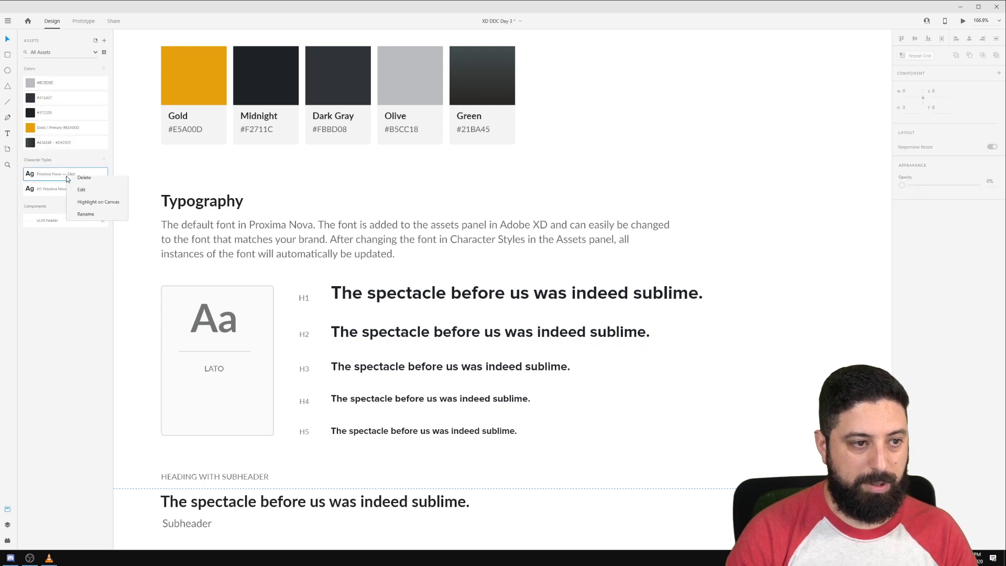
pyautogui.click(87, 218)
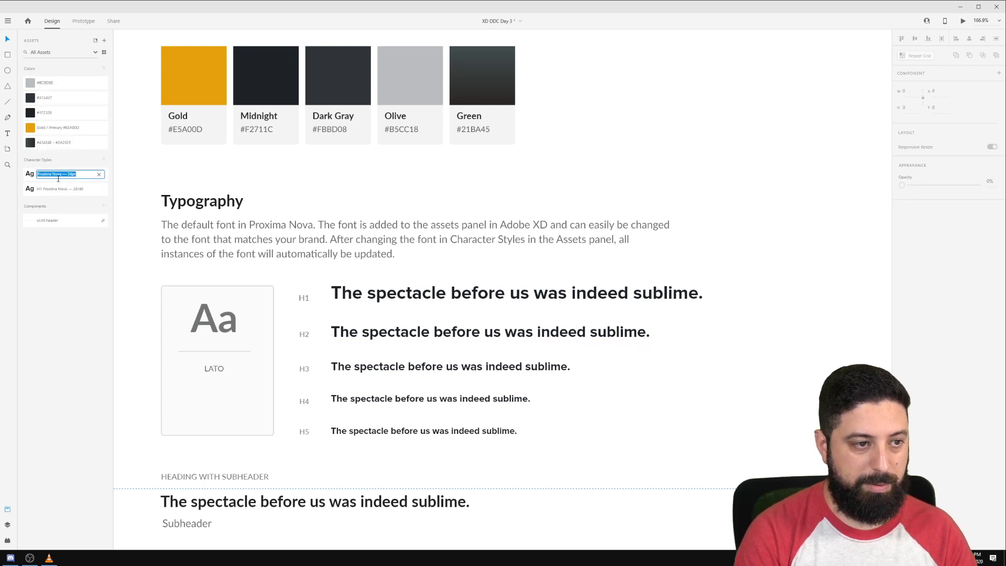
pyautogui.press('BackSpace')
pyautogui.write('H1')
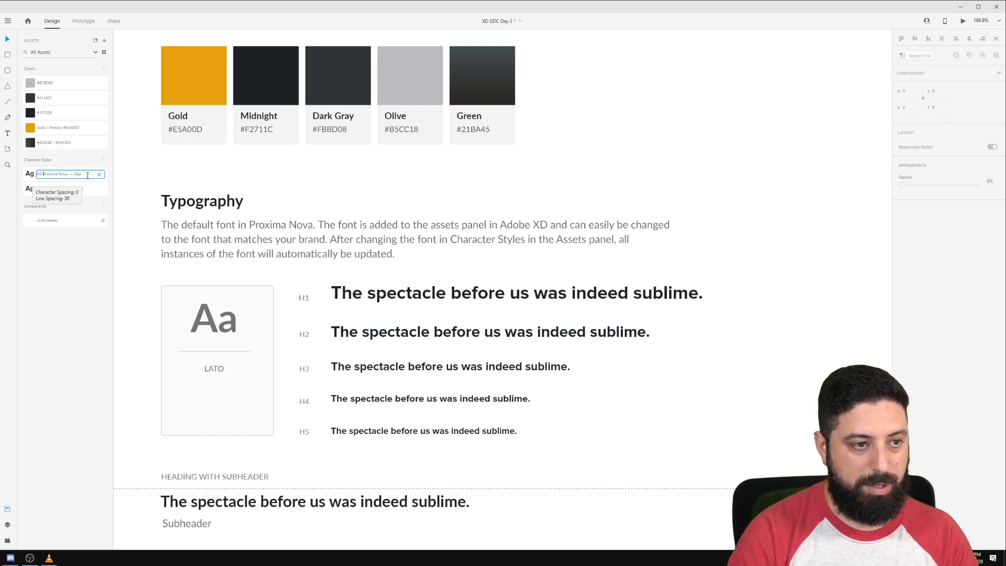
pyautogui.press('End')
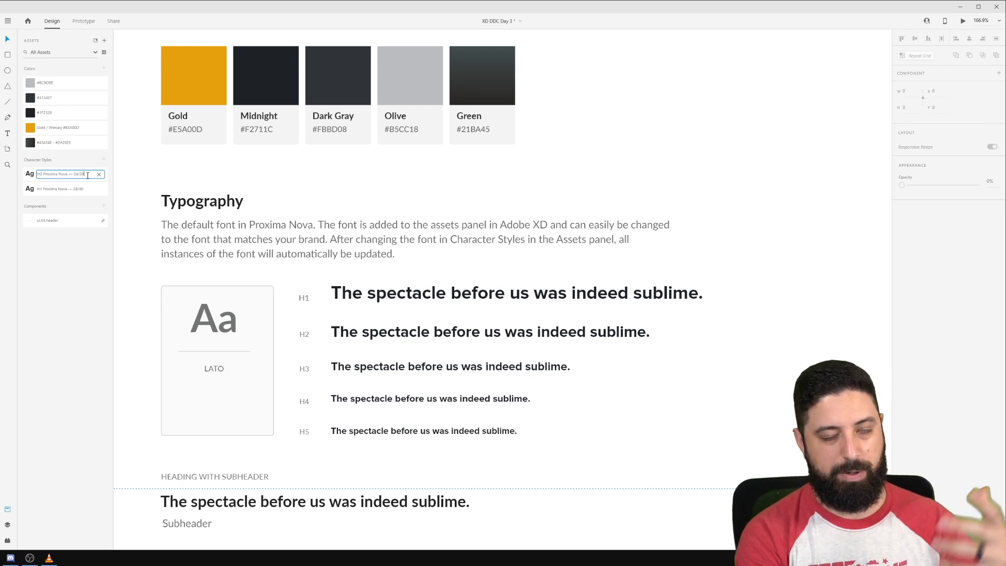
pyautogui.press('Return')
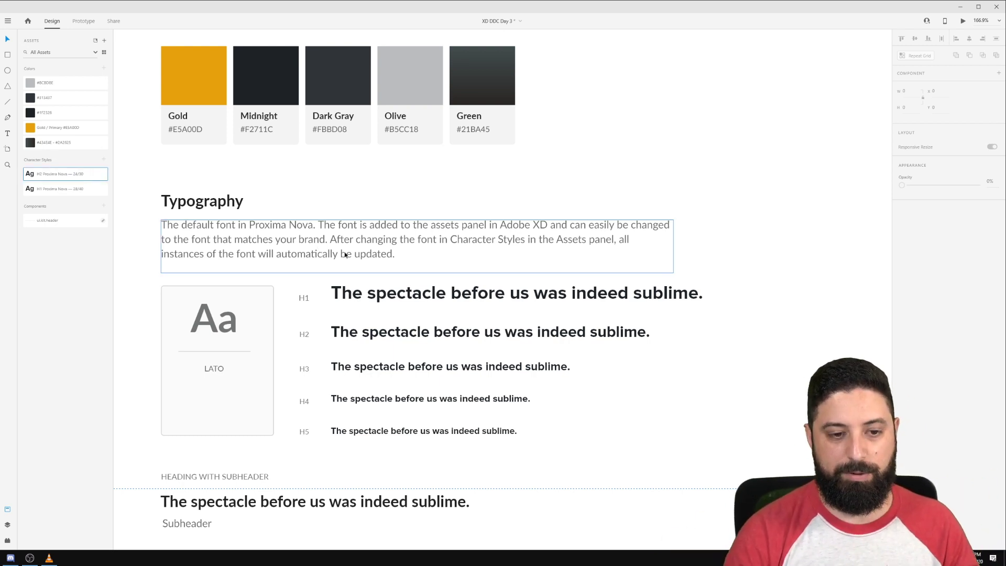
# Place three stacked copies of the H1 sample text in the empty area beside the color swatches.
pyautogui.click(395, 298)
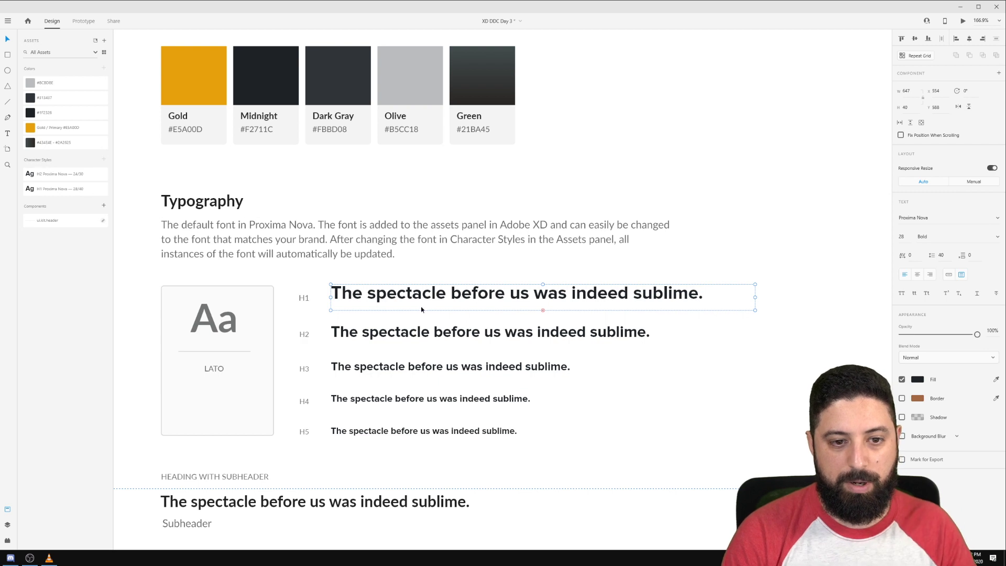
pyautogui.press('alt')
pyautogui.moveTo(409, 300); pyautogui.dragTo(660, 197)
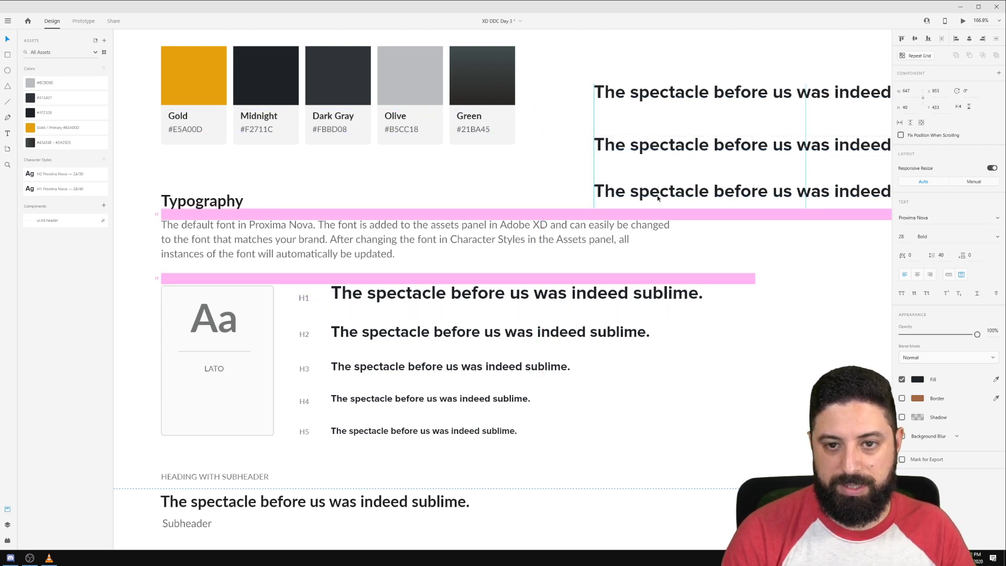
# Try recoloring the H1 character style with gold #E5A00D sampled from the Gold swatch, and undo the change.
pyautogui.rightClick(55, 192)
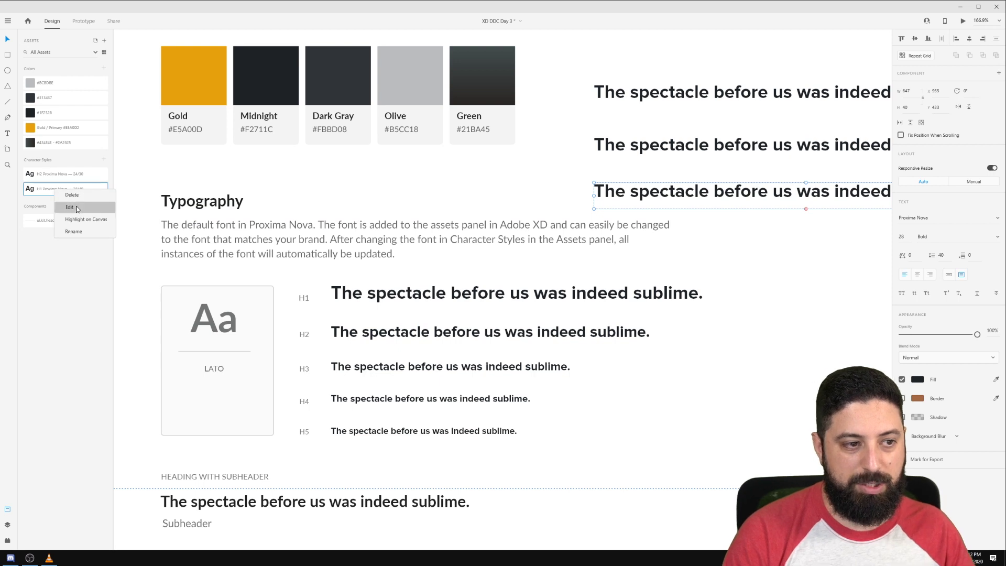
pyautogui.click(77, 208)
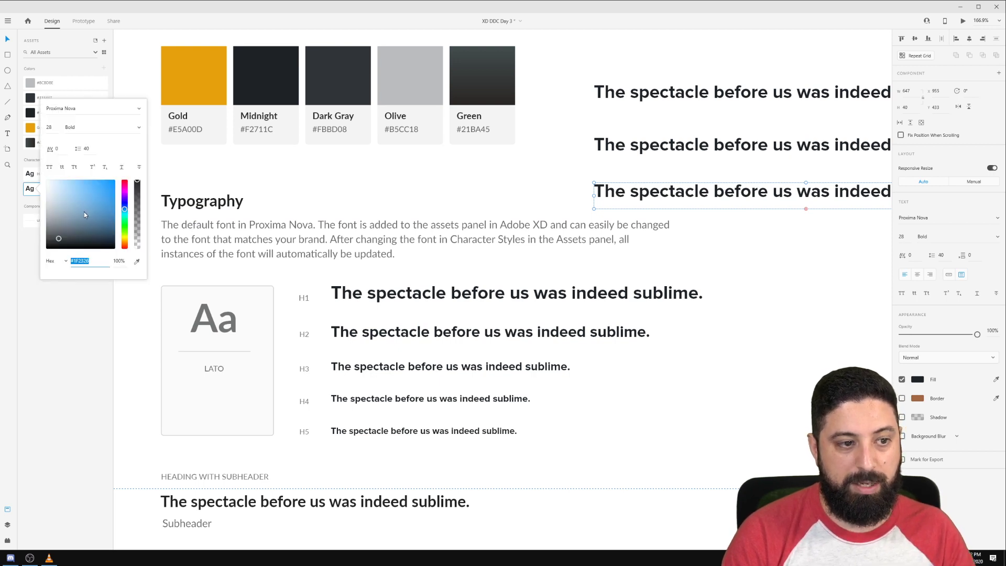
pyautogui.click(138, 260)
pyautogui.click(202, 73)
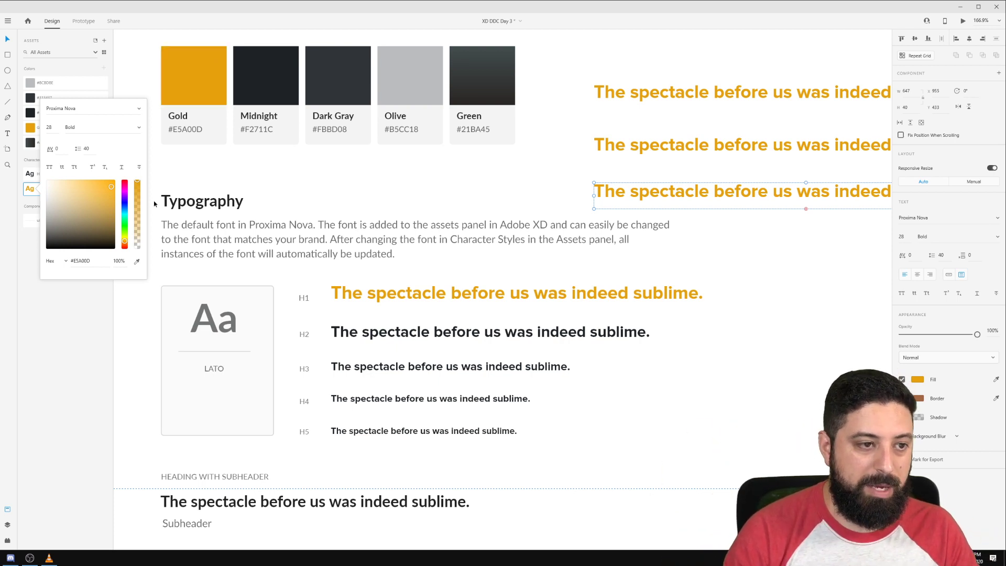
pyautogui.click(311, 196)
pyautogui.hotkey('ctrl', 'z')
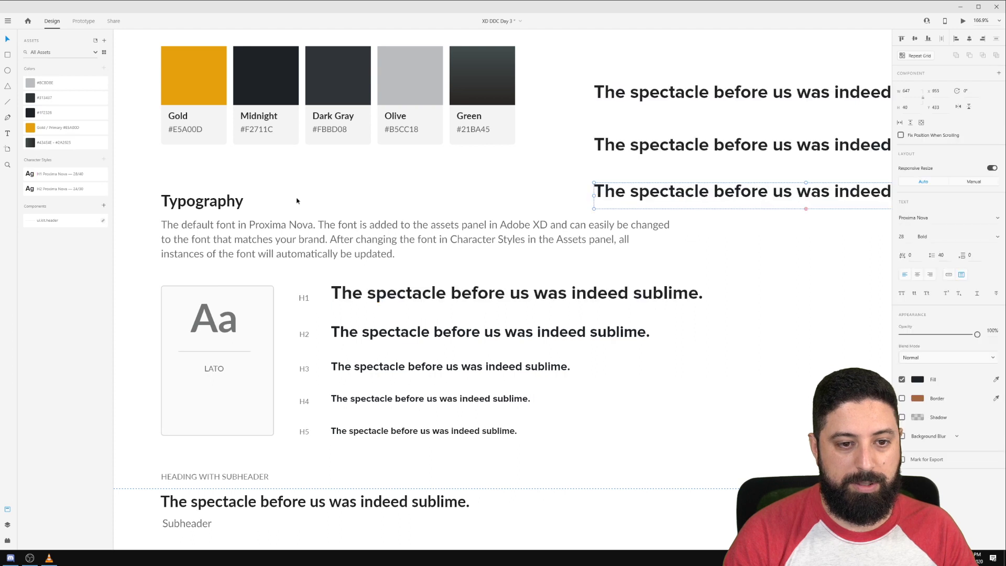
# Try changing the H1 character style's font to Comic Sans MS, and undo the font change.
pyautogui.rightClick(35, 174)
pyautogui.click(57, 190)
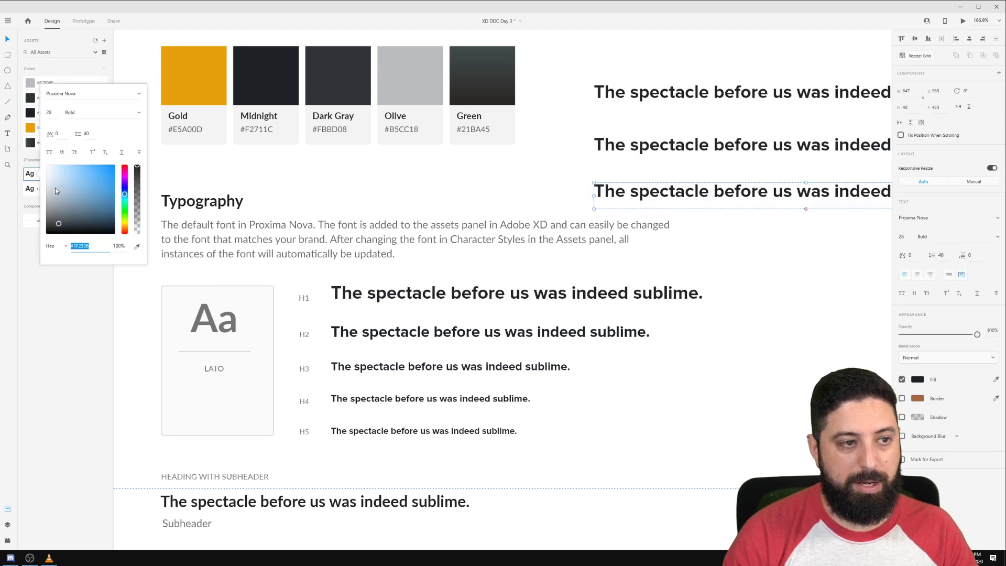
pyautogui.click(86, 94)
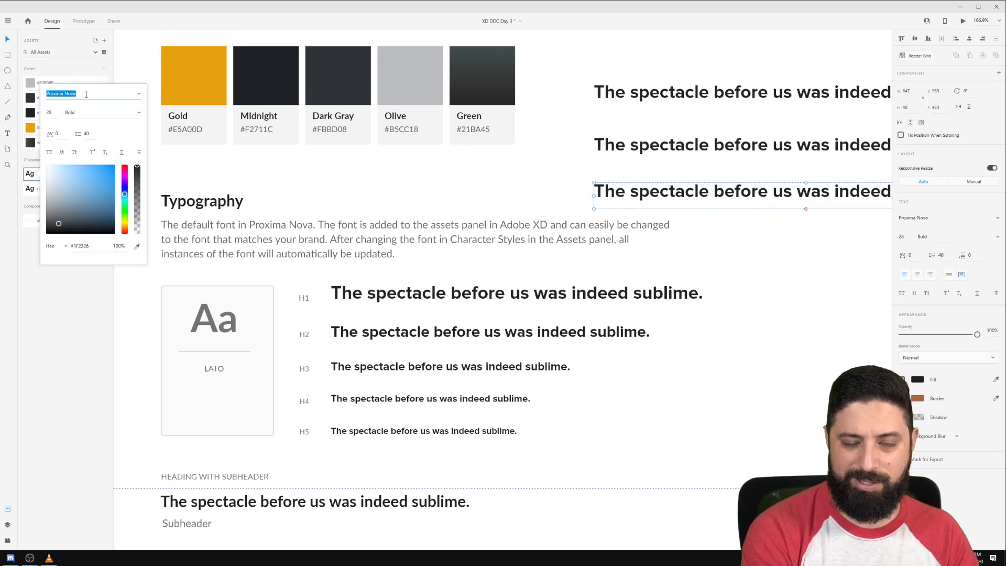
pyautogui.write('Com')
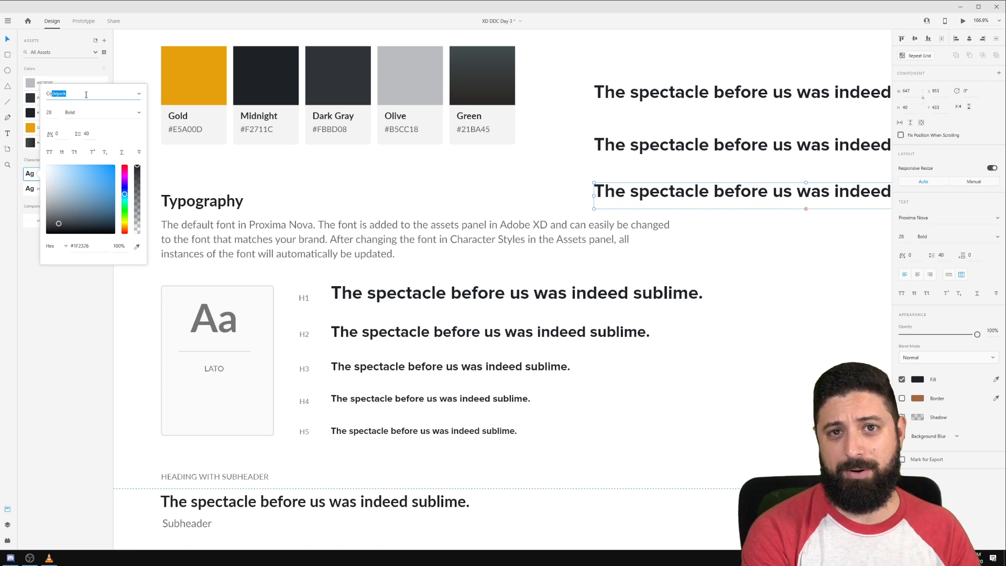
pyautogui.press('BackSpace')
pyautogui.press('BackSpace')
pyautogui.write('mic Sans MS')
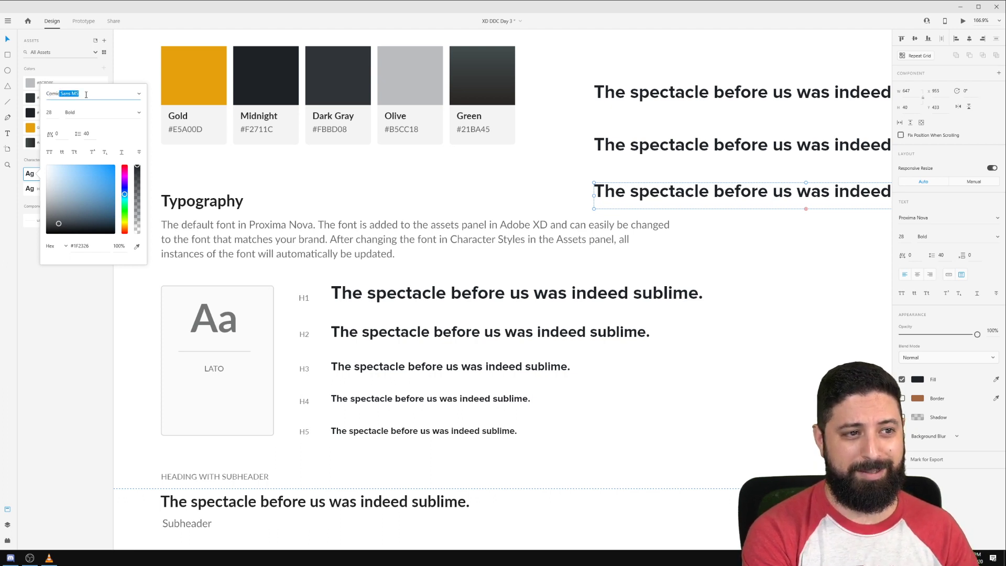
pyautogui.press('Return')
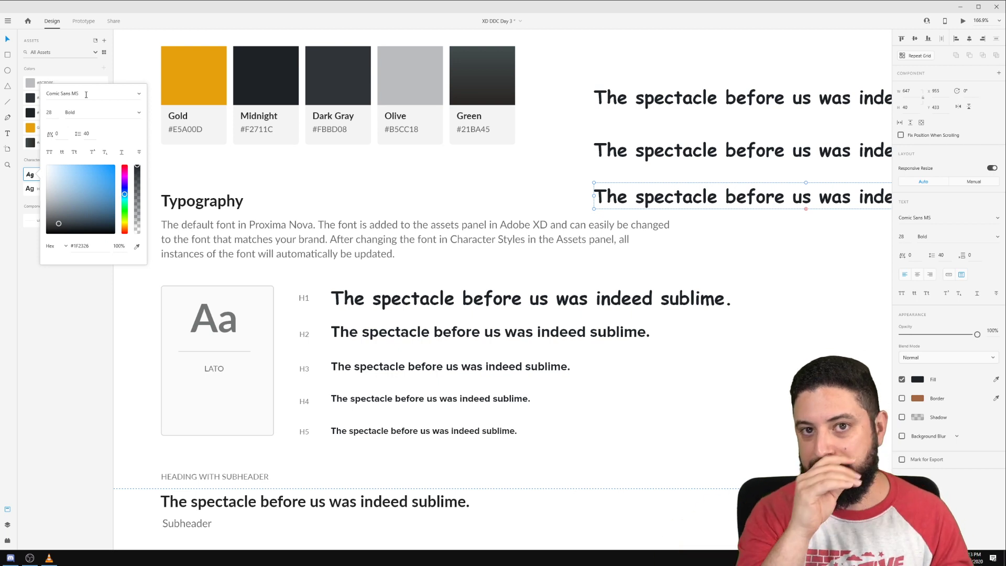
pyautogui.click(346, 204)
pyautogui.hotkey('ctrl', 'z')
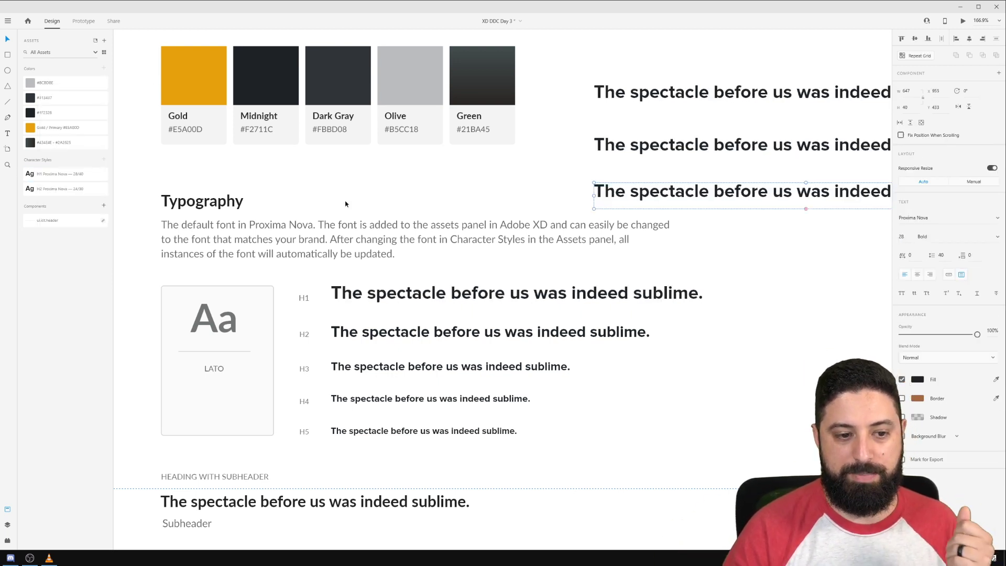
# Change the font name label in the Aa card to "Proxima Nova" and recenter it under the divider line.
pyautogui.doubleClick(217, 368)
pyautogui.doubleClick(218, 369)
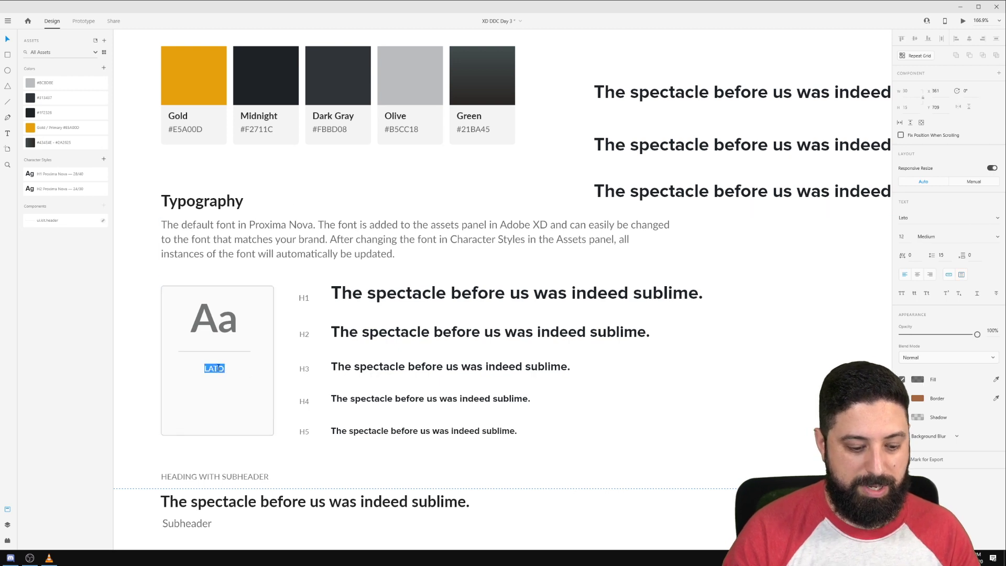
pyautogui.write('Proxima Nova')
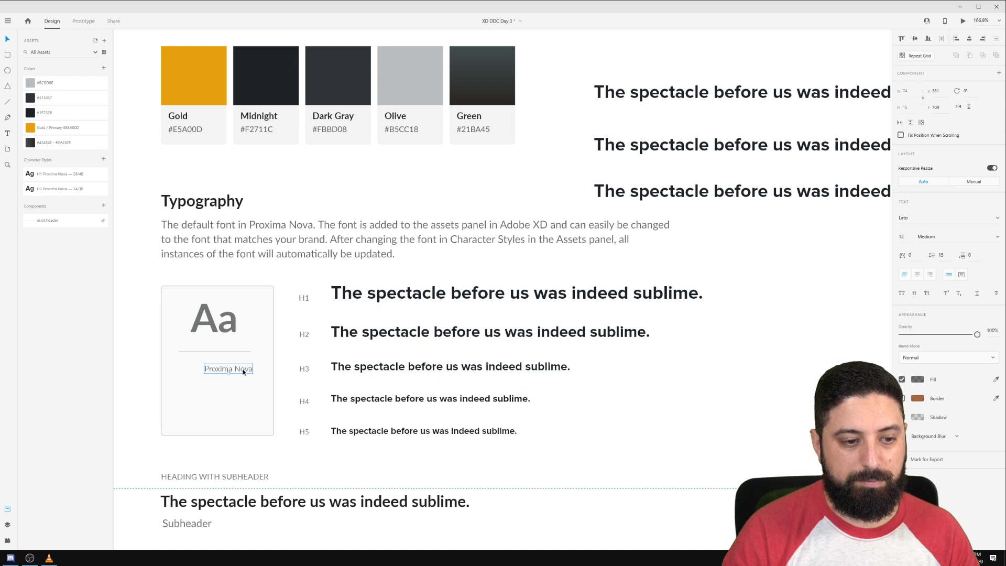
pyautogui.moveTo(246, 370); pyautogui.dragTo(232, 370)
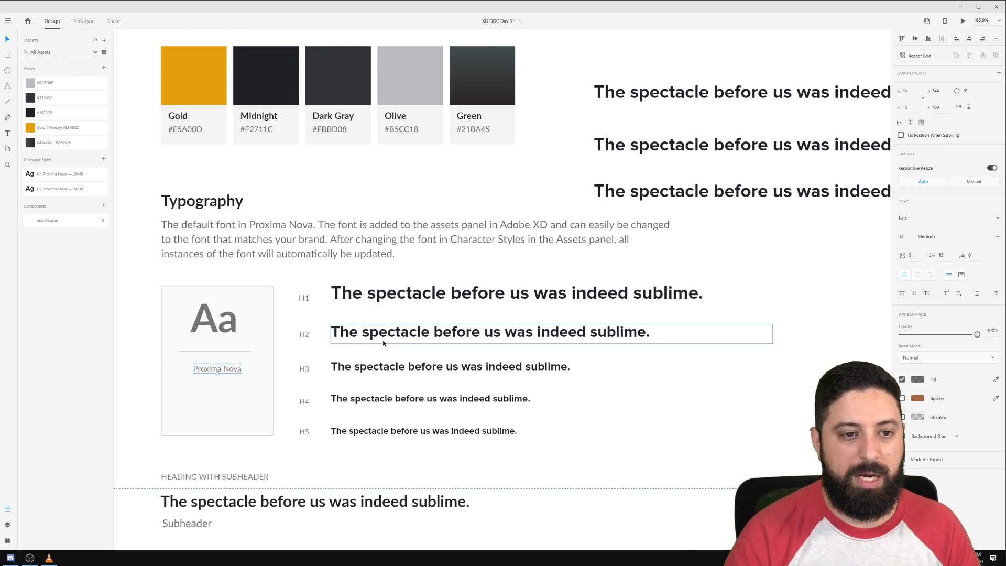
# Delete the three stacked H1 sample copies beside the color swatches.
pyautogui.scroll(-5, 343, 335)
pyautogui.click(522, 256)
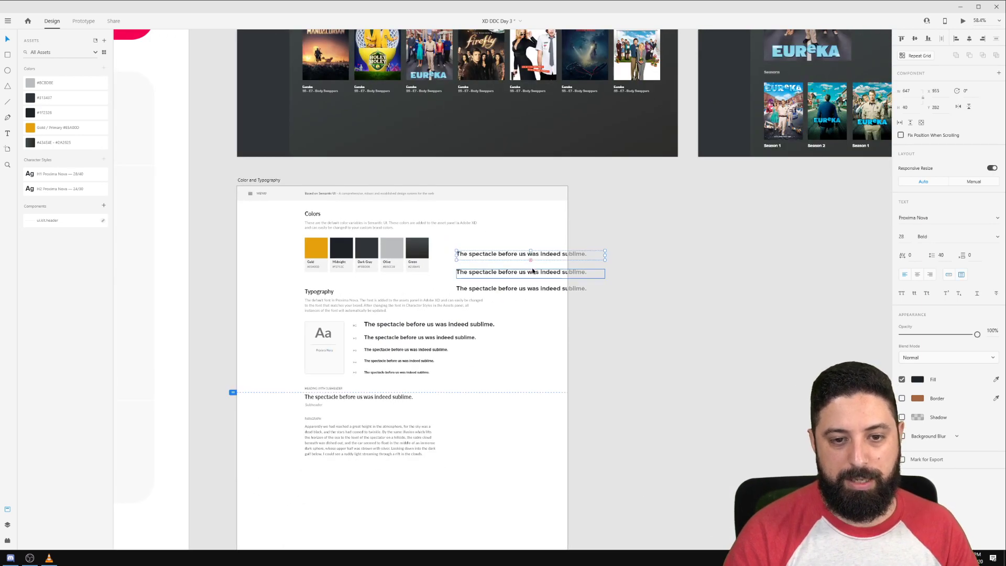
pyautogui.keyDown('shift'); pyautogui.click(532, 272); pyautogui.keyUp('shift')
pyautogui.keyDown('shift'); pyautogui.click(535, 289); pyautogui.keyUp('shift')
pyautogui.press('Delete')
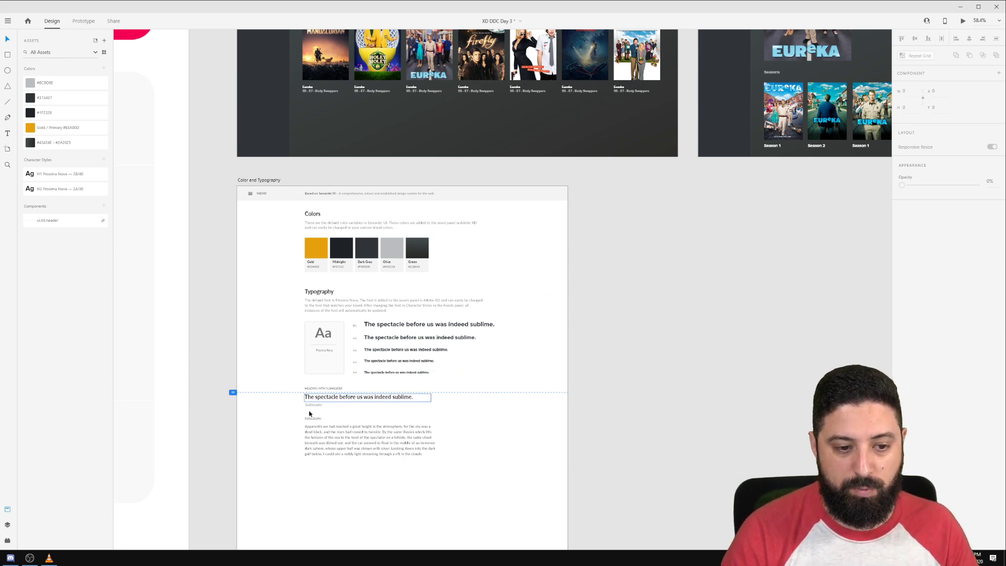
# Widen the heading-with-subheader sample's text box, apply the H2 Proxima Nova character style, and fit the box height to the text.
pyautogui.scroll(3, 351, 399)
pyautogui.click(358, 395)
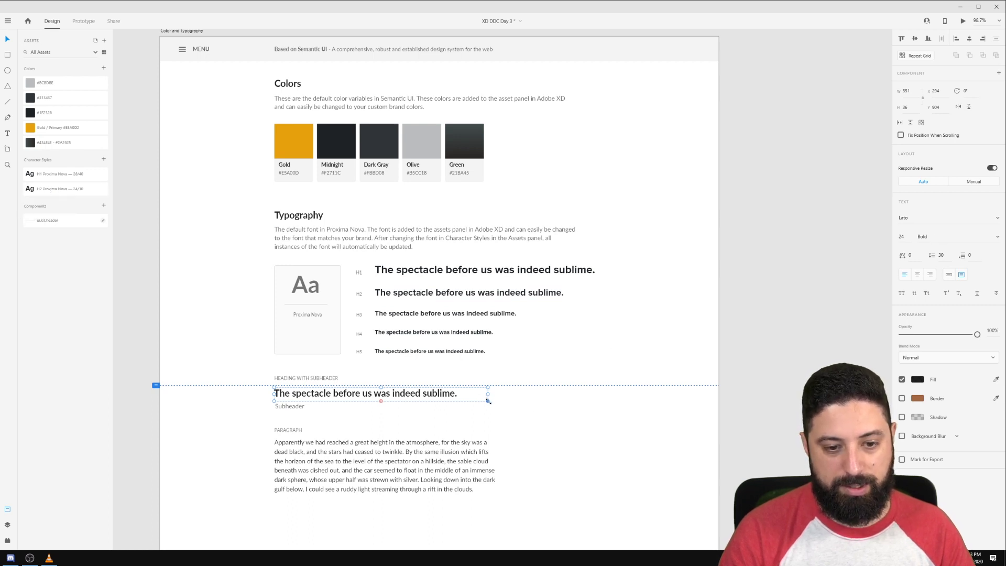
pyautogui.moveTo(488, 401); pyautogui.dragTo(591, 404)
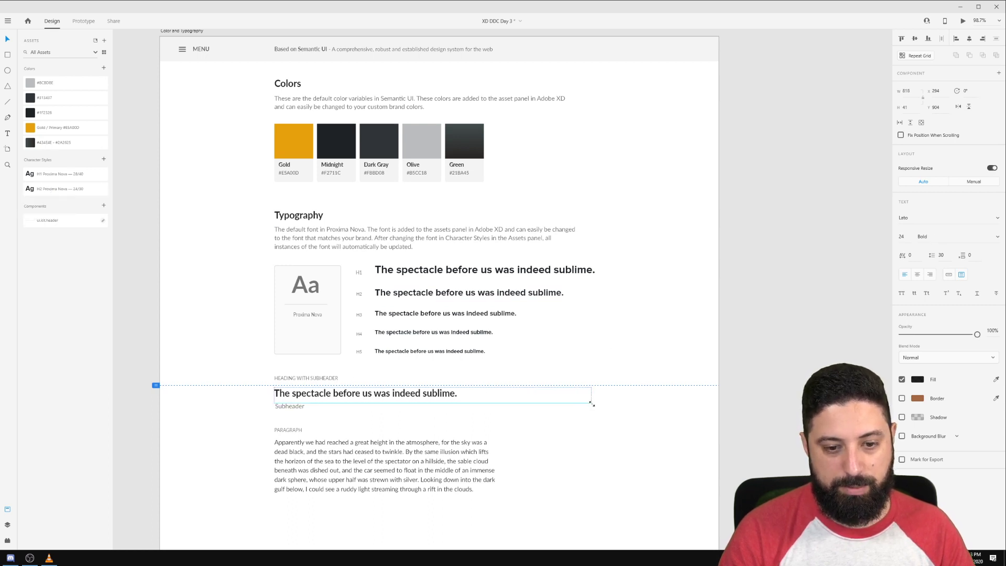
pyautogui.click(54, 191)
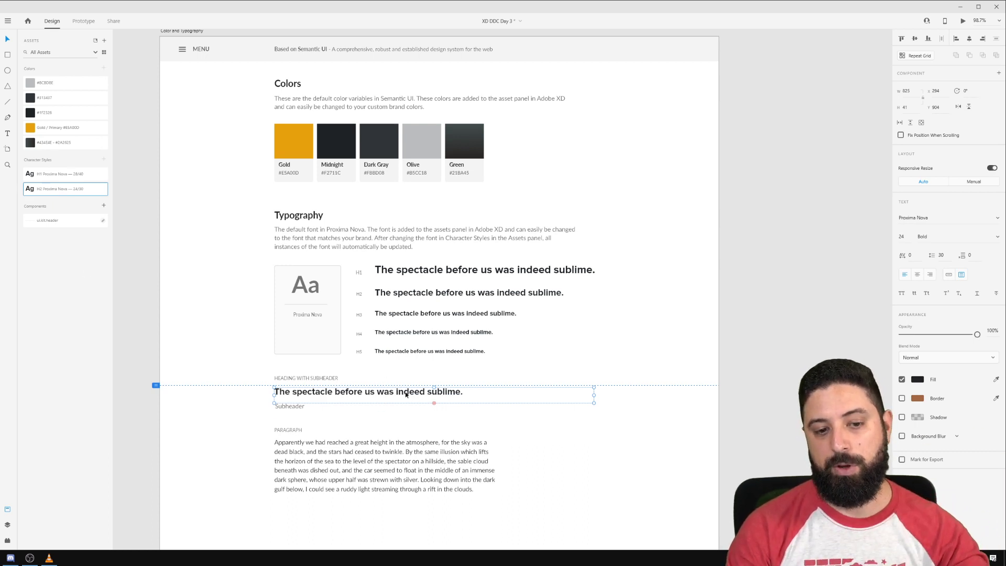
pyautogui.doubleClick(434, 403)
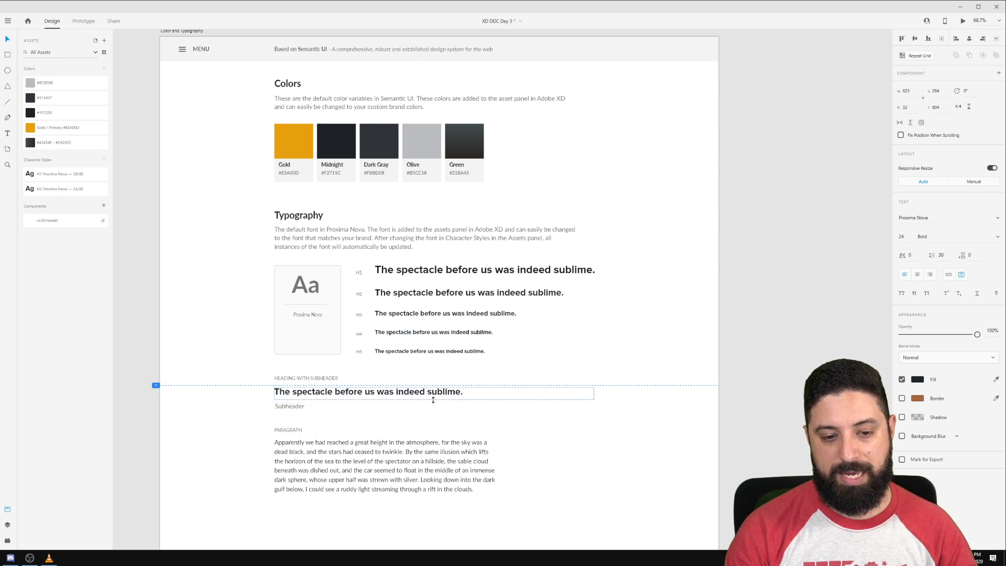
# Set the font of the sample paragraph text to Proxima Nova.
pyautogui.click(331, 471)
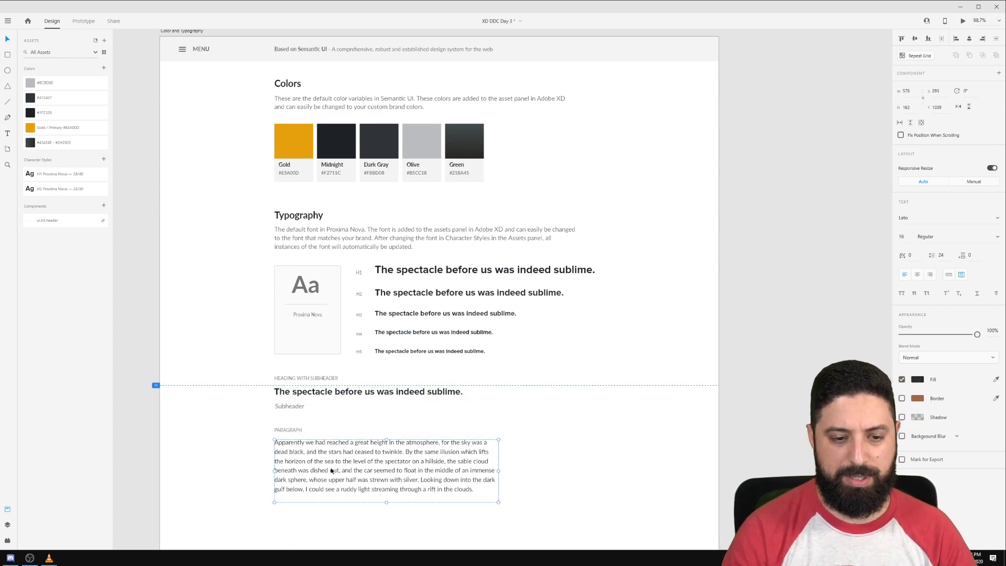
pyautogui.click(932, 218)
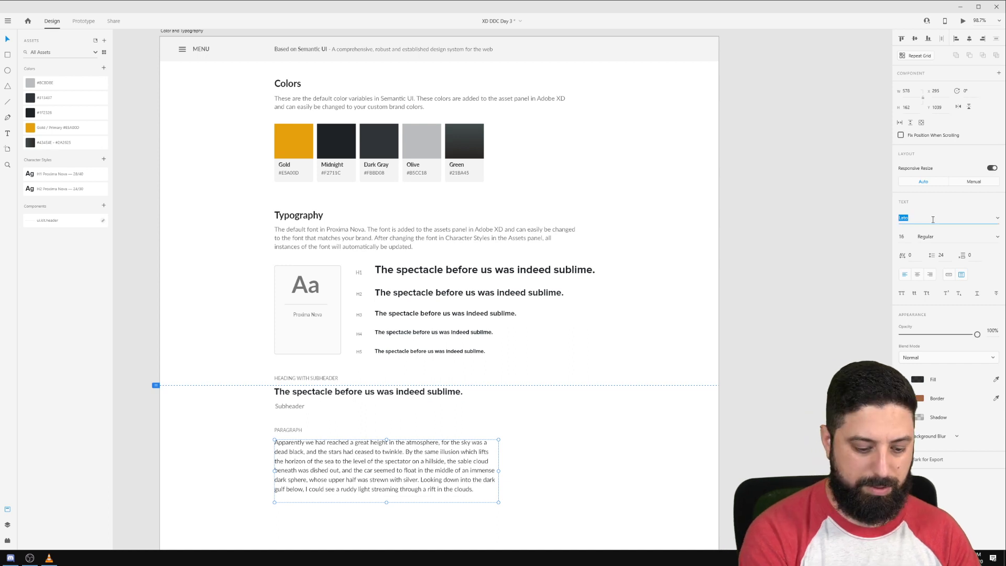
pyautogui.write('Proxima Nova')
pyautogui.press('Return')
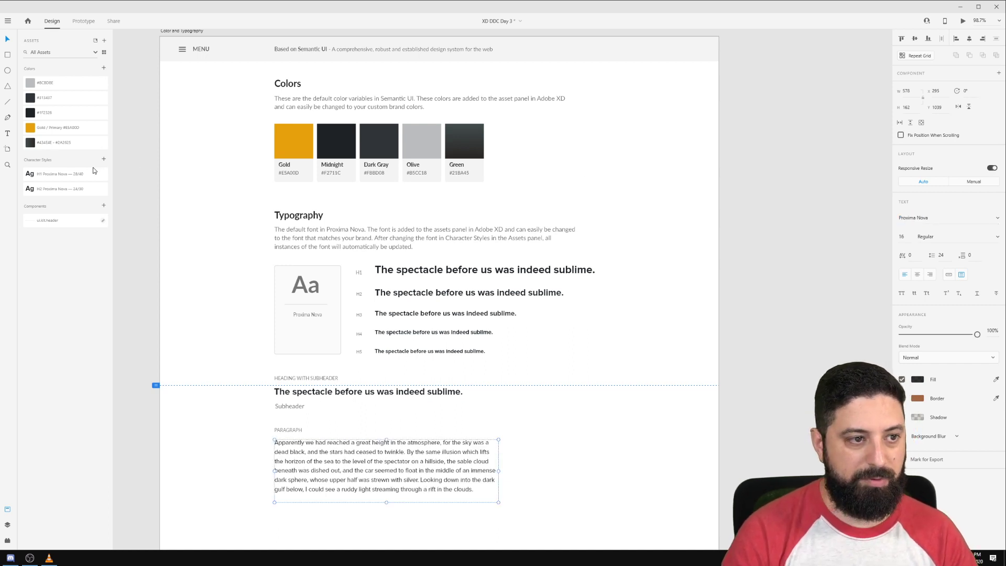
# Save the paragraph text as a character style and prefix its name with "P1 -".
pyautogui.click(104, 161)
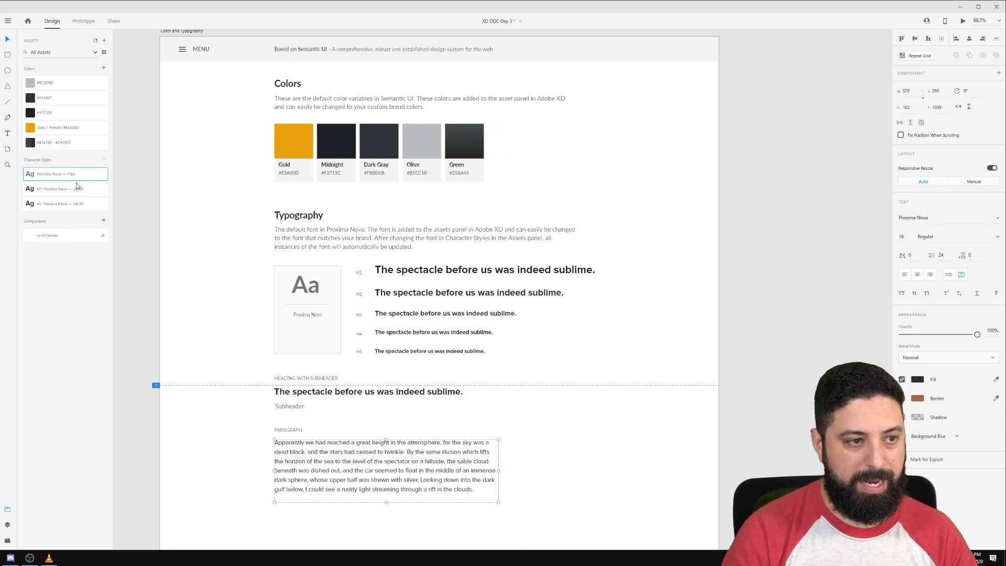
pyautogui.rightClick(38, 180)
pyautogui.click(60, 217)
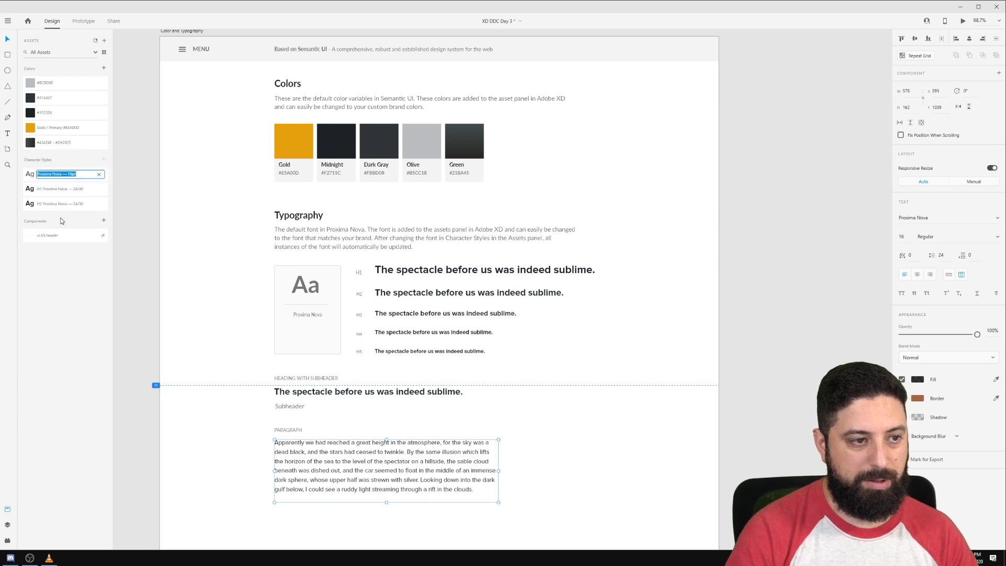
pyautogui.press('Home')
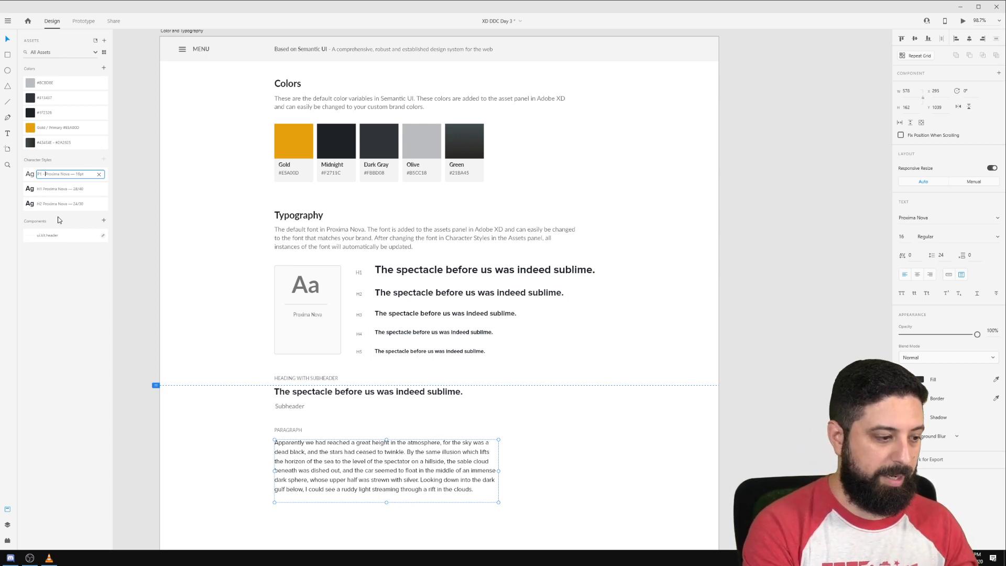
pyautogui.press('Return')
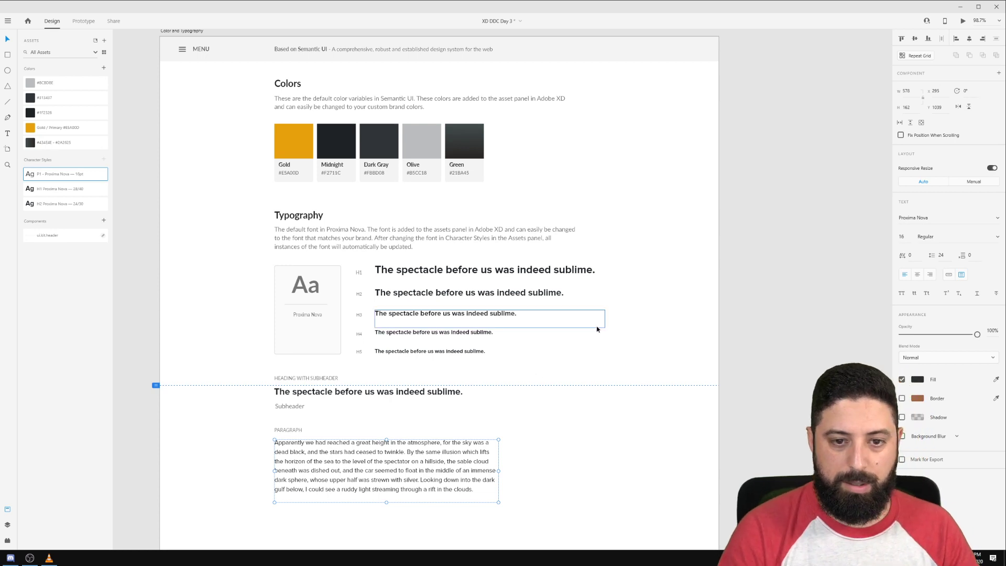
pyautogui.click(590, 327)
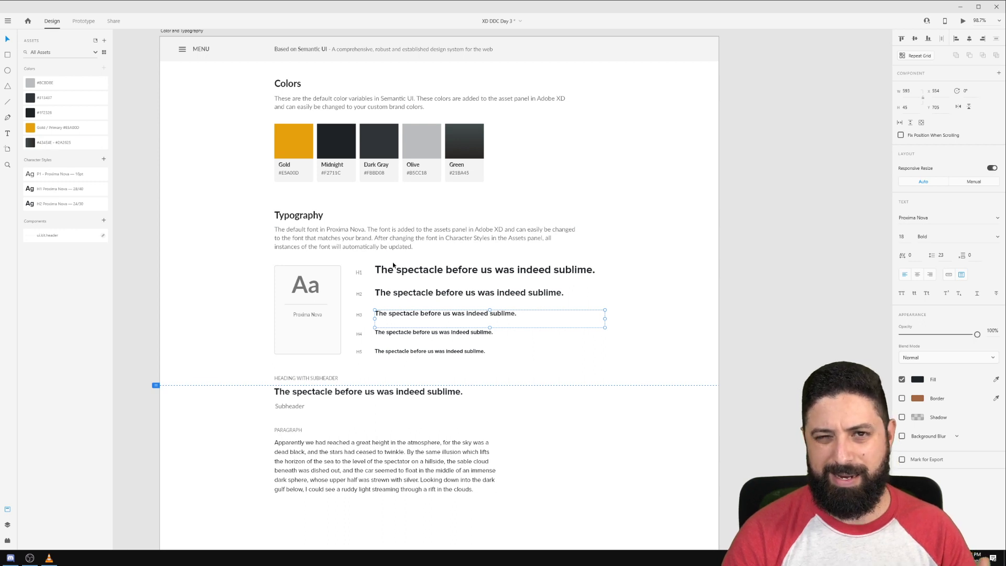
pyautogui.moveTo(645, 267); pyautogui.dragTo(438, 366)
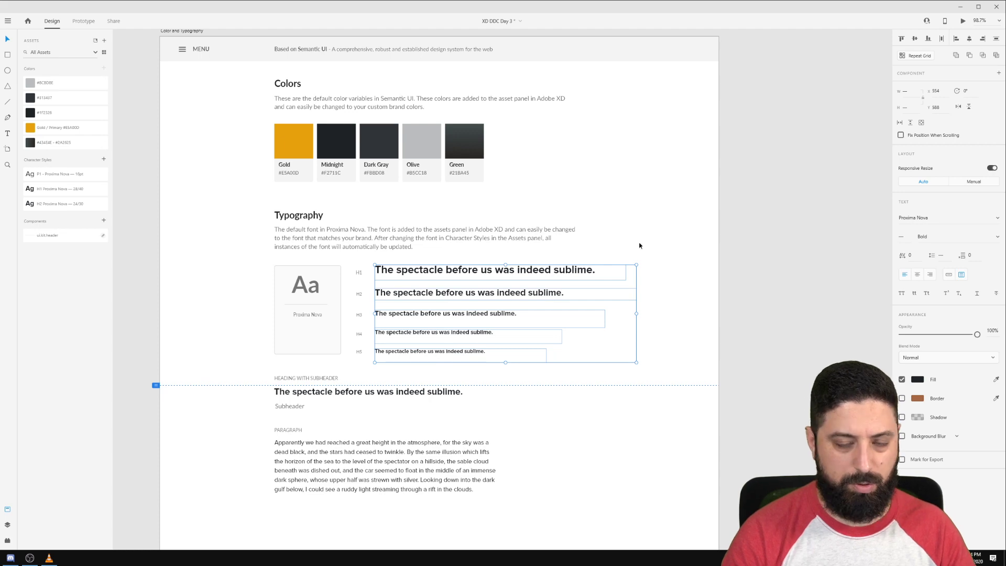
pyautogui.click(663, 282)
pyautogui.moveTo(662, 283); pyautogui.dragTo(598, 284)
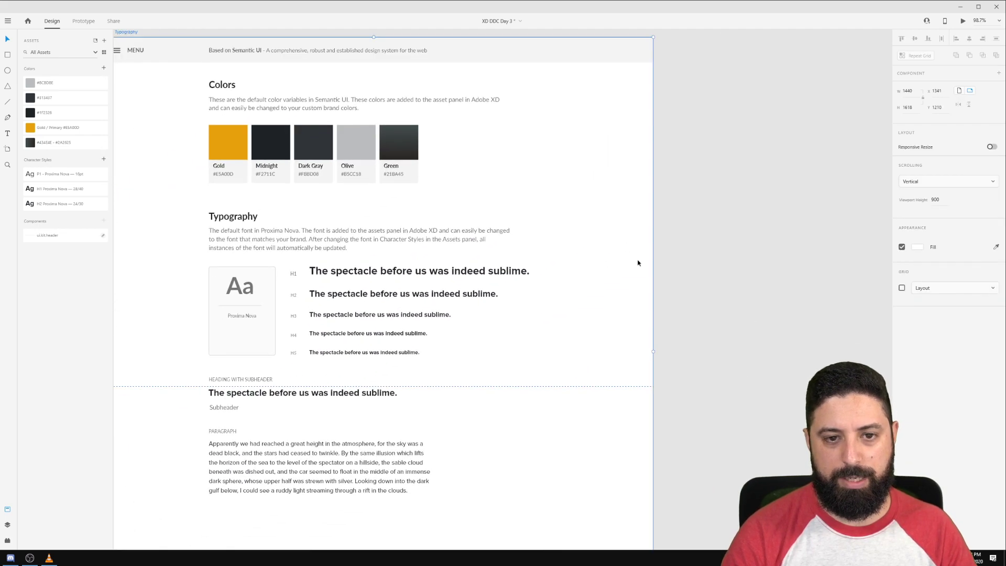
pyautogui.click(717, 255)
pyautogui.moveTo(749, 259); pyautogui.dragTo(692, 273)
pyautogui.moveTo(591, 270); pyautogui.dragTo(373, 364)
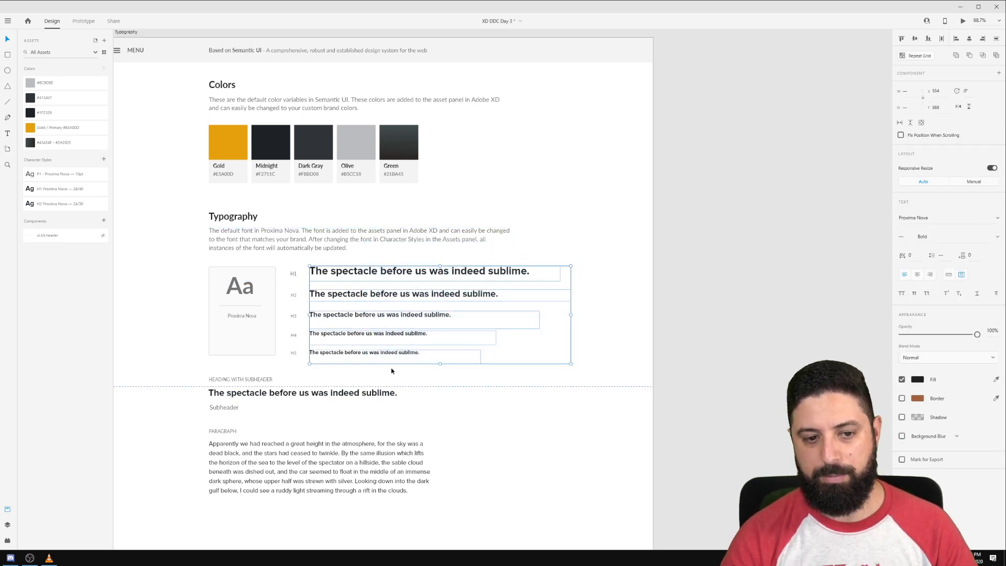
pyautogui.click(387, 353)
pyautogui.keyDown('shift'); pyautogui.click(390, 335); pyautogui.keyUp('shift')
pyautogui.keyDown('shift'); pyautogui.click(388, 316); pyautogui.keyUp('shift')
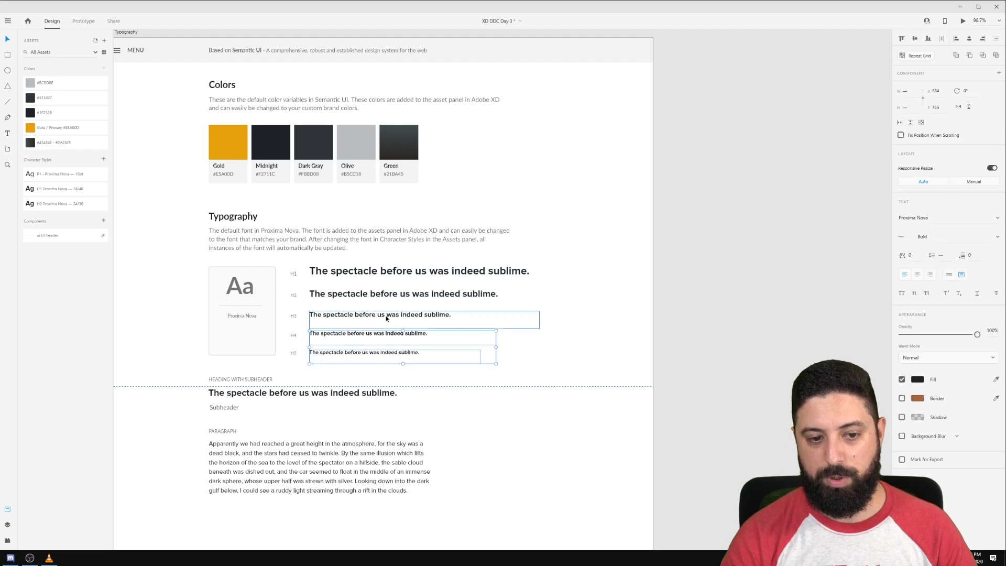
pyautogui.click(679, 203)
pyautogui.scroll(-3, 613, 230)
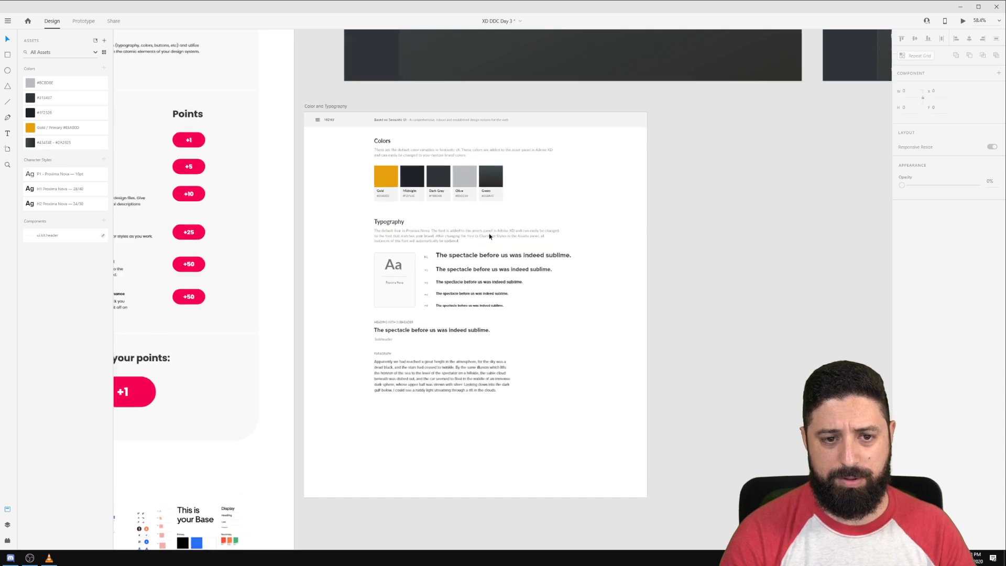
pyautogui.scroll(2, 488, 234)
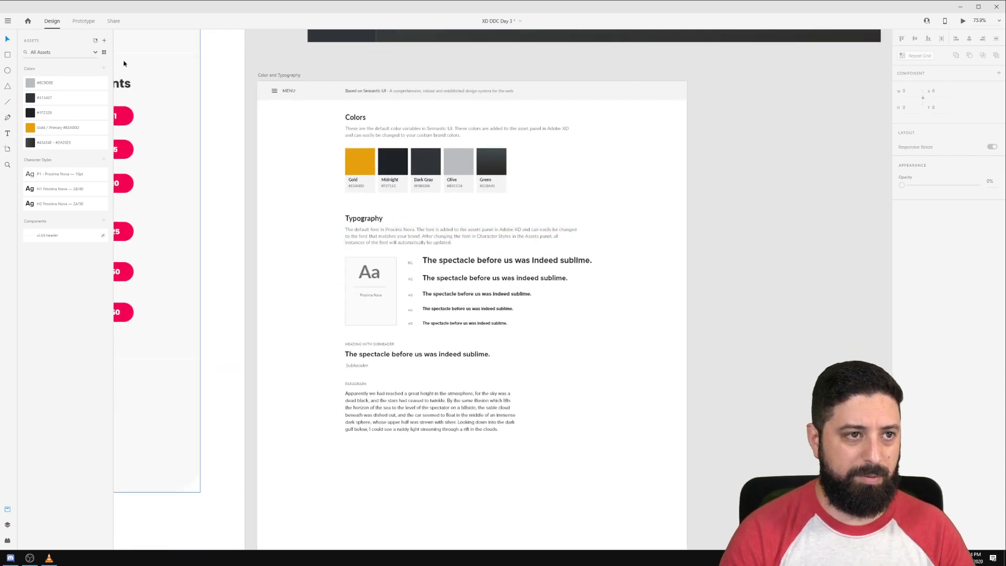
# Select the Buttons artboard in the xd-design-systems-semantic-ui-kit-2 document and return to the XD DDC Day 3 document.
pyautogui.moveTo(1, 558)
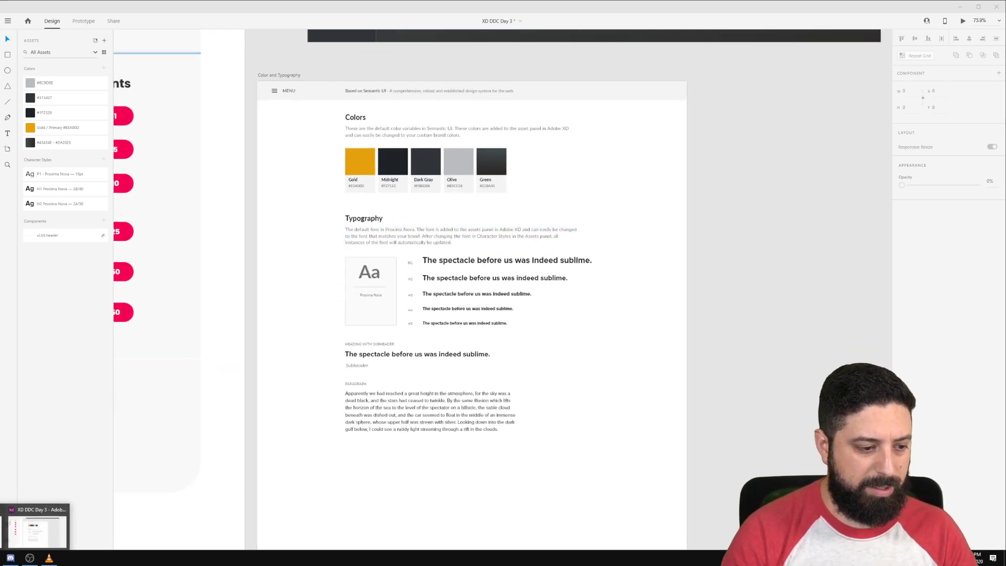
pyautogui.moveTo(1, 529)
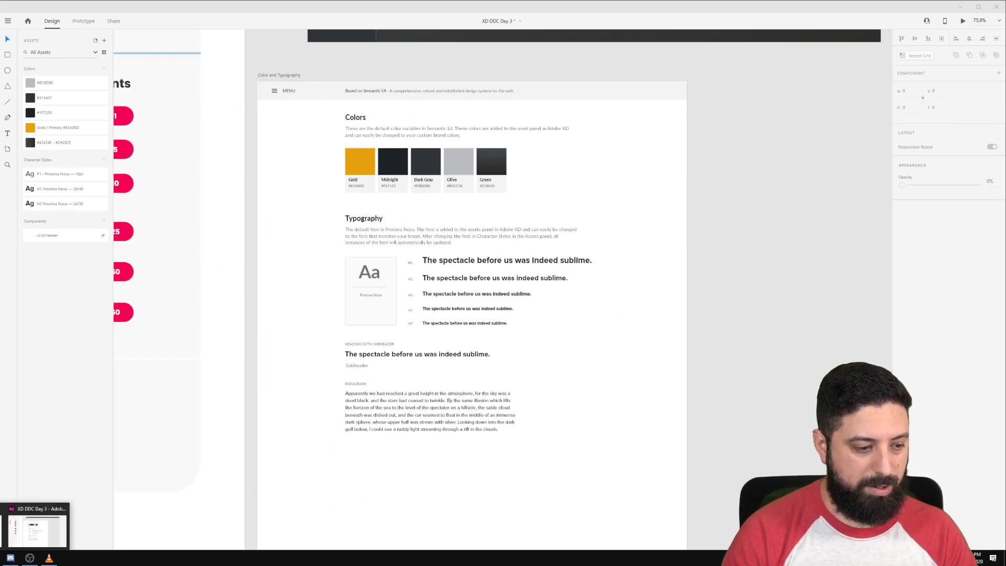
pyautogui.click(1, 529)
pyautogui.scroll(-3, 416, 370)
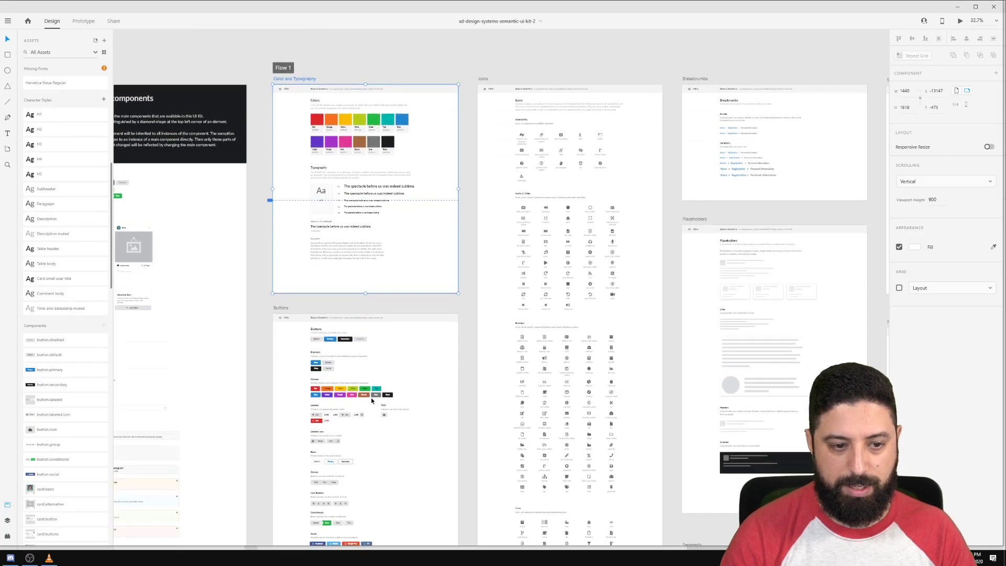
pyautogui.scroll(5, 317, 368)
pyautogui.click(187, 209)
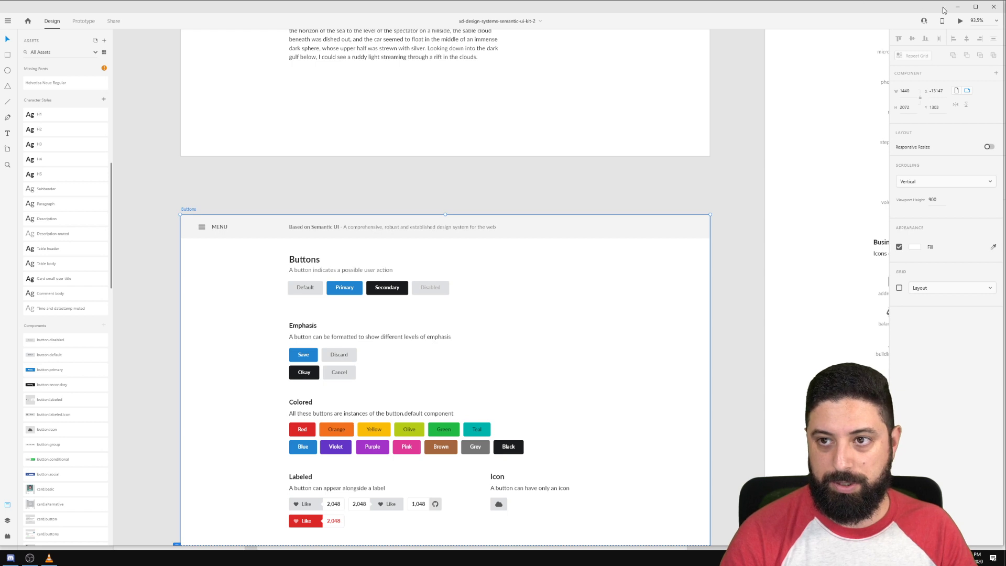
pyautogui.click(1, 558)
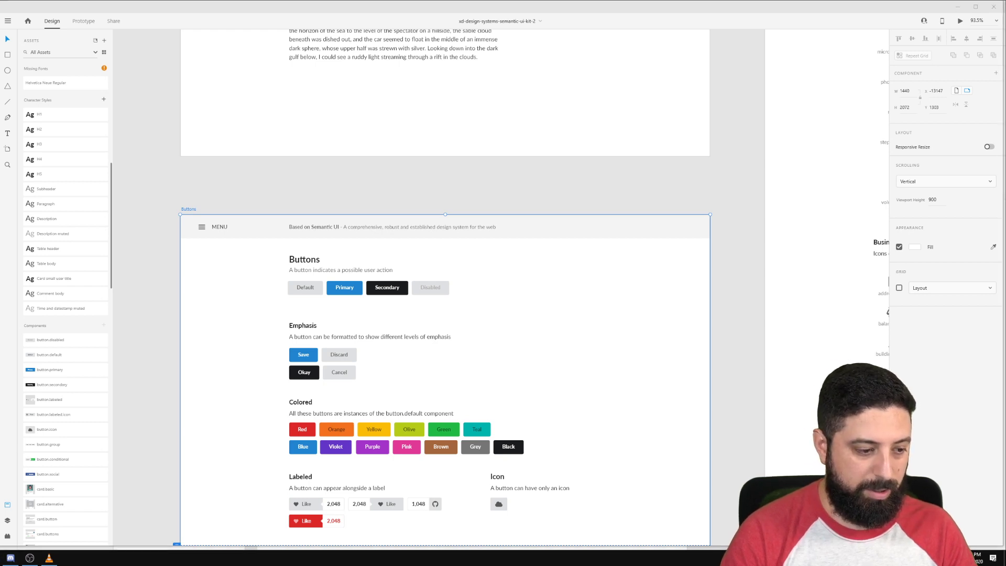
pyautogui.click(37, 530)
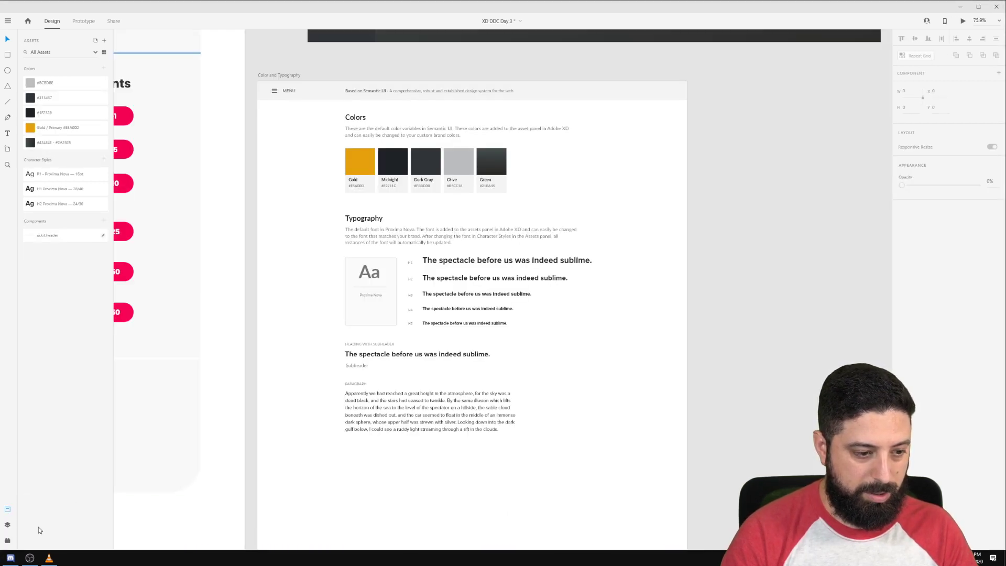
# Paste the Buttons artboard into the document and position it beneath the Web 1920 artboards, beside the Color and Typography artboard.
pyautogui.moveTo(731, 276); pyautogui.dragTo(396, 248)
pyautogui.hotkey('ctrl', 'v')
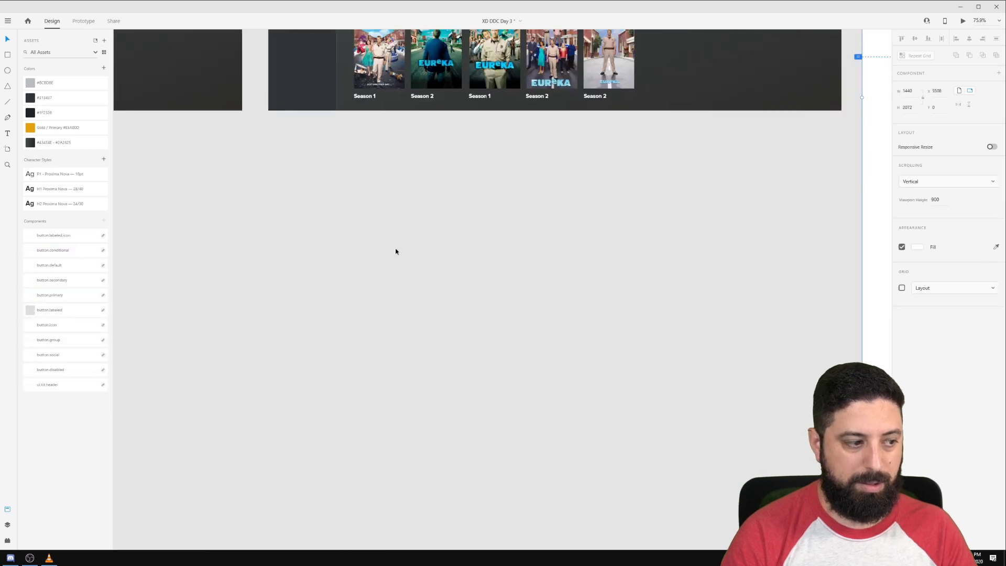
pyautogui.scroll(-5, 401, 234)
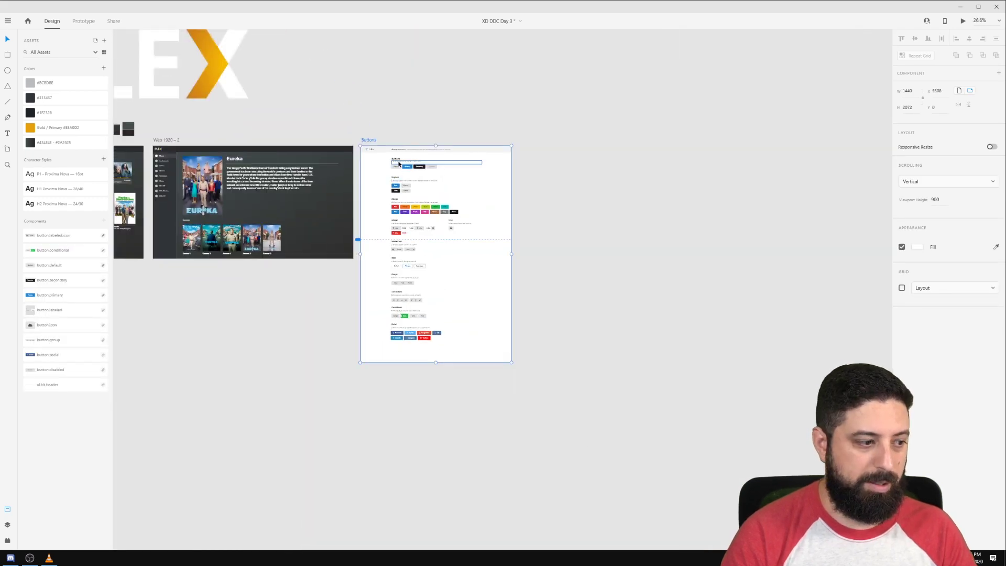
pyautogui.moveTo(392, 143); pyautogui.dragTo(267, 209)
pyautogui.scroll(4, 368, 200)
pyautogui.click(289, 204)
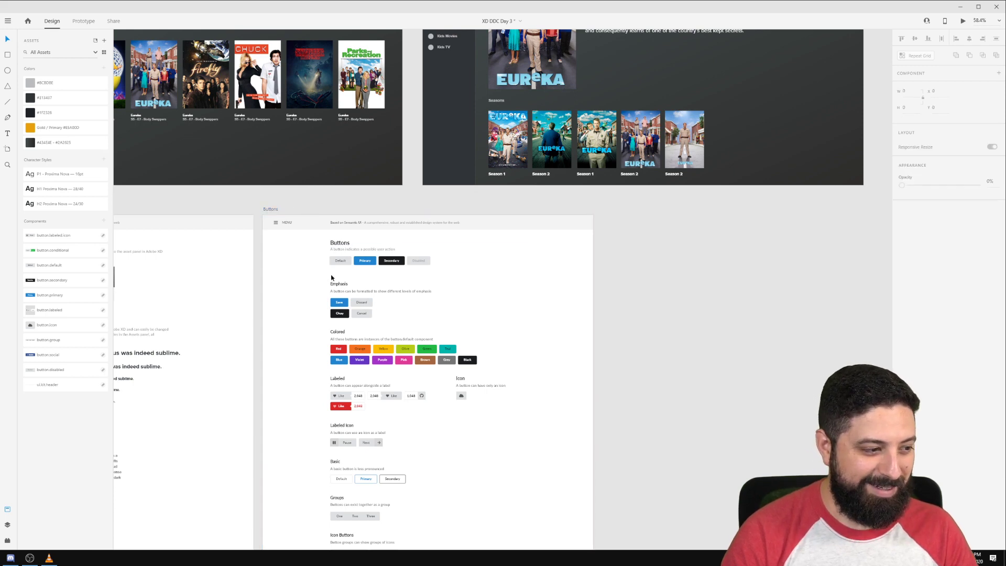
# Delete the Emphasis and Colored sections from the Buttons artboard.
pyautogui.scroll(3, 310, 297)
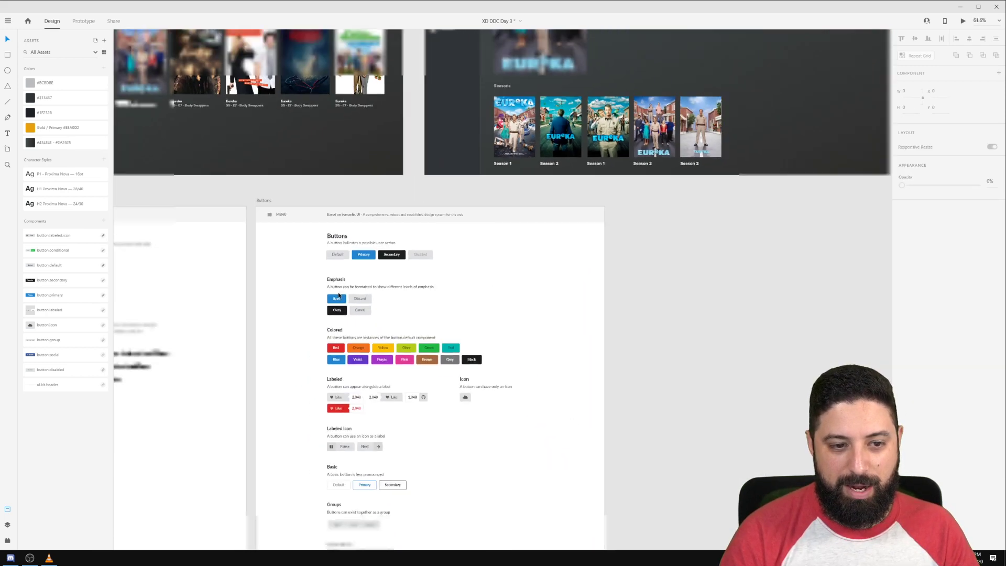
pyautogui.scroll(-1, 338, 296)
pyautogui.moveTo(312, 276); pyautogui.dragTo(489, 368)
pyautogui.press('Delete')
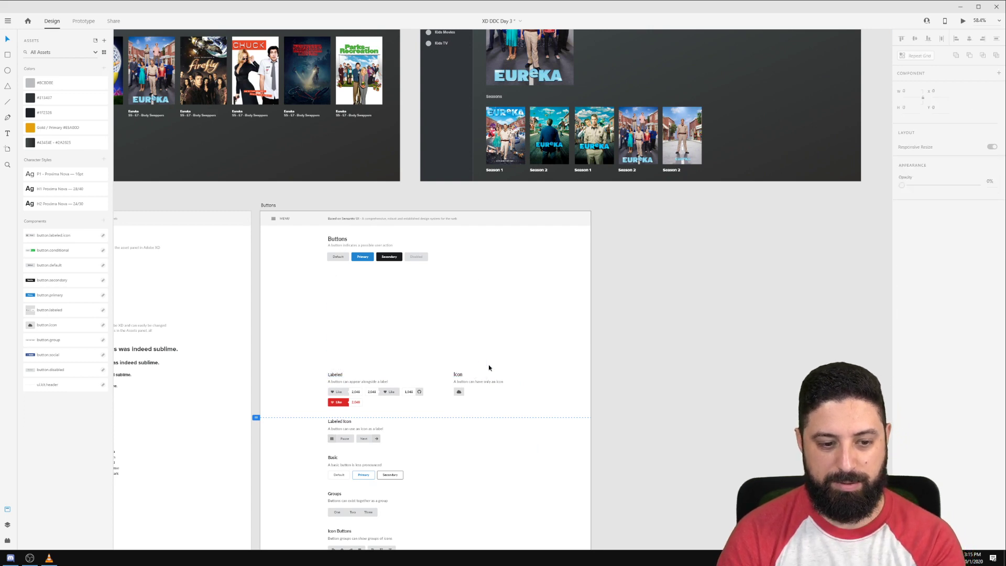
# Delete all remaining sections from Labeled and Icon down to Social, keeping only the main button row under the Buttons heading.
pyautogui.scroll(-5, 386, 343)
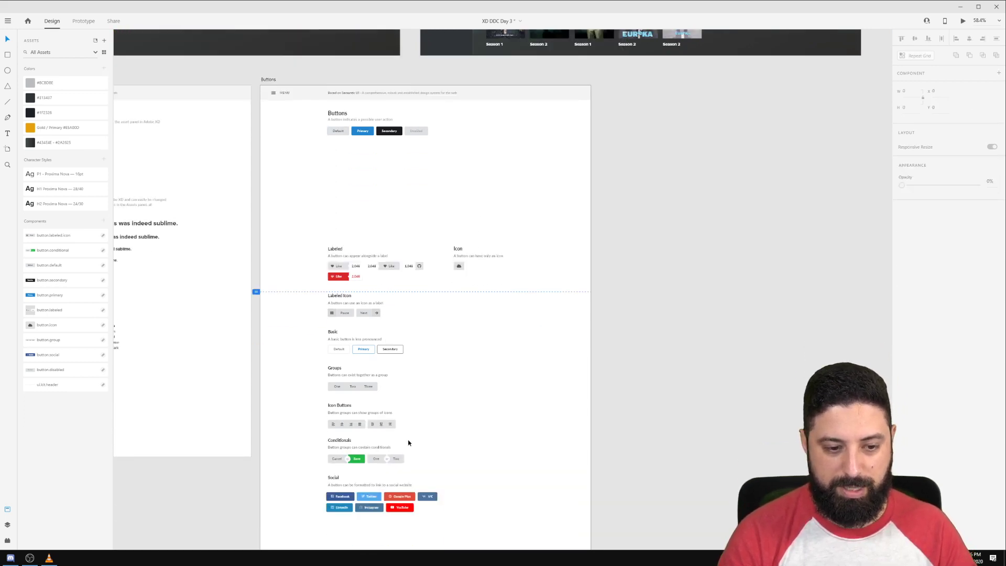
pyautogui.moveTo(501, 526); pyautogui.dragTo(317, 245)
pyautogui.press('Delete')
pyautogui.scroll(3, 339, 227)
pyautogui.scroll(5, 340, 246)
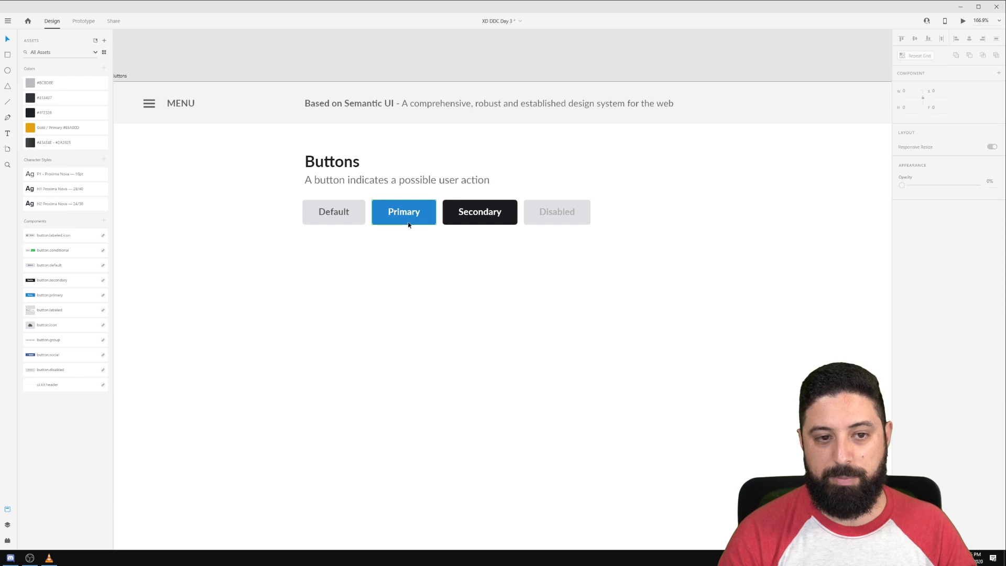
# Delete the Default button from the button row.
pyautogui.click(344, 214)
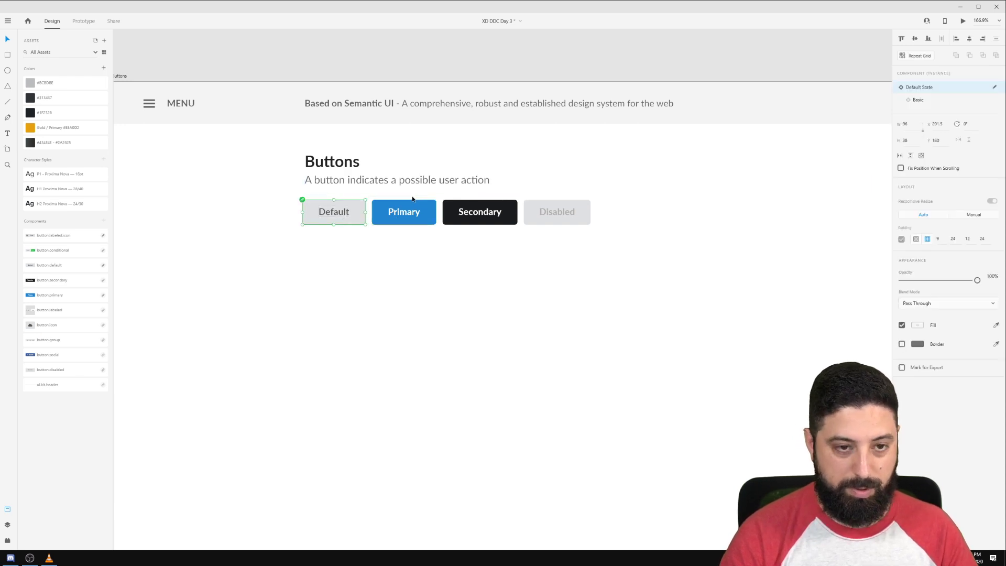
pyautogui.hotkey('ctrl', 'shift', 'g')
pyautogui.click(410, 213)
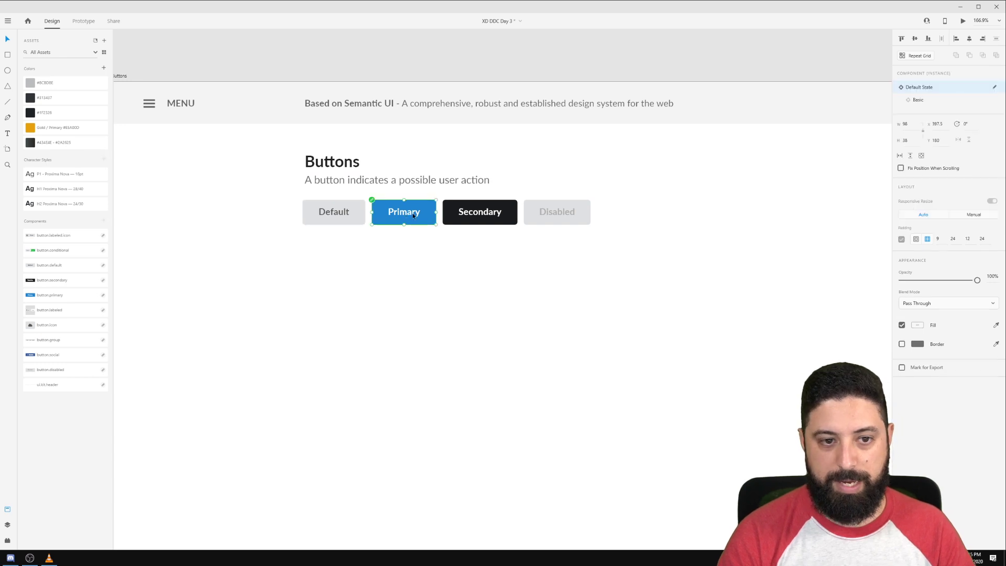
pyautogui.keyDown('shift'); pyautogui.click(480, 212); pyautogui.keyUp('shift')
pyautogui.keyDown('shift'); pyautogui.click(545, 216); pyautogui.keyUp('shift')
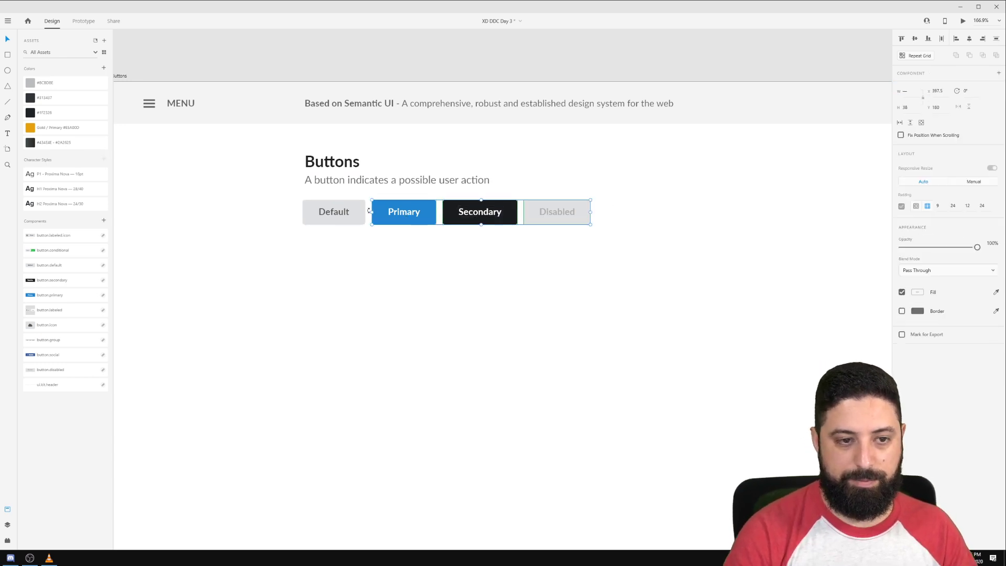
pyautogui.click(314, 211)
pyautogui.press('Delete')
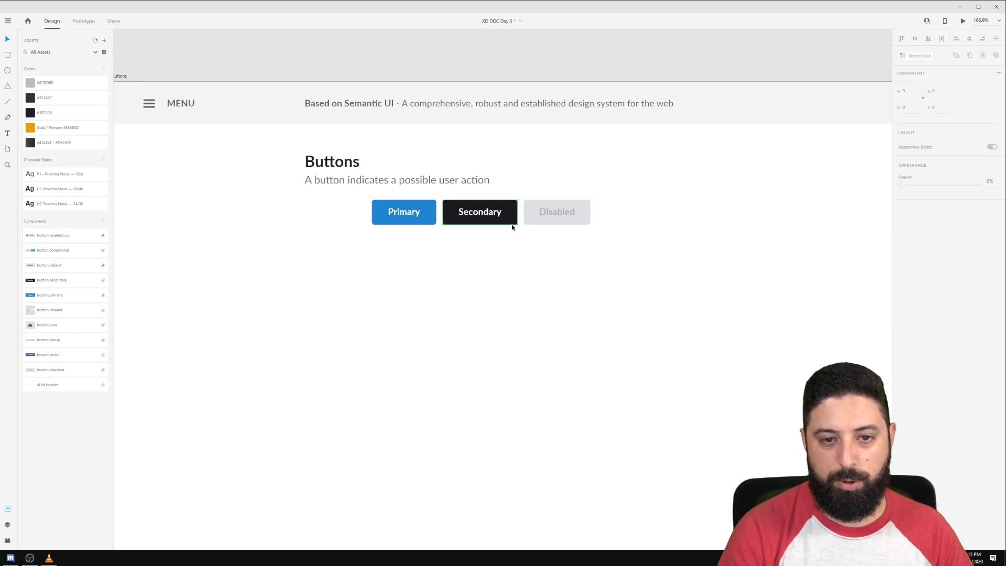
# Align the Primary, Secondary and Disabled buttons with the left edge of the Buttons heading, and delete the Disabled button.
pyautogui.moveTo(627, 245); pyautogui.dragTo(396, 199)
pyautogui.moveTo(487, 215); pyautogui.dragTo(420, 214)
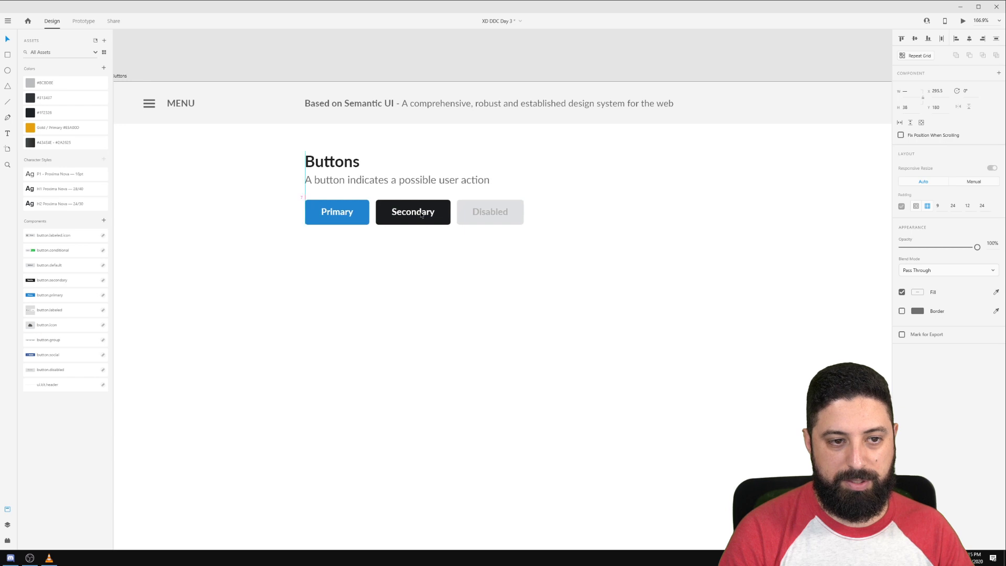
pyautogui.click(493, 215)
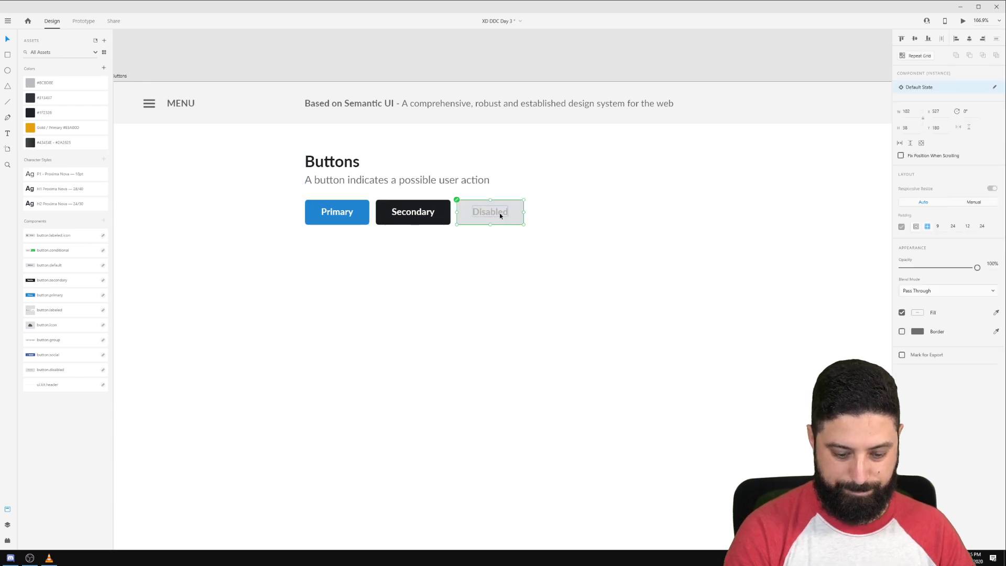
pyautogui.press('Delete')
# Ungroup the Primary and Secondary buttons so they are detached from their components.
pyautogui.click(428, 215)
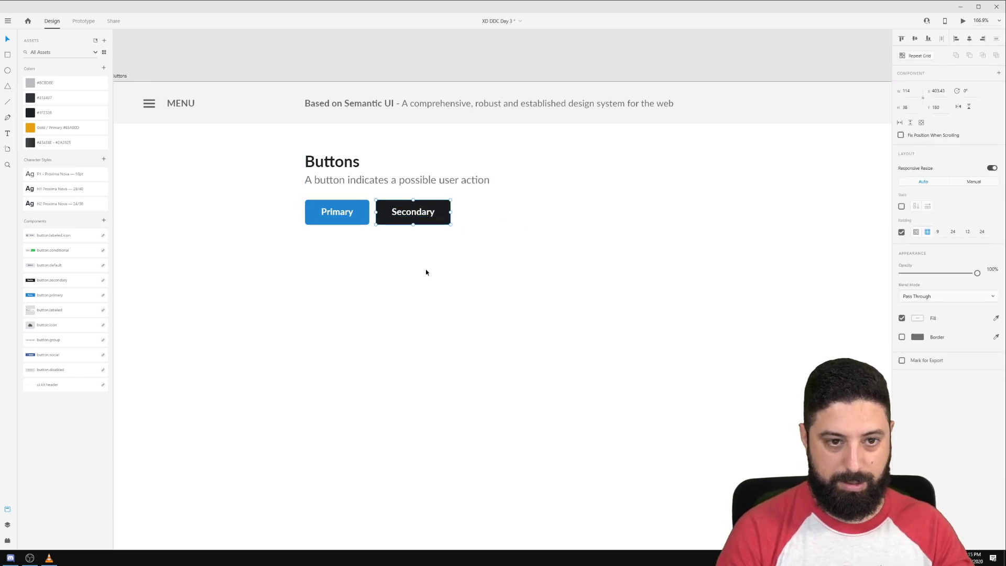
pyautogui.click(309, 206)
pyautogui.click(335, 246)
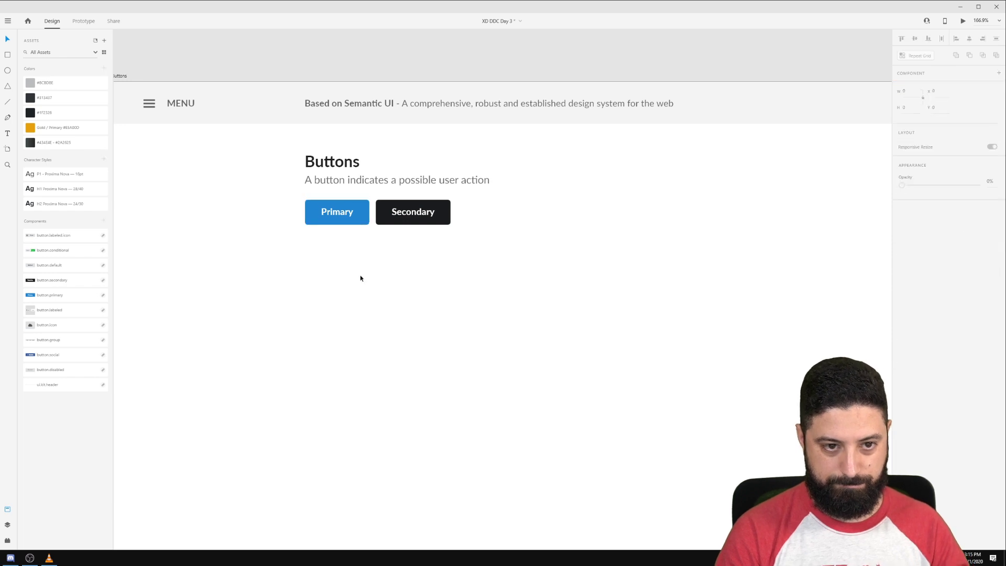
# Duplicate the Primary and Secondary buttons into a row directly below and relabel the blue copy "Active".
pyautogui.click(337, 213)
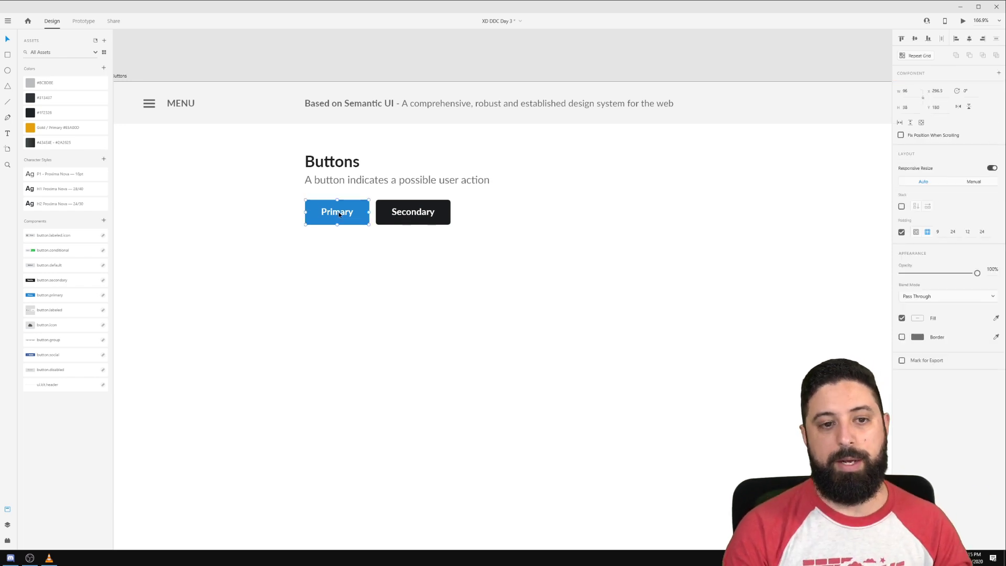
pyautogui.keyDown('shift'); pyautogui.click(439, 220); pyautogui.keyUp('shift')
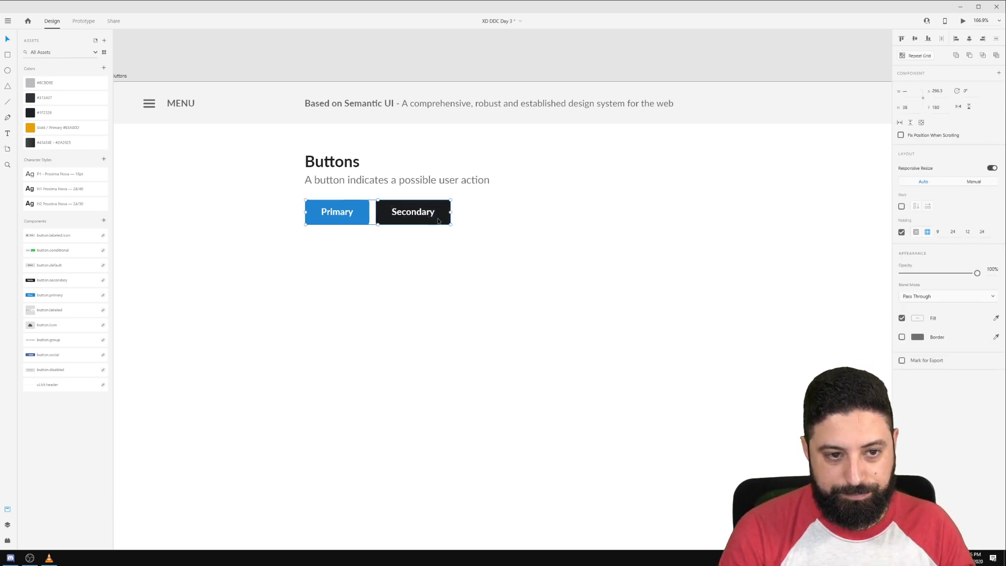
pyautogui.moveTo(439, 221); pyautogui.dragTo(432, 251)
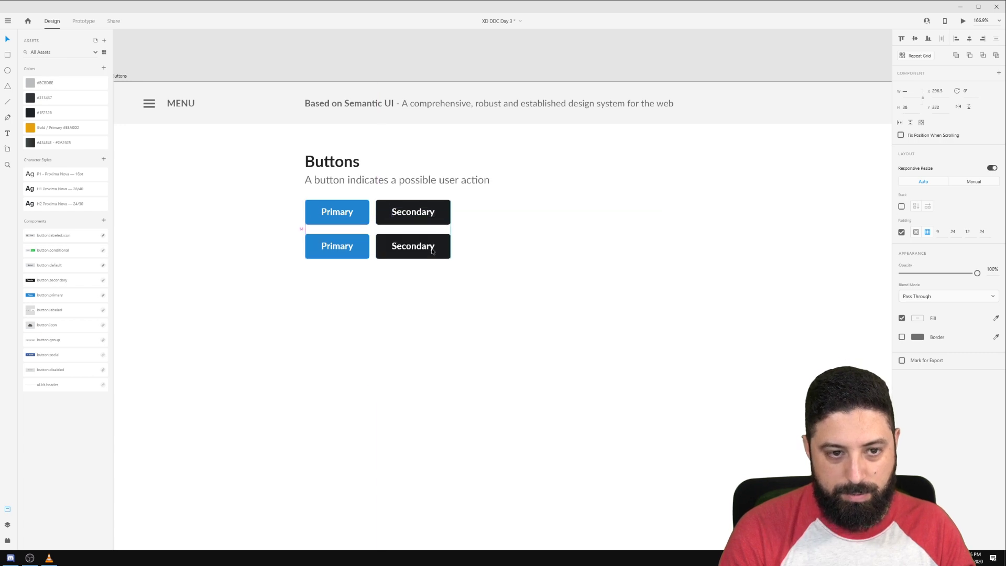
pyautogui.click(359, 269)
pyautogui.doubleClick(333, 247)
pyautogui.doubleClick(334, 247)
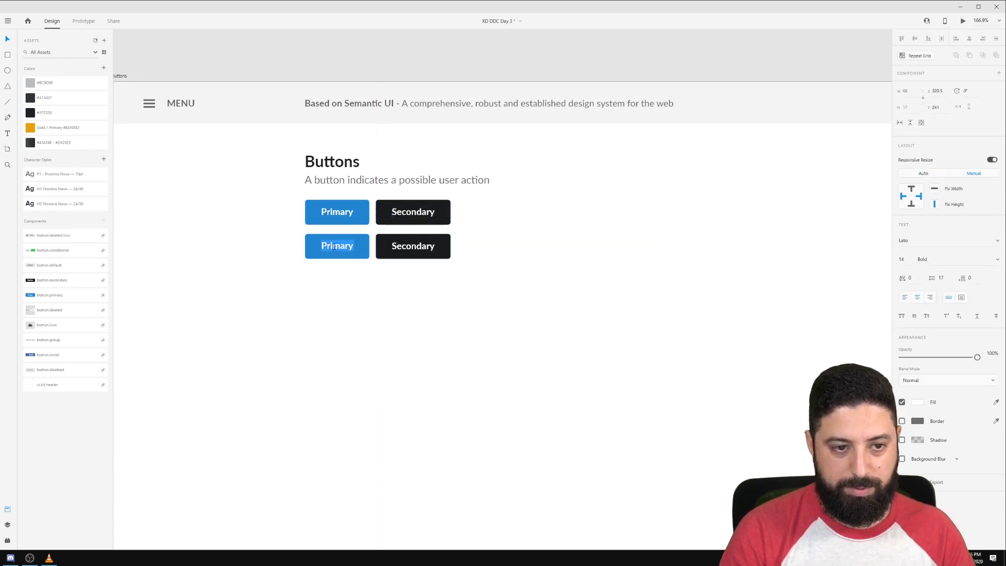
pyautogui.write('Active')
pyautogui.press('Escape')
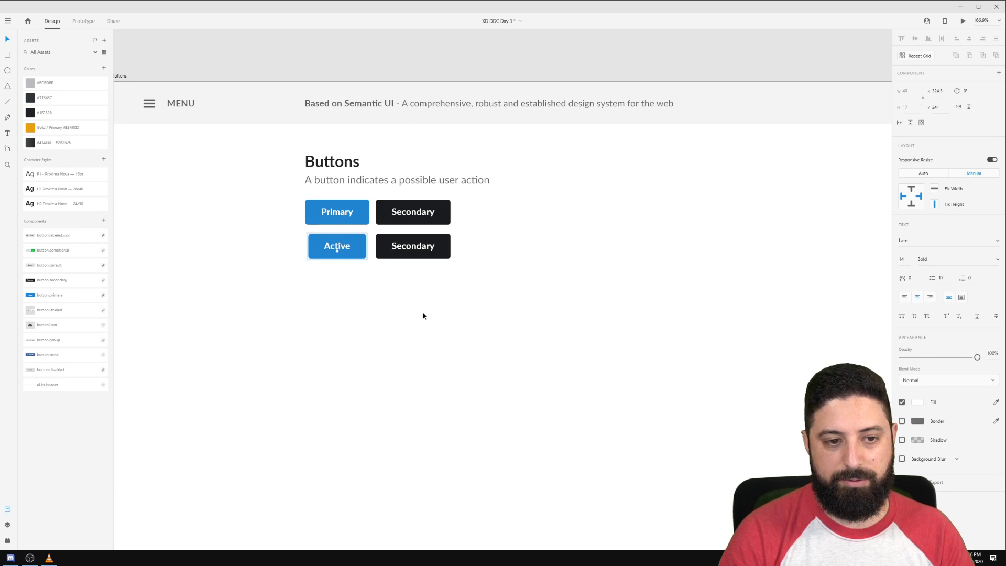
# Relabel the black copy in the second row "Active".
pyautogui.click(424, 252)
pyautogui.doubleClick(418, 247)
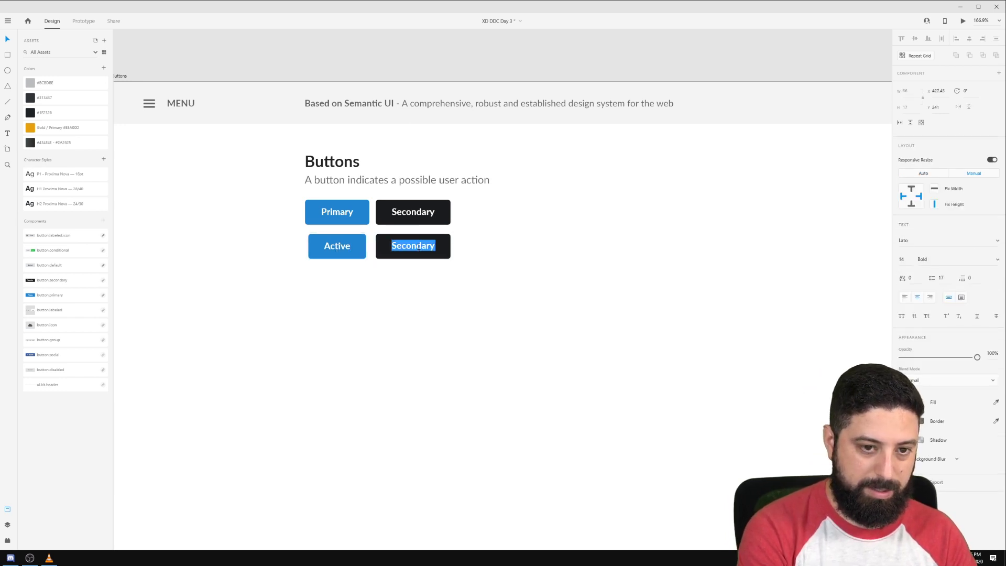
pyautogui.write('Active')
pyautogui.press('Escape')
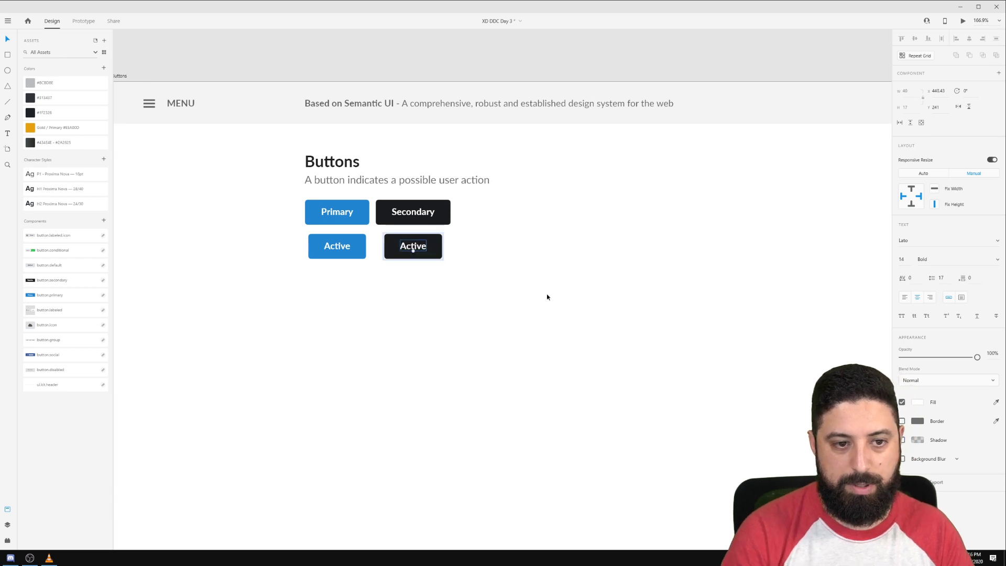
# Duplicate the two Active buttons into a third row below and relabel the blue copy "Hover".
pyautogui.click(464, 281)
pyautogui.moveTo(469, 277); pyautogui.dragTo(327, 279)
pyautogui.doubleClick(337, 279)
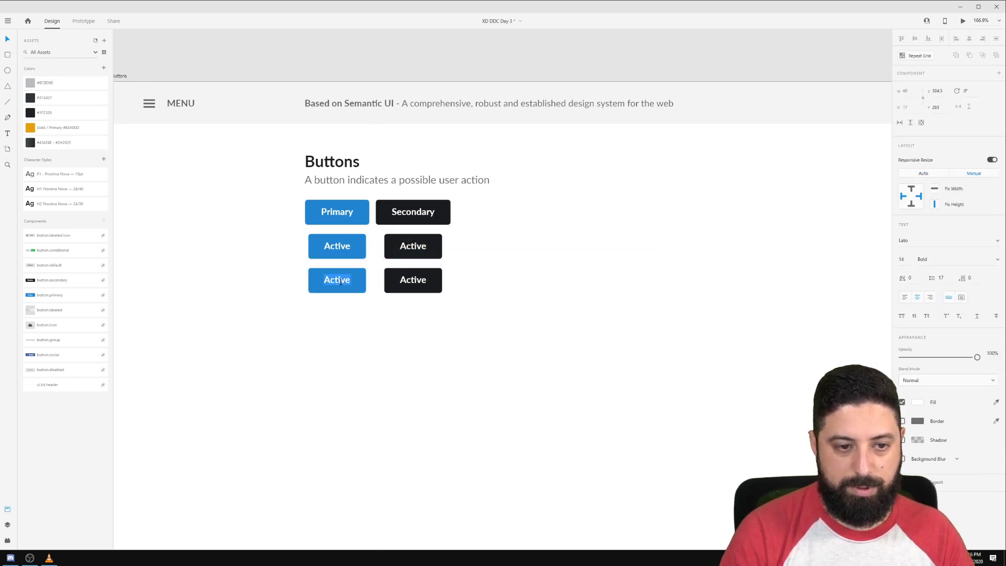
pyautogui.hotkey('ctrl', 'a')
pyautogui.write('Hover')
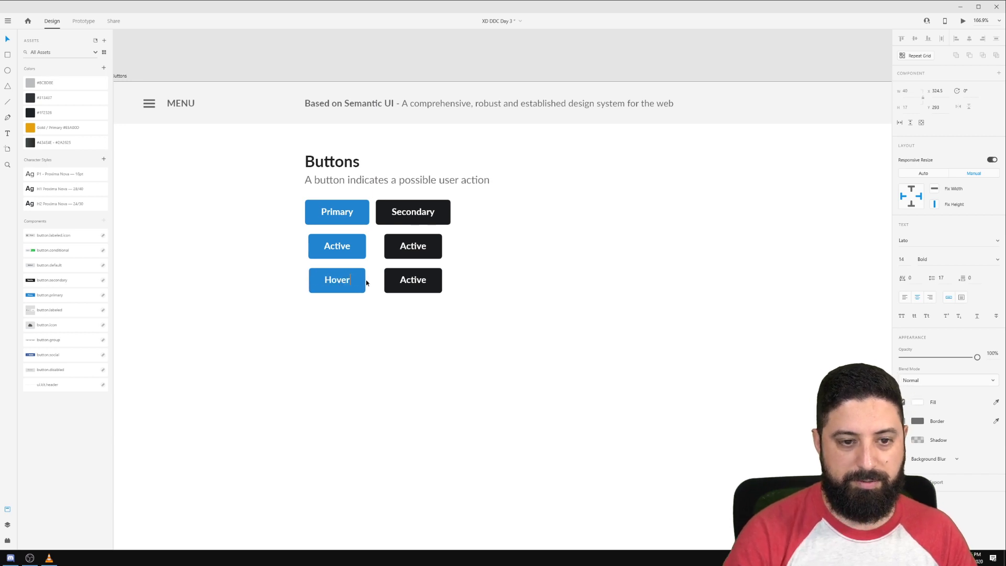
# Relabel the black button in the third row "Hover".
pyautogui.click(412, 285)
pyautogui.doubleClick(413, 285)
pyautogui.hotkey('ctrl', 'a')
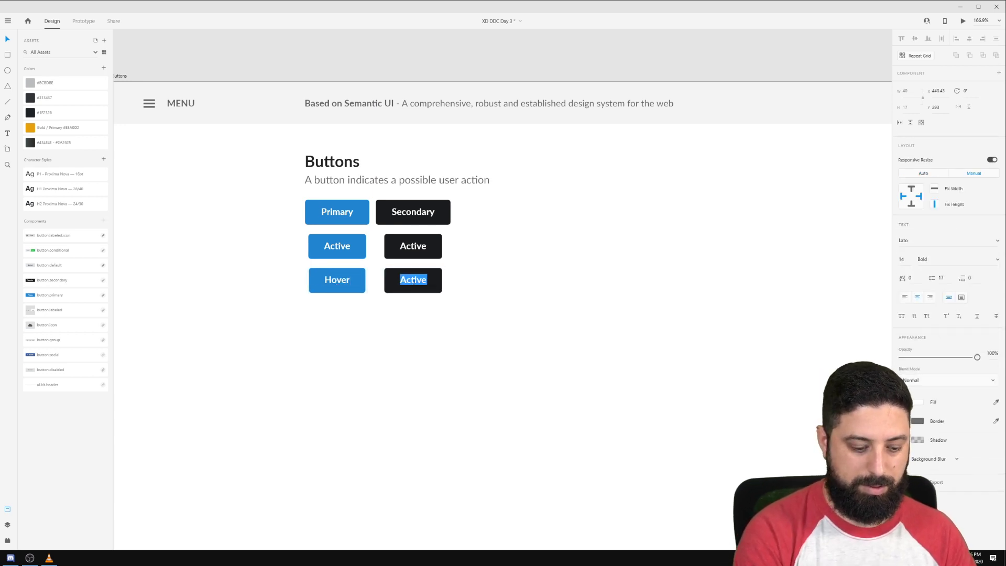
pyautogui.write('Hover')
pyautogui.press('Escape')
# Move the two Active buttons below the Hover row and relabel the blue one "Focused".
pyautogui.moveTo(471, 234); pyautogui.dragTo(328, 323)
pyautogui.doubleClick(328, 323)
pyautogui.doubleClick(330, 321)
pyautogui.hotkey('ctrl', 'a')
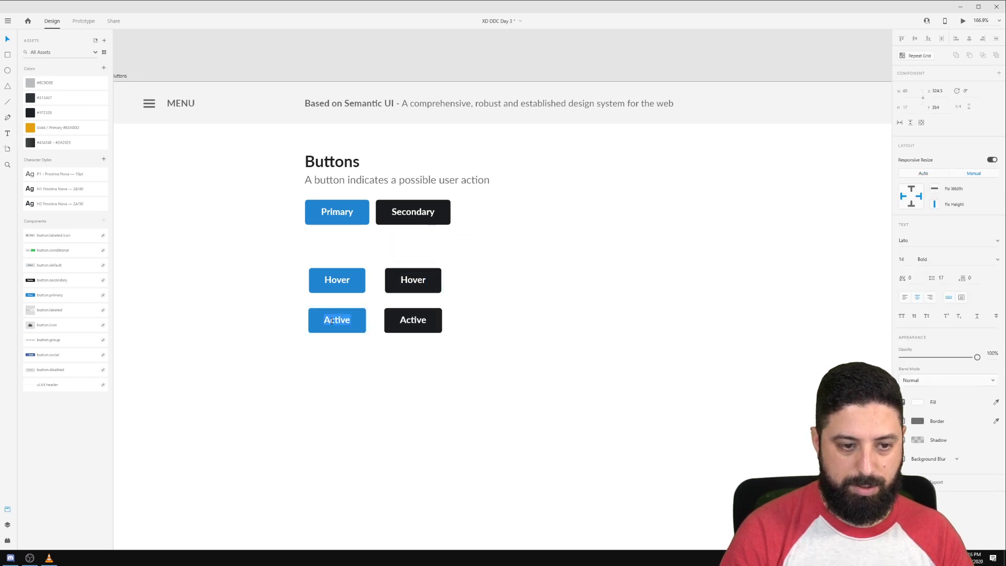
pyautogui.write('Focused')
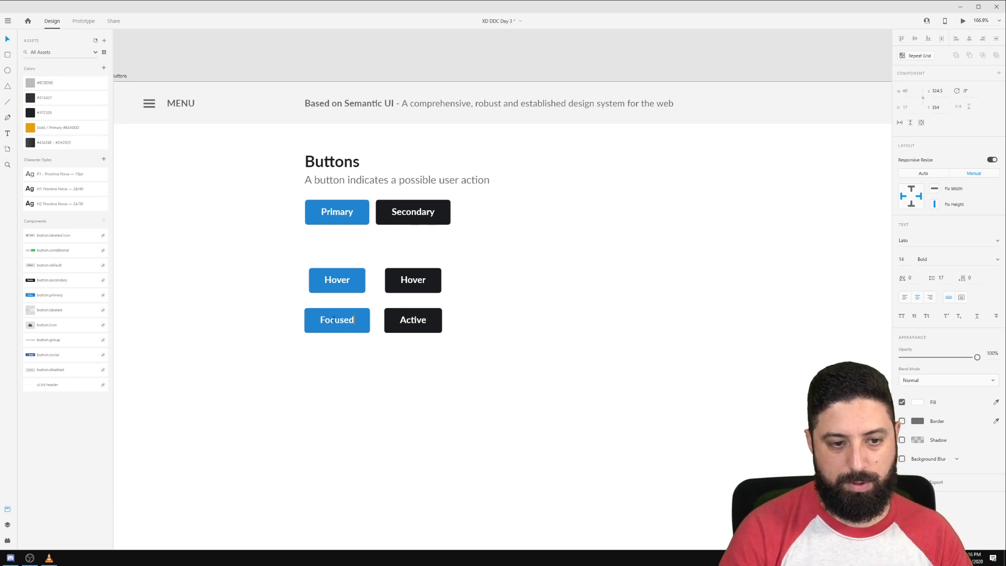
# Open the label of the black Active button beside the Focused button for editing.
pyautogui.doubleClick(420, 324)
pyautogui.doubleClick(420, 325)
pyautogui.hotkey('ctrl', 'a')
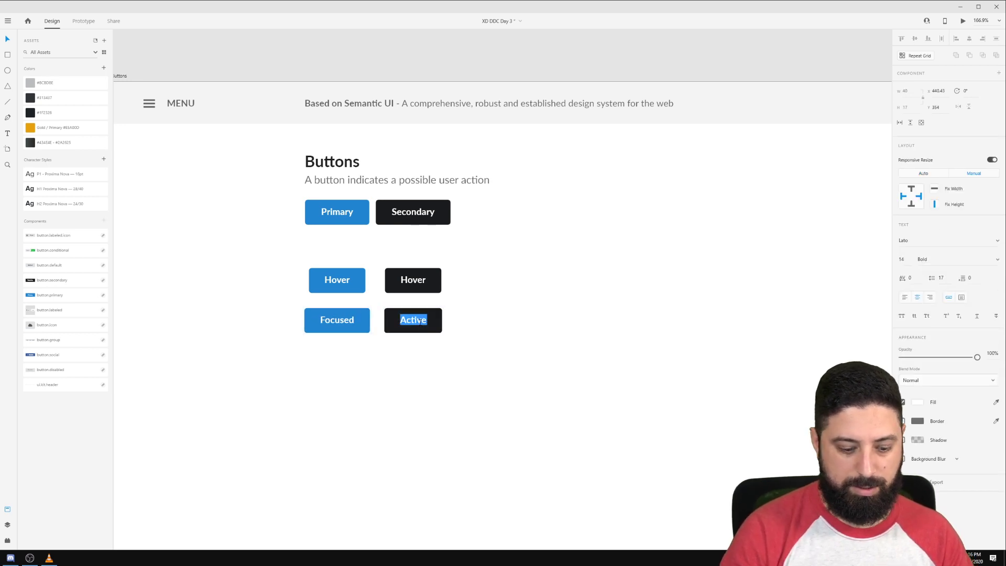
# Relabel the dark Active button as Focused and duplicate the pair of Focused buttons in a new row below.
pyautogui.write('Focused')
pyautogui.press('Escape')
pyautogui.moveTo(554, 332); pyautogui.dragTo(335, 322)
pyautogui.moveTo(467, 346); pyautogui.dragTo(341, 373)
# Relabel both duplicated buttons in the lowest row as Disabled.
pyautogui.click(521, 376)
pyautogui.doubleClick(330, 375)
pyautogui.doubleClick(331, 375)
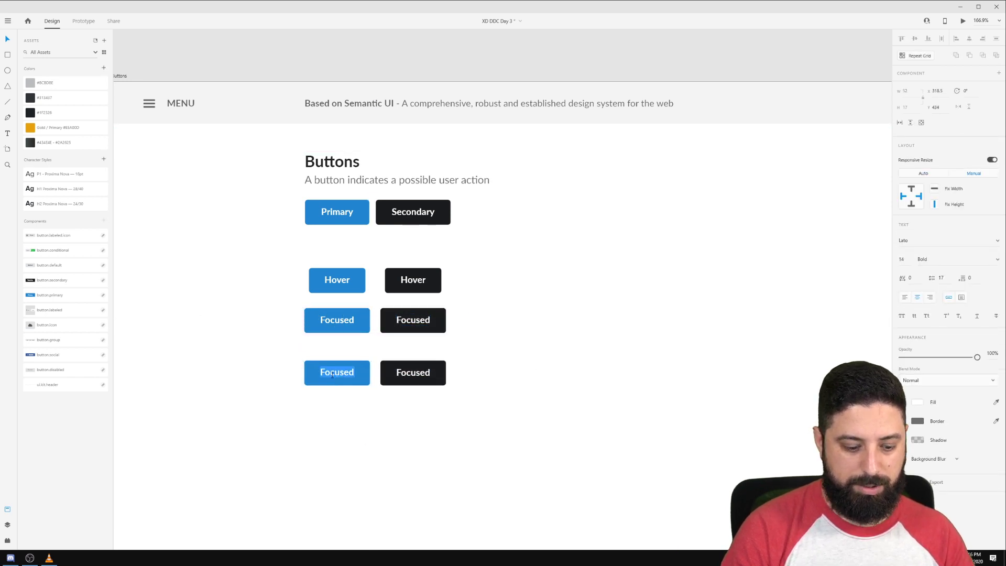
pyautogui.write('Disabled')
pyautogui.press('Escape')
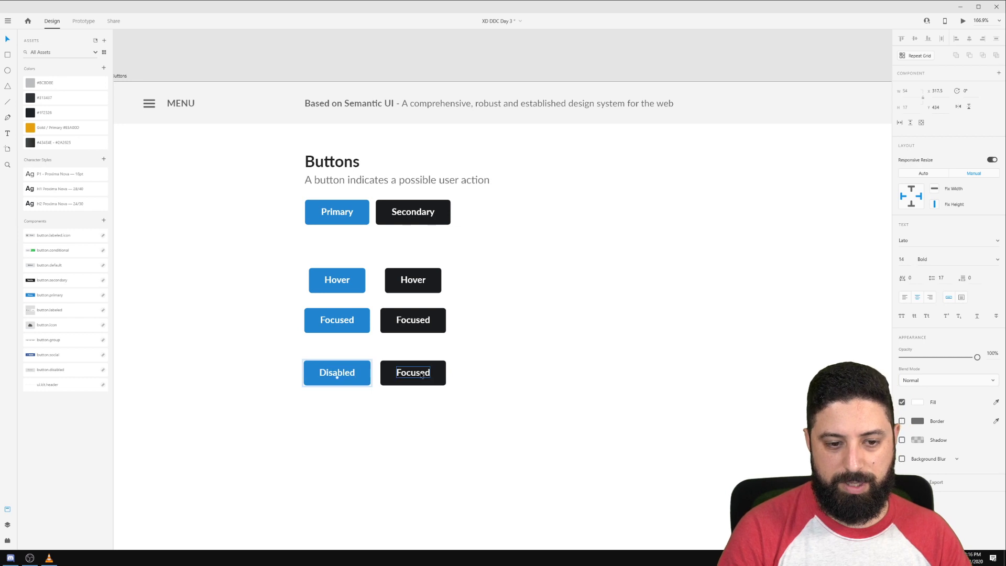
pyautogui.click(421, 375)
pyautogui.doubleClick(422, 375)
pyautogui.write('Disabled')
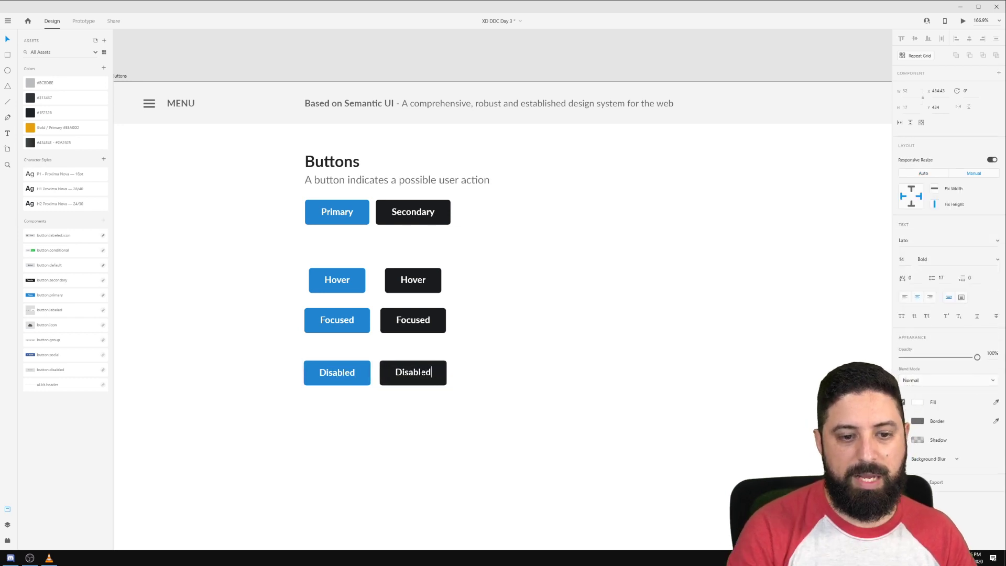
pyautogui.press('Escape')
# Move the Hover, Focused and Disabled buttons to the right of the Secondary button, with Hover level with the Primary row.
pyautogui.moveTo(526, 420); pyautogui.dragTo(326, 258)
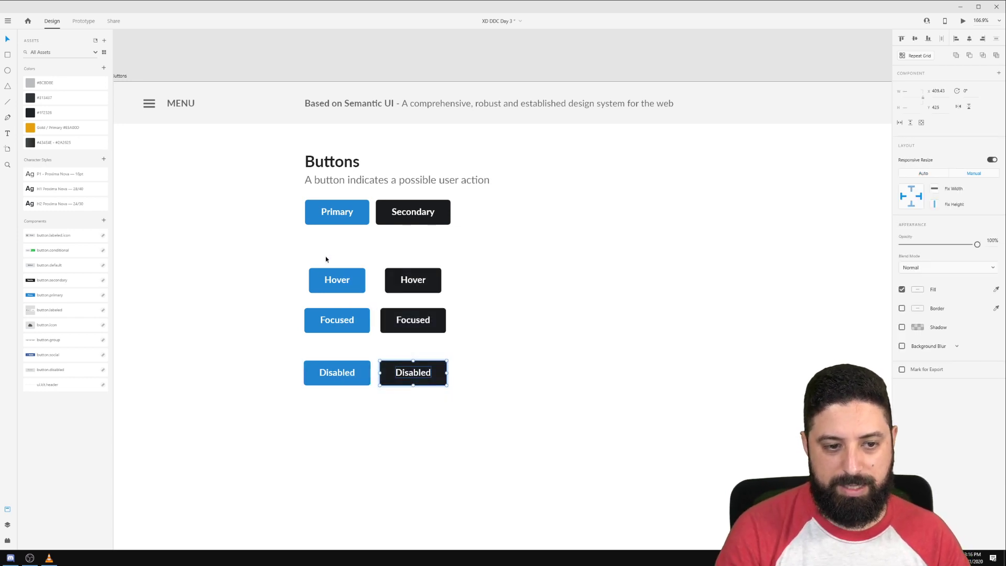
pyautogui.moveTo(543, 423); pyautogui.dragTo(533, 213)
# Fill the Primary button's background with the Gold / Primary asset color and the Secondary button's with the third saved dark color.
pyautogui.click(361, 211)
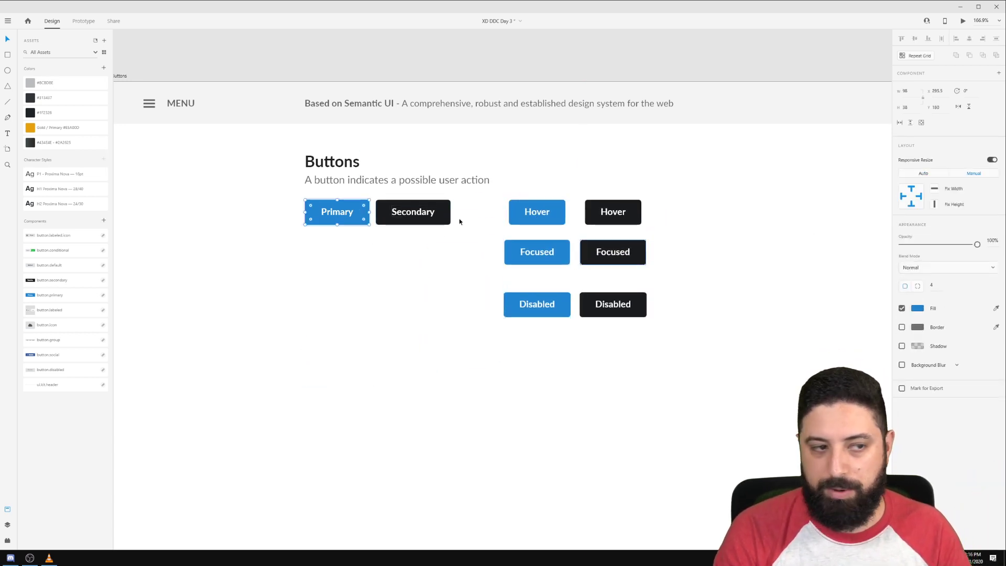
pyautogui.click(57, 128)
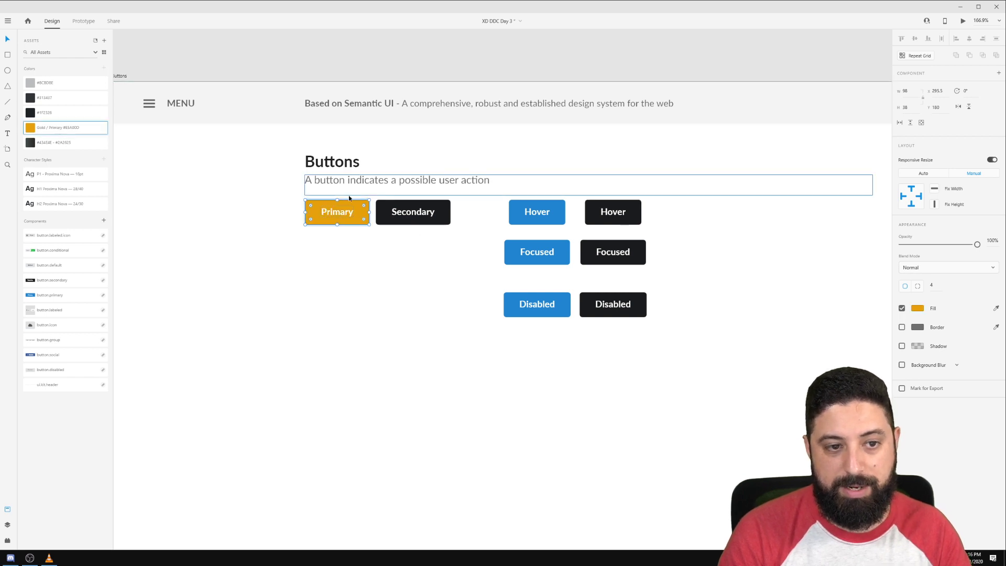
pyautogui.click(382, 212)
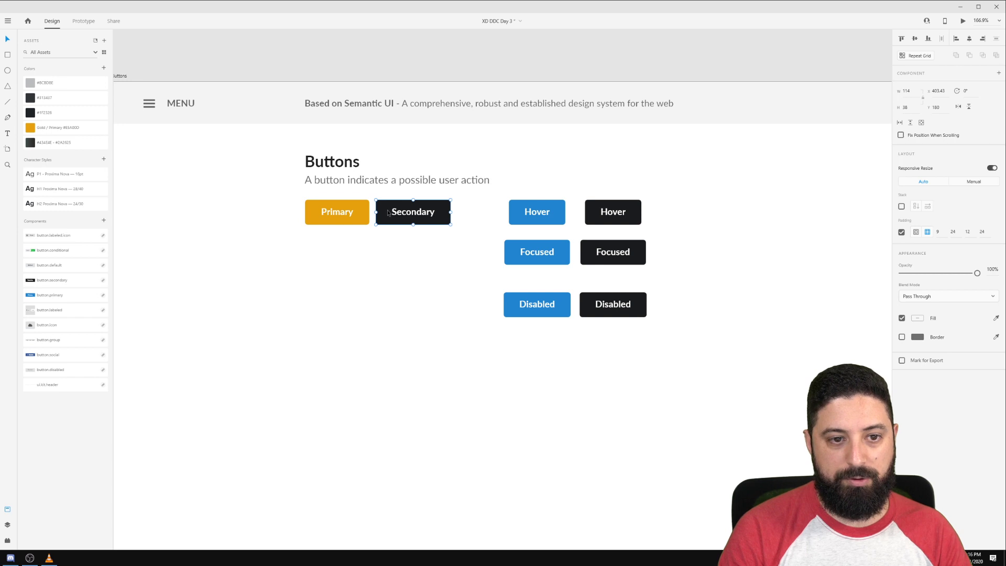
pyautogui.doubleClick(387, 211)
pyautogui.hotkey('ctrl', 'z')
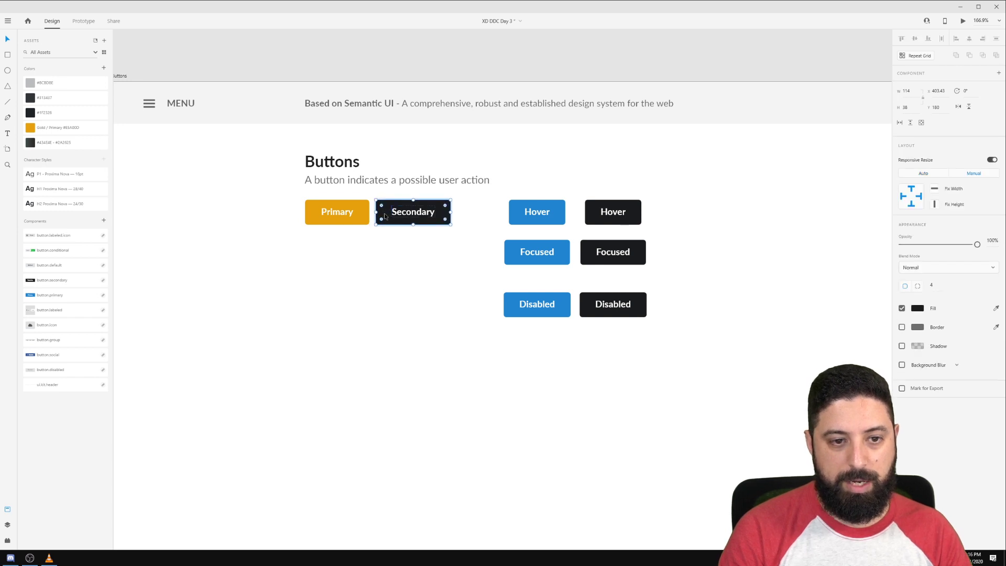
pyautogui.click(59, 115)
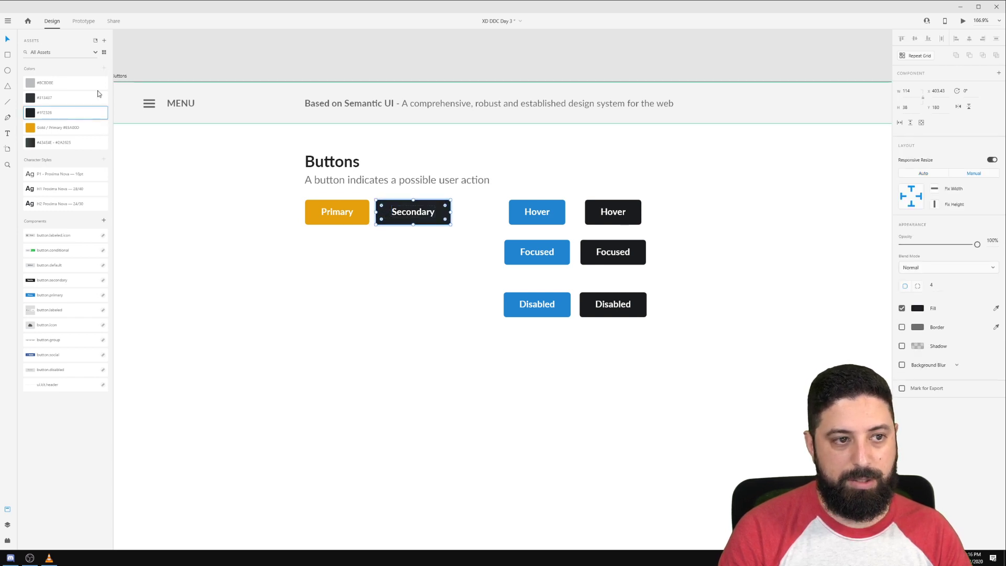
pyautogui.click(399, 292)
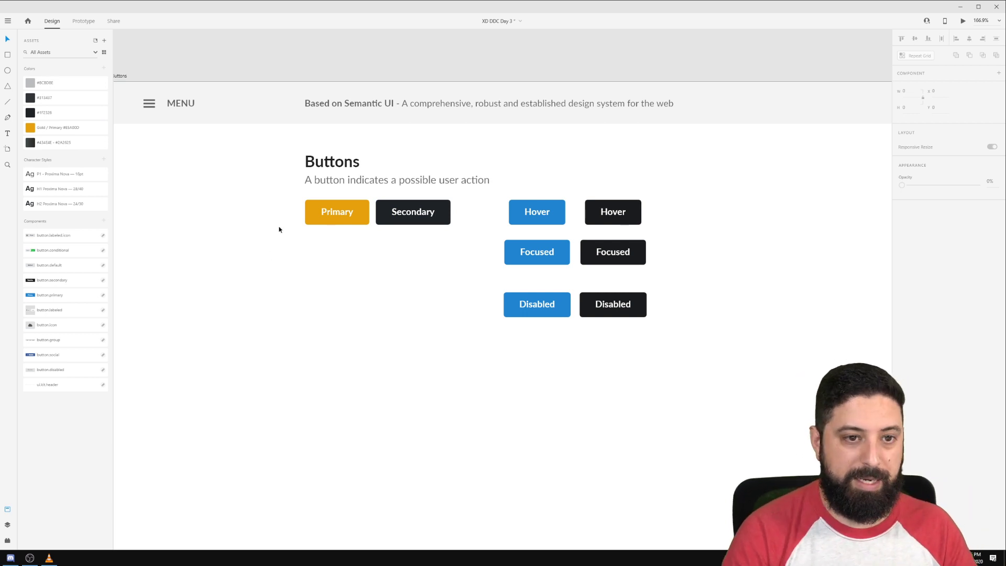
# Turn the gold Primary button into a component named Button Primary.
pyautogui.click(317, 218)
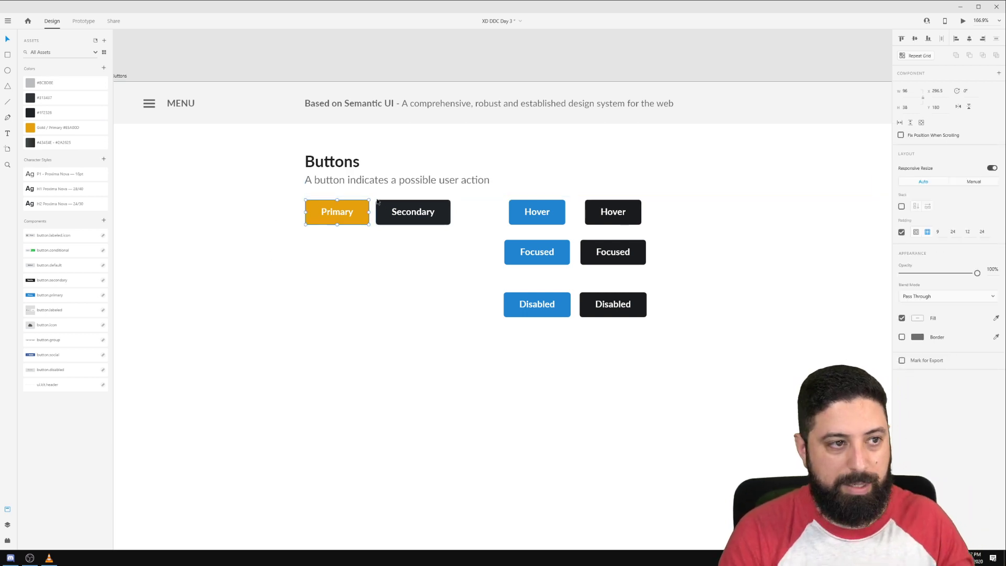
pyautogui.click(103, 221)
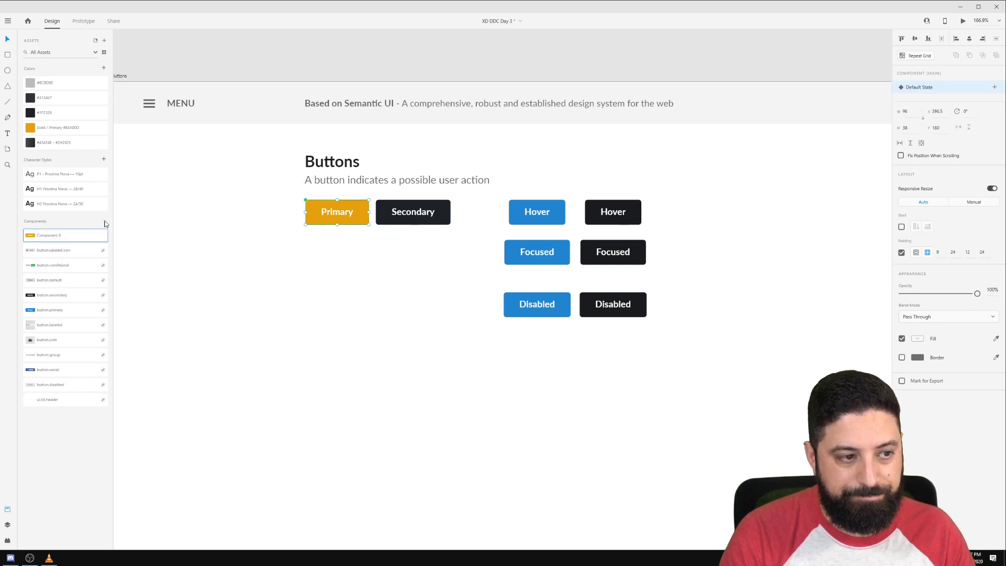
pyautogui.doubleClick(57, 236)
pyautogui.write('Button Primary')
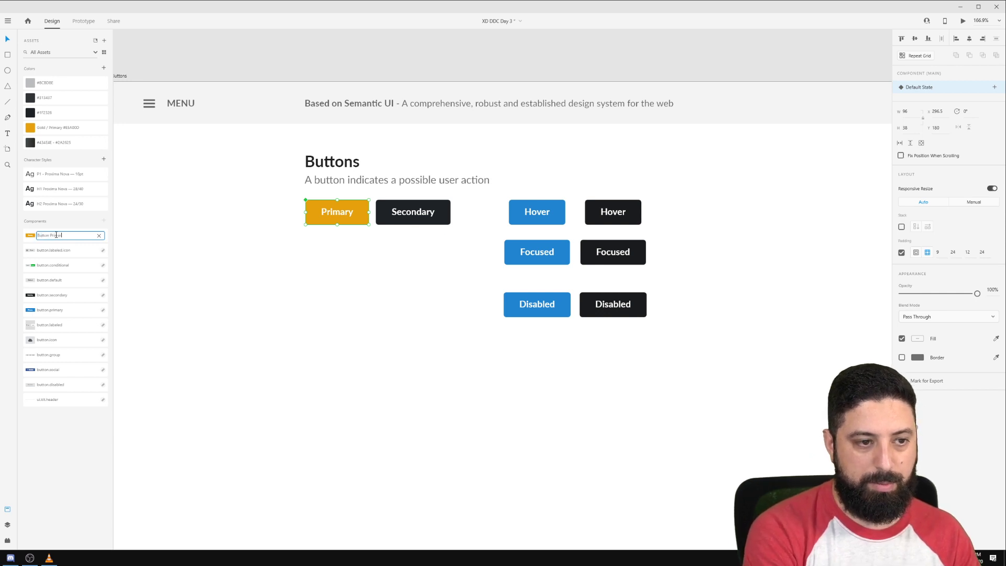
pyautogui.press('Return')
# Turn the dark Secondary button into a component named Button Secondary.
pyautogui.click(404, 216)
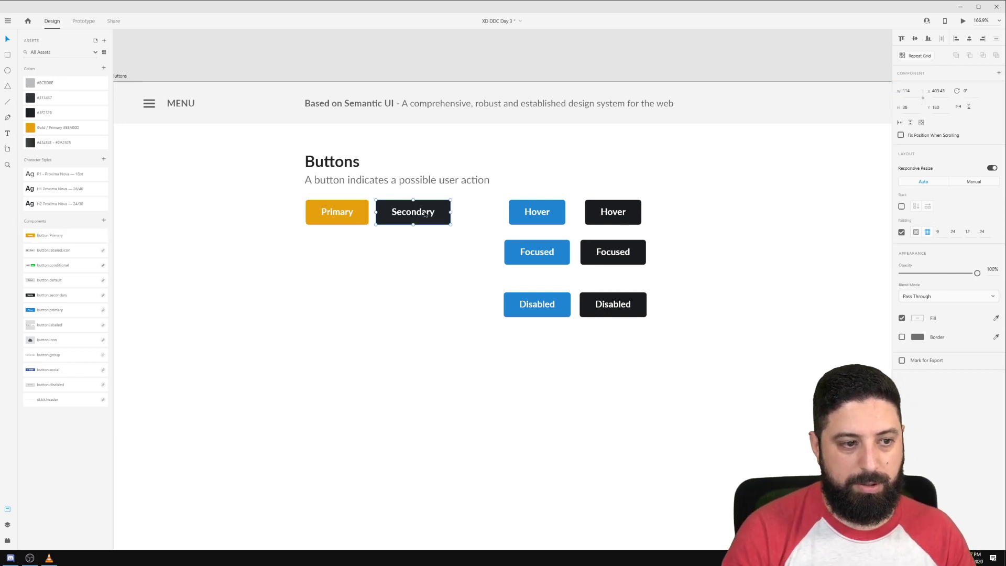
pyautogui.click(103, 222)
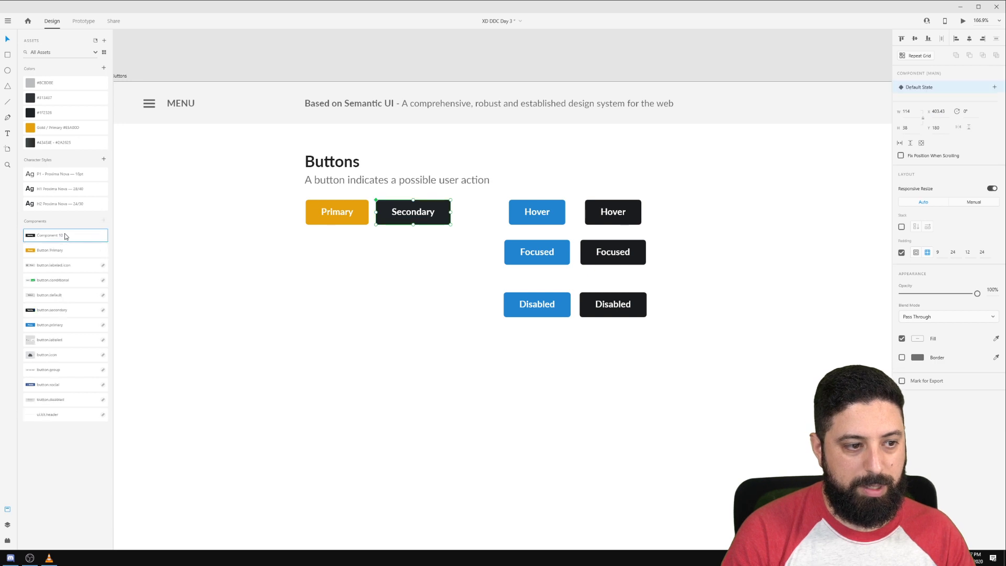
pyautogui.doubleClick(57, 236)
pyautogui.write('Button Secondary')
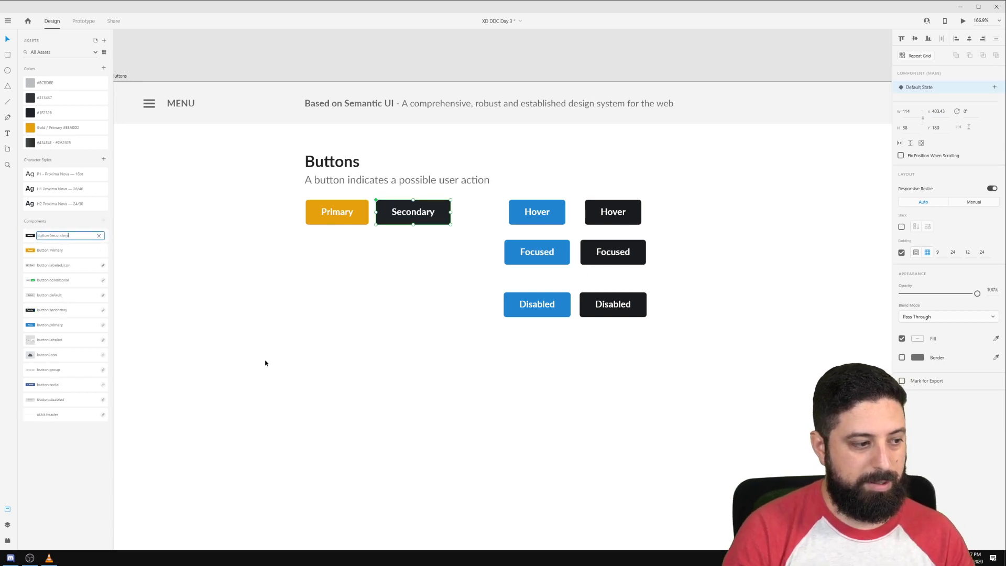
pyautogui.click(272, 363)
# Add a Hover State with its default name to the Button Primary component.
pyautogui.scroll(3, 393, 208)
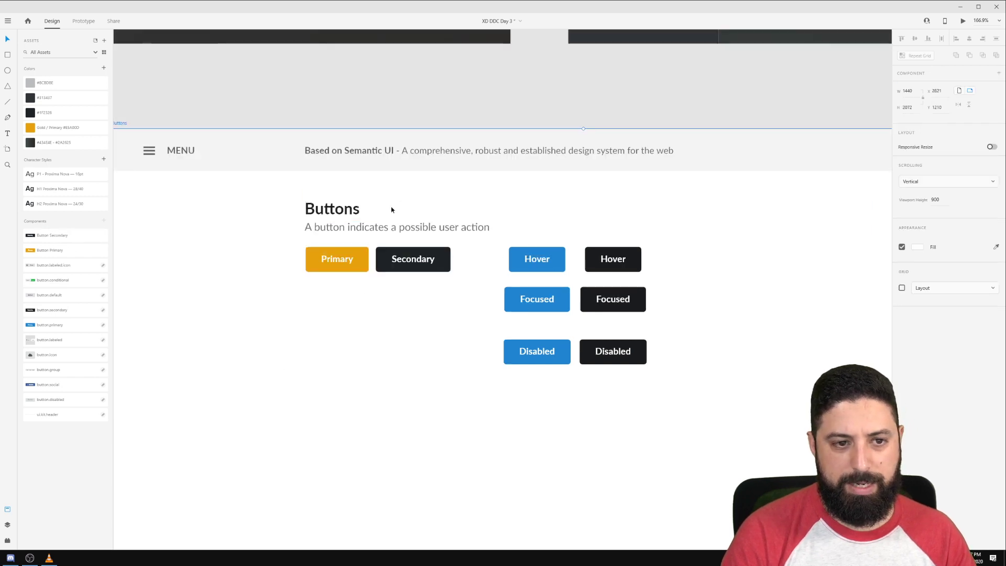
pyautogui.click(332, 260)
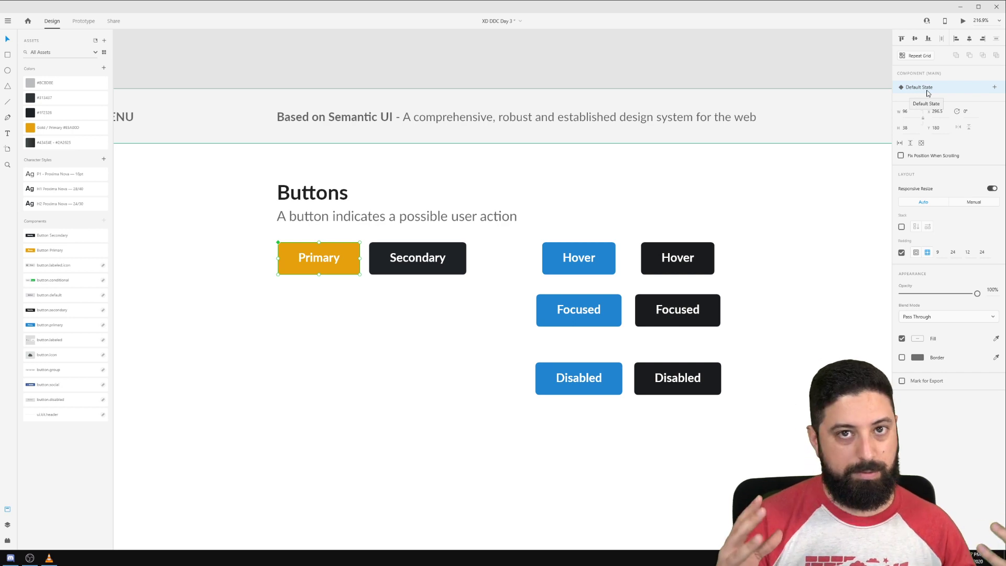
pyautogui.click(995, 88)
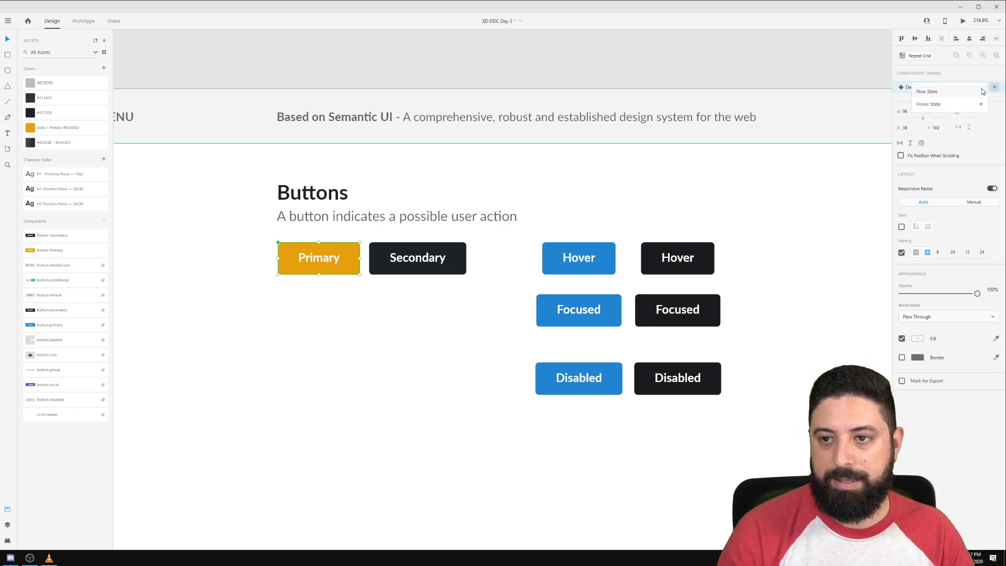
pyautogui.click(953, 105)
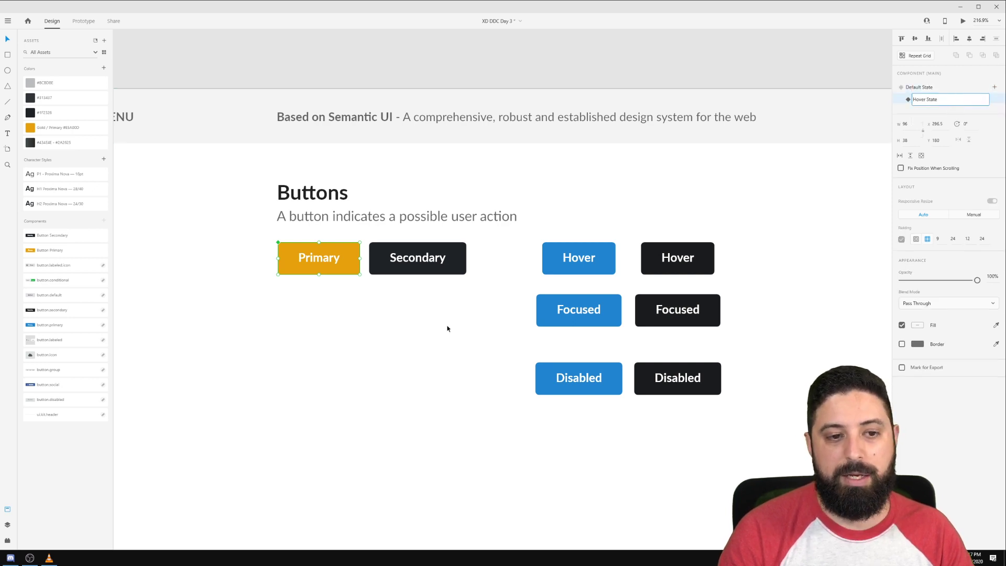
pyautogui.click(446, 328)
pyautogui.click(312, 262)
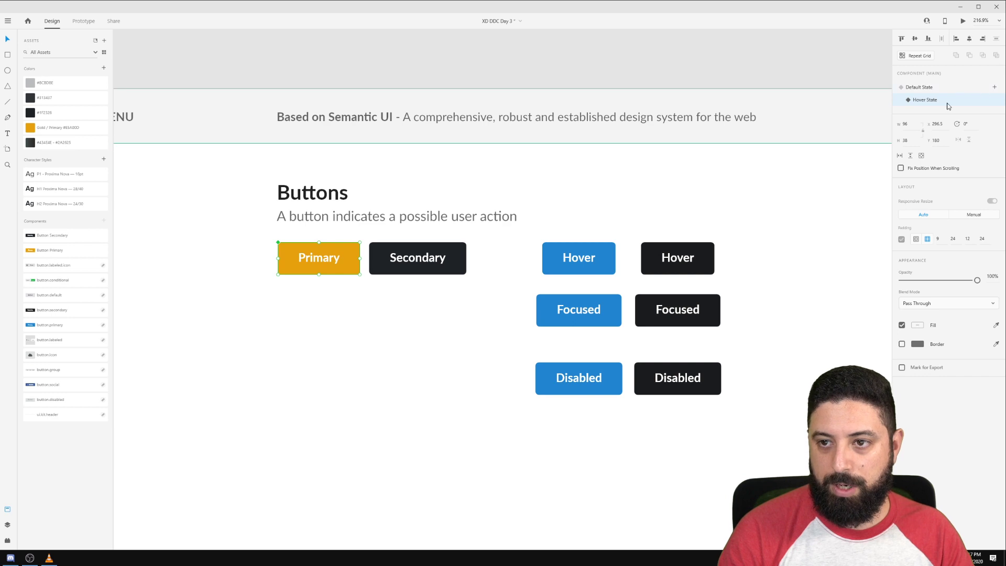
# Darken the gold fill of the Primary button's background in its Hover State.
pyautogui.doubleClick(350, 250)
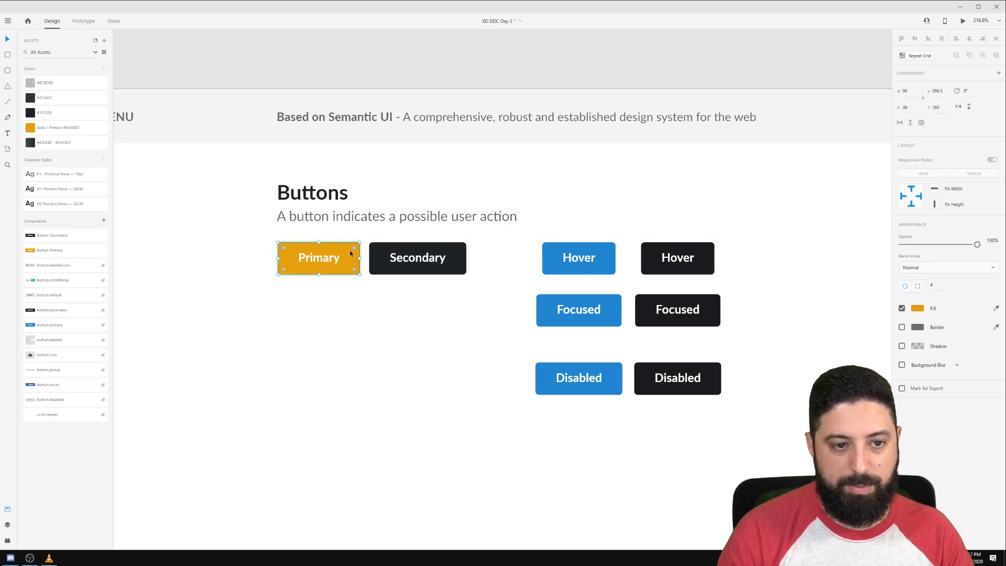
pyautogui.click(917, 309)
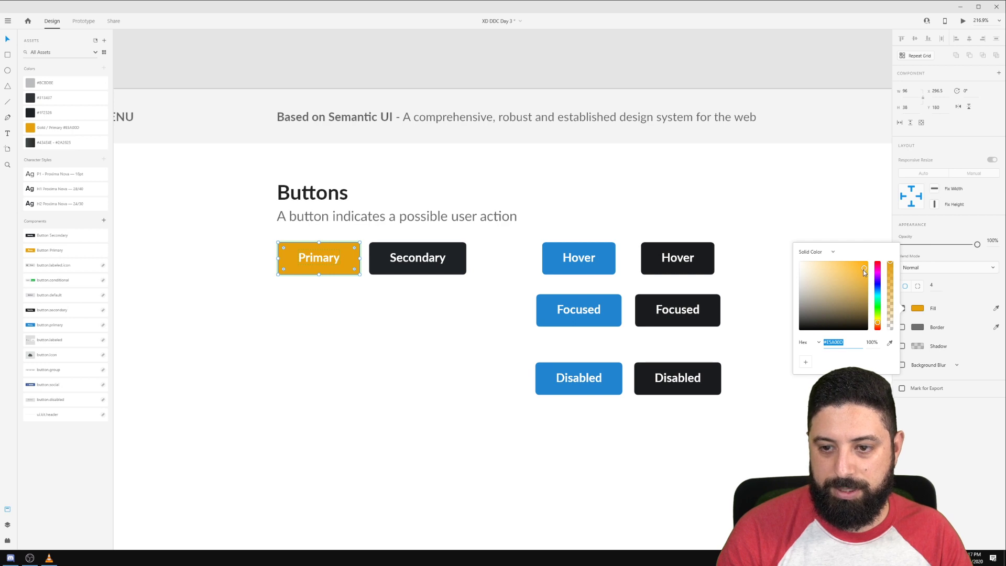
pyautogui.moveTo(862, 270); pyautogui.dragTo(861, 275)
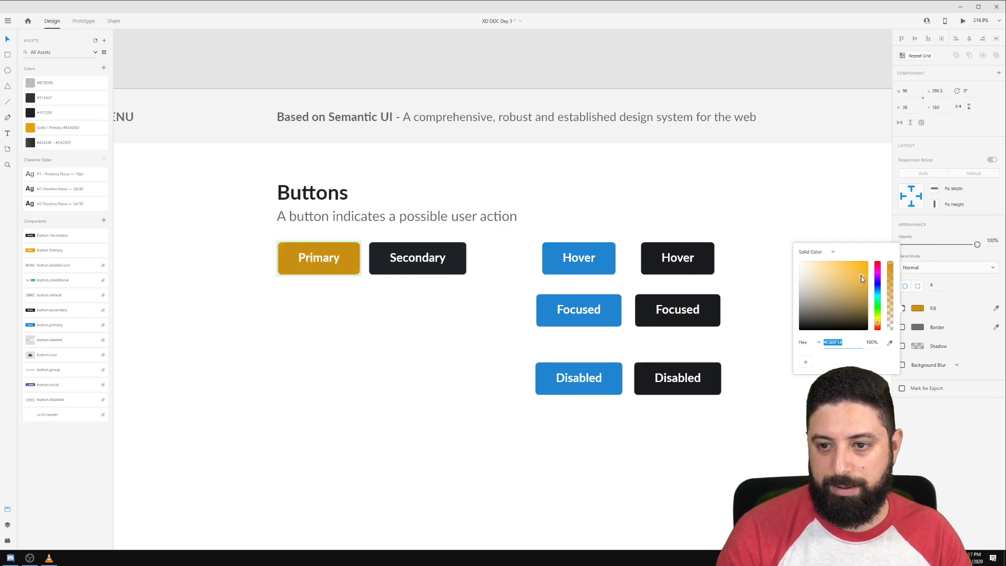
pyautogui.click(426, 298)
# Make the Secondary button's background rectangle its own component and add a Hover State to it.
pyautogui.click(462, 256)
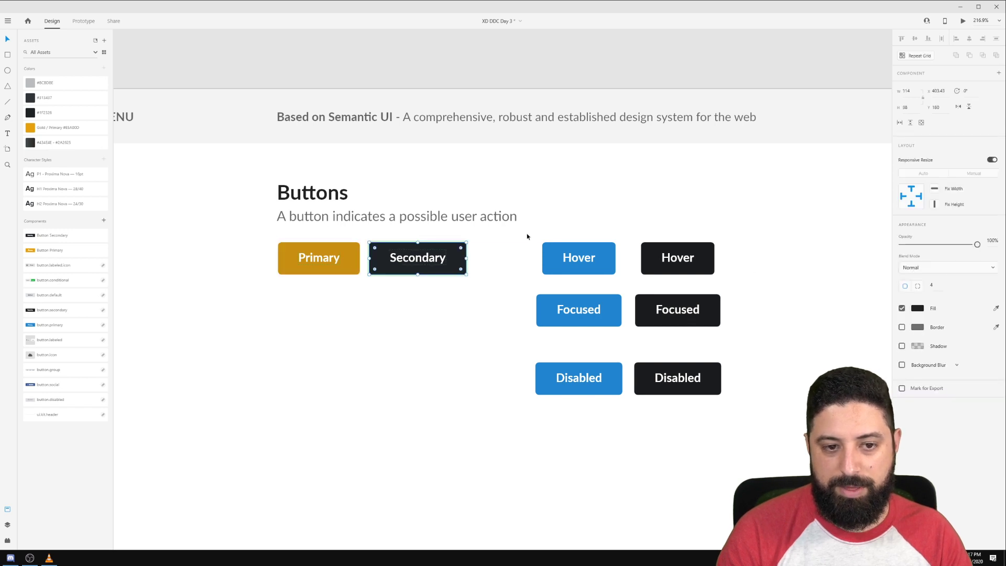
pyautogui.scroll(4, 447, 243)
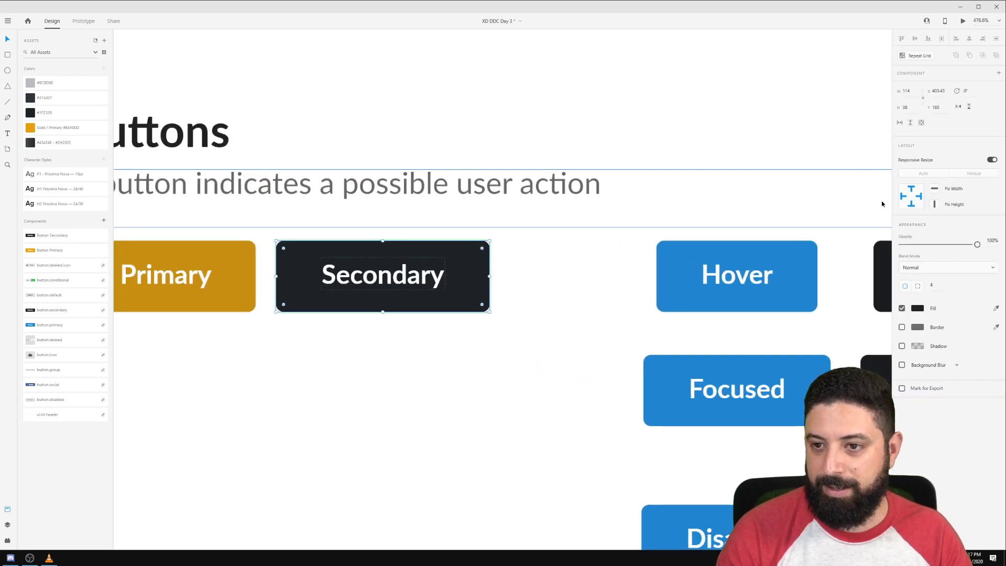
pyautogui.click(997, 75)
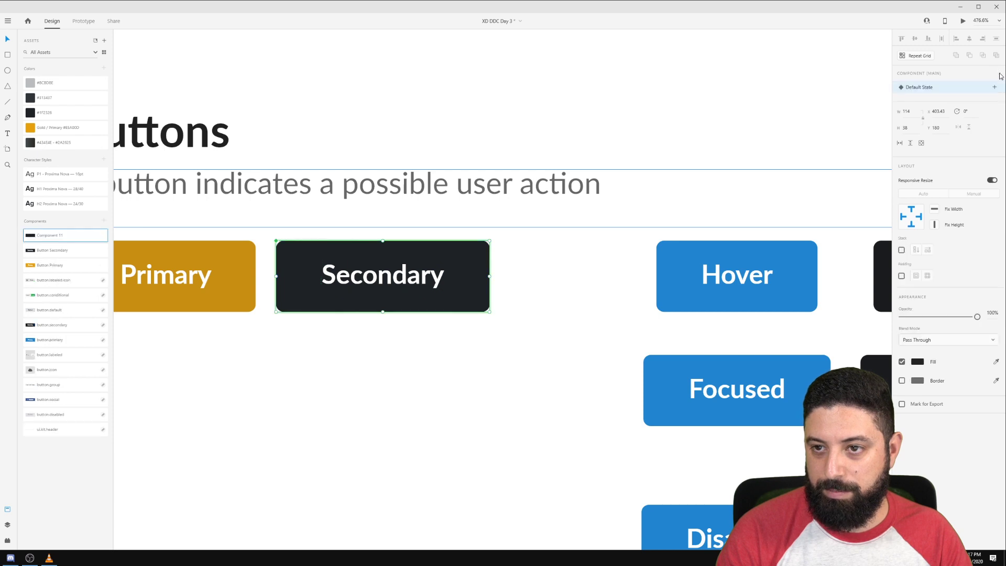
pyautogui.click(992, 88)
pyautogui.click(958, 105)
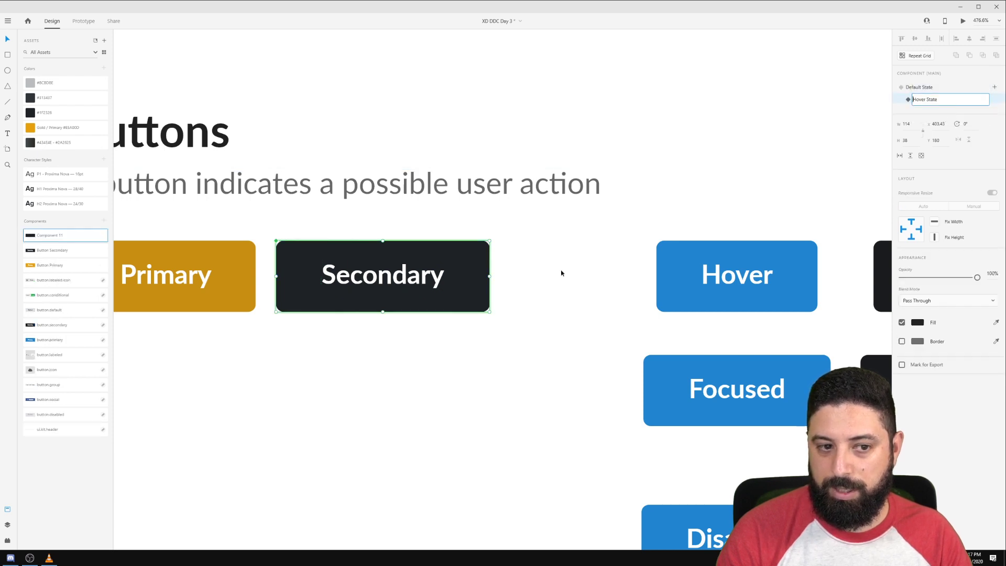
pyautogui.click(544, 308)
# Add a Hover State with its default name to the whole Button Secondary component.
pyautogui.click(478, 266)
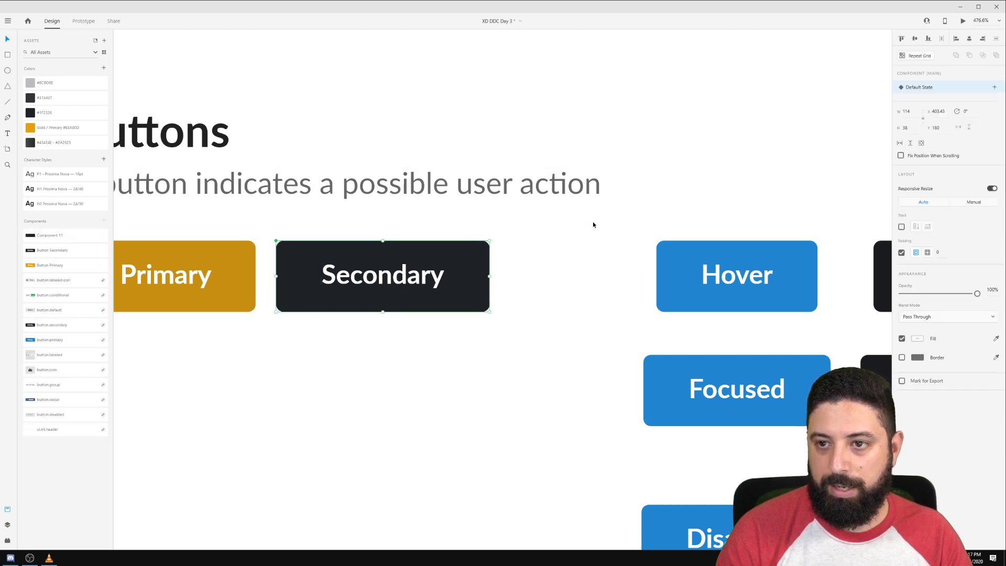
pyautogui.click(994, 87)
pyautogui.click(948, 102)
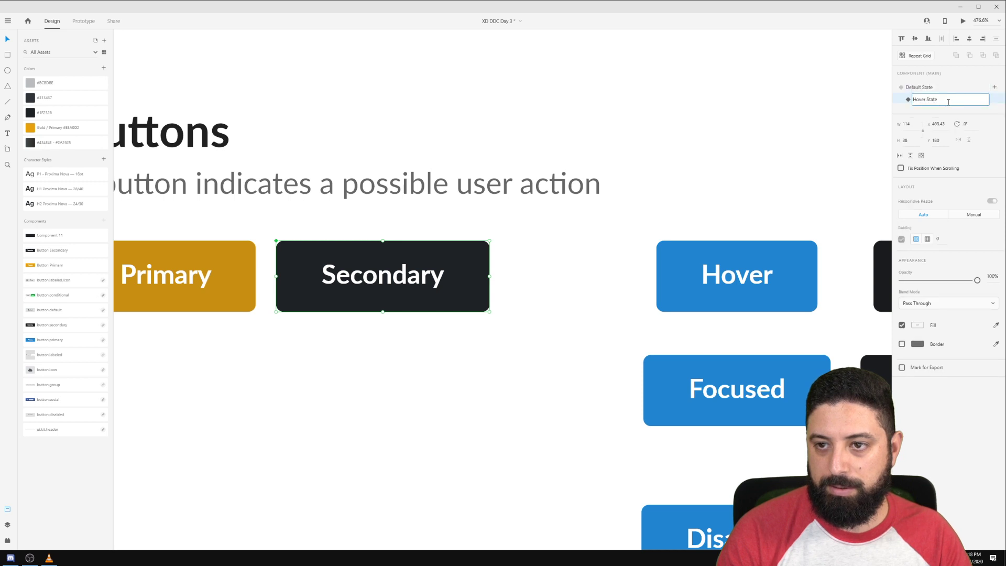
pyautogui.press('Return')
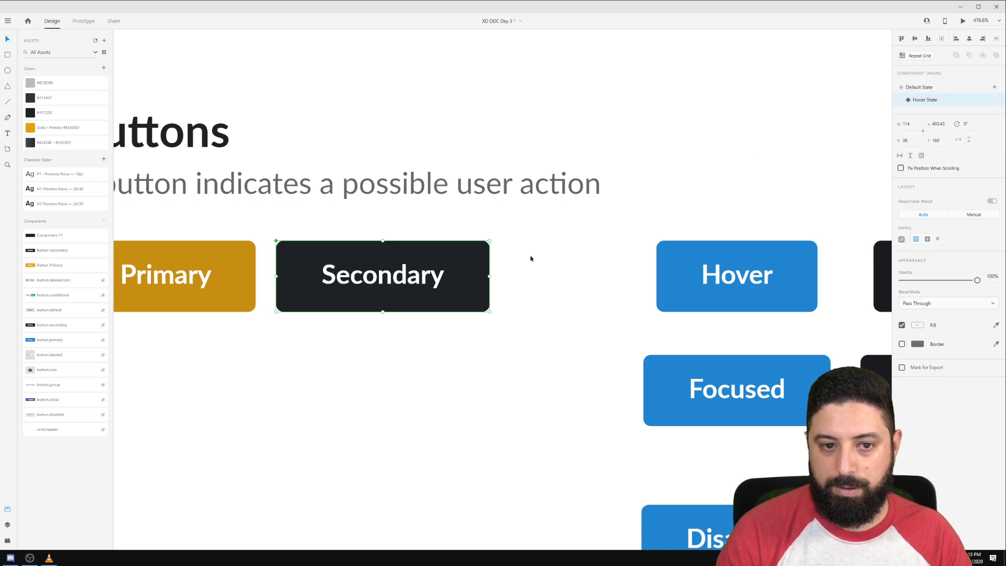
# Fill the Secondary button's Hover State background with Gold / Primary and check it against the Default State.
pyautogui.doubleClick(477, 259)
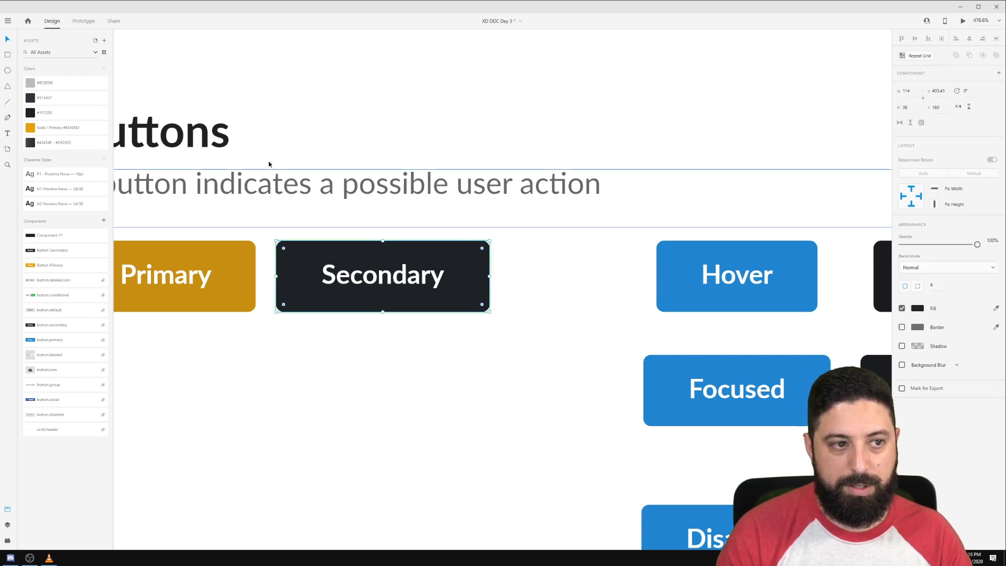
pyautogui.click(78, 127)
pyautogui.click(442, 278)
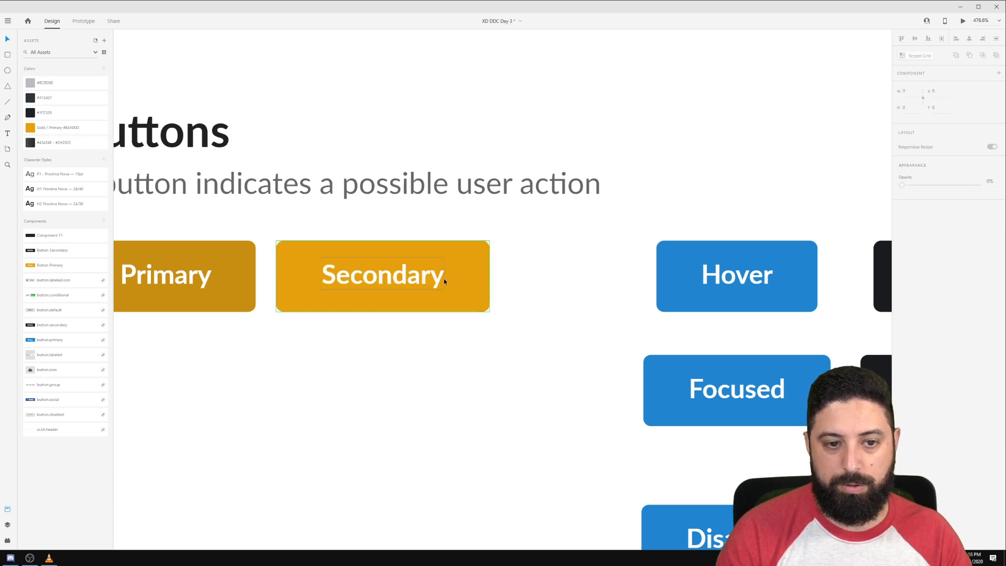
pyautogui.click(920, 88)
pyautogui.click(929, 101)
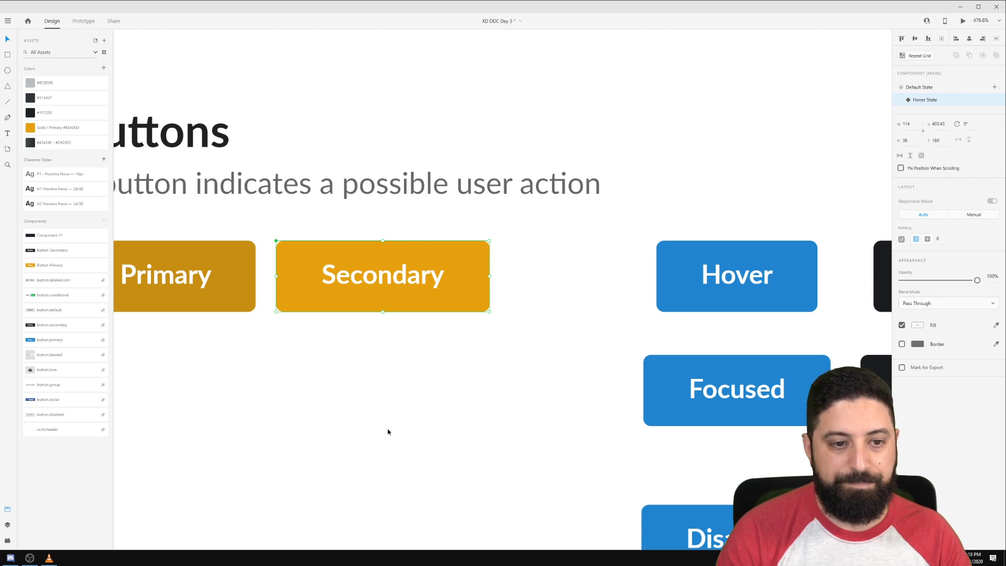
# Switch the Secondary button component from its Hover State to its Default State.
pyautogui.doubleClick(466, 258)
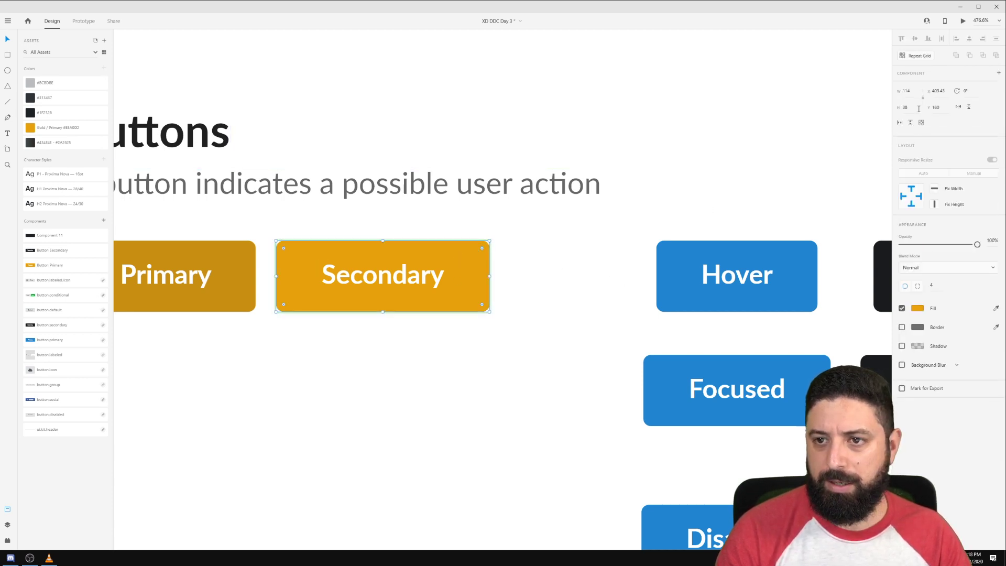
pyautogui.click(529, 298)
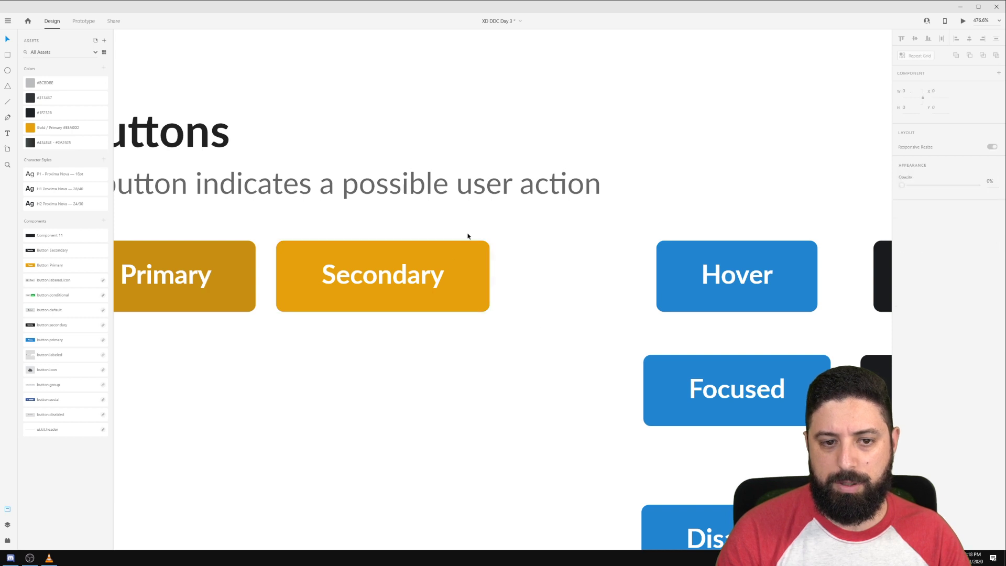
pyautogui.click(478, 249)
pyautogui.click(919, 87)
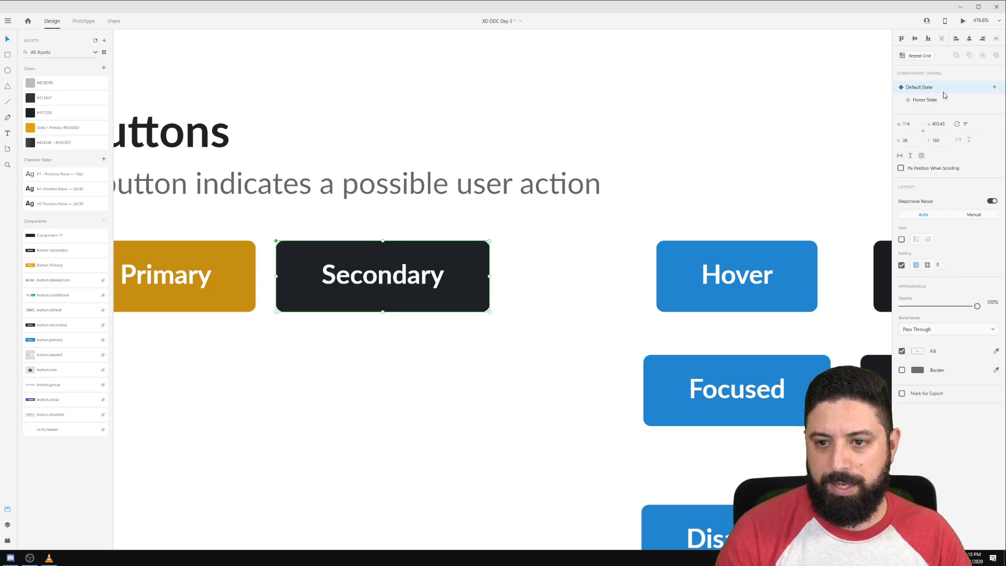
pyautogui.click(901, 370)
pyautogui.click(917, 370)
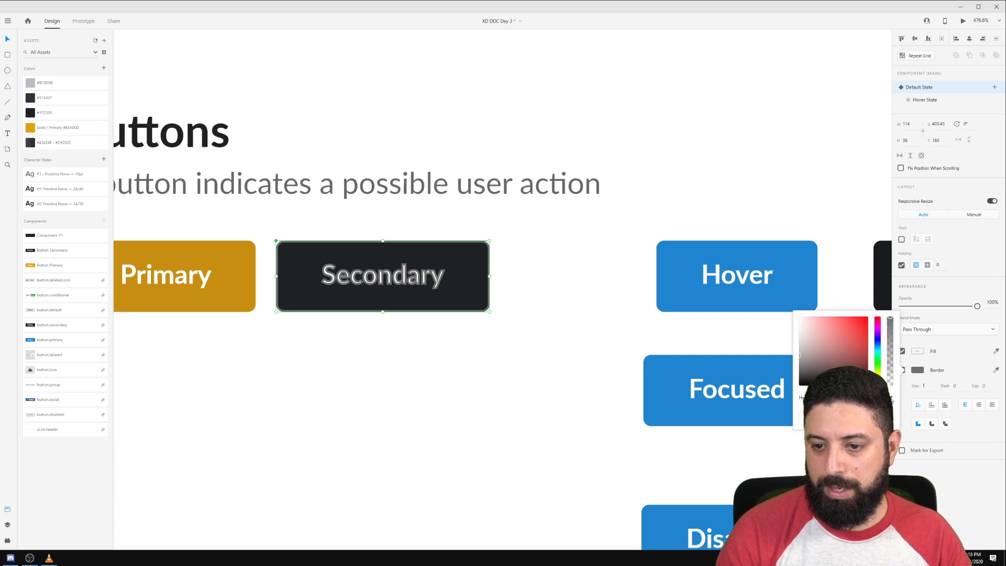
pyautogui.click(890, 400)
pyautogui.click(30, 113)
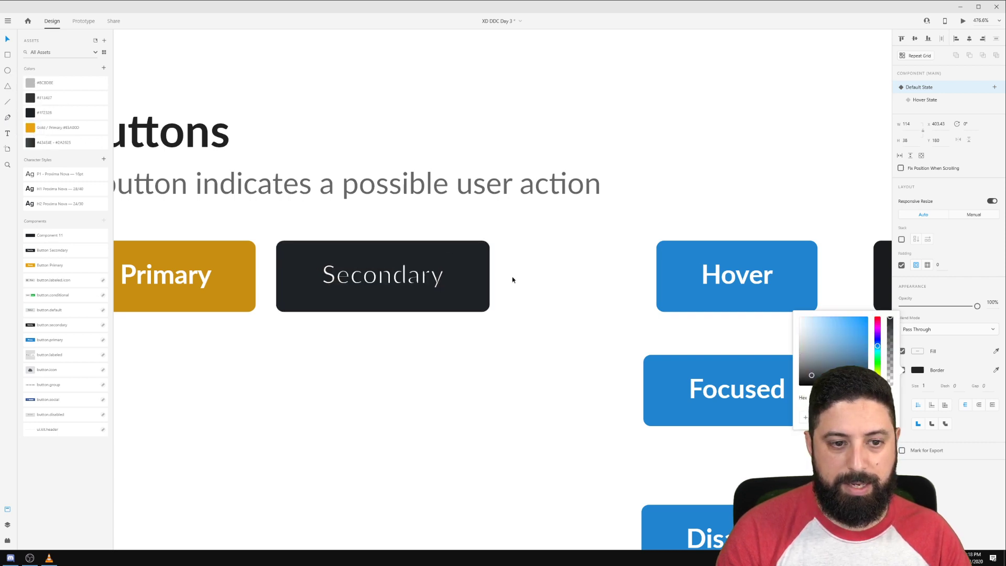
pyautogui.hotkey('ctrl', 'z')
pyautogui.hotkey('ctrl', 'z')
pyautogui.click(569, 327)
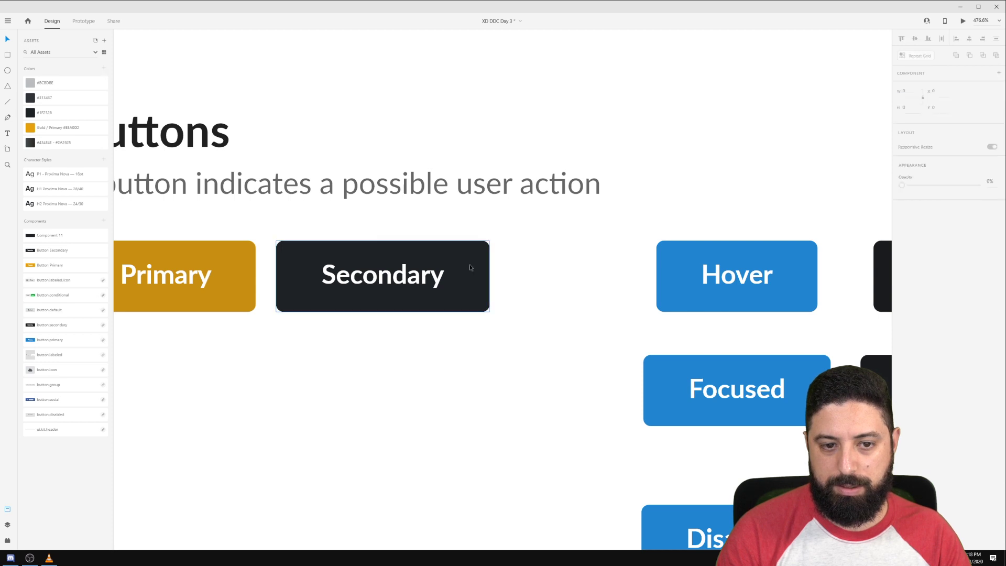
# Give the Secondary button's Default State background rectangle a near-black border sampled from the saved colors and turn off its fill.
pyautogui.click(469, 267)
pyautogui.click(902, 328)
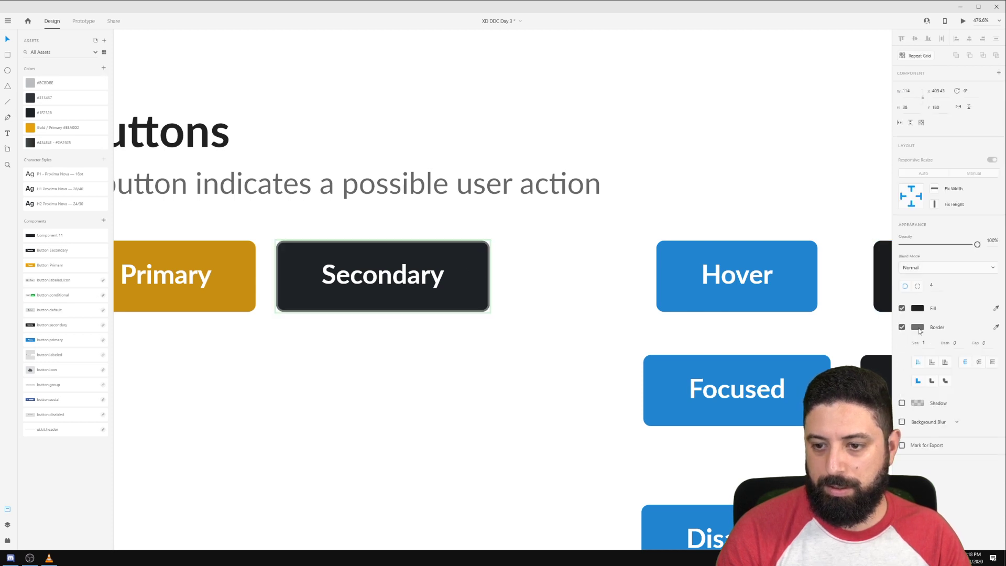
pyautogui.click(995, 327)
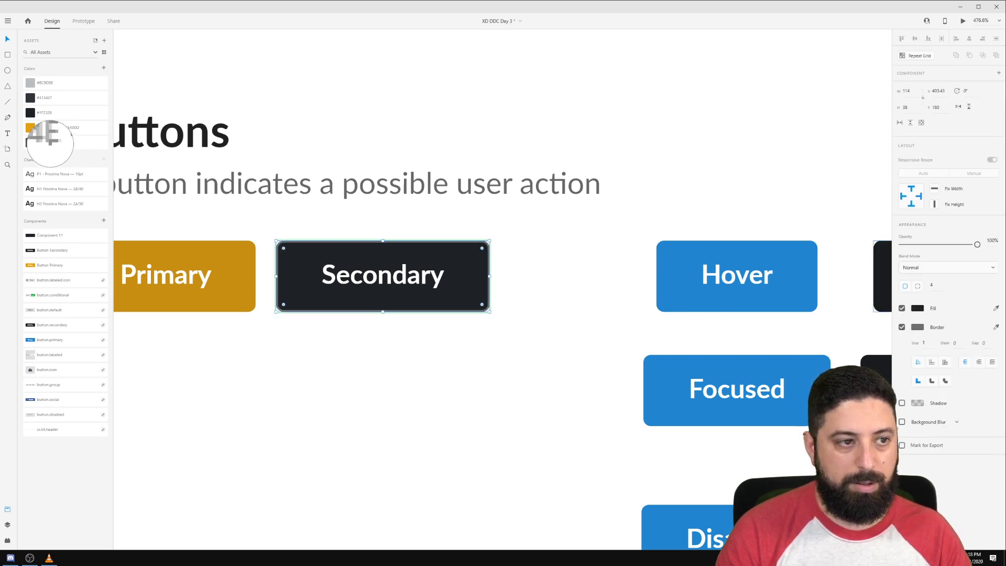
pyautogui.click(32, 116)
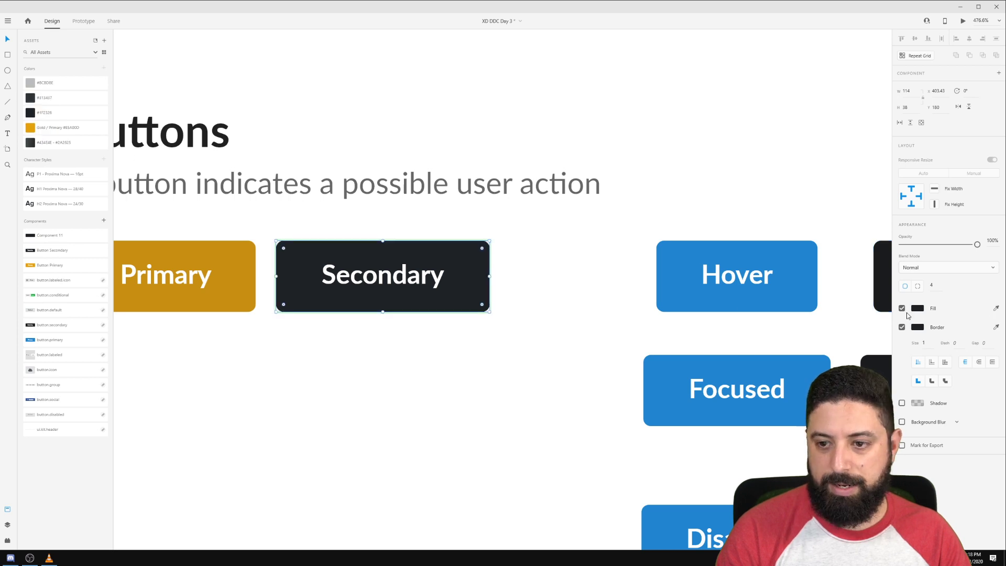
pyautogui.click(902, 308)
# Recolor the Secondary label in the Default State with the saved near-black color.
pyautogui.doubleClick(389, 281)
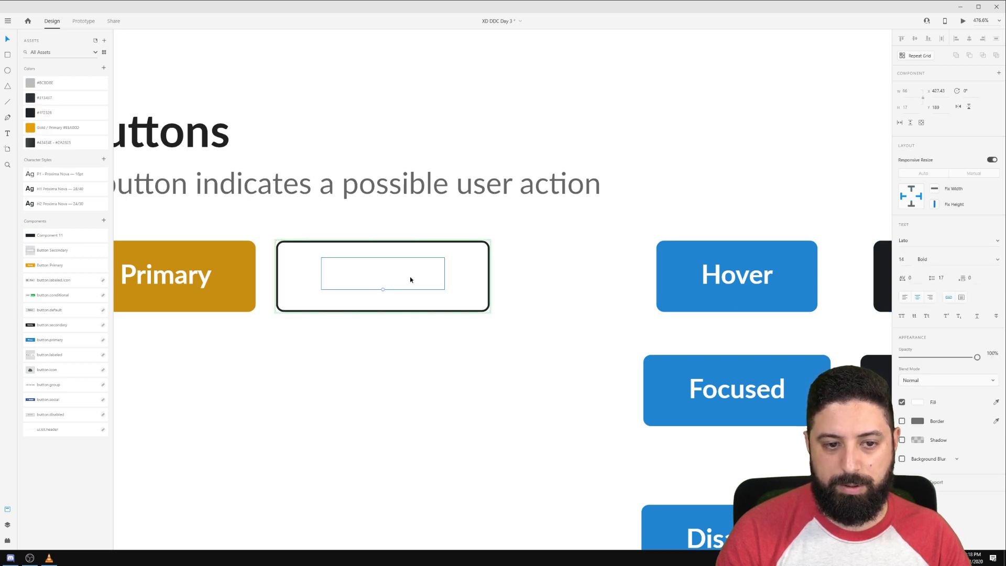
pyautogui.click(47, 115)
pyautogui.click(386, 449)
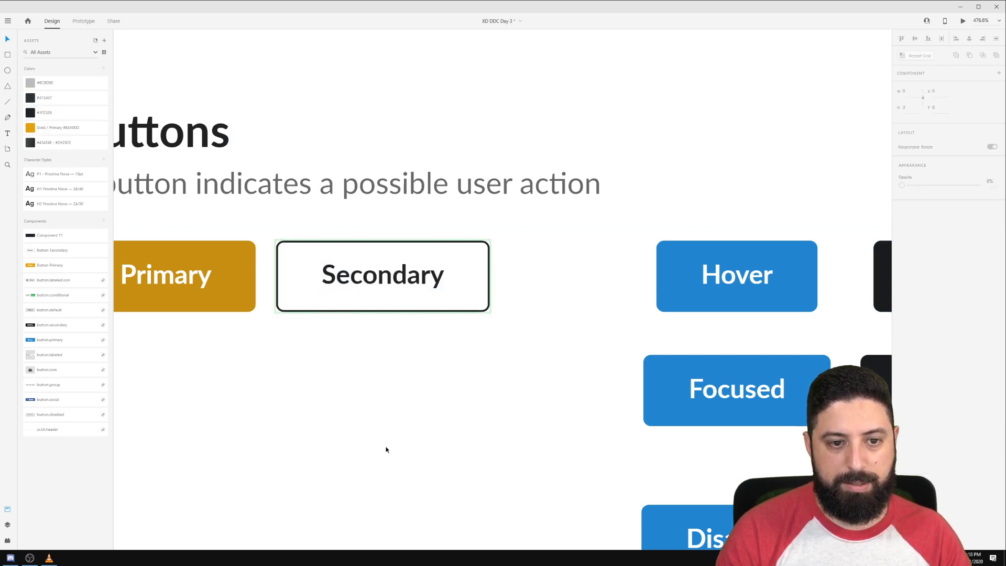
# Fill the Secondary button's Hover State with the near-black color sampled from its border.
pyautogui.click(430, 294)
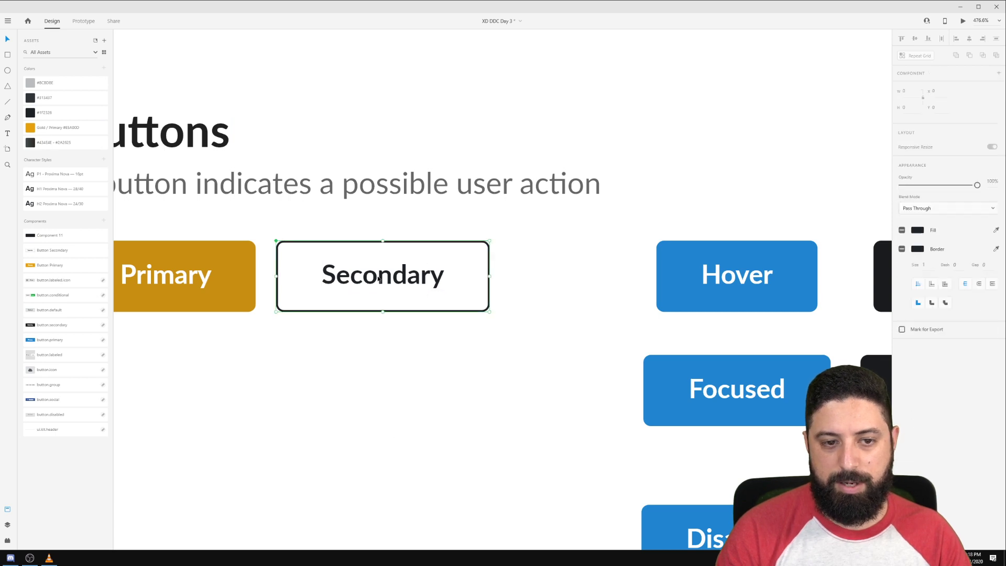
pyautogui.click(922, 101)
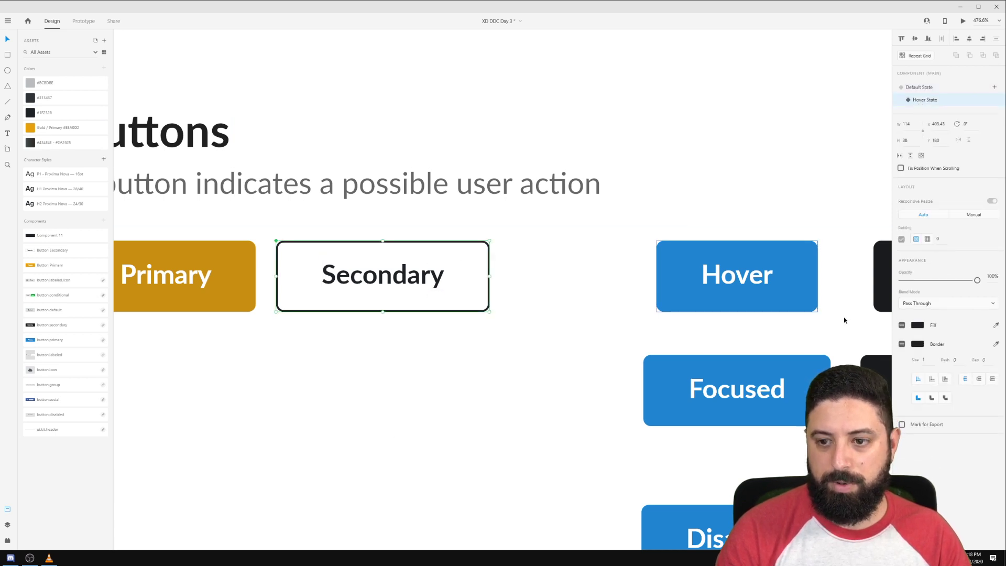
pyautogui.click(901, 325)
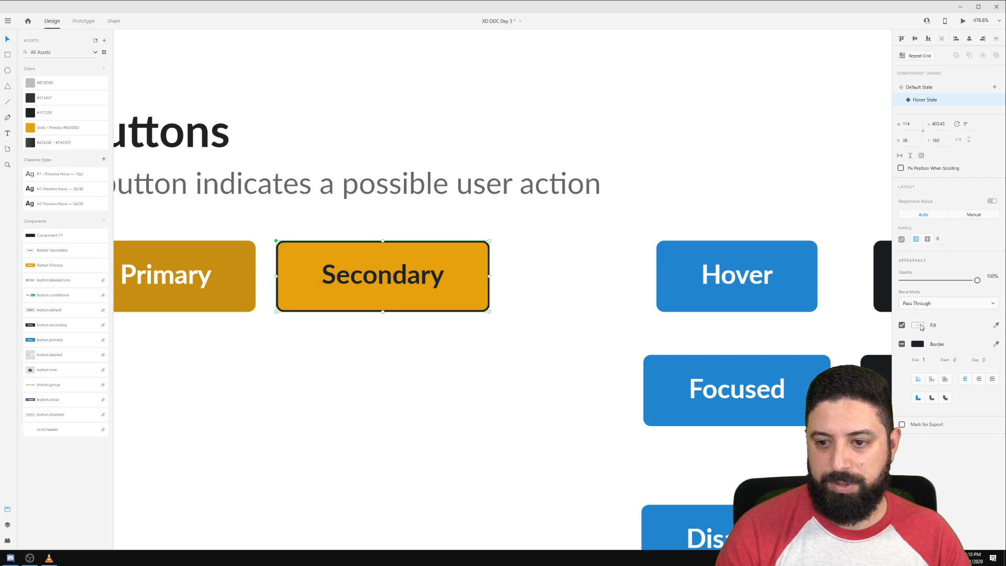
pyautogui.click(995, 325)
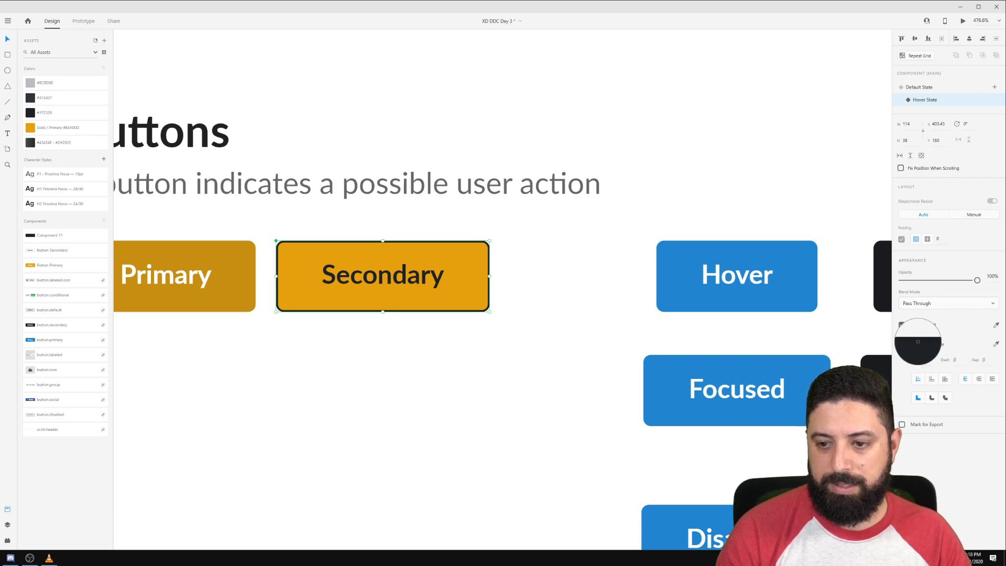
pyautogui.click(916, 343)
# Change the Secondary label's fill to white in the Hover State.
pyautogui.doubleClick(384, 272)
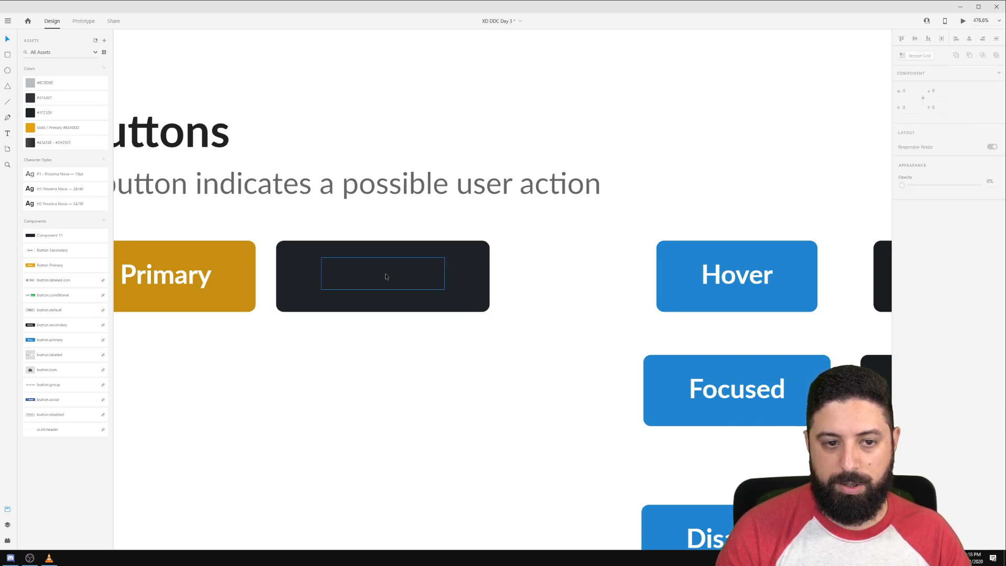
pyautogui.click(917, 401)
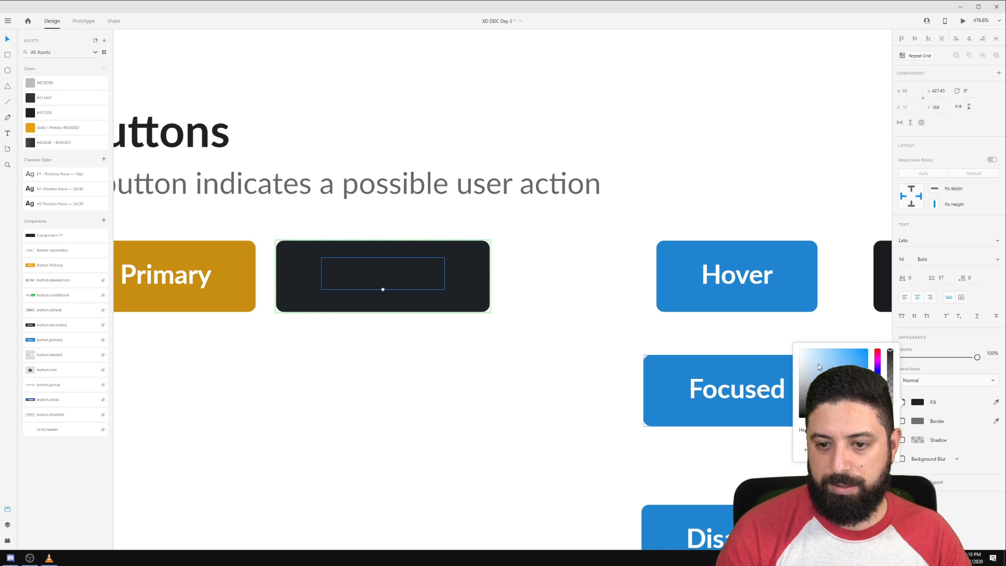
pyautogui.moveTo(818, 363); pyautogui.dragTo(717, 296)
pyautogui.click(575, 258)
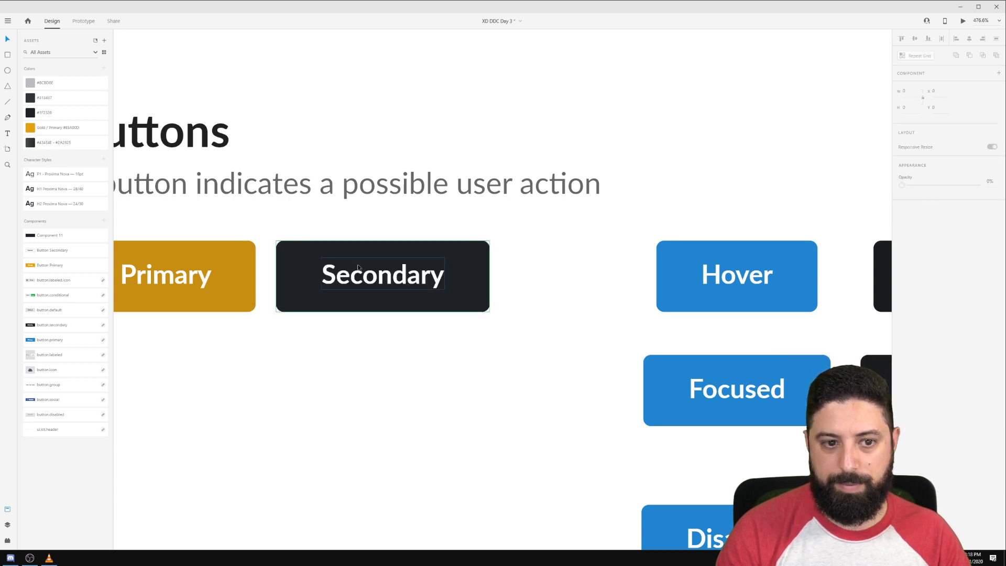
# Select the Primary button, preview the prototype to check both buttons, and close the preview.
pyautogui.moveTo(205, 411); pyautogui.dragTo(399, 371)
pyautogui.click(372, 252)
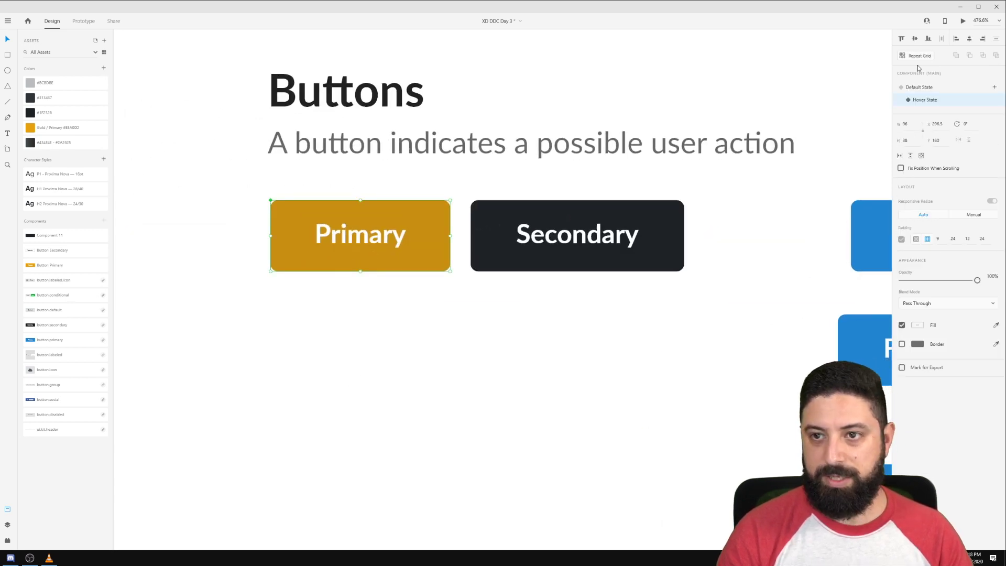
pyautogui.click(962, 22)
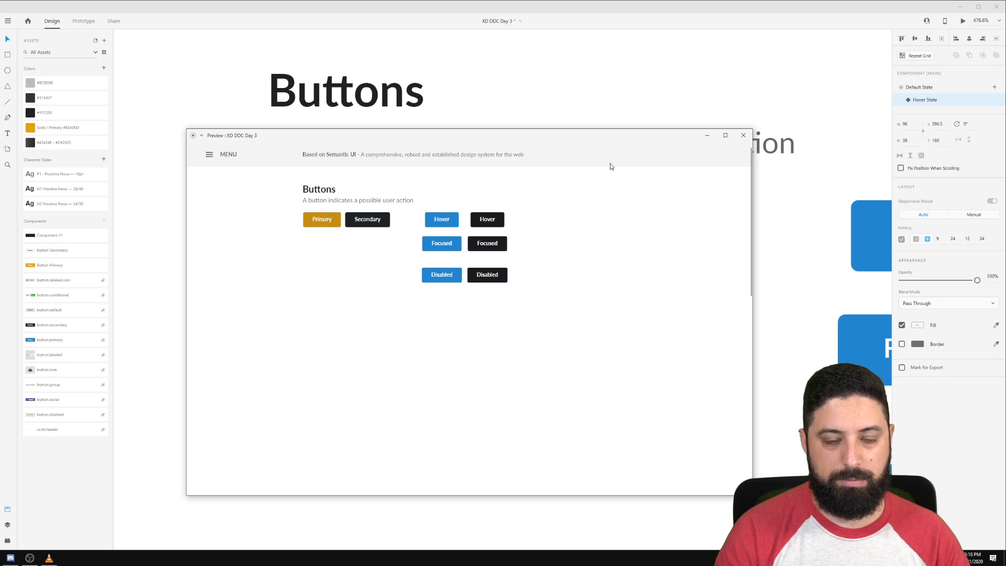
pyautogui.click(741, 136)
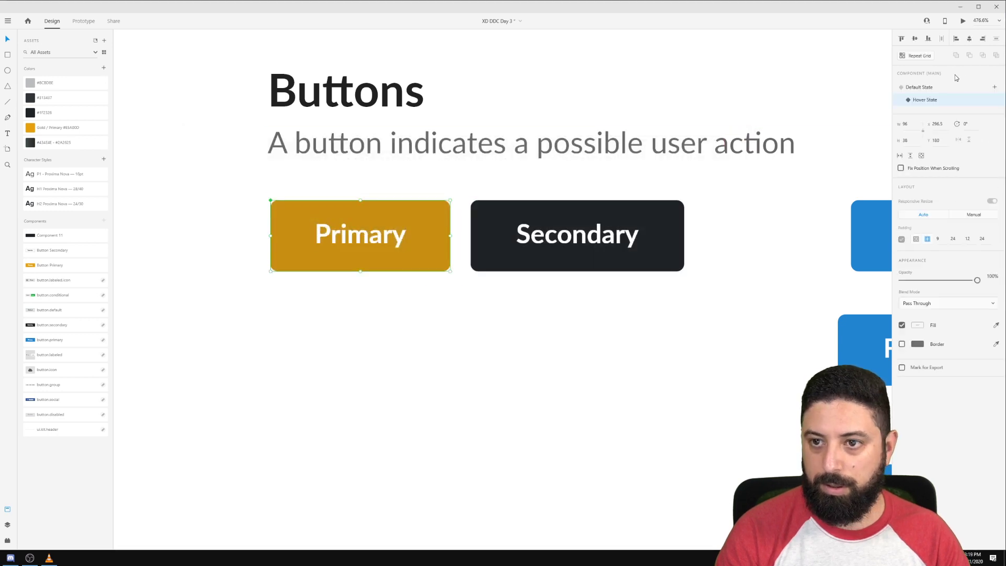
# Set both the Primary and Secondary button components back to their Default State.
pyautogui.click(921, 91)
pyautogui.click(567, 247)
pyautogui.click(916, 88)
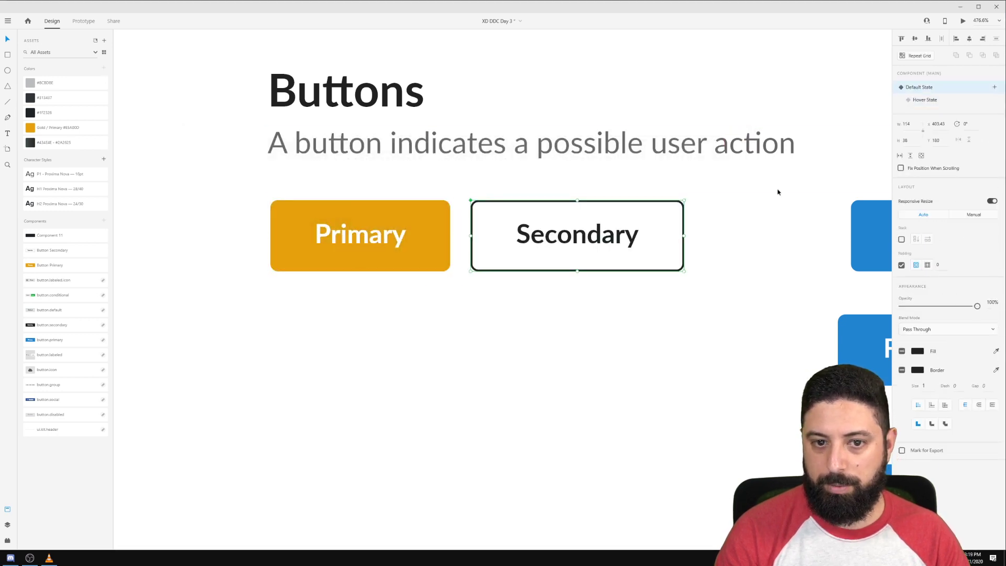
# Preview the prototype again to test the Primary and Secondary hover states, and close the preview.
pyautogui.click(778, 190)
pyautogui.click(395, 231)
pyautogui.hotkey('ctrl', 'Return')
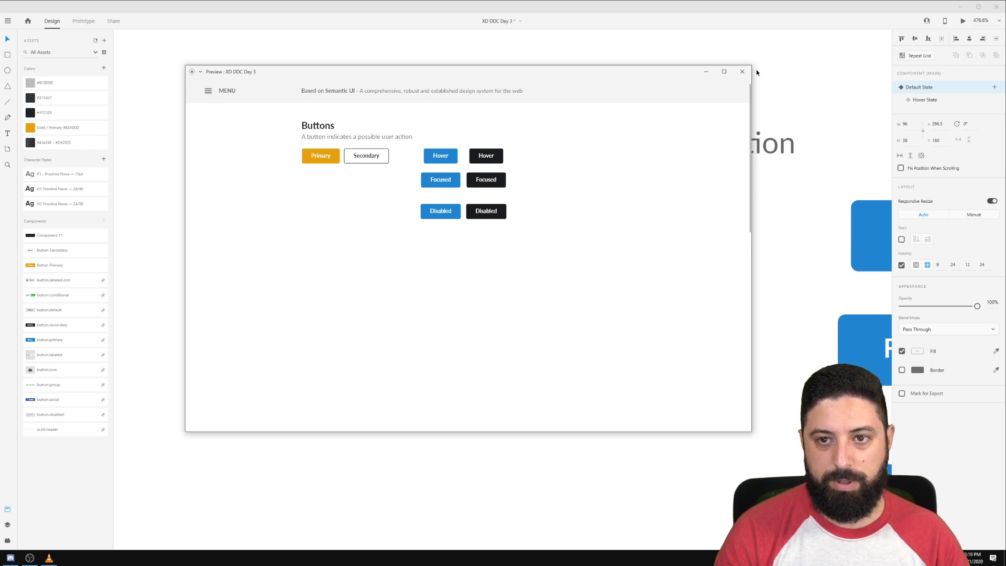
pyautogui.click(742, 71)
pyautogui.click(640, 57)
# Compare the Secondary button's Hover State with its Default State on the canvas.
pyautogui.click(593, 233)
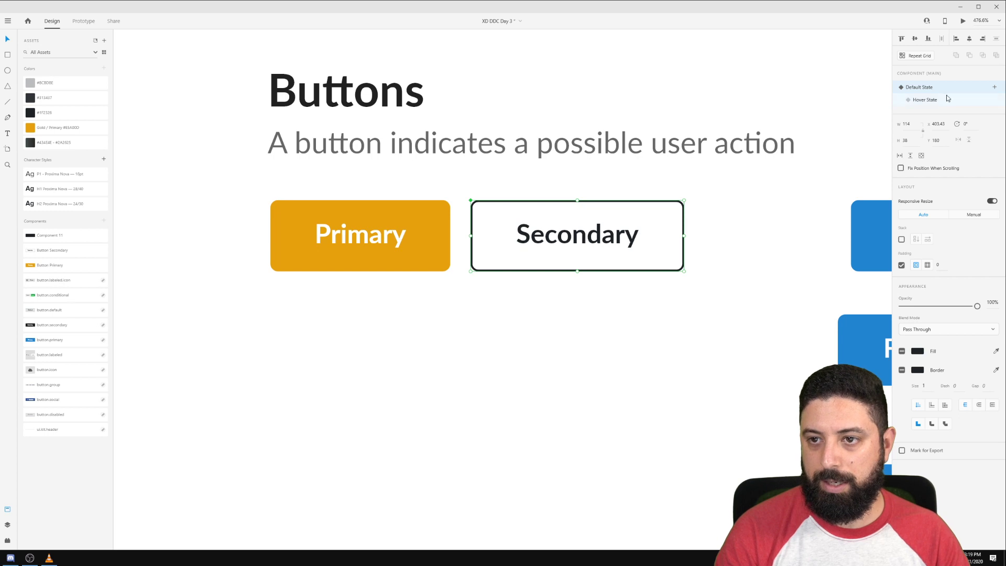
pyautogui.click(924, 100)
pyautogui.click(918, 87)
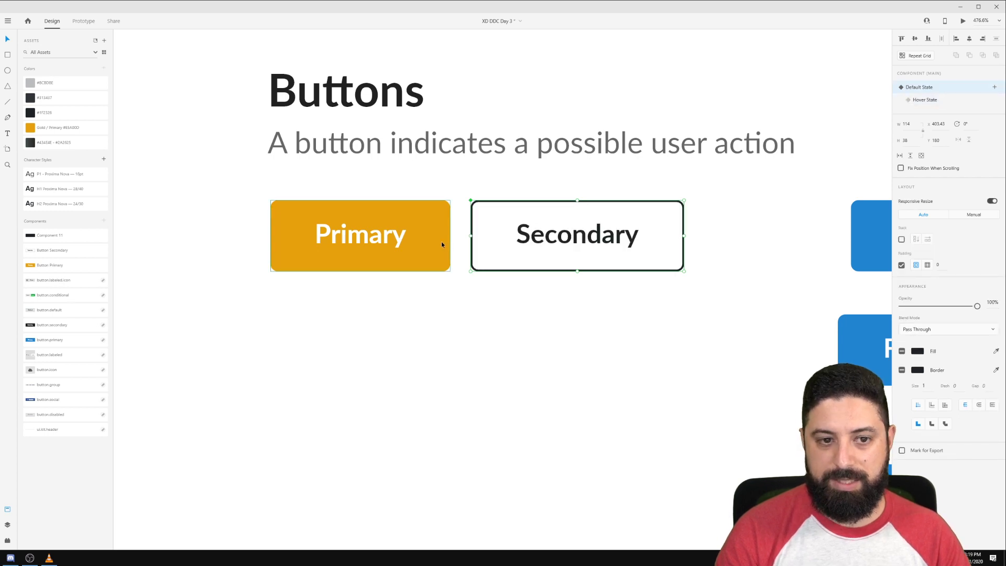
# Add a new state named Disabled to the Primary button component.
pyautogui.click(418, 247)
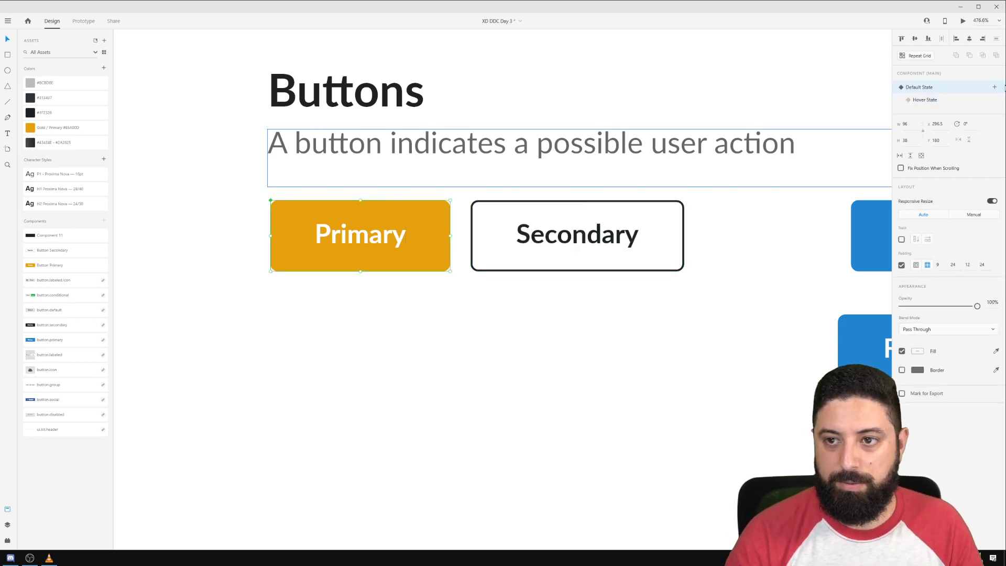
pyautogui.click(994, 87)
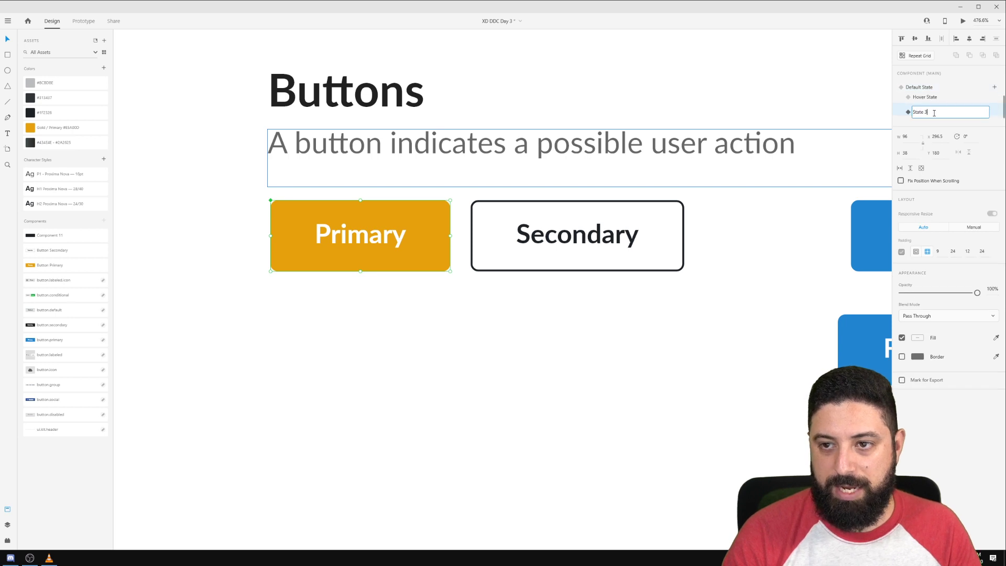
pyautogui.hotkey('ctrl', 'a')
pyautogui.write('Disab')
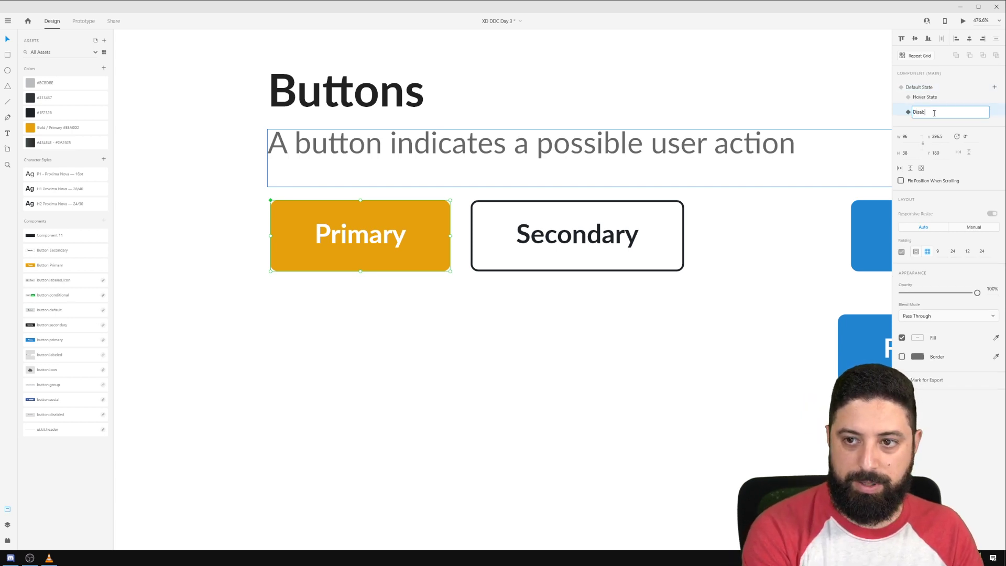
pyautogui.write('led')
pyautogui.press('Return')
pyautogui.click(509, 334)
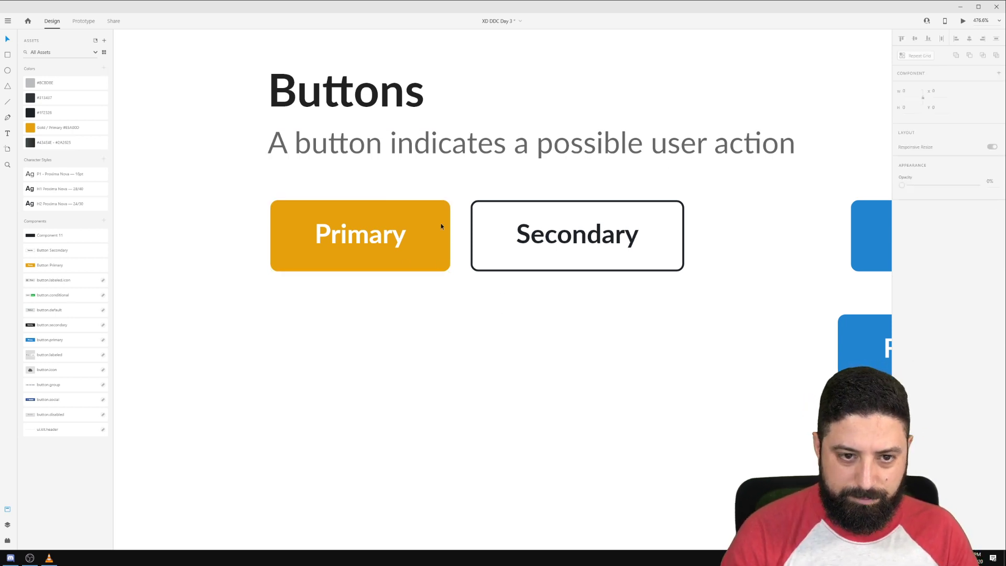
# In the Primary button's Disabled state, fill the background with the saved light gray and the label with the saved near-black.
pyautogui.click(437, 224)
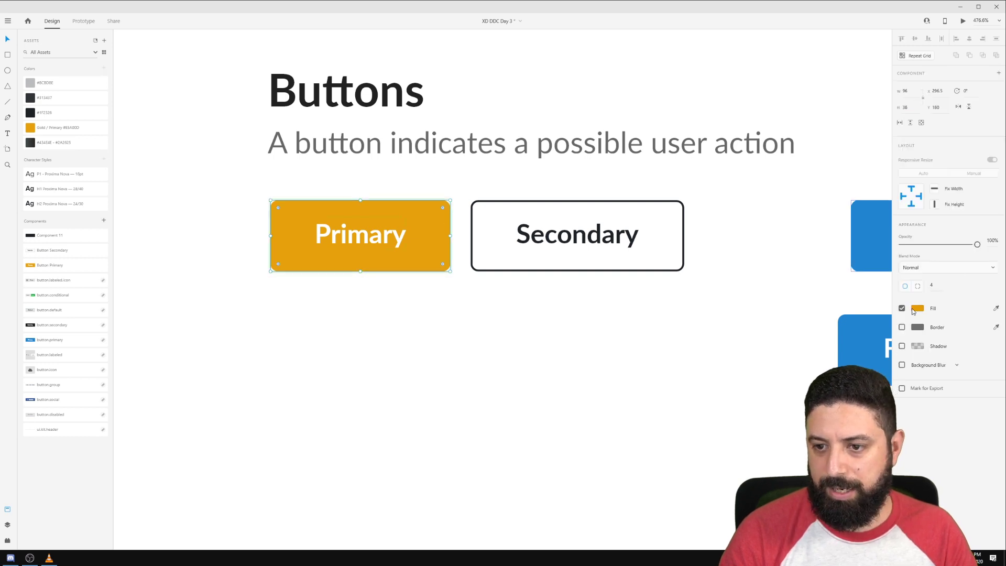
pyautogui.click(58, 85)
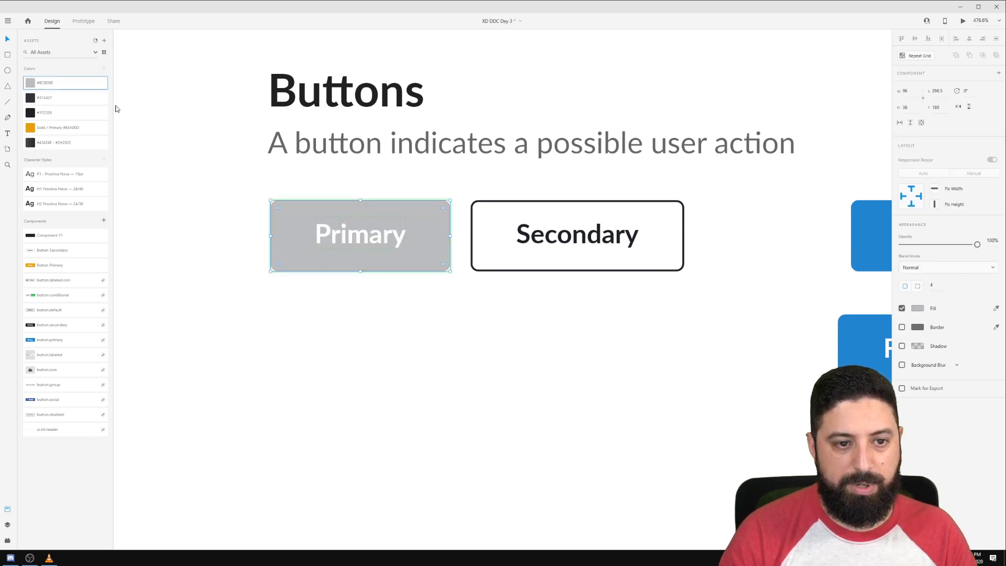
pyautogui.doubleClick(376, 238)
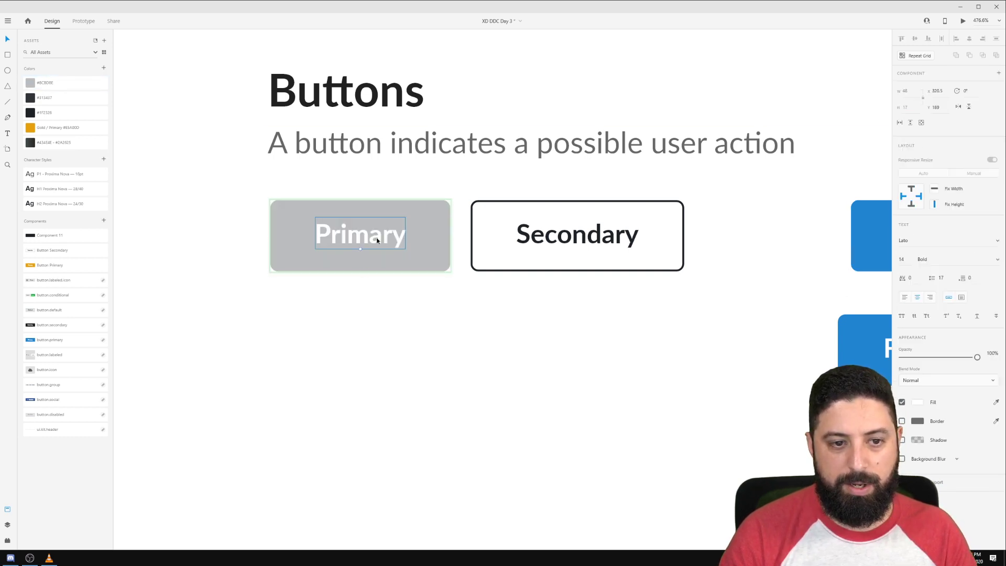
pyautogui.click(47, 112)
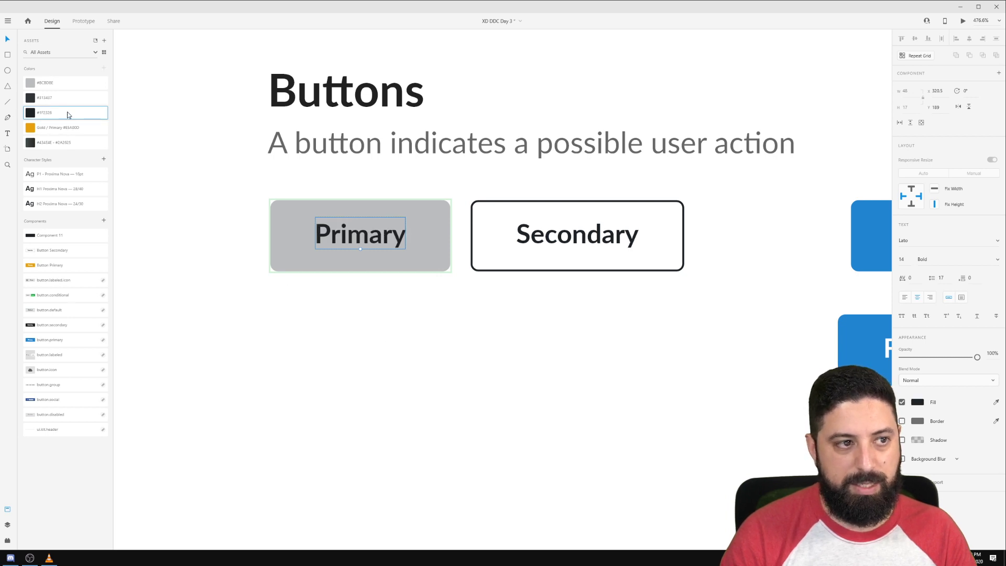
pyautogui.click(476, 341)
# Add a new state named Disabled to the Secondary button component.
pyautogui.click(542, 242)
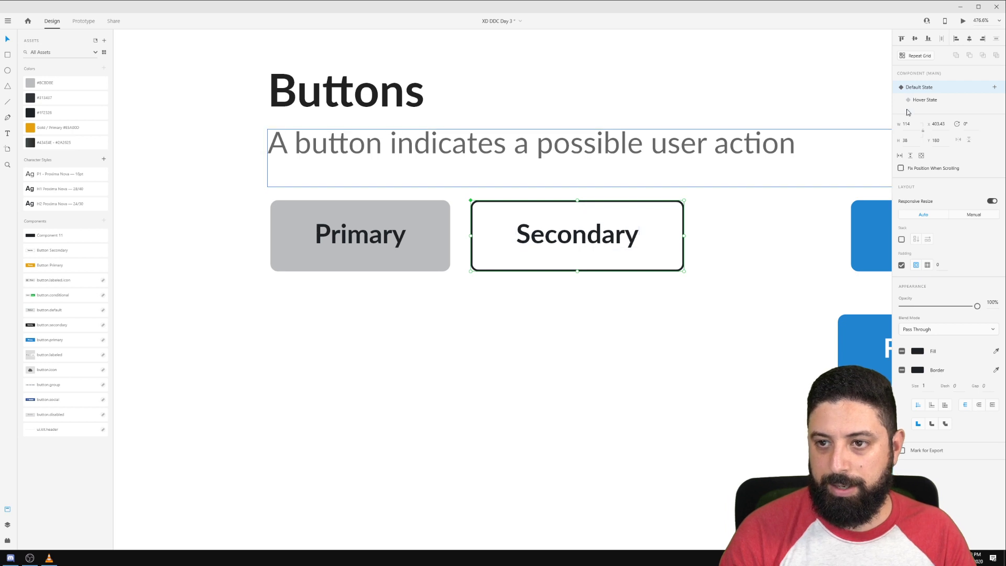
pyautogui.click(995, 87)
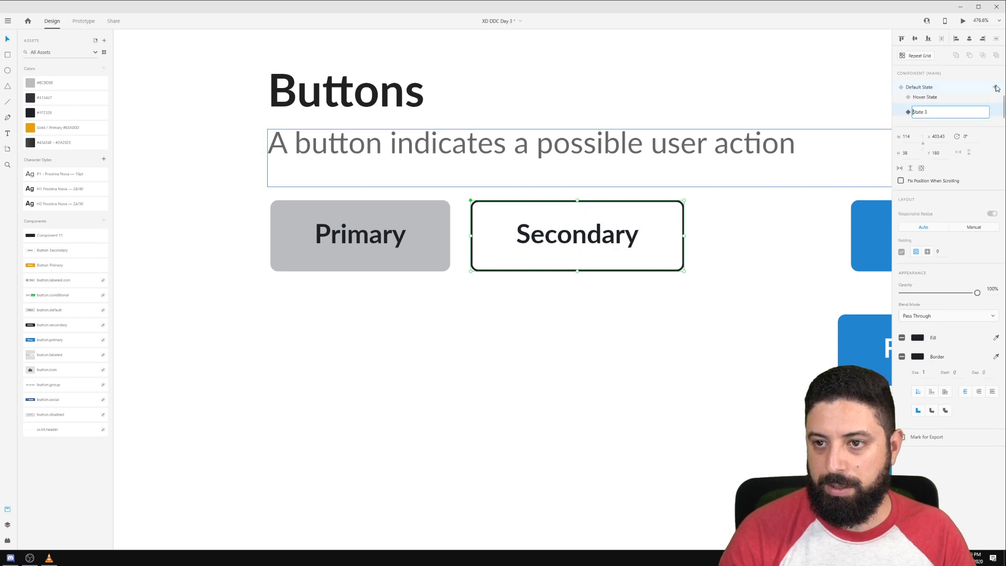
pyautogui.tripleClick(936, 112)
pyautogui.write('Disabled')
pyautogui.press('Return')
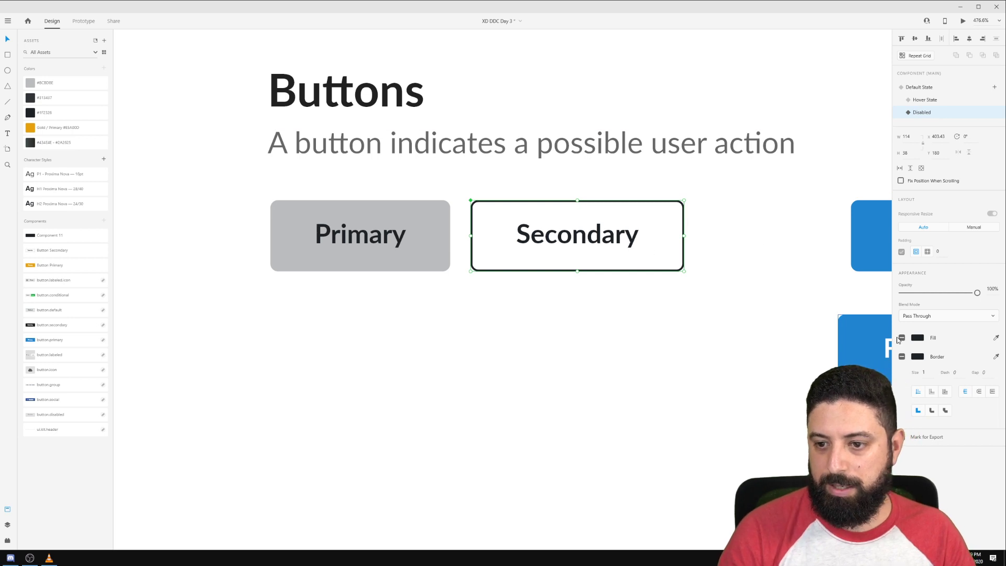
# In the Secondary button's Disabled state, sample the saved light gray swatch for both the label fill and the border.
pyautogui.click(917, 338)
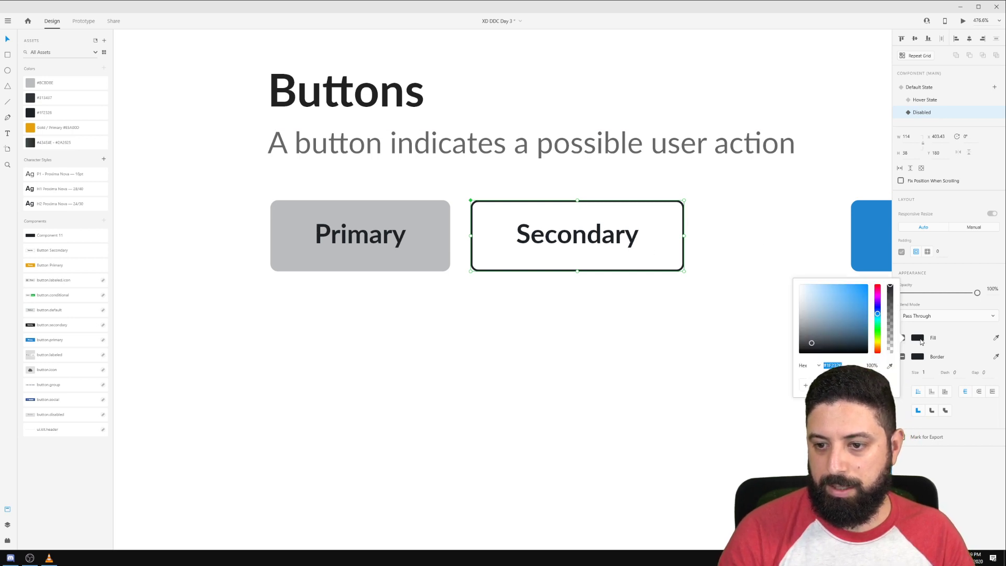
pyautogui.click(995, 339)
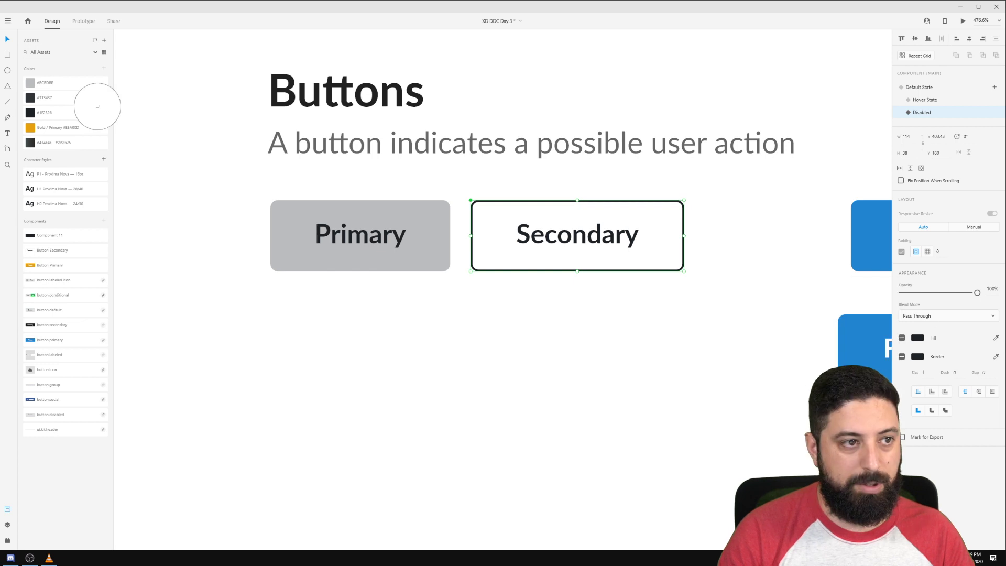
pyautogui.click(31, 84)
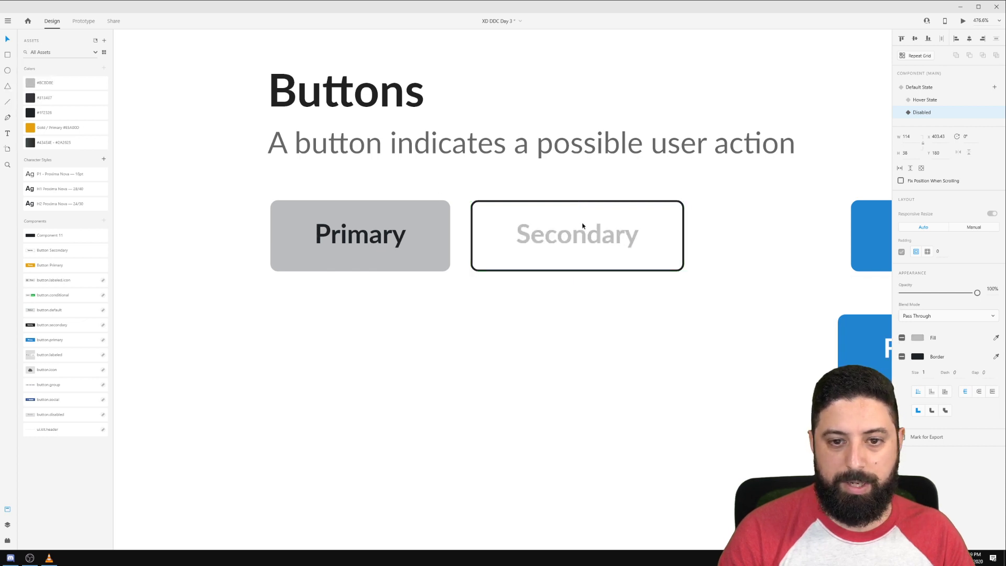
pyautogui.click(997, 356)
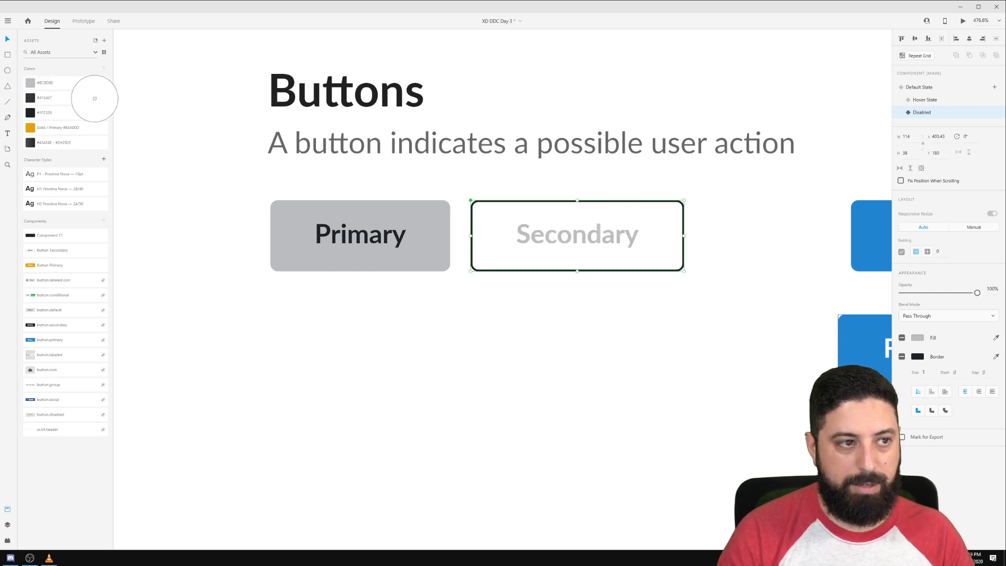
pyautogui.click(31, 82)
pyautogui.click(567, 330)
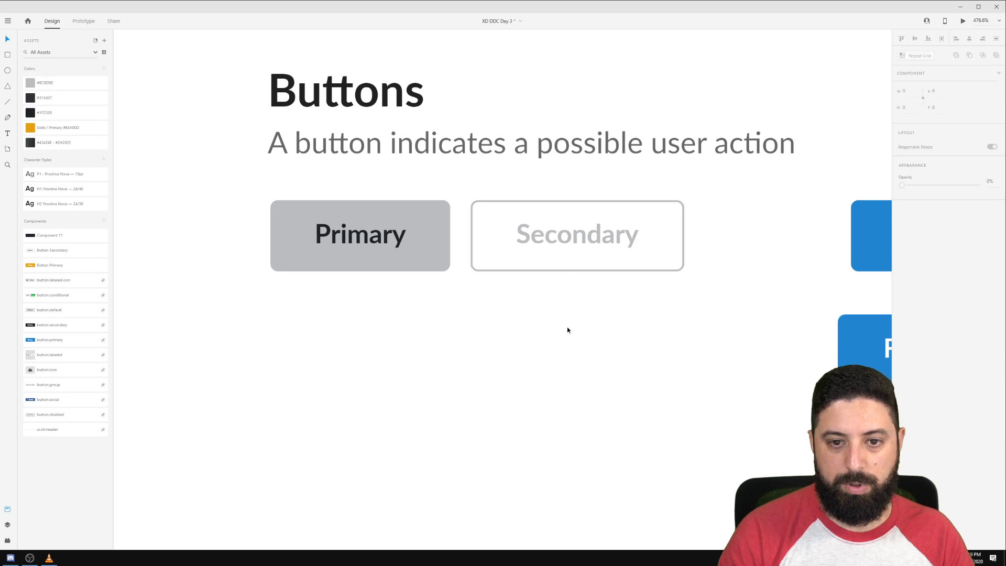
# Switch the Primary button back to its Default State and place a copy of it below the original.
pyautogui.click(580, 256)
pyautogui.scroll(-1, 624, 241)
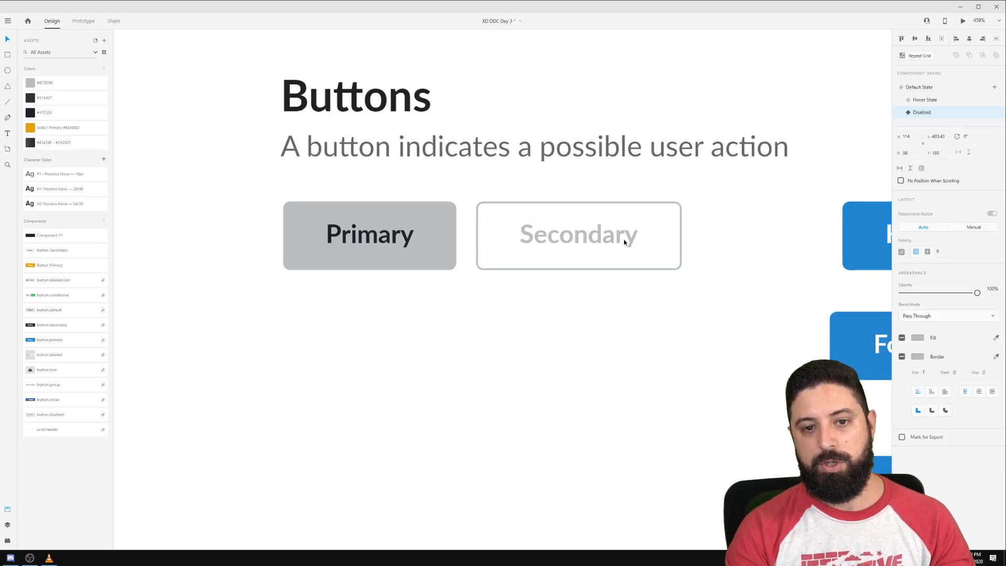
pyautogui.scroll(-3, 623, 241)
pyautogui.click(503, 238)
pyautogui.click(938, 91)
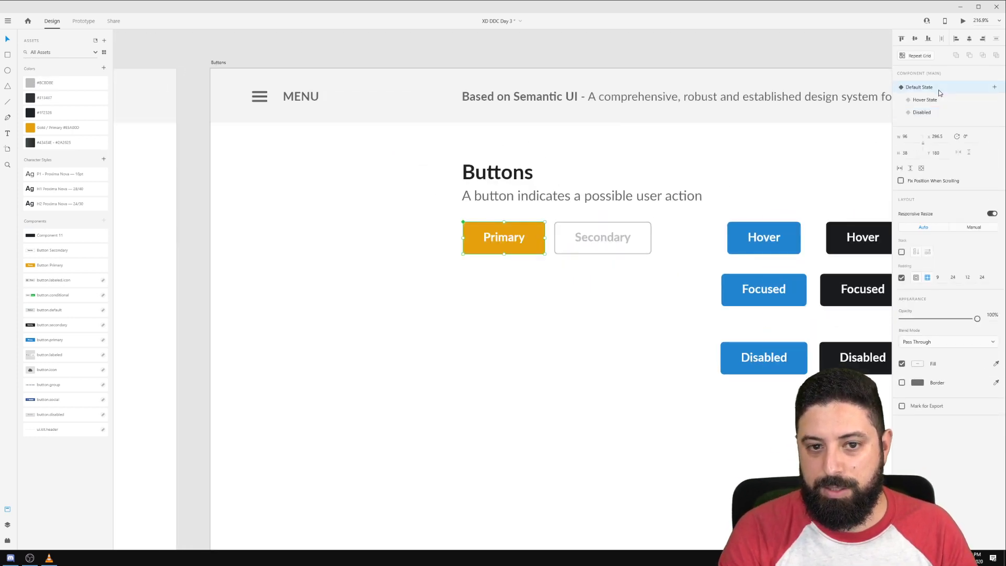
pyautogui.moveTo(506, 239); pyautogui.dragTo(508, 343)
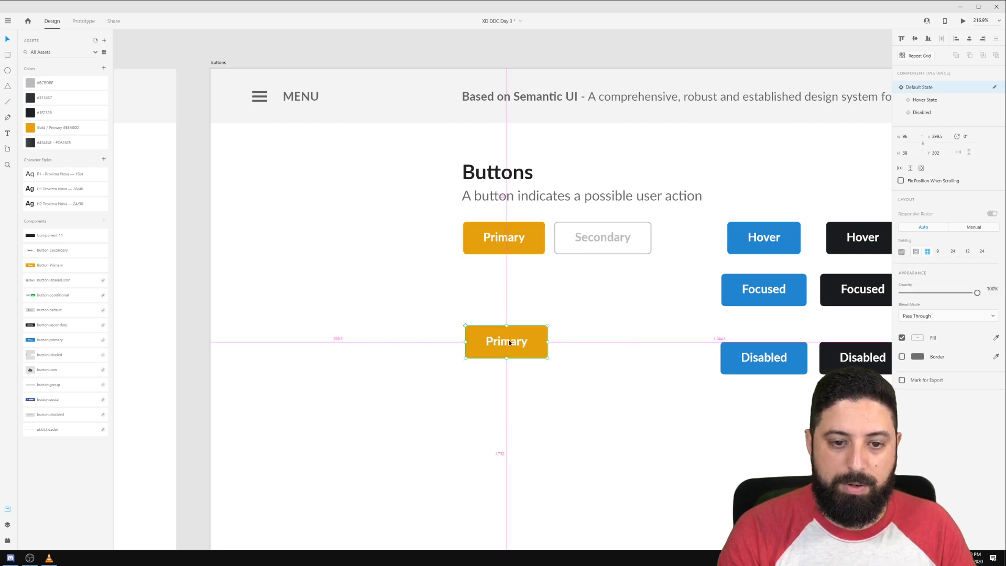
# Try the Hover State on the Primary copy, set it to Disabled, and move it up closer beneath the original button.
pyautogui.click(940, 103)
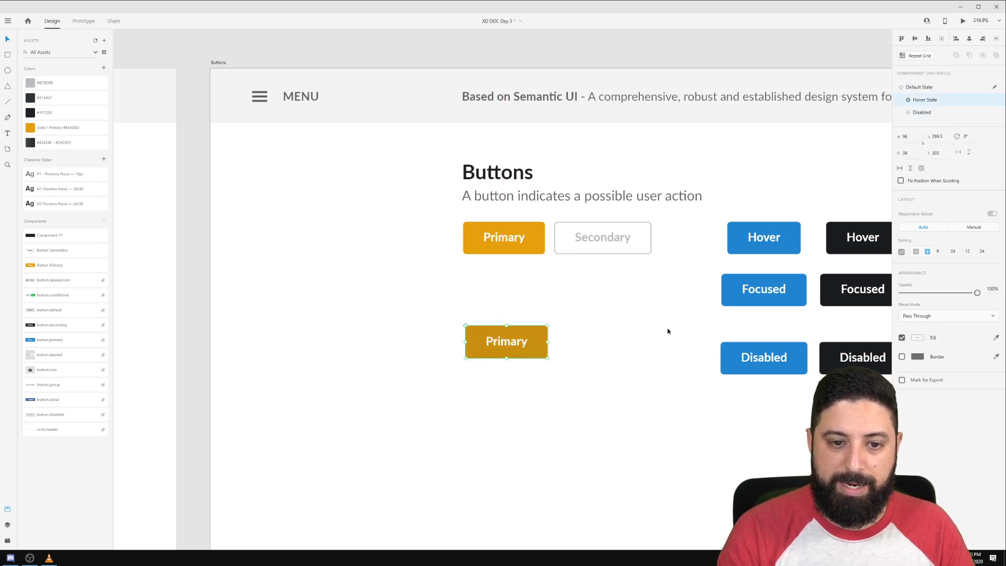
pyautogui.click(921, 112)
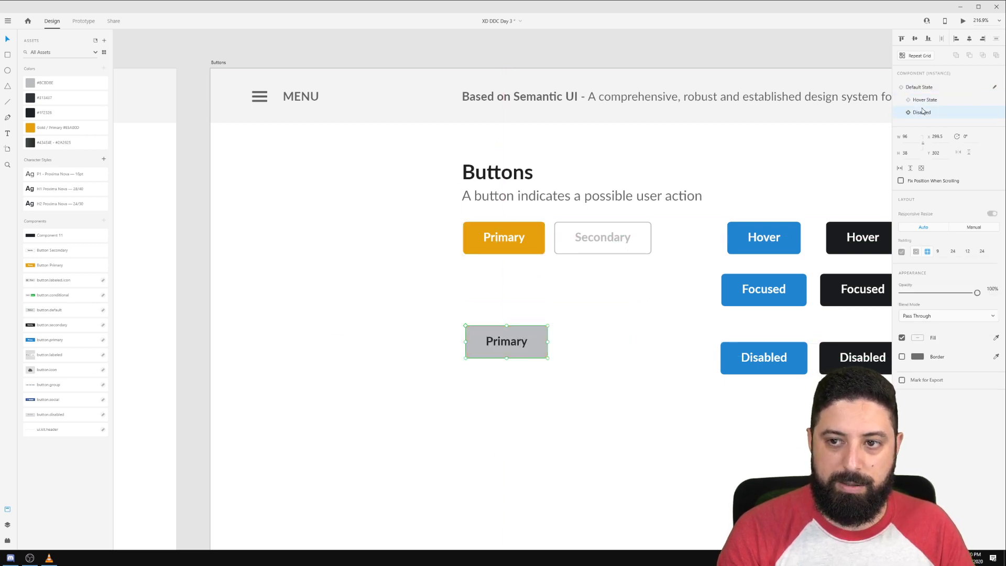
pyautogui.click(496, 352)
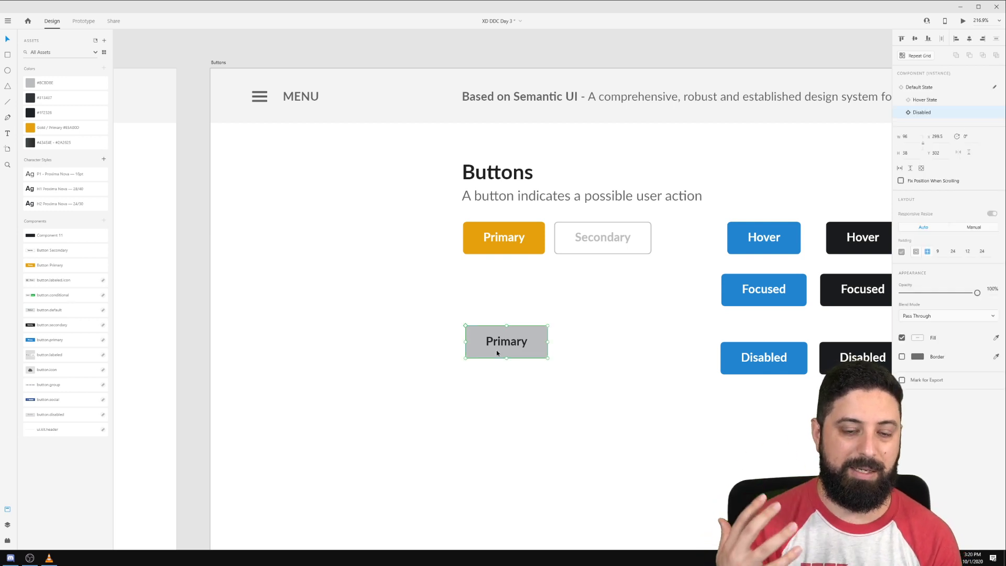
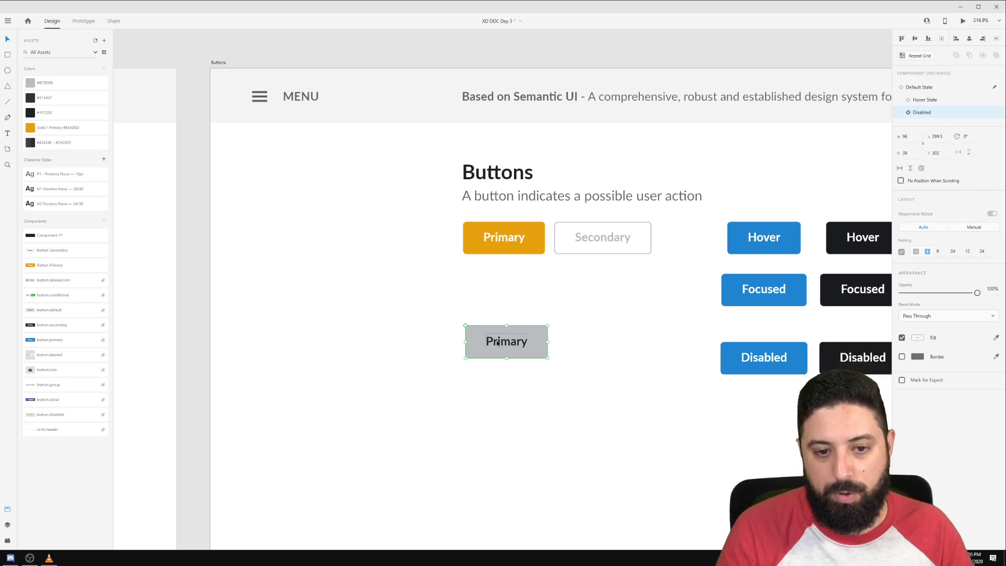
pyautogui.moveTo(513, 349); pyautogui.dragTo(511, 297)
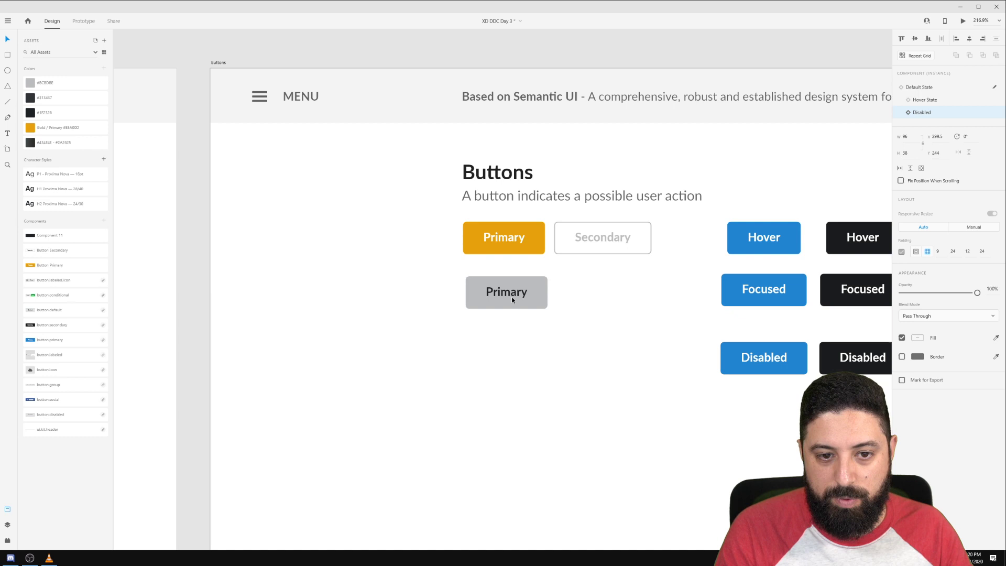
pyautogui.click(523, 348)
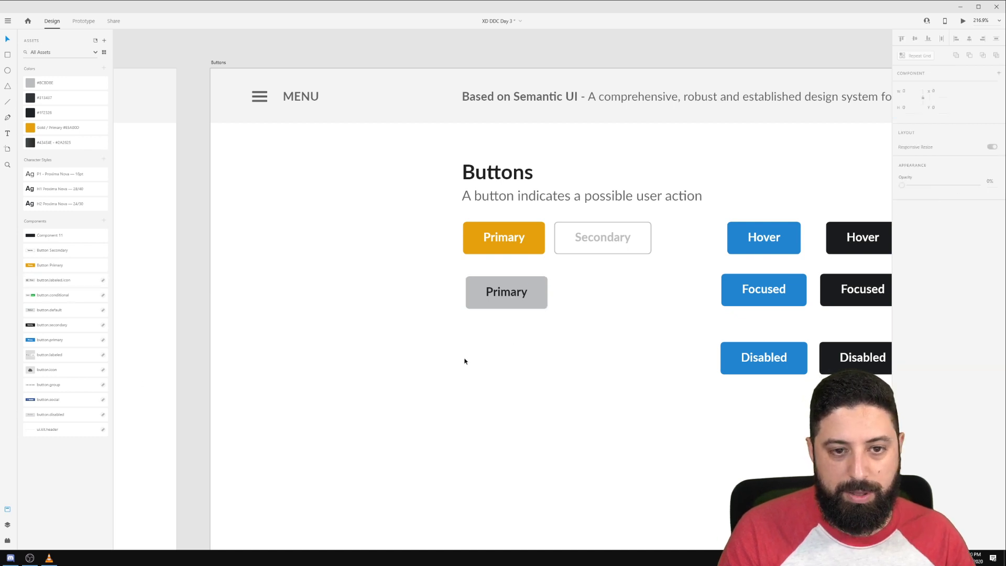
# Ungroup the Secondary button component and move its outline and label into the empty area below the gray Primary button.
pyautogui.press('r')
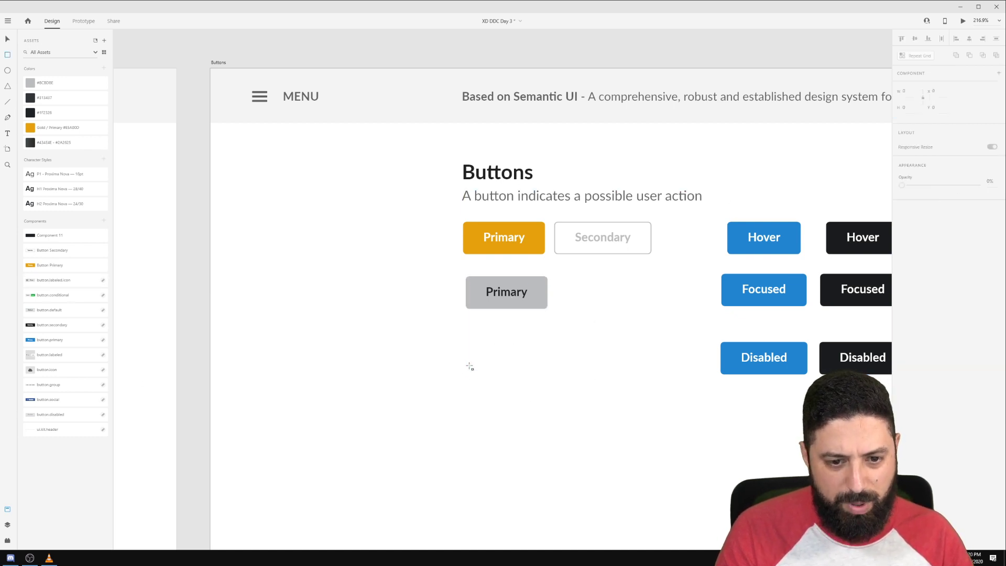
pyautogui.press('v')
pyautogui.click(603, 239)
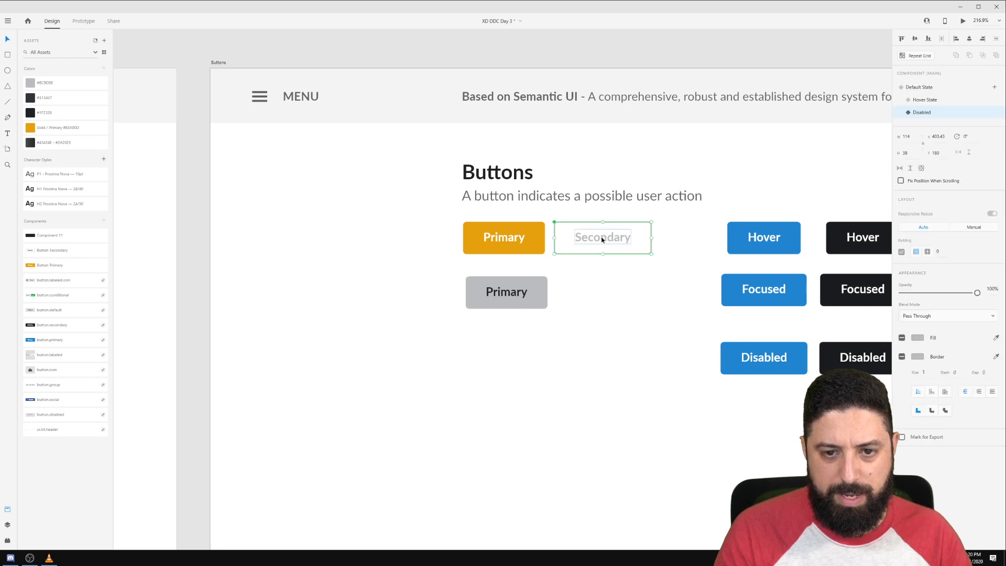
pyautogui.moveTo(602, 246); pyautogui.dragTo(510, 419)
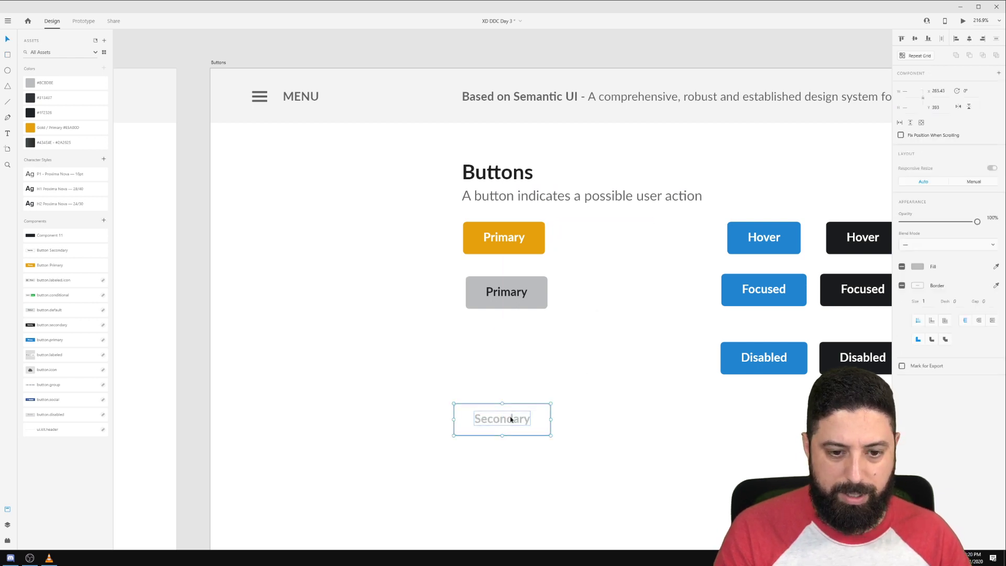
# Color the ungrouped Secondary label with the saved near-black swatch.
pyautogui.doubleClick(523, 417)
pyautogui.doubleClick(515, 418)
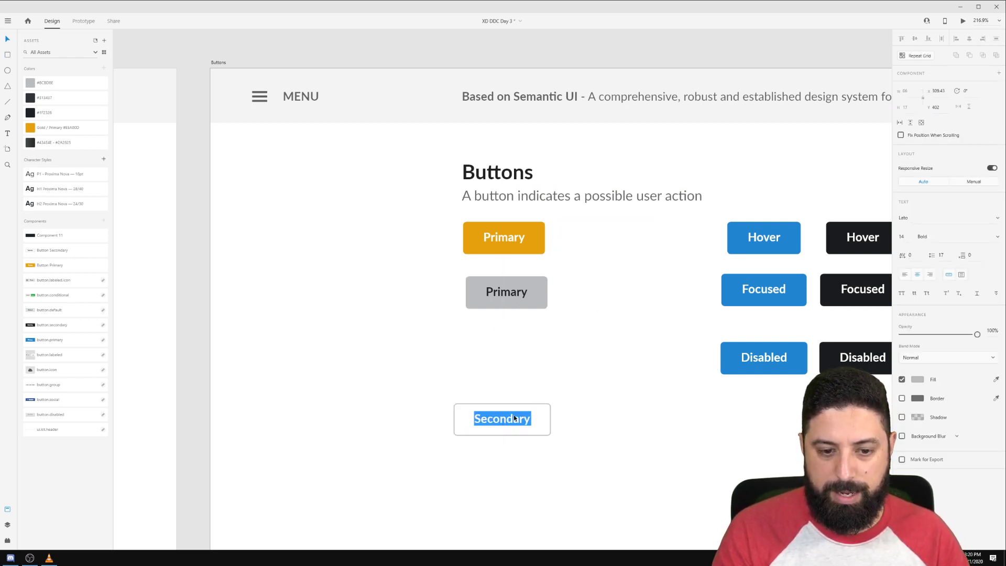
pyautogui.click(44, 112)
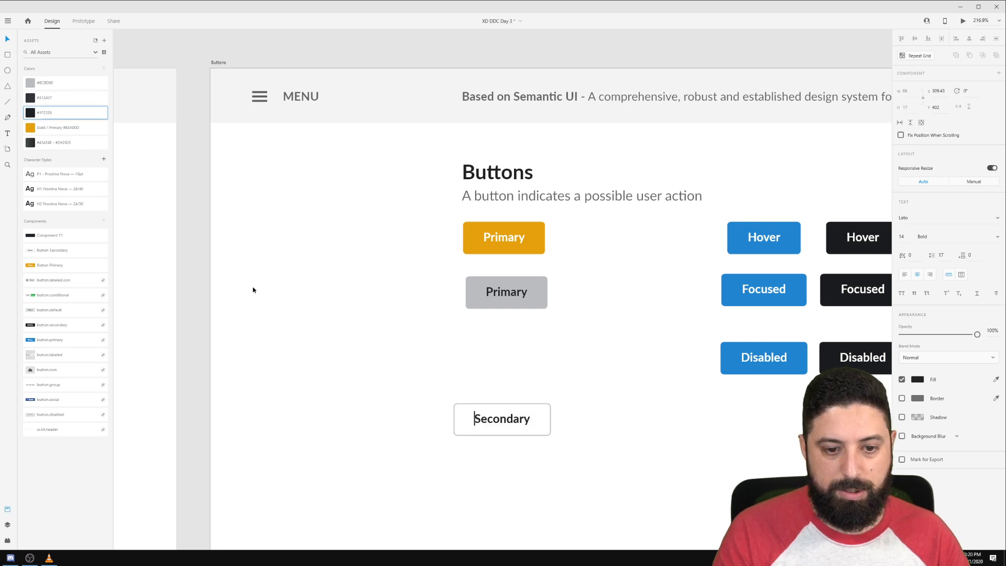
pyautogui.press('Escape')
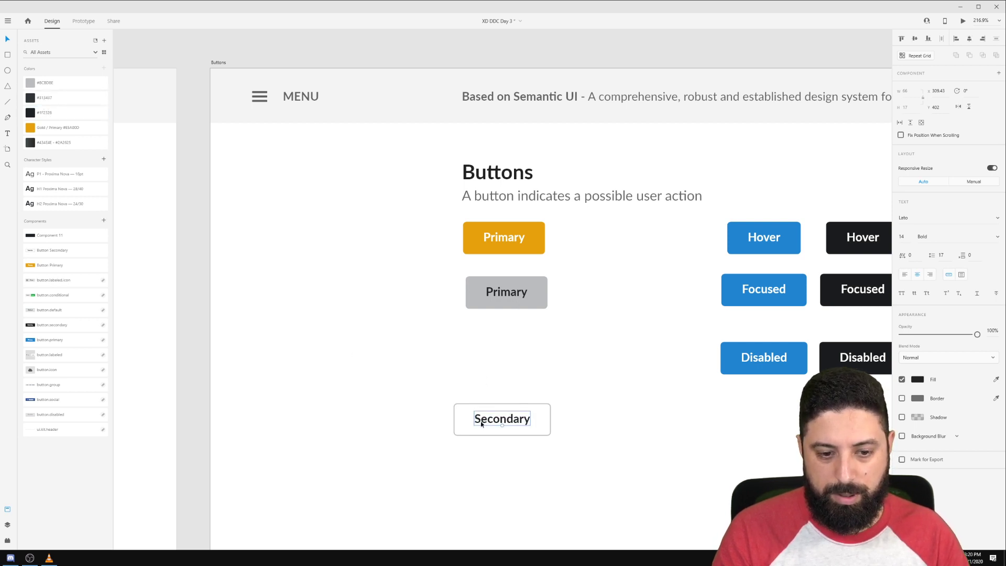
# Replace the ungrouped Secondary label's text with "Input Field" and left-align it.
pyautogui.doubleClick(481, 423)
pyautogui.doubleClick(481, 424)
pyautogui.press('BackSpace')
pyautogui.write('Input Field')
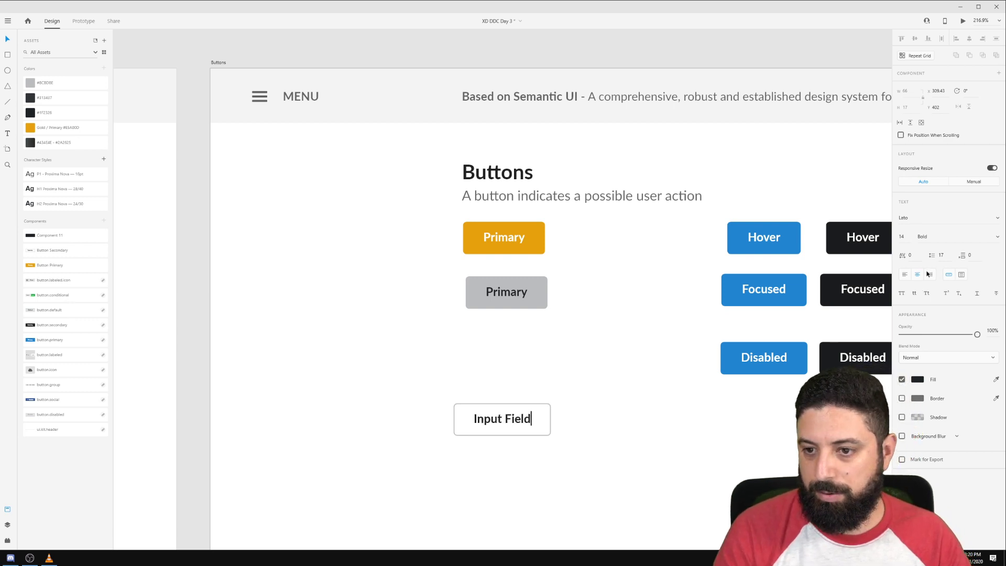
pyautogui.click(578, 427)
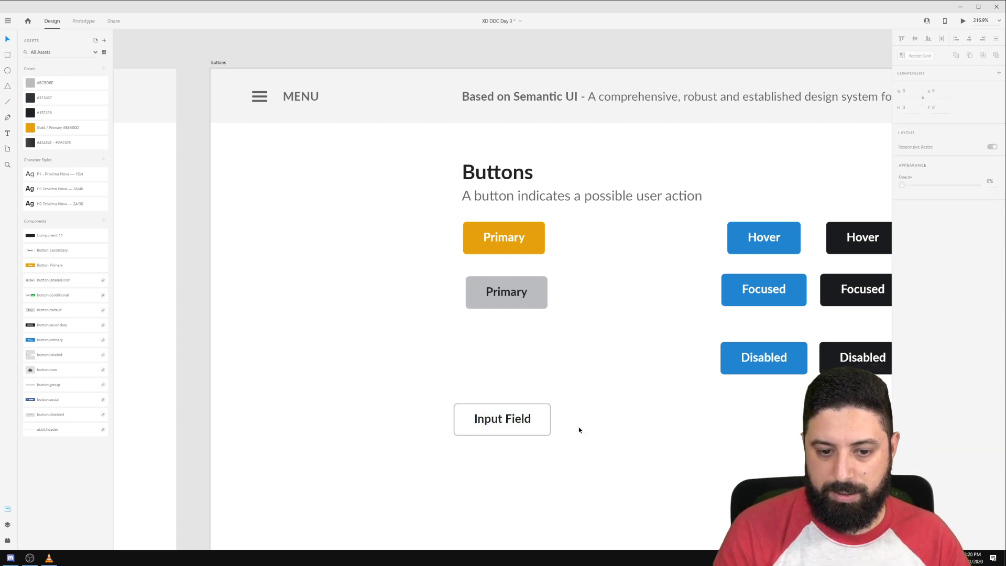
# Widen the outlined rectangle around the Input Field label to about 210 px by extending its right side.
pyautogui.click(547, 418)
pyautogui.moveTo(550, 419); pyautogui.dragTo(632, 411)
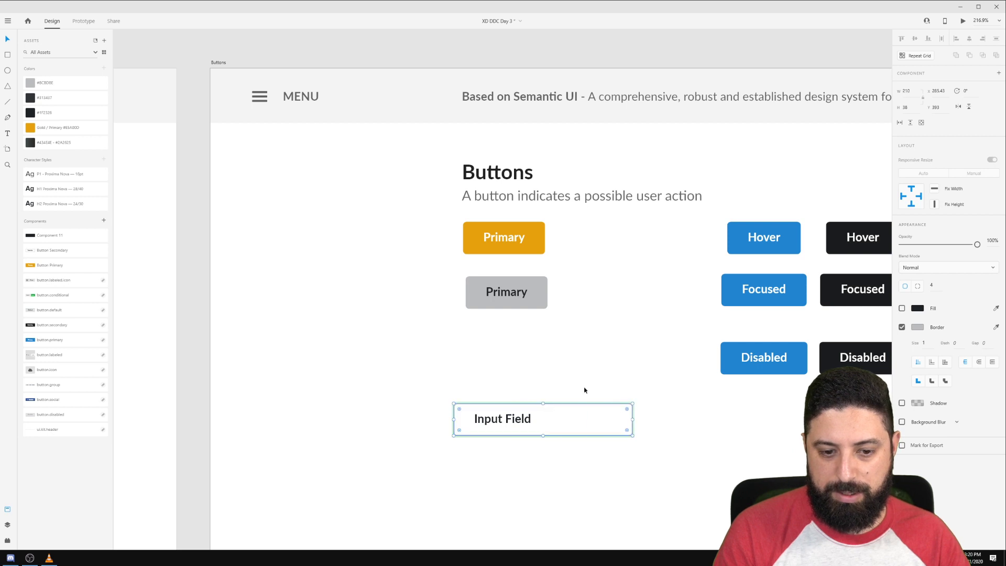
pyautogui.click(583, 389)
# Nudge the Input Field label 8 px to the left, closer to the rectangle's left edge.
pyautogui.scroll(4, 502, 432)
pyautogui.click(486, 405)
pyautogui.press('alt')
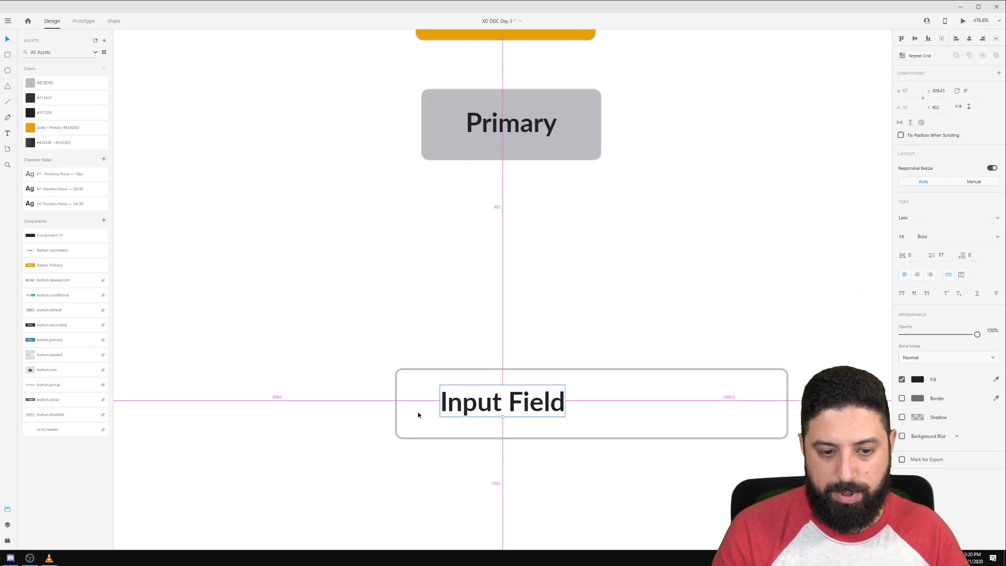
pyautogui.hotkey('shift', 'Left')
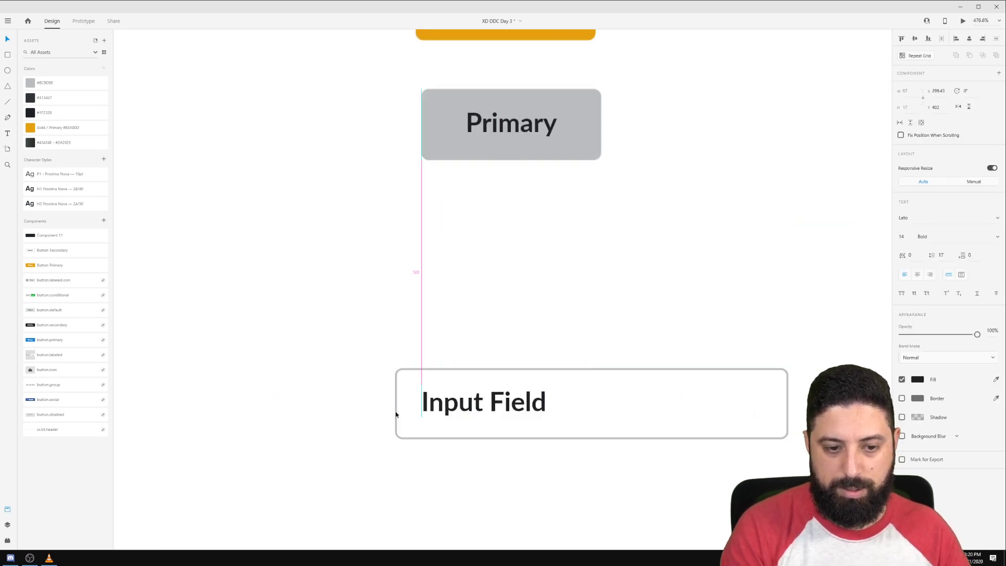
pyautogui.press('Right')
pyautogui.press('Right')
# Set the Input Field label's font to Proxima Nova Regular.
pyautogui.scroll(-4, 509, 284)
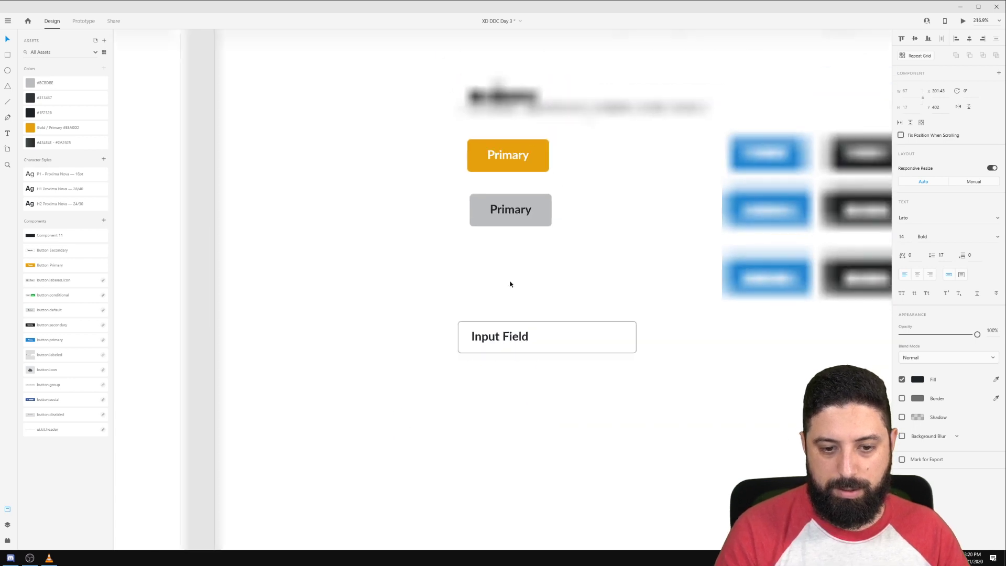
pyautogui.click(922, 217)
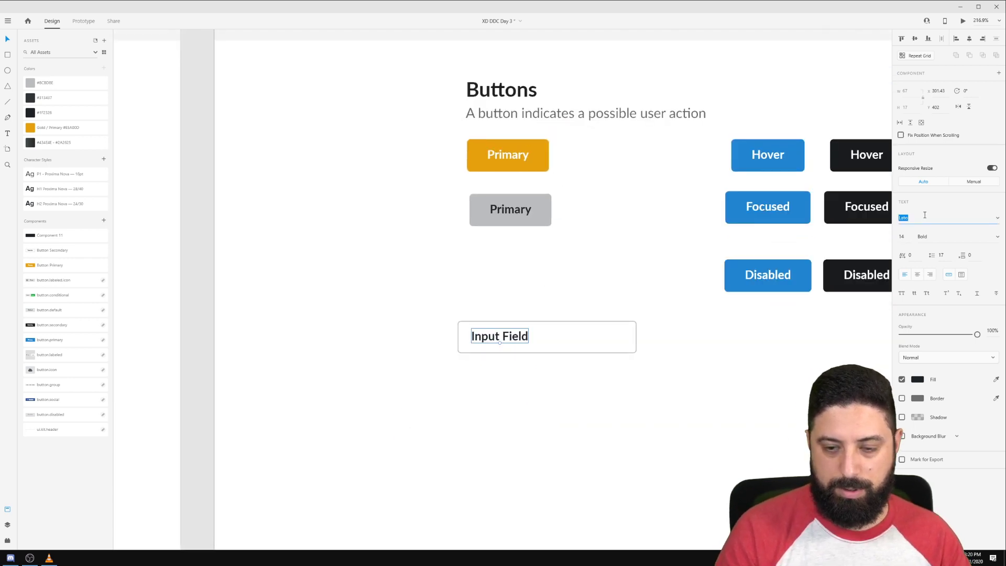
pyautogui.write('Proxima Nova')
pyautogui.press('Return')
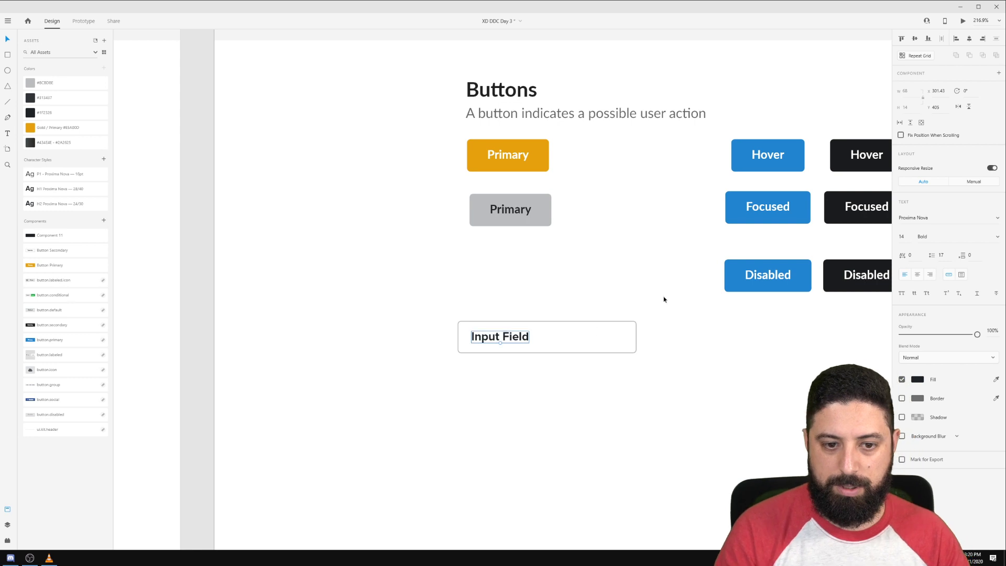
pyautogui.click(998, 238)
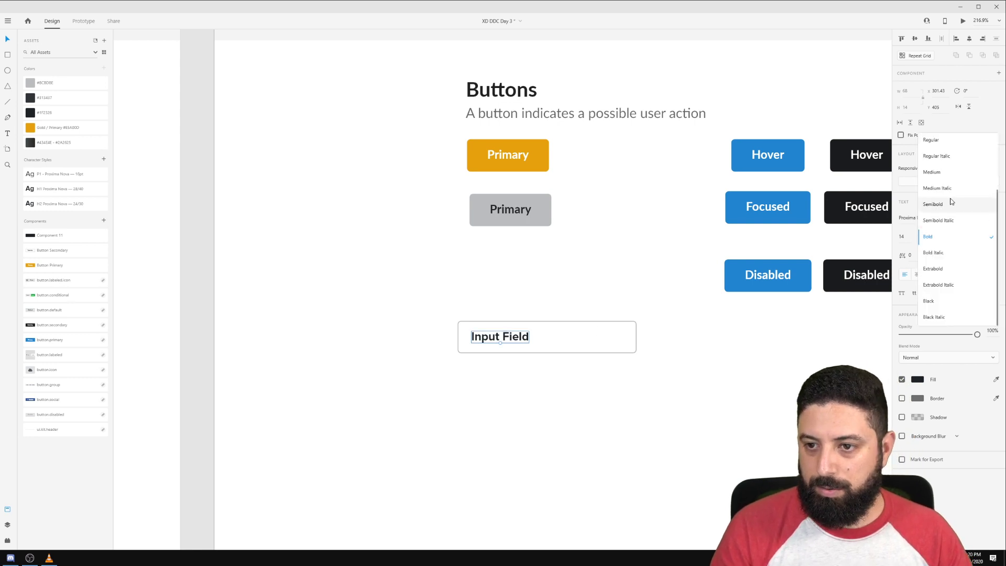
pyautogui.click(940, 142)
pyautogui.click(630, 265)
# Select the input field's rectangle and label together and make them a new component.
pyautogui.moveTo(640, 327); pyautogui.dragTo(535, 303)
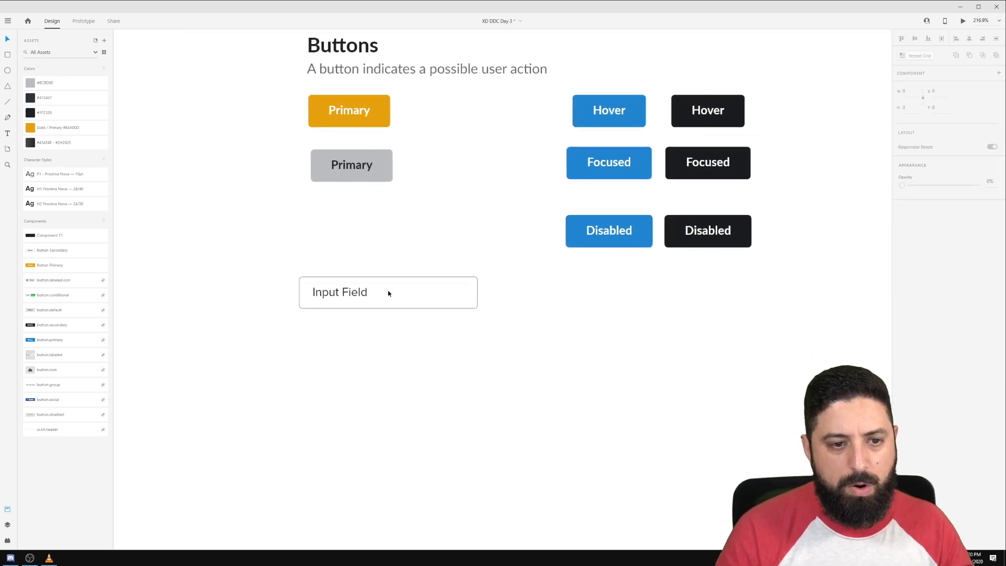
pyautogui.click(344, 292)
pyautogui.click(288, 274)
pyautogui.moveTo(271, 270); pyautogui.dragTo(417, 338)
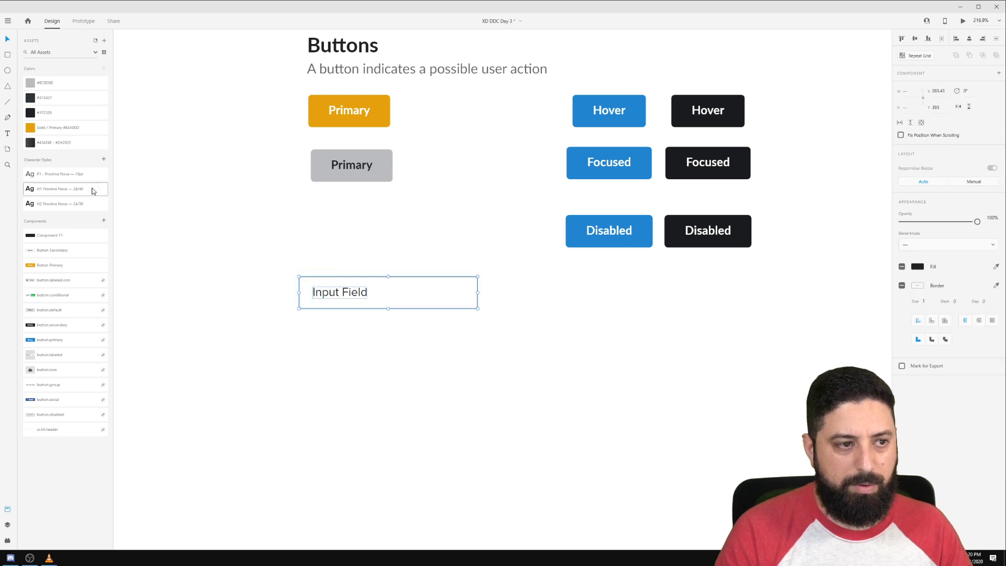
pyautogui.click(104, 220)
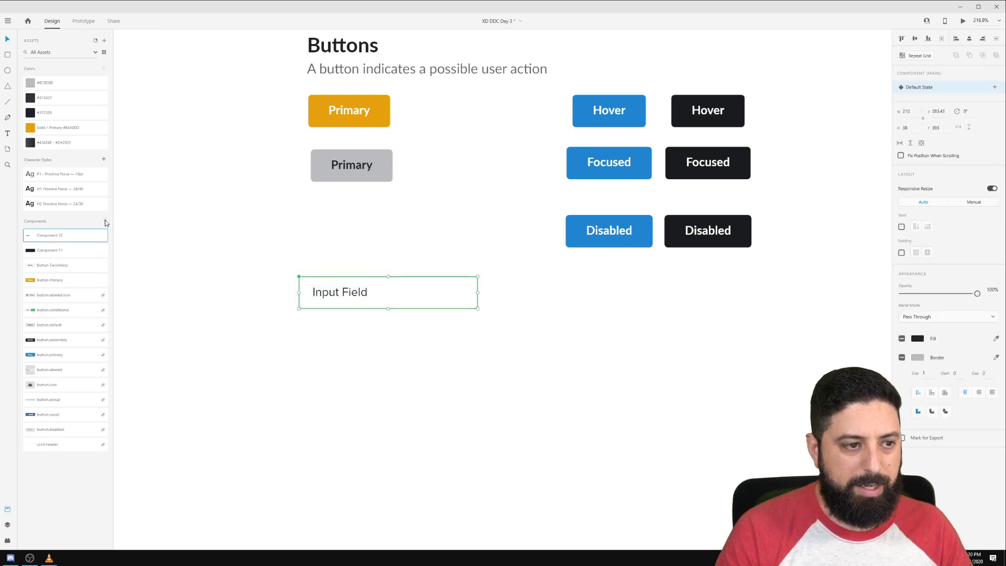
# Rename the newly created component as Input Field in the component assets.
pyautogui.doubleClick(55, 237)
pyautogui.write('Input F')
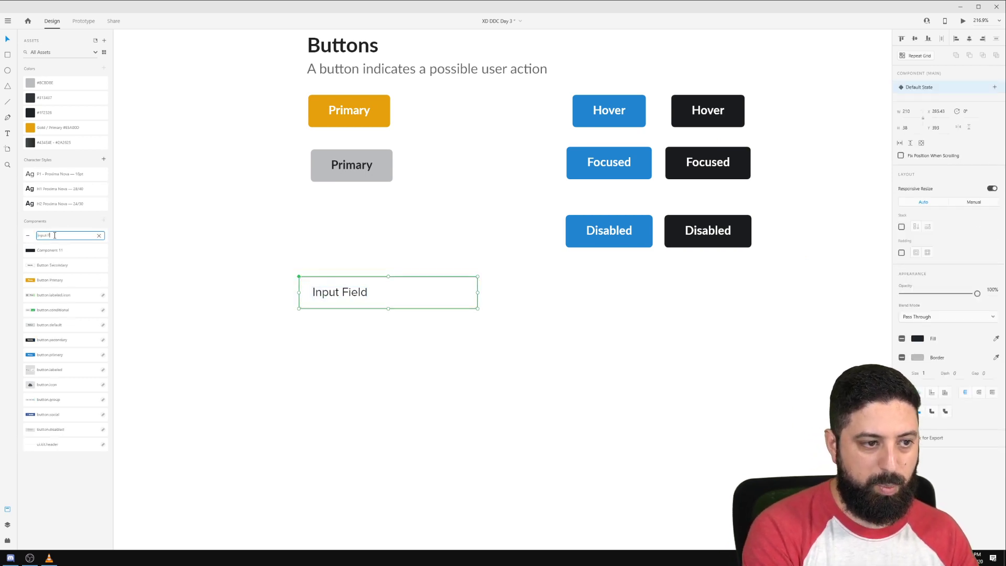
pyautogui.write('ield')
pyautogui.press('Return')
pyautogui.click(377, 320)
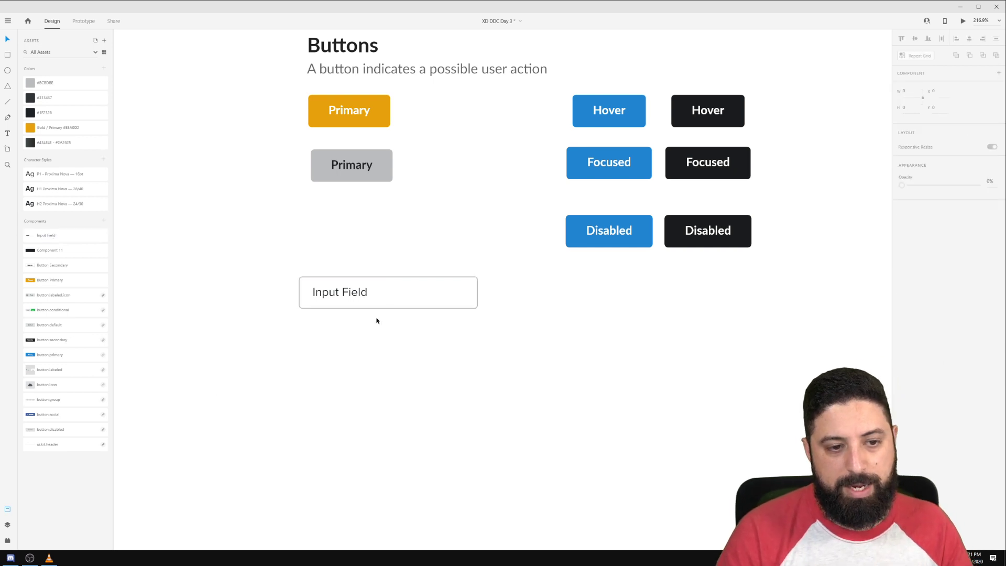
# Add a new state named Typing to the Input Field component.
pyautogui.click(358, 292)
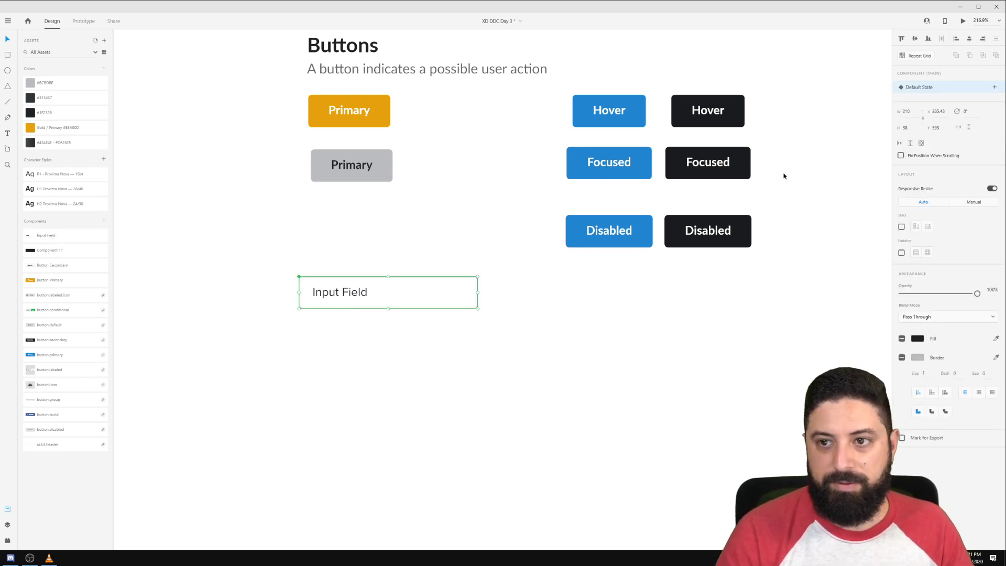
pyautogui.click(994, 88)
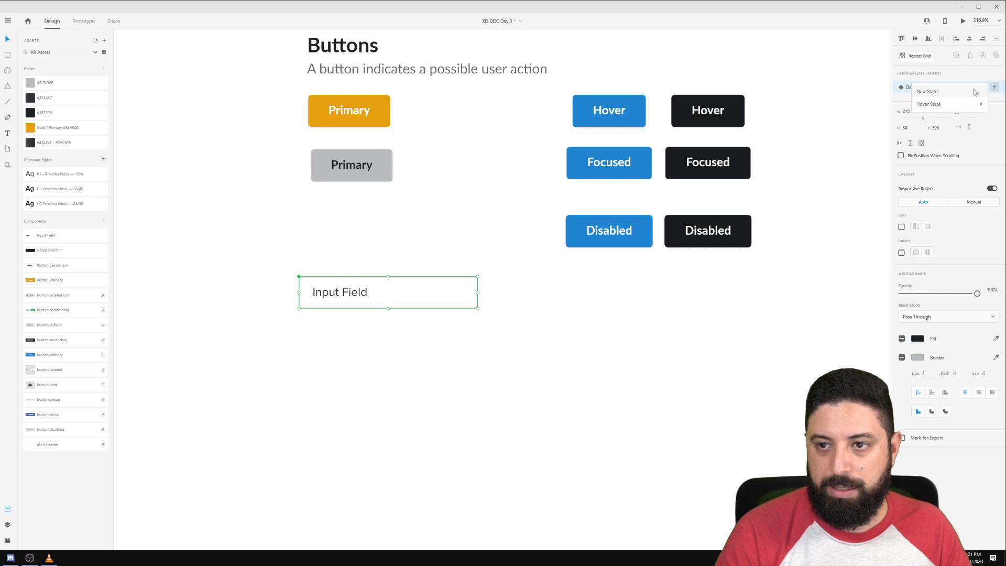
pyautogui.click(974, 92)
pyautogui.tripleClick(926, 102)
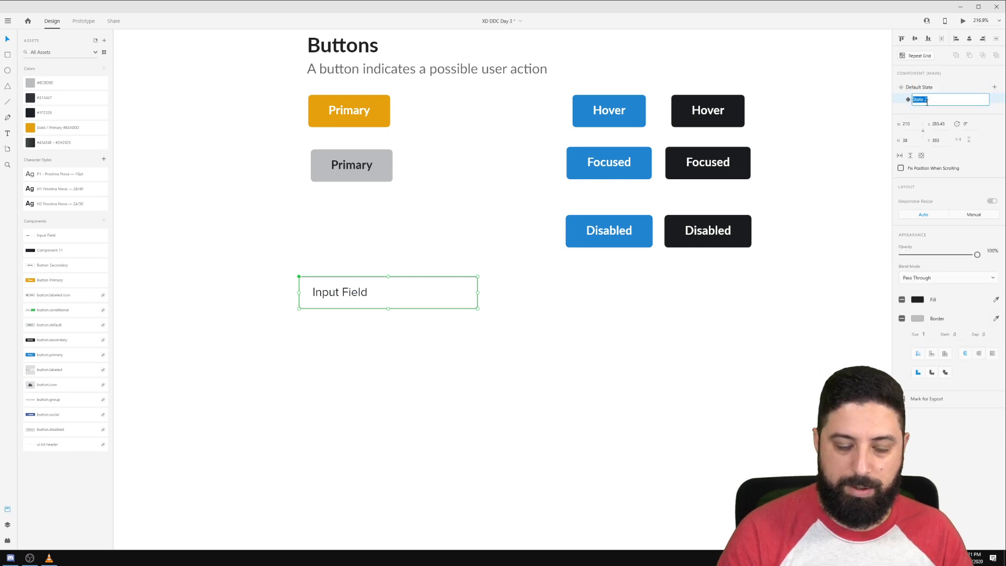
pyautogui.write('Typ')
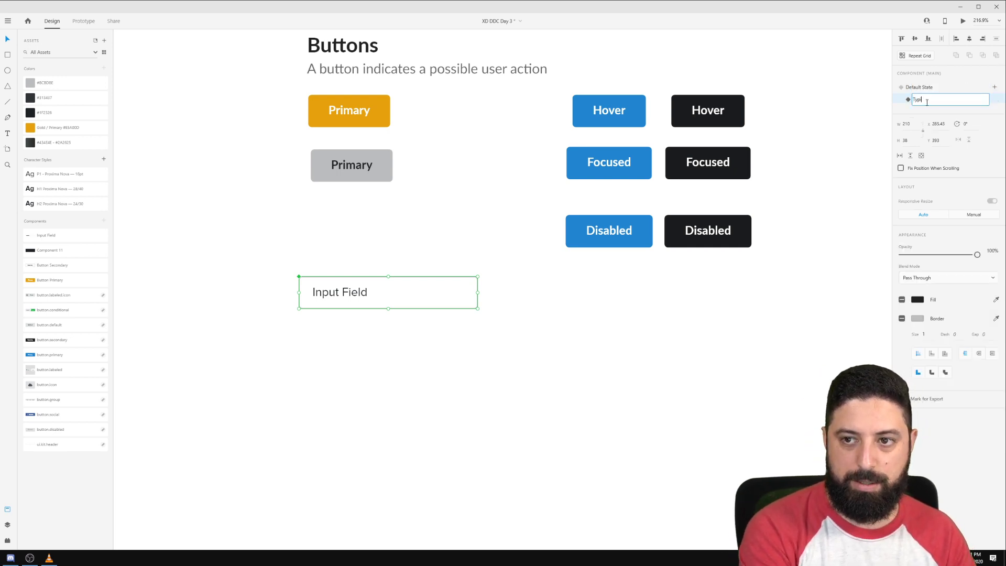
pyautogui.write('ing')
pyautogui.press('Return')
# Draw a text-cursor rectangle about 1 by 17 px just before the Input Field label, filled with the Primary gold and without a border.
pyautogui.scroll(5, 368, 289)
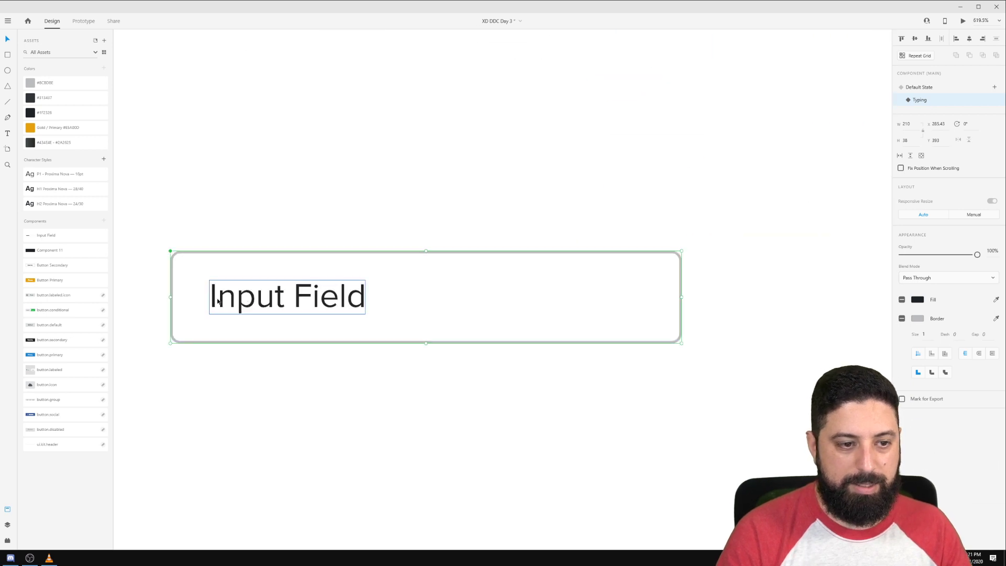
pyautogui.press('r')
pyautogui.moveTo(204, 275); pyautogui.dragTo(207, 318)
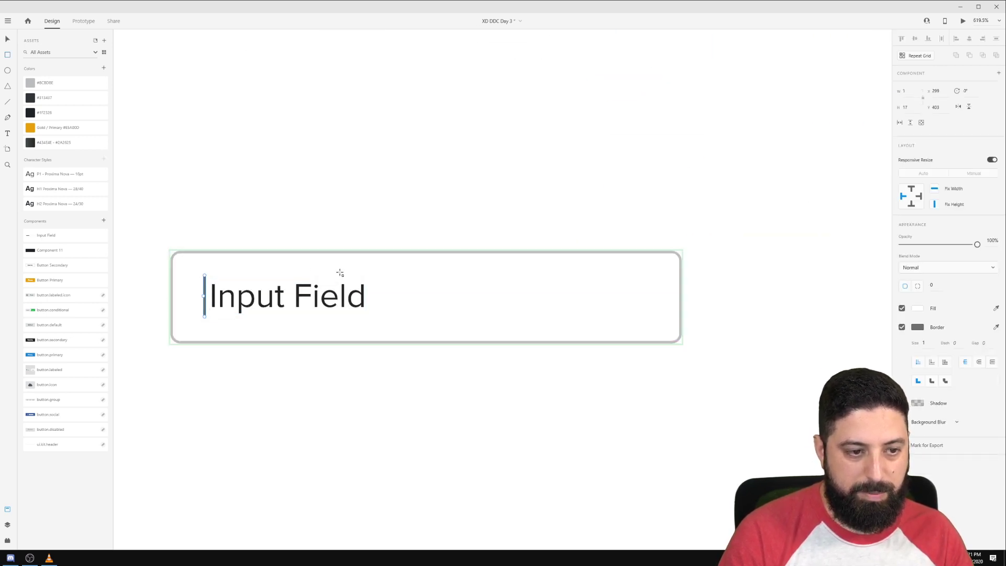
pyautogui.click(33, 128)
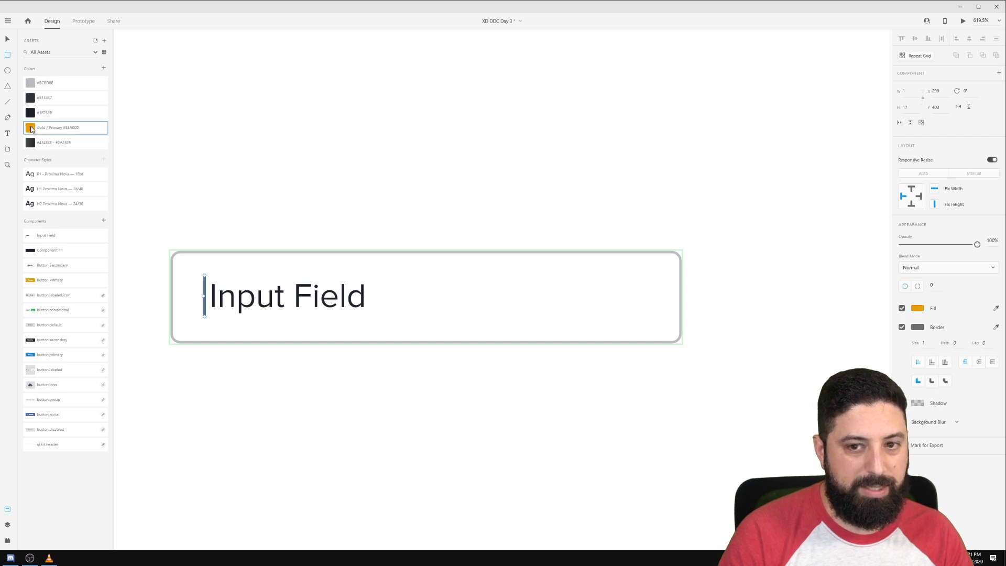
pyautogui.click(901, 328)
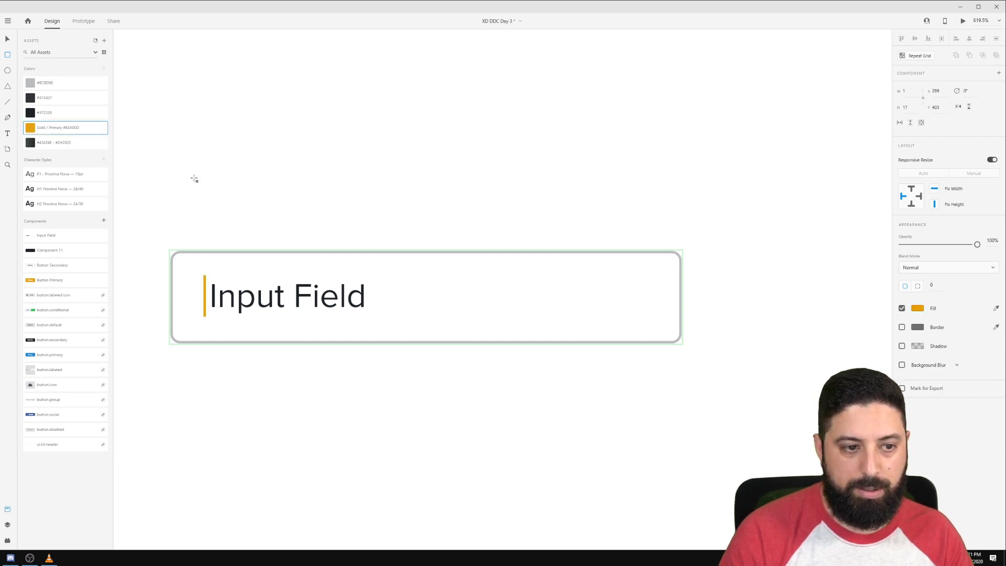
# Move the gold cursor about 3 px right to the label's start, and shift the Input Field label 4 px right to clear it.
pyautogui.scroll(4, 205, 284)
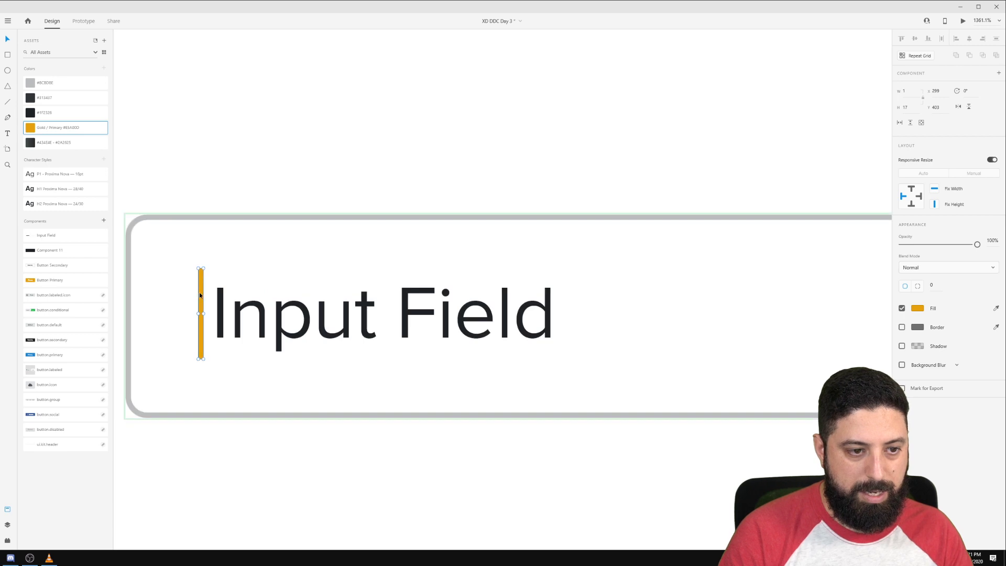
pyautogui.moveTo(199, 291); pyautogui.dragTo(217, 294)
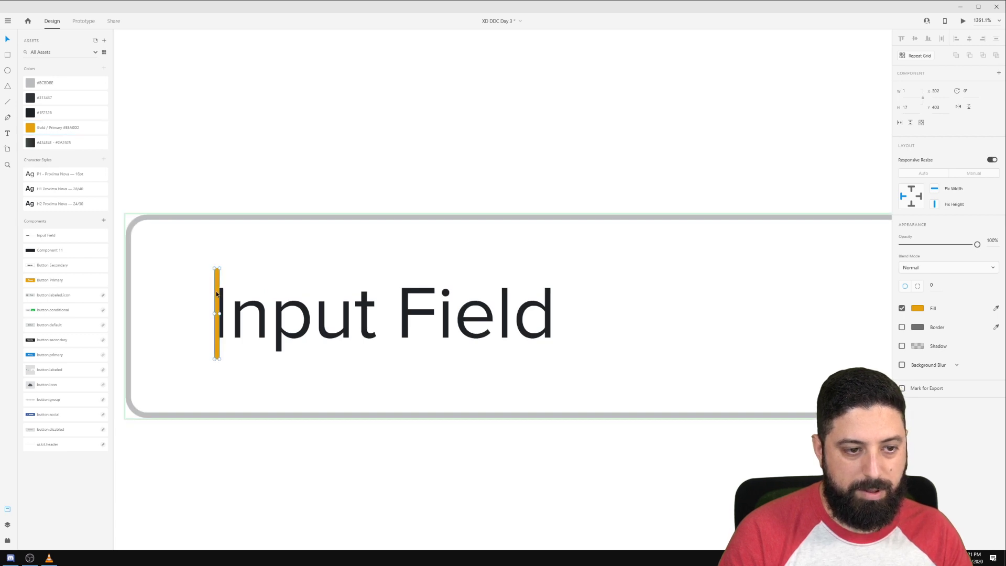
pyautogui.click(256, 318)
pyautogui.hotkey('shift', 'Right')
pyautogui.press('Left')
pyautogui.press('Left')
pyautogui.press('Left')
pyautogui.press('Left')
pyautogui.press('Left')
pyautogui.press('Left')
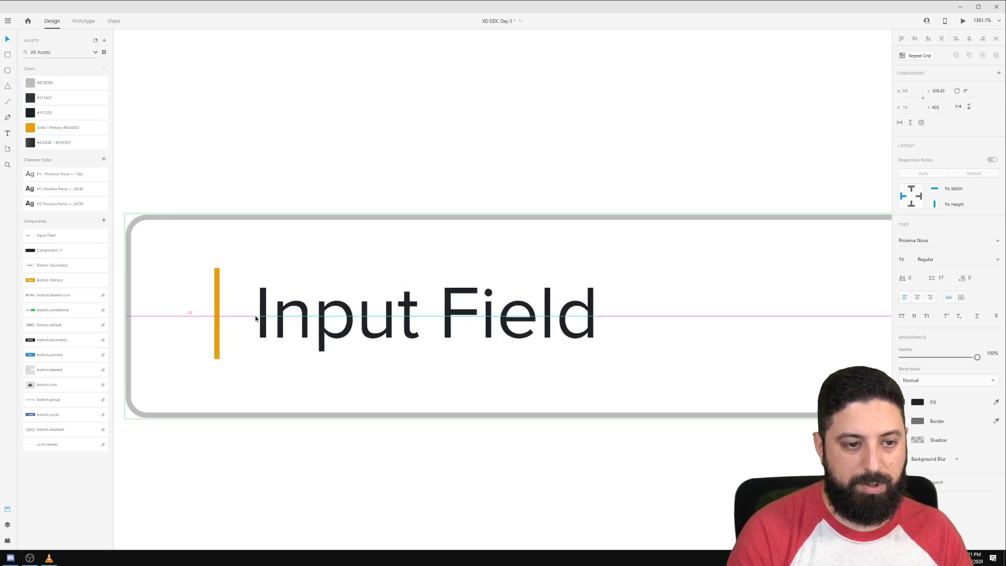
# Set the Typing state's border colour to #E5A00D by sampling the gold Primary button.
pyautogui.scroll(-6, 256, 318)
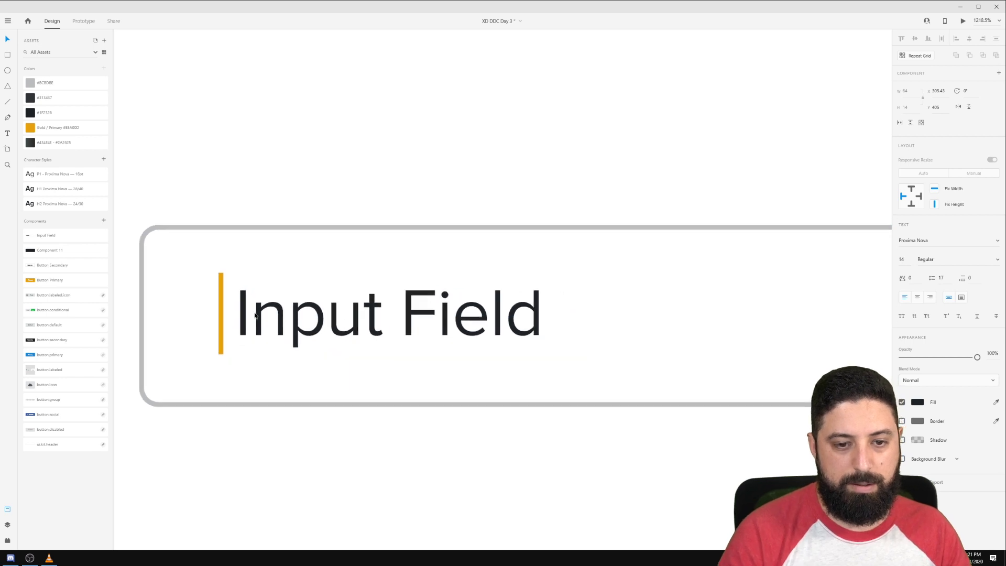
pyautogui.scroll(-2, 337, 298)
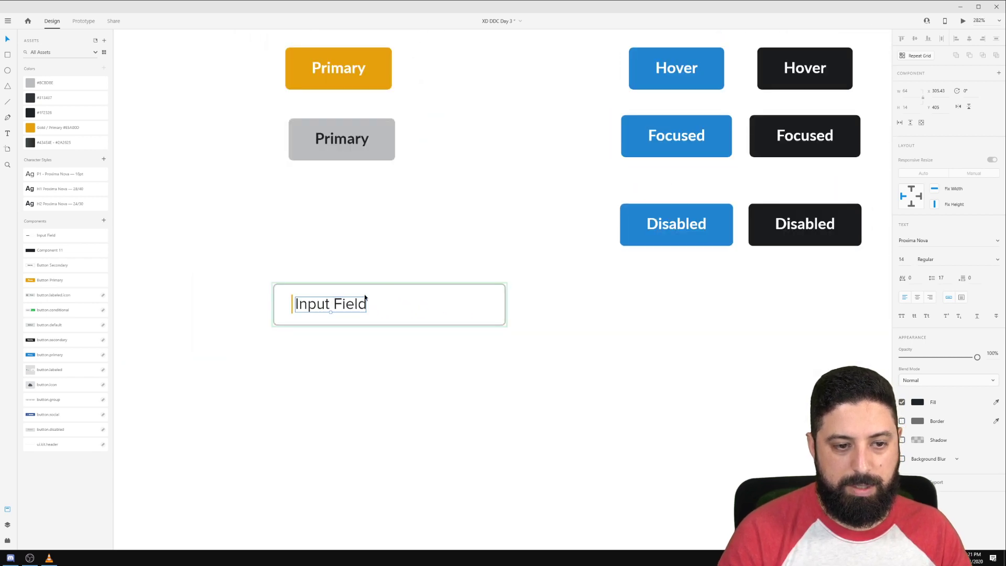
pyautogui.click(434, 282)
pyautogui.click(426, 284)
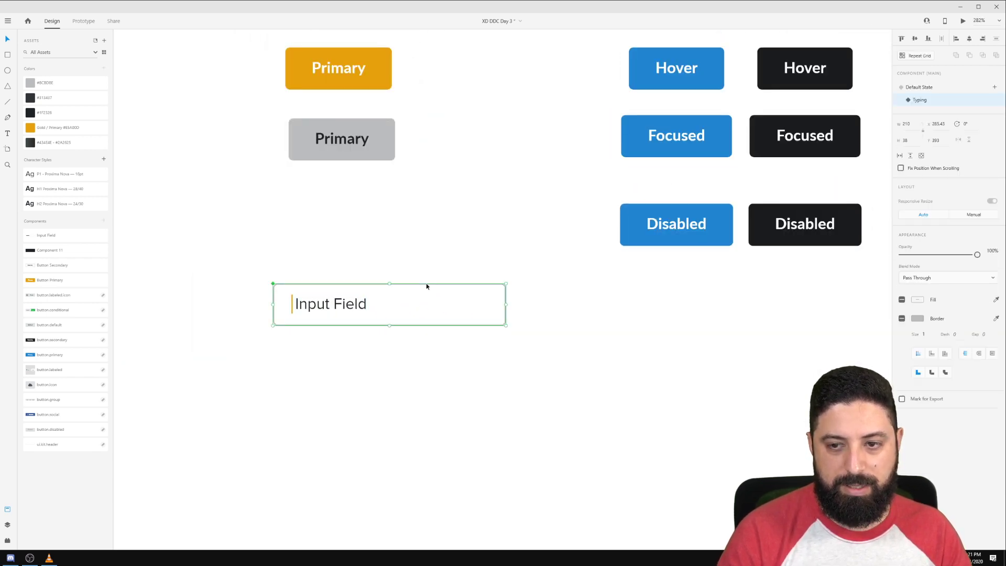
pyautogui.click(918, 319)
pyautogui.click(889, 348)
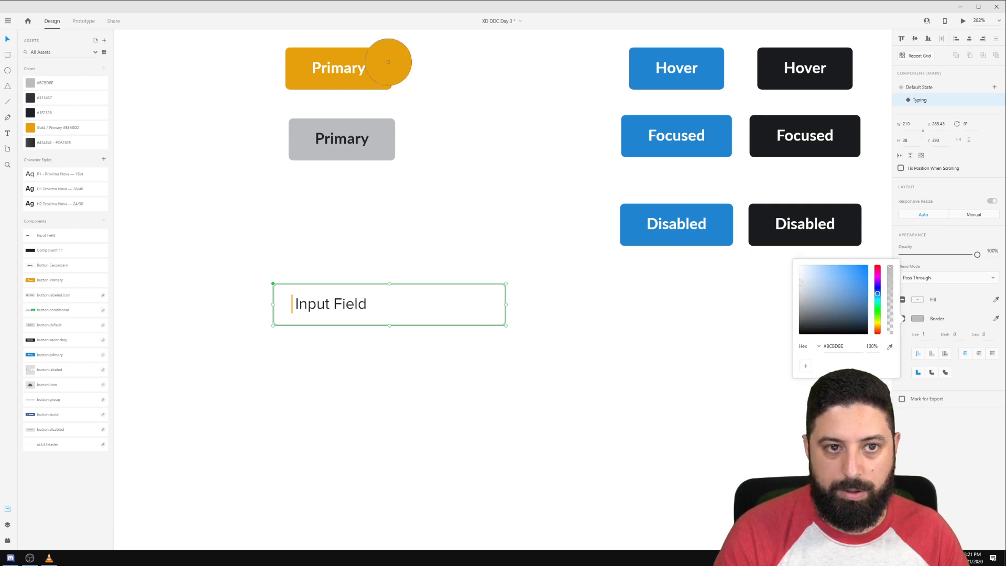
pyautogui.click(377, 68)
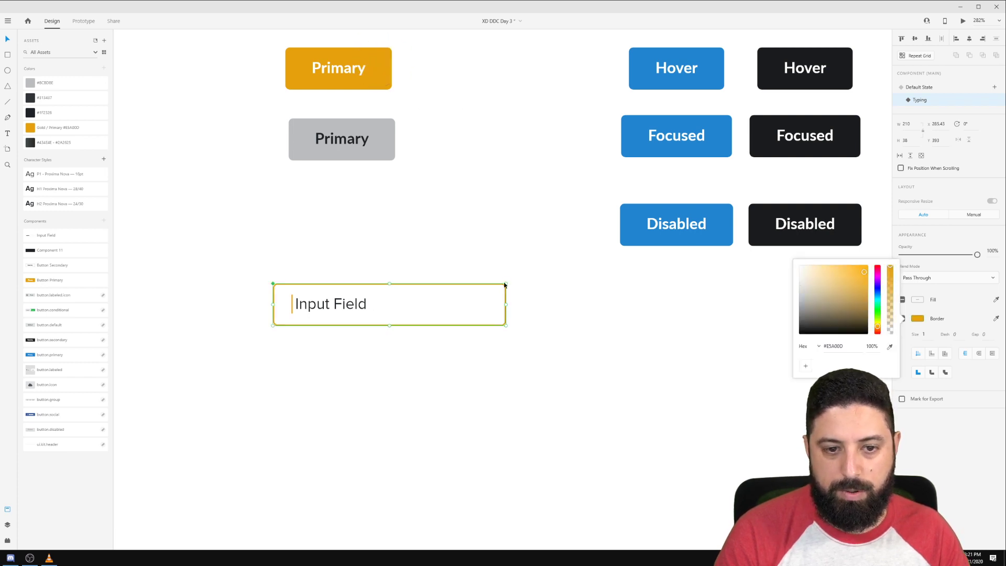
pyautogui.click(571, 289)
# Give the input field's rectangle a shadow in the gold sampled from the Primary button.
pyautogui.click(336, 310)
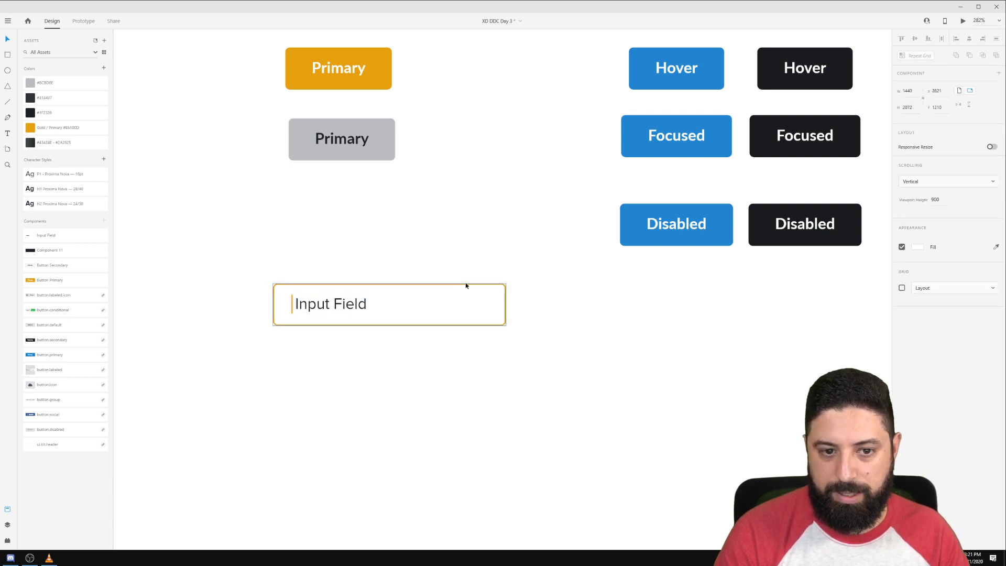
pyautogui.doubleClick(465, 285)
pyautogui.click(901, 404)
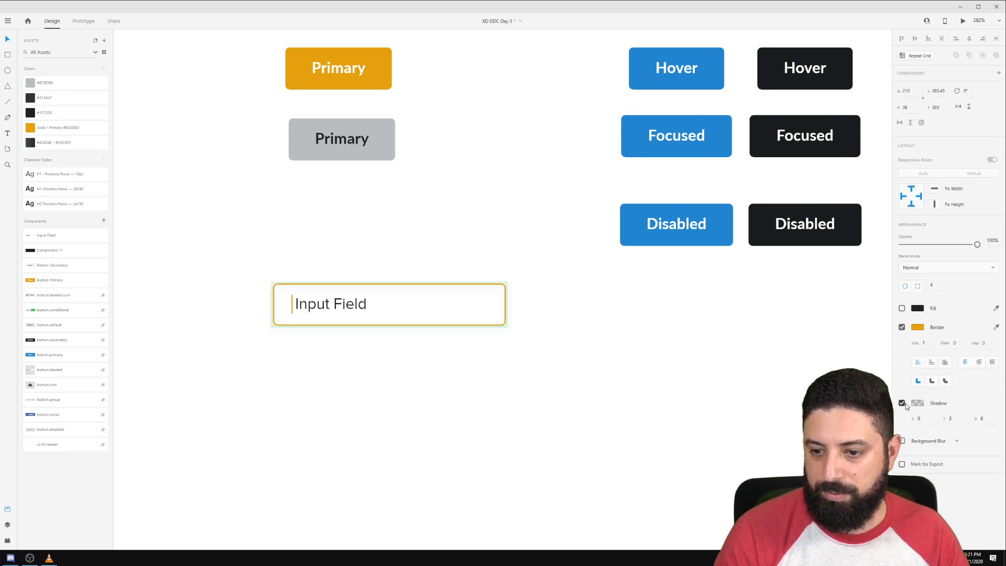
pyautogui.click(916, 403)
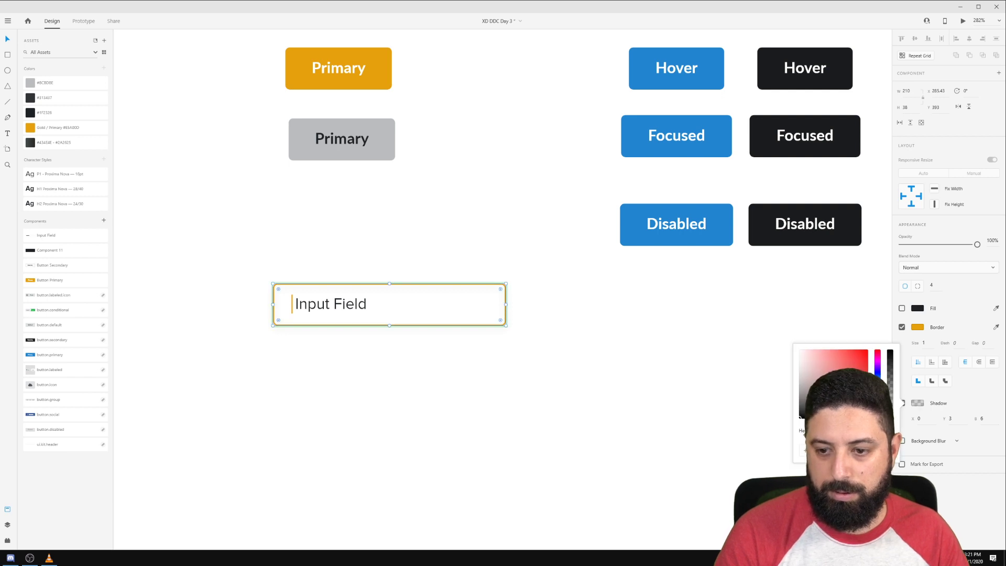
pyautogui.click(375, 78)
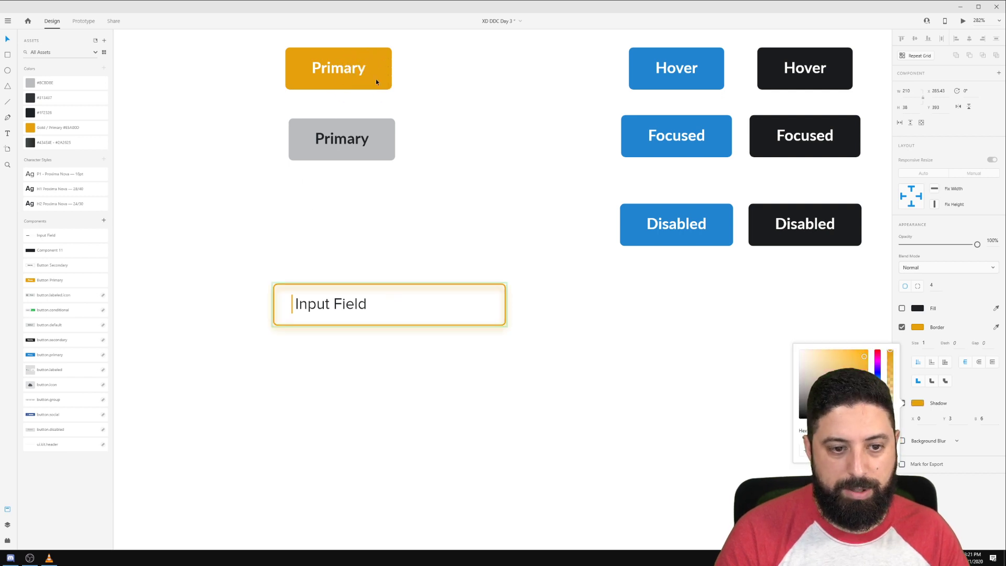
# Enable the rectangle's fill and set it to white, #FFFFFF.
pyautogui.click(902, 308)
pyautogui.click(917, 309)
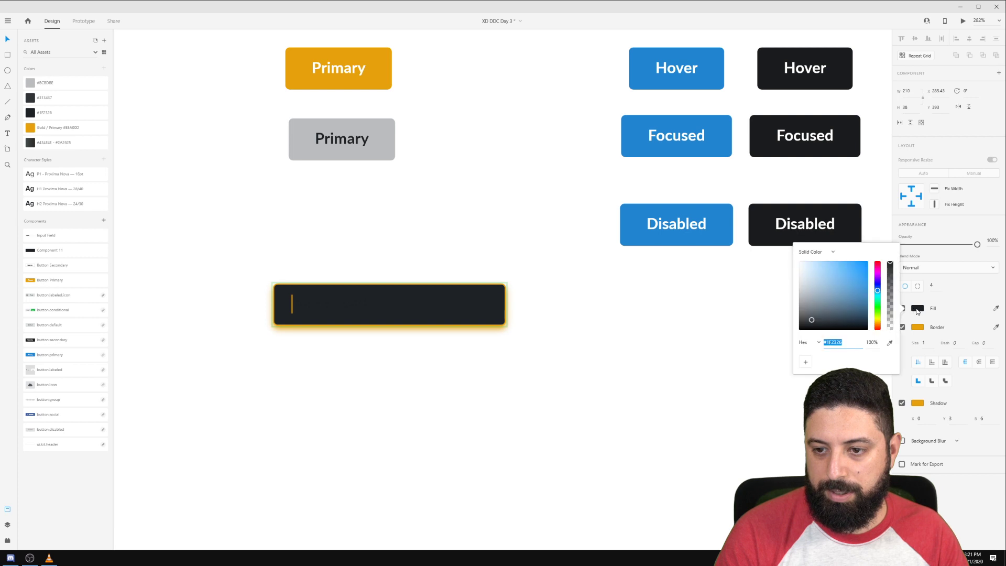
pyautogui.moveTo(842, 291); pyautogui.dragTo(588, 192)
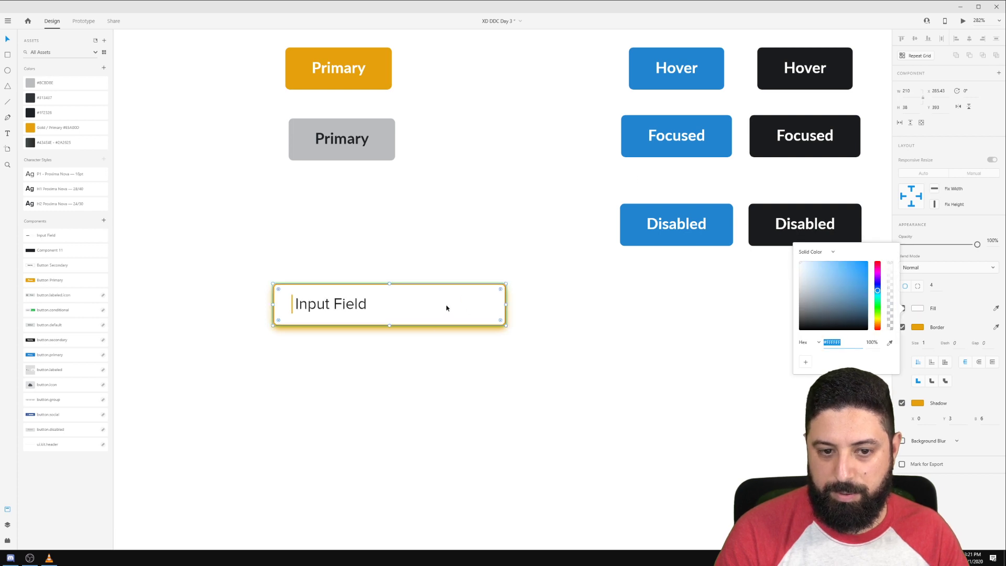
# Set the gold shadow's blur to 40 and its vertical offset to 10.
pyautogui.scroll(3, 455, 309)
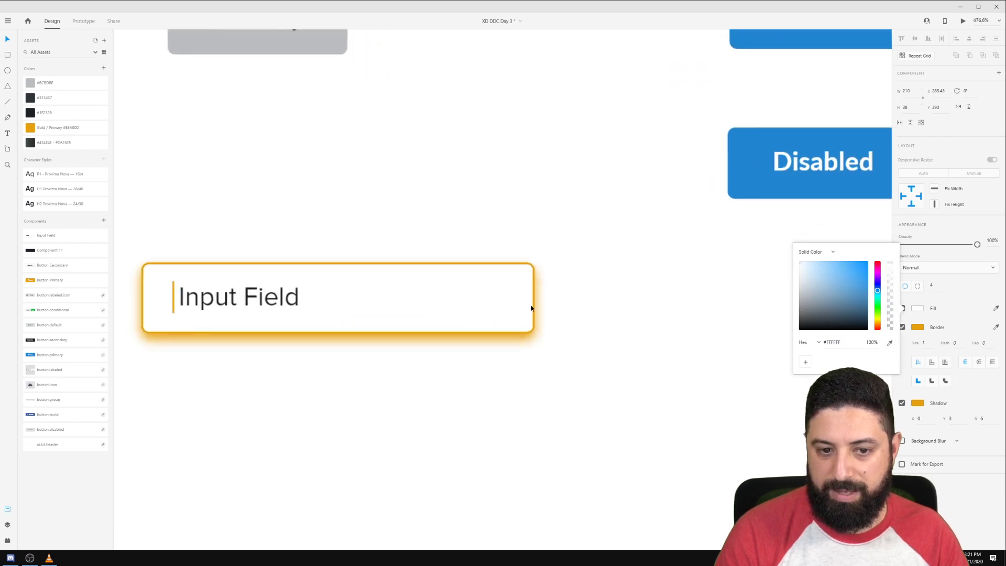
pyautogui.click(981, 418)
pyautogui.write('40')
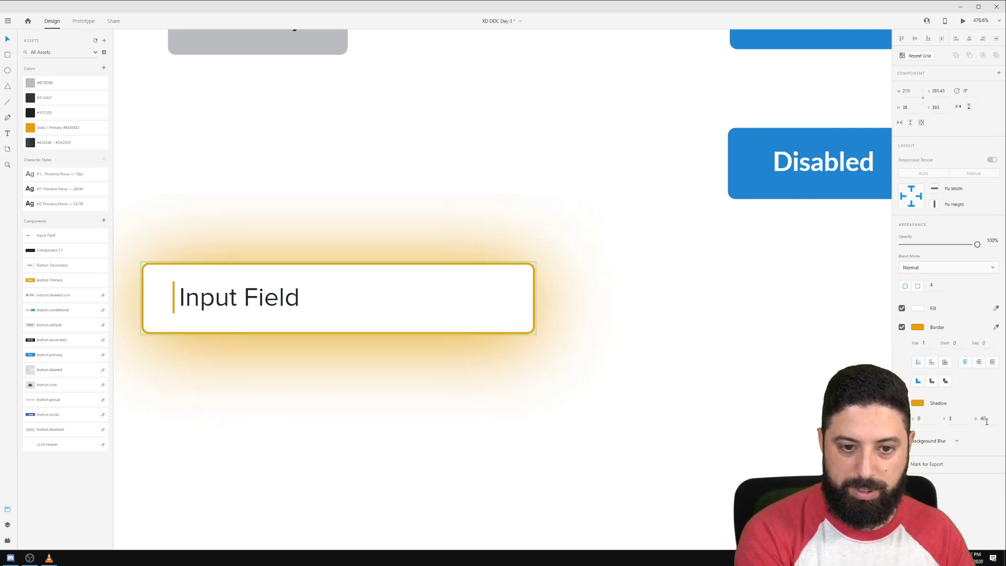
pyautogui.click(955, 418)
pyautogui.write('10')
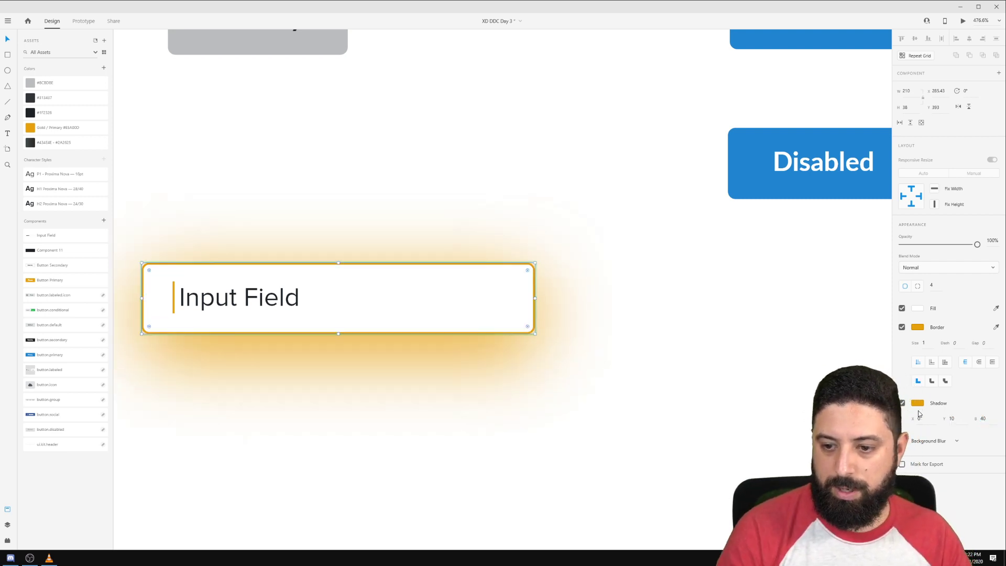
# Lower the shadow colour's opacity to a faint gold tint and set the shadow's blur to 30.
pyautogui.click(917, 402)
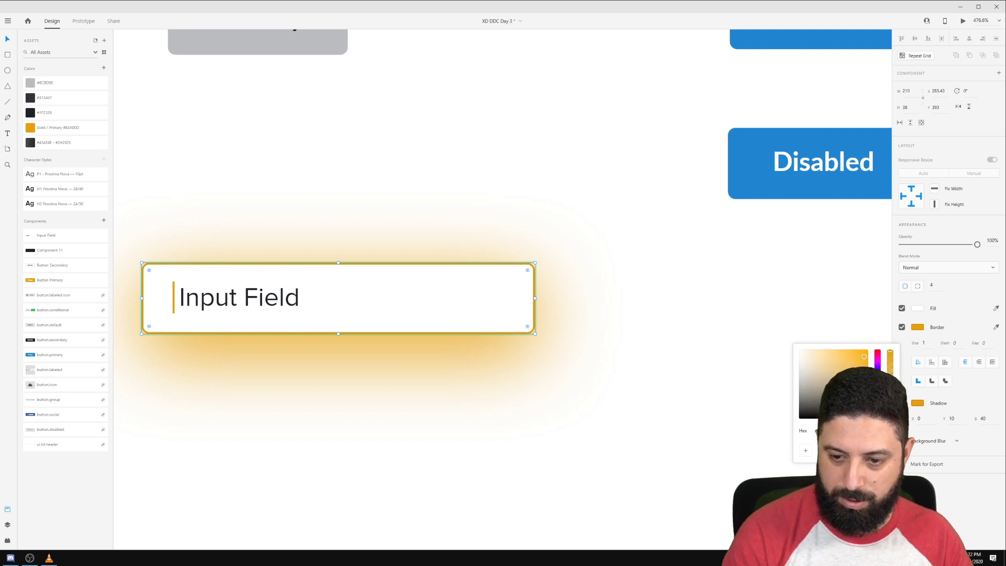
pyautogui.moveTo(890, 350); pyautogui.dragTo(890, 406)
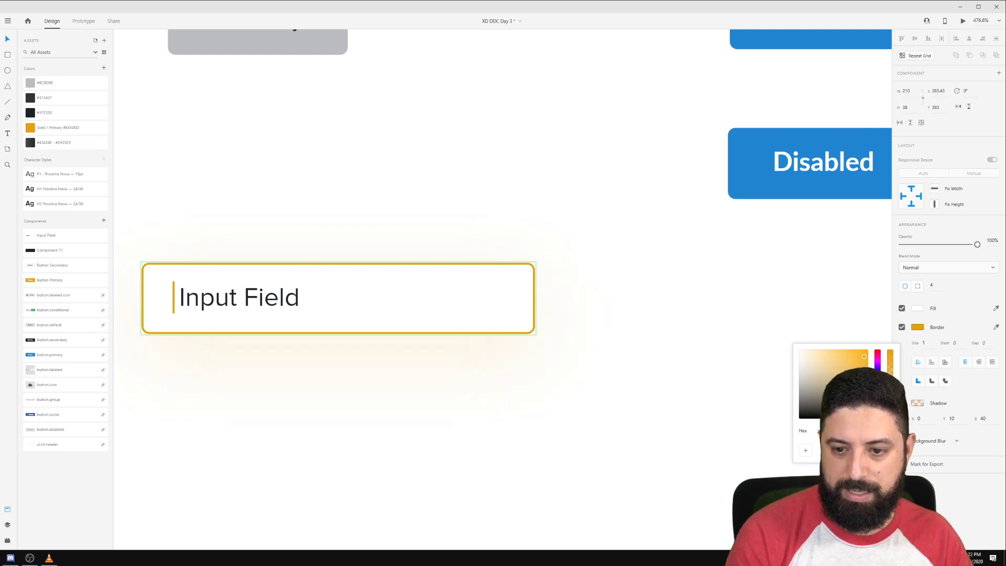
pyautogui.click(985, 418)
pyautogui.write('30')
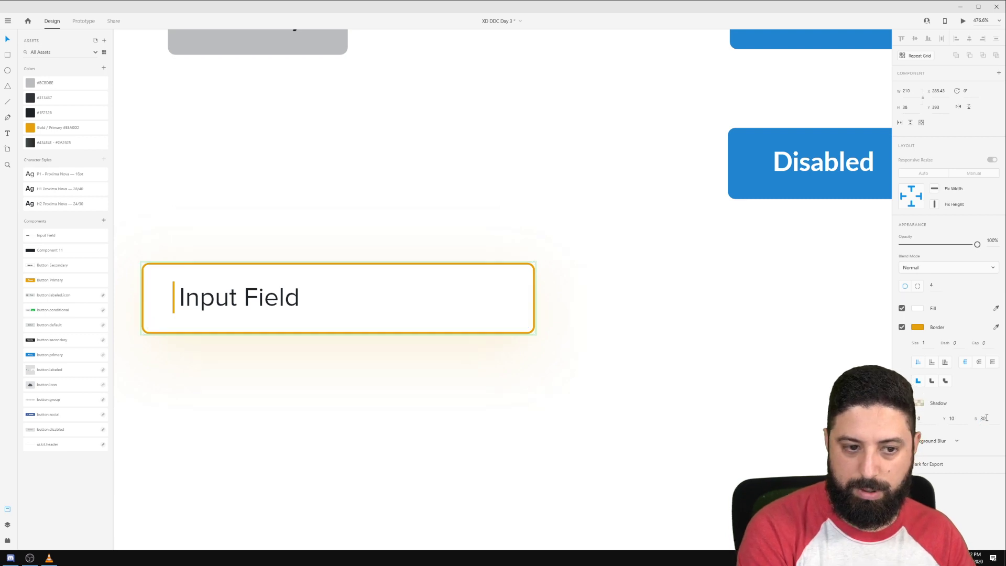
pyautogui.click(673, 370)
pyautogui.scroll(-3, 672, 369)
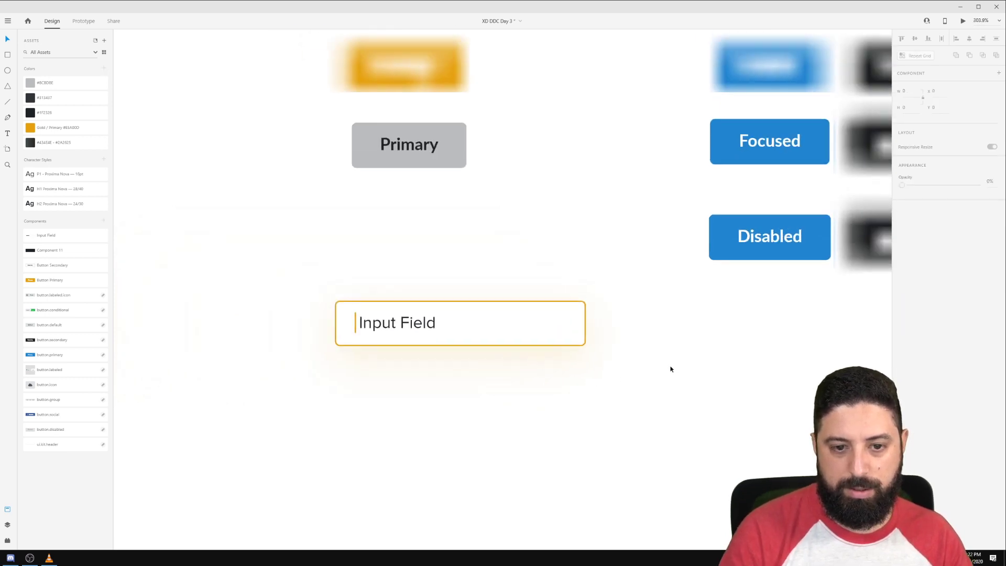
# Try the dark gradient colour asset on the input field's rectangle, and revert it.
pyautogui.click(578, 319)
pyautogui.click(919, 328)
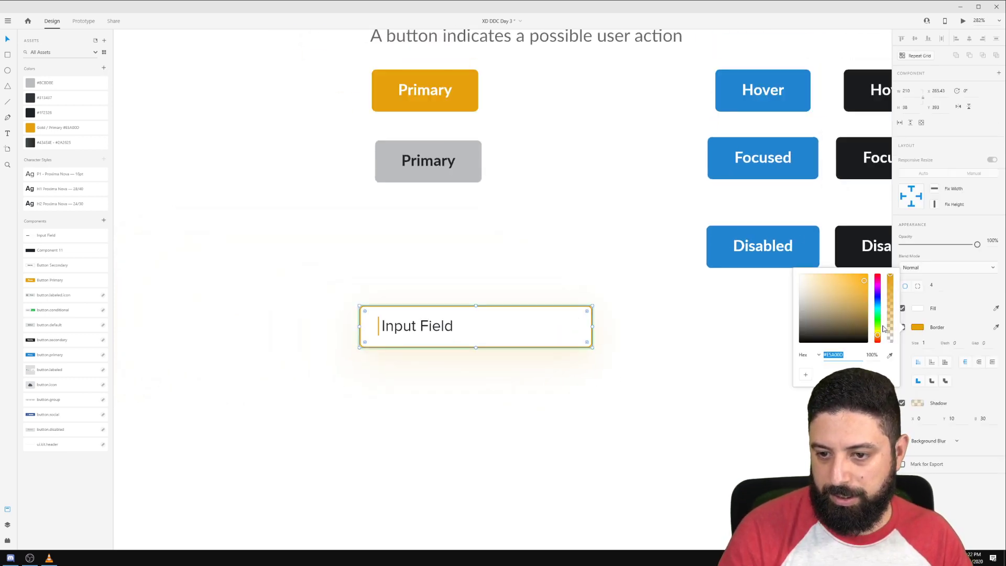
pyautogui.click(53, 145)
pyautogui.hotkey('ctrl', 'z')
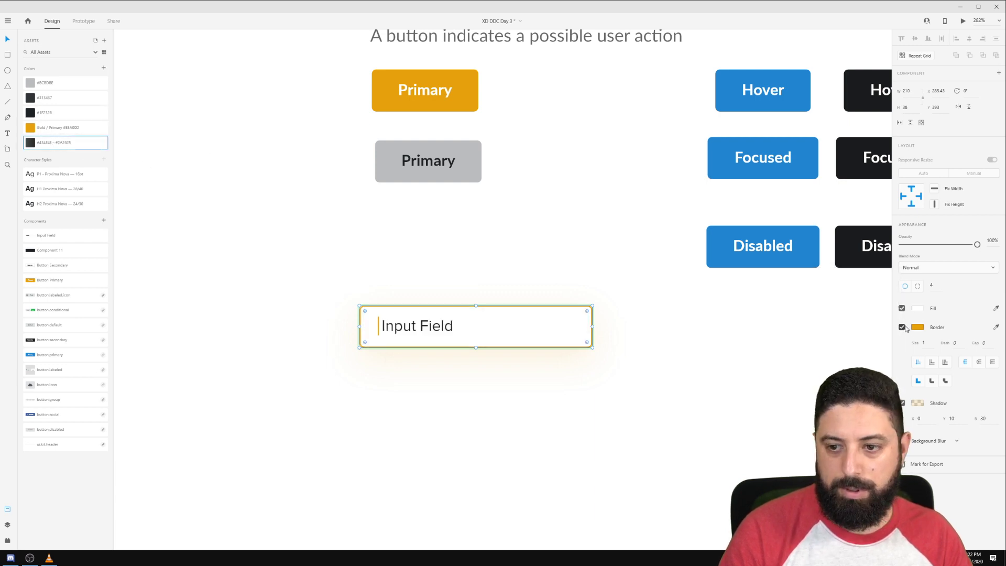
# Recolour the rectangle's border with the dark solid colour asset listed directly after the light grey, and deselect it.
pyautogui.click(918, 328)
pyautogui.click(889, 356)
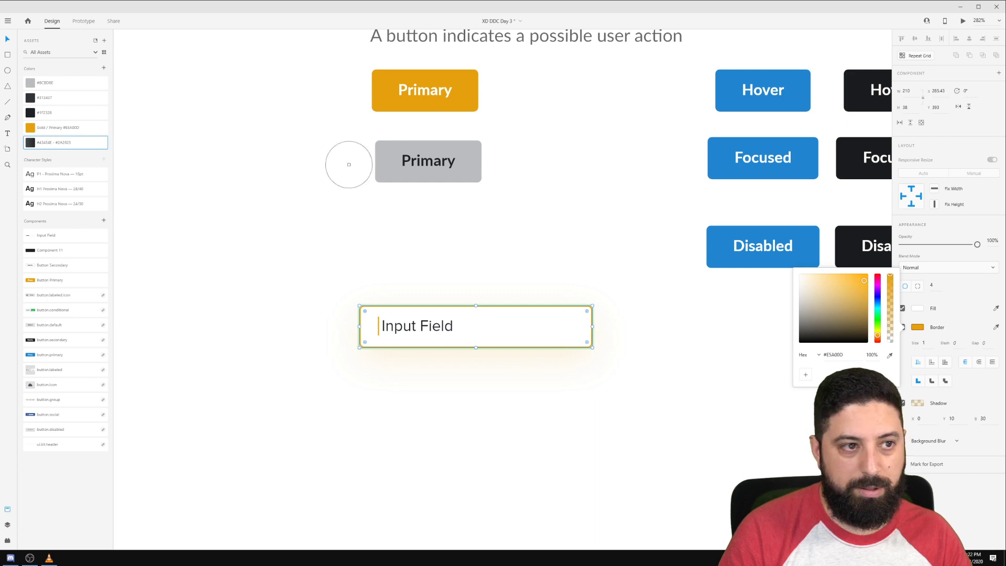
pyautogui.click(30, 97)
pyautogui.click(313, 219)
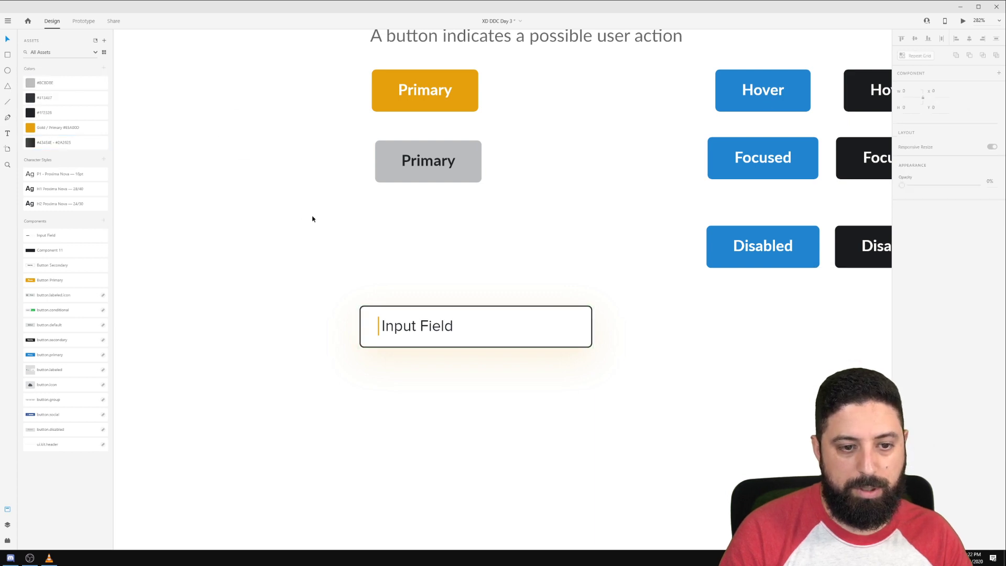
# Add a new state named Disabled to the Input Field component and deselect it.
pyautogui.moveTo(586, 246); pyautogui.dragTo(472, 231)
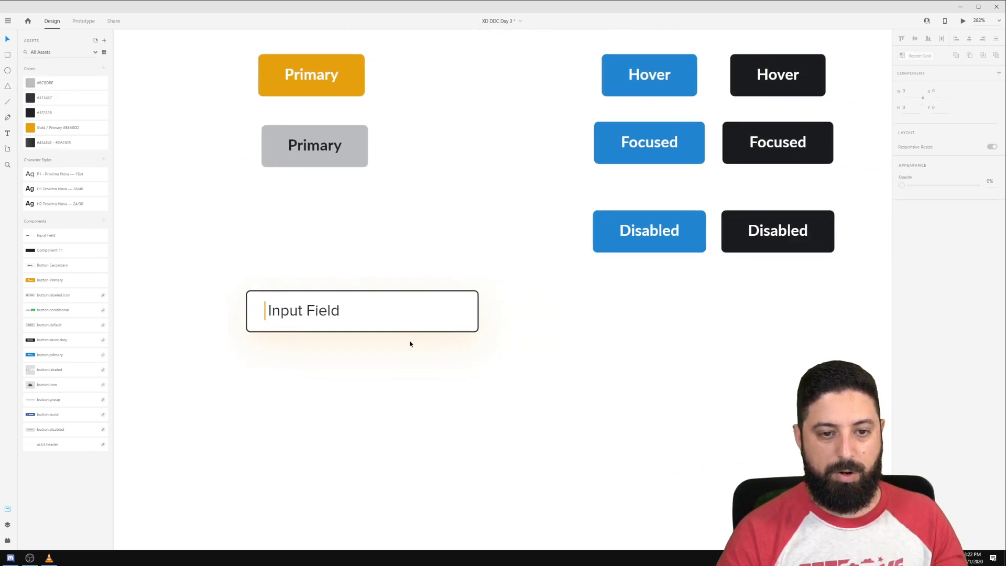
pyautogui.click(408, 325)
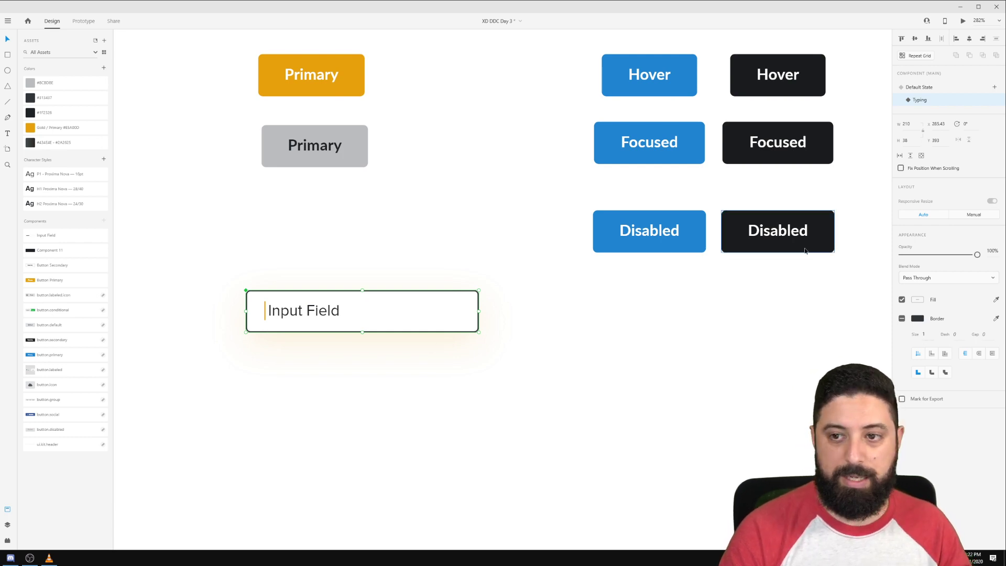
pyautogui.click(996, 89)
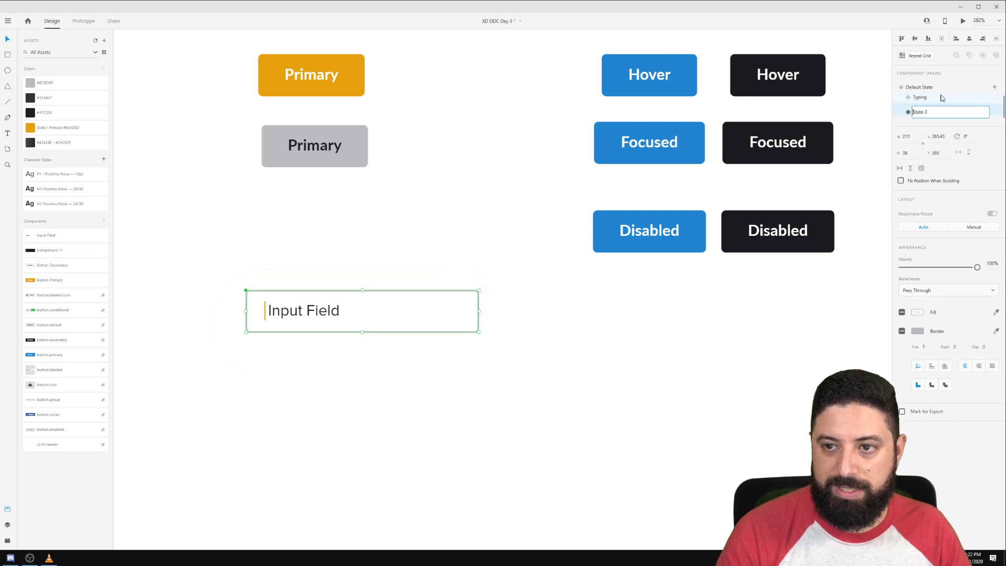
pyautogui.hotkey('ctrl', 'a')
pyautogui.write('Disab')
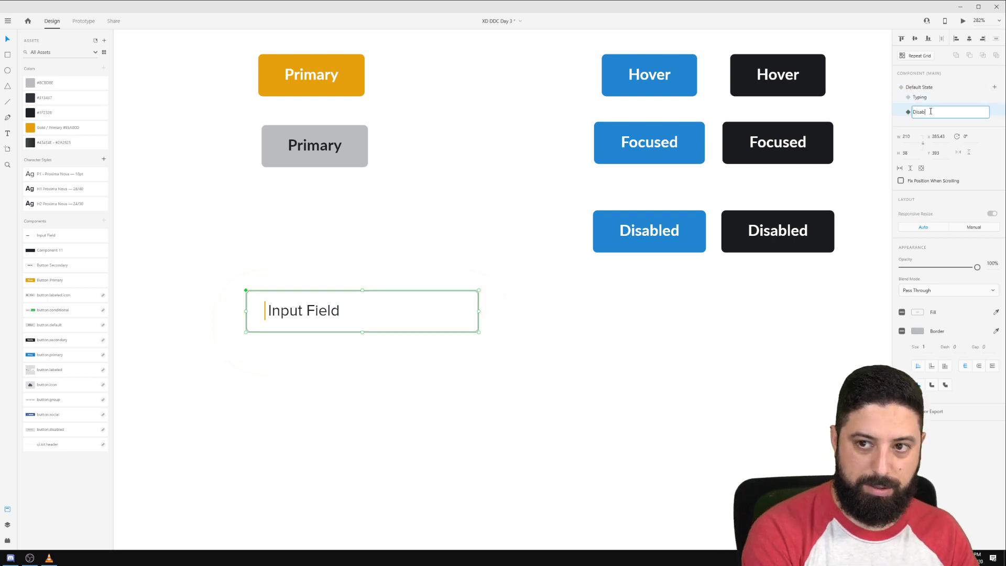
pyautogui.press('Return')
pyautogui.click(602, 437)
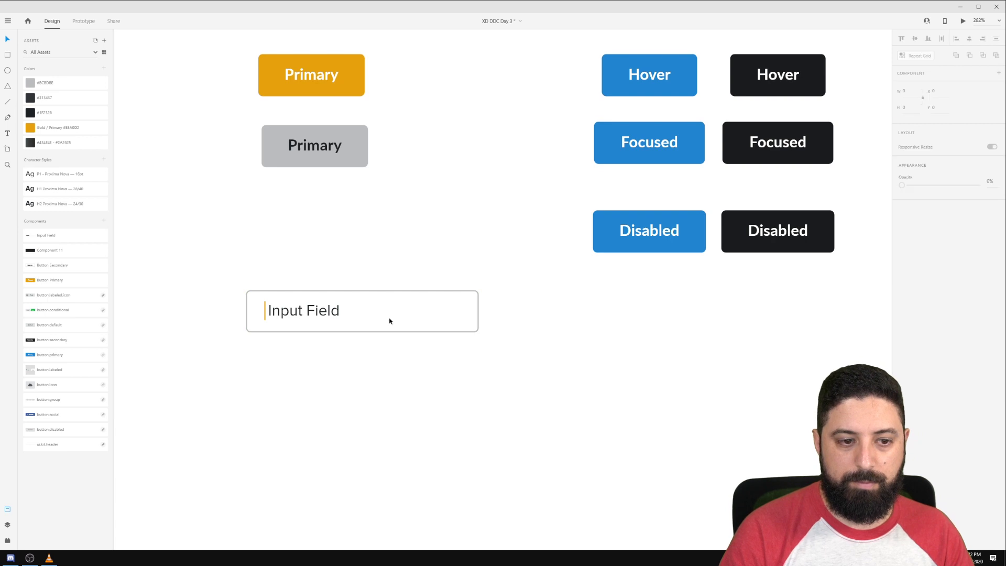
# Delete the gold text cursor from the Disabled state and nudge the Input Field label 4 pixels to the left.
pyautogui.click(322, 296)
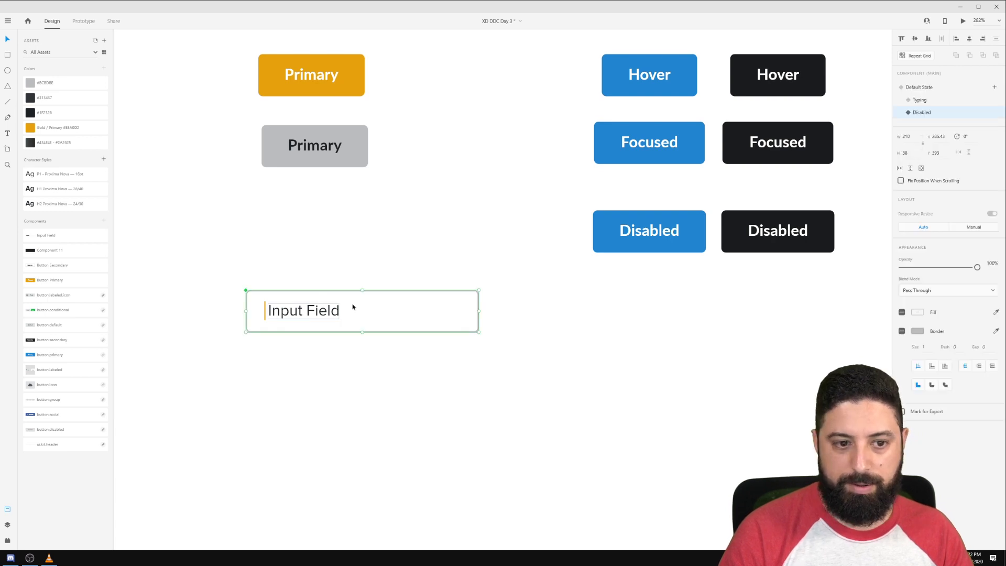
pyautogui.doubleClick(265, 309)
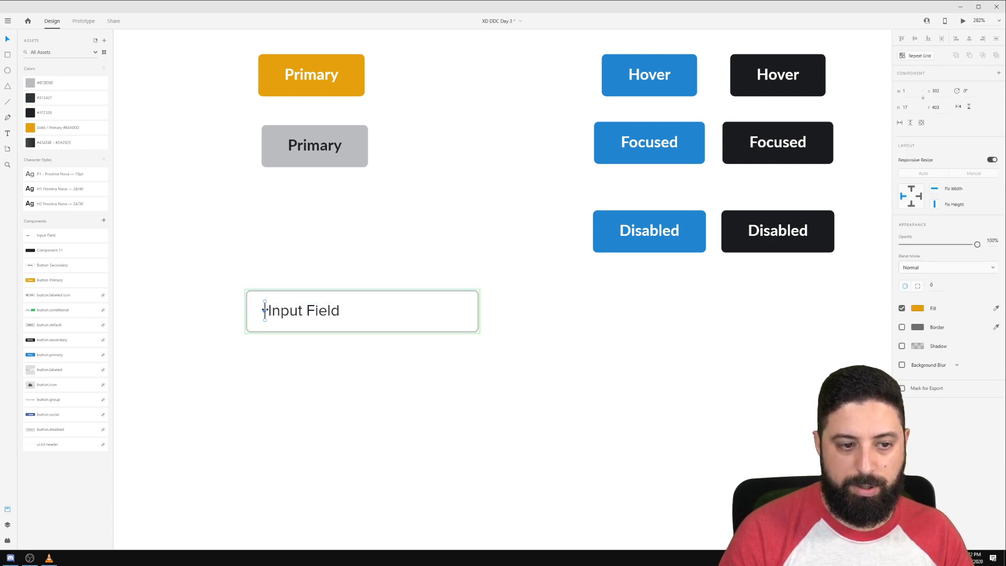
pyautogui.scroll(1, 282, 313)
pyautogui.scroll(5, 282, 313)
pyautogui.click(277, 314)
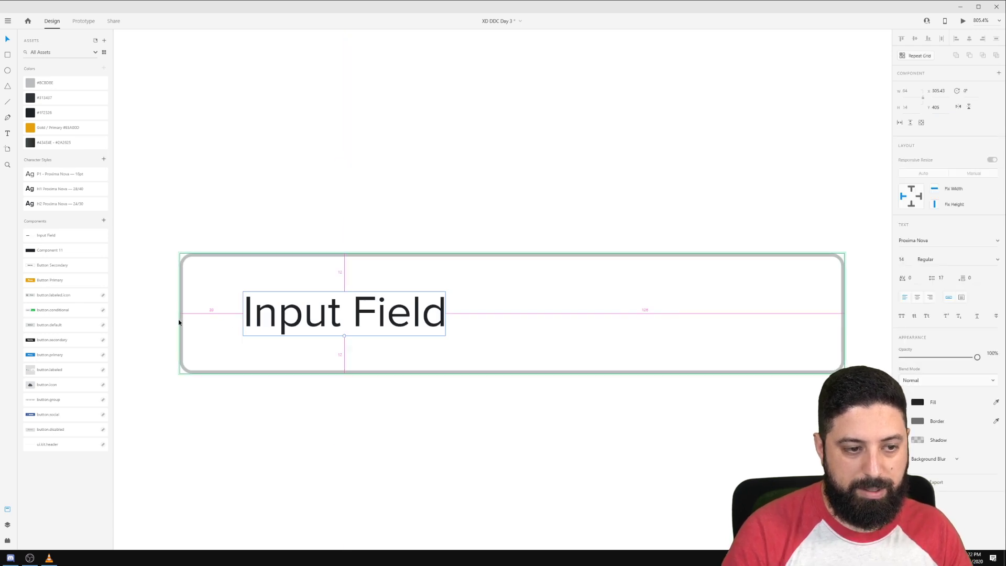
pyautogui.press('Left')
pyautogui.press('Left')
pyautogui.press('Left')
pyautogui.press('Left')
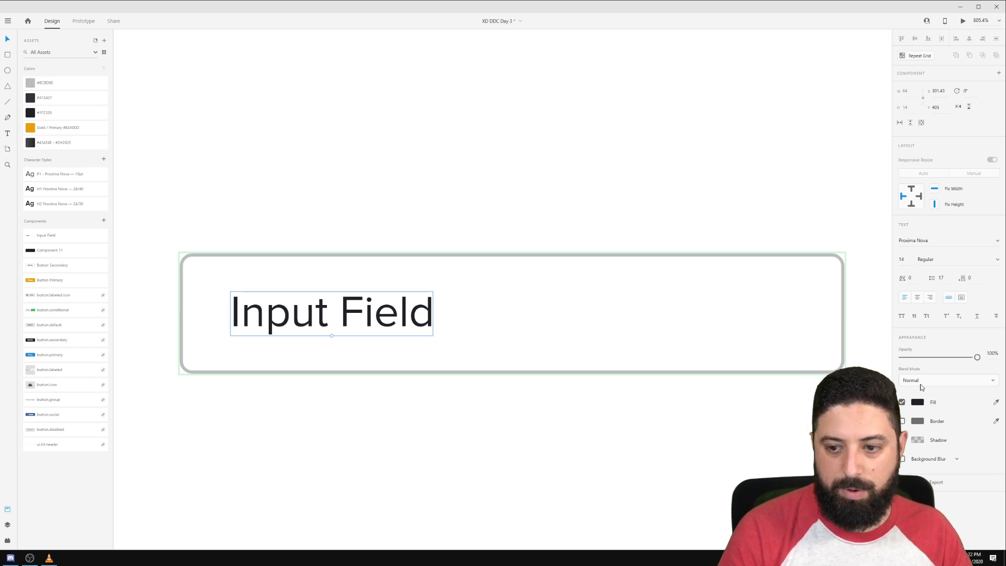
# Recolour the Disabled state's label with the light grey colour asset and deselect it.
pyautogui.click(52, 82)
pyautogui.scroll(-5, 458, 298)
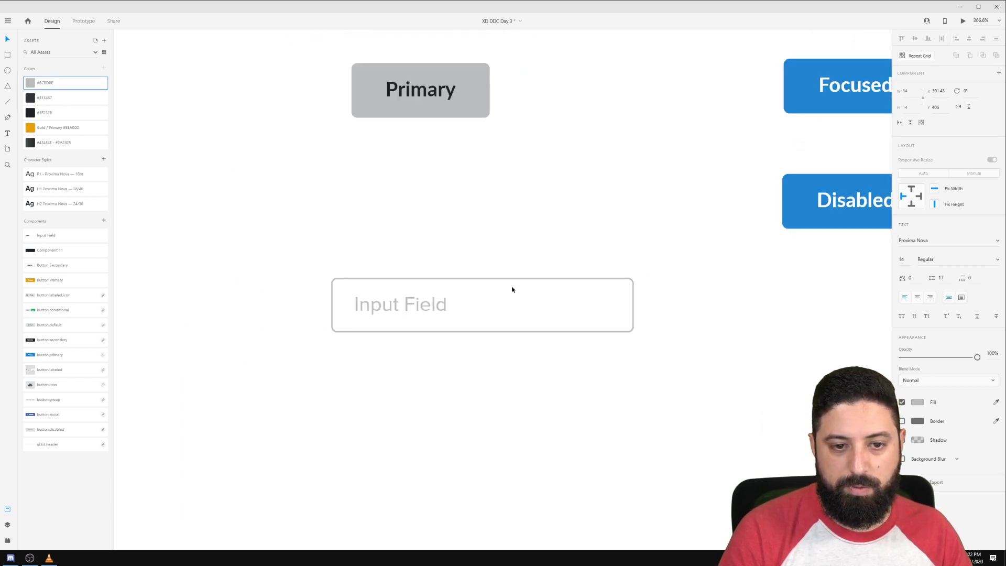
pyautogui.click(552, 274)
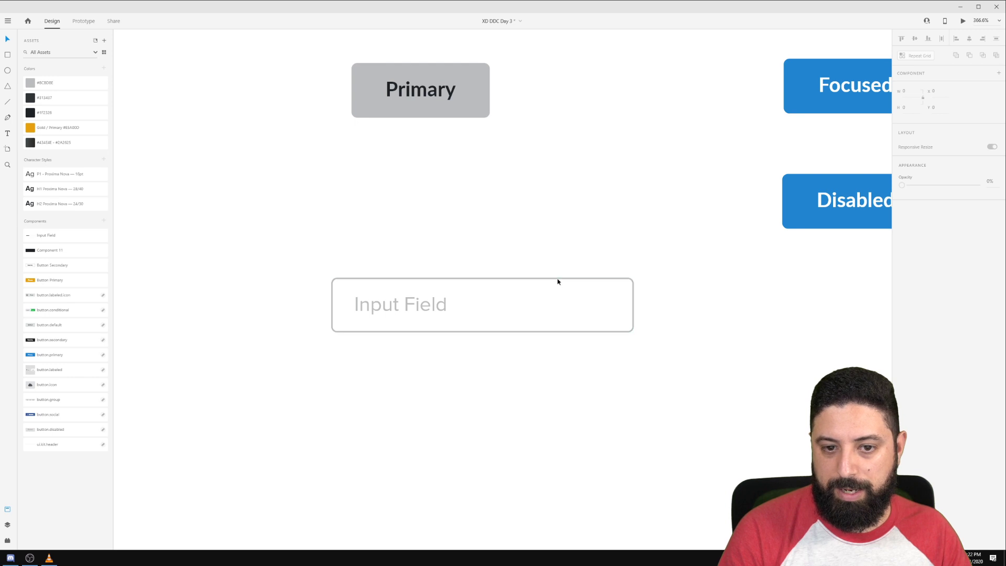
# Turn on the fill of the Disabled state's rectangle and apply the light grey colour asset to it.
pyautogui.click(557, 280)
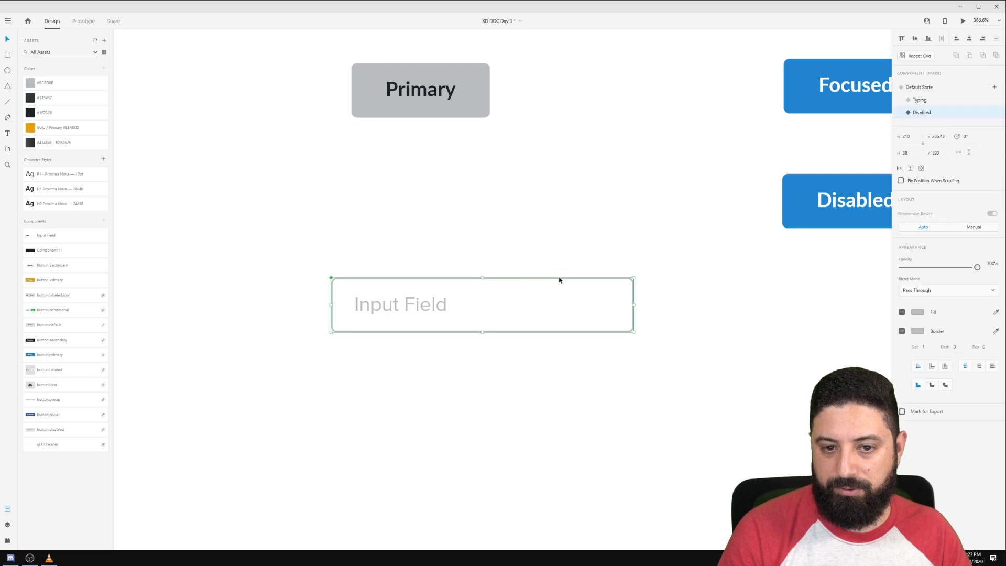
pyautogui.doubleClick(598, 292)
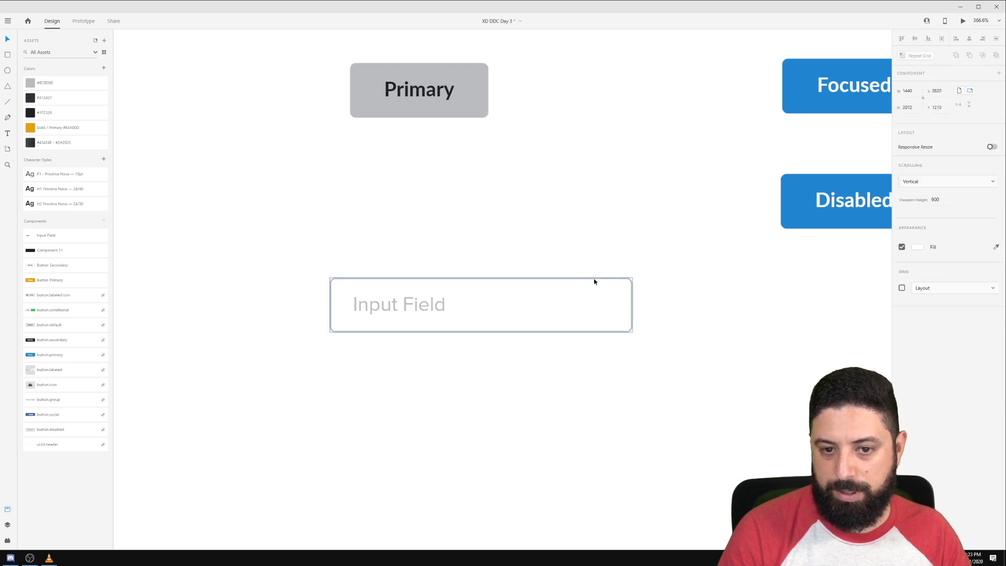
pyautogui.click(592, 279)
pyautogui.click(901, 308)
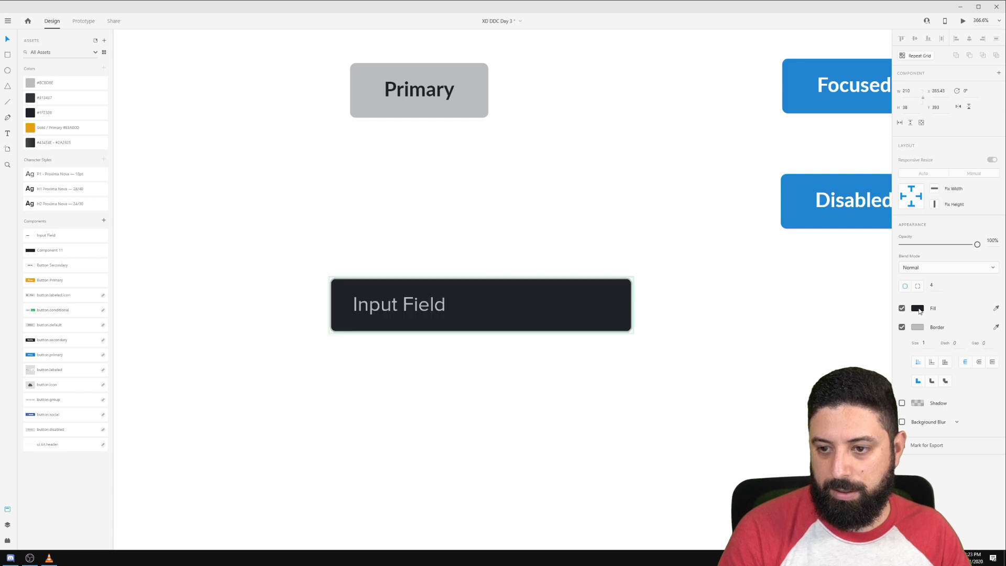
pyautogui.click(45, 82)
# Recolour the label inside the grey input field white and deselect it.
pyautogui.doubleClick(417, 308)
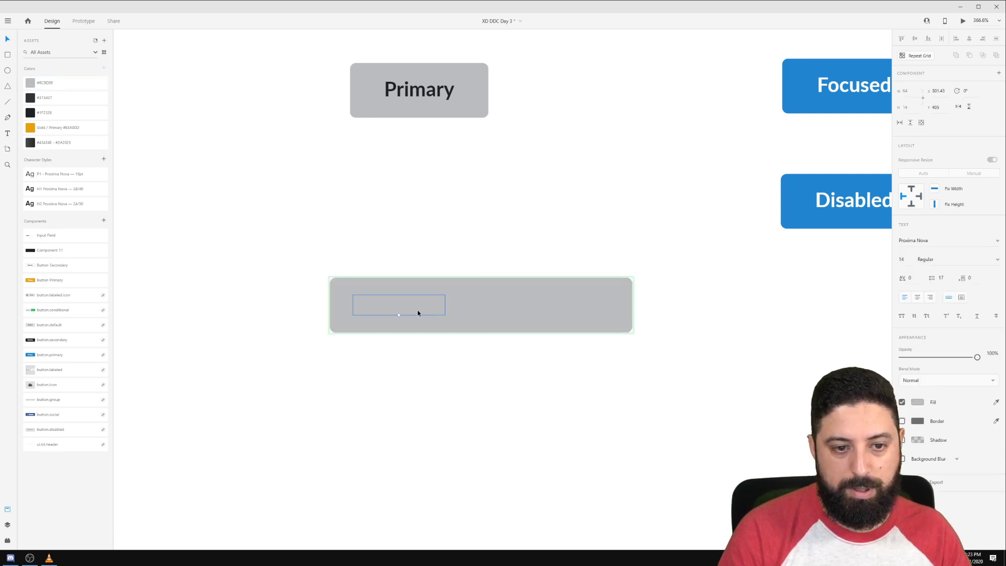
pyautogui.click(921, 402)
pyautogui.moveTo(822, 364); pyautogui.dragTo(691, 288)
pyautogui.click(655, 255)
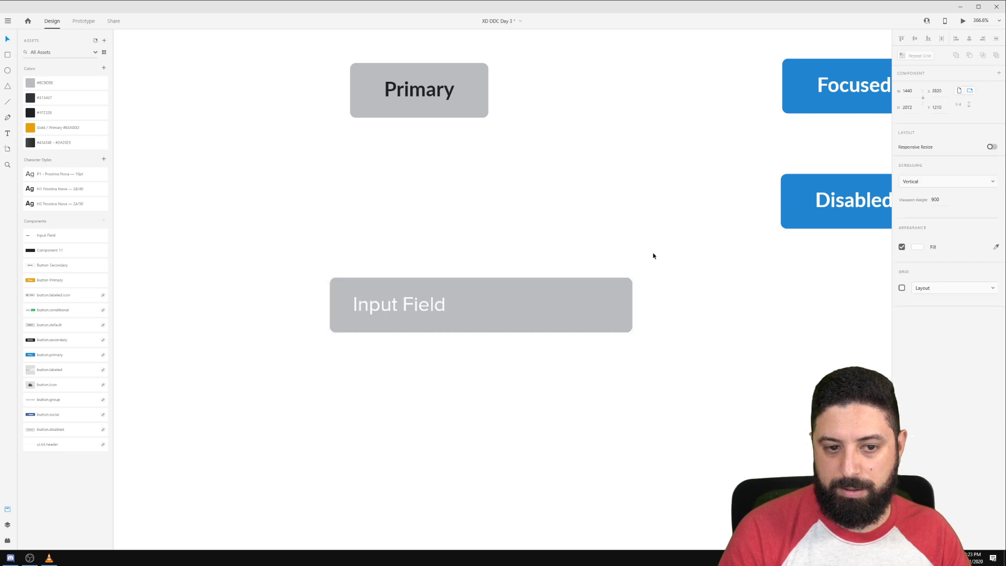
# Lower the rectangle's fill opacity to 18%, then sample the resulting tint so the fill is solid #F3F3F3.
pyautogui.click(606, 306)
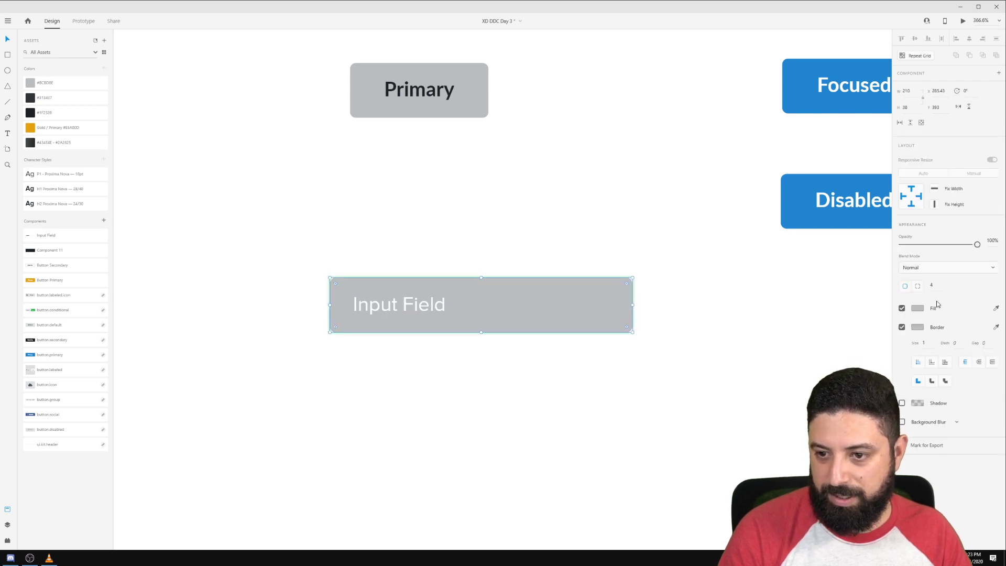
pyautogui.click(917, 308)
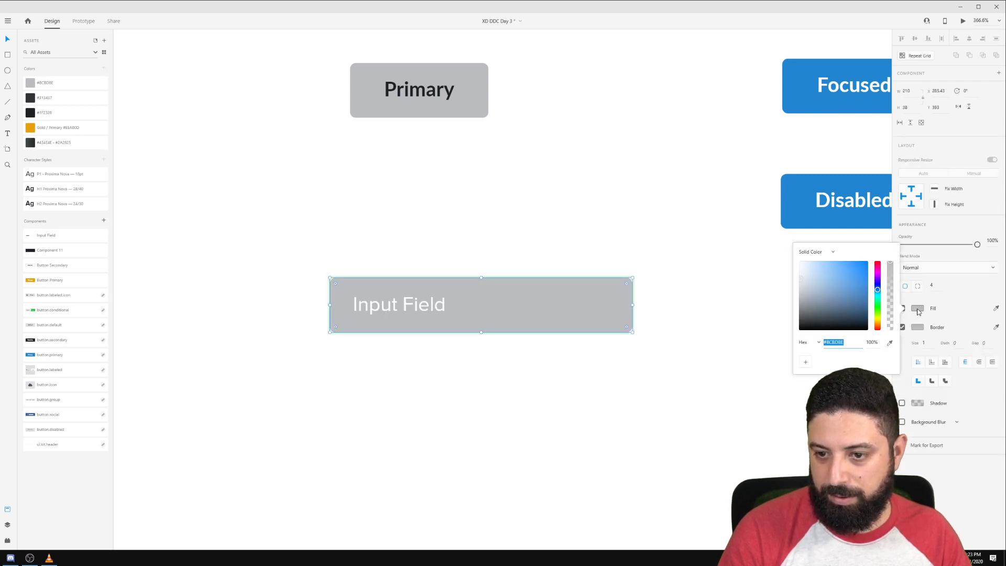
pyautogui.click(890, 268)
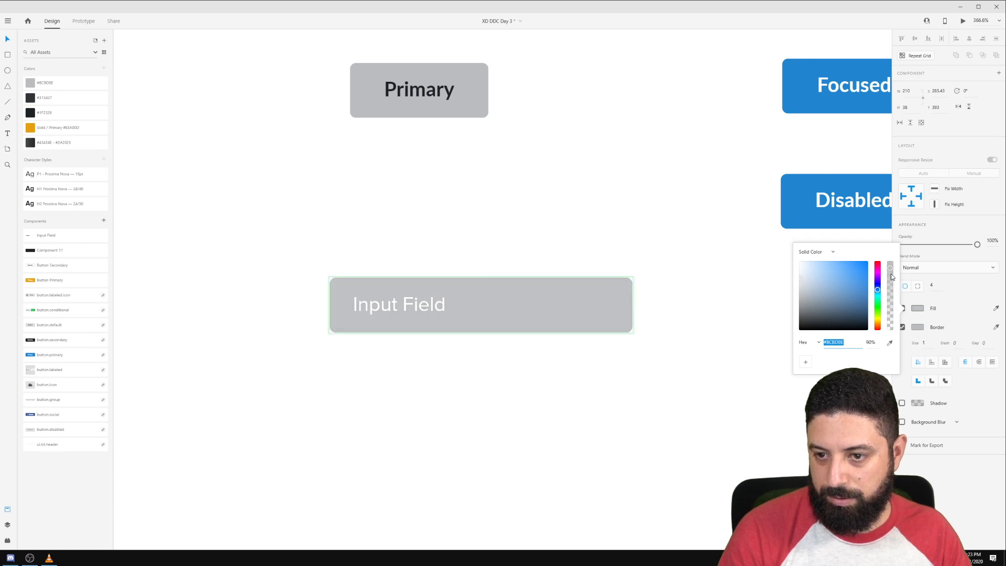
pyautogui.moveTo(892, 277); pyautogui.dragTo(894, 318)
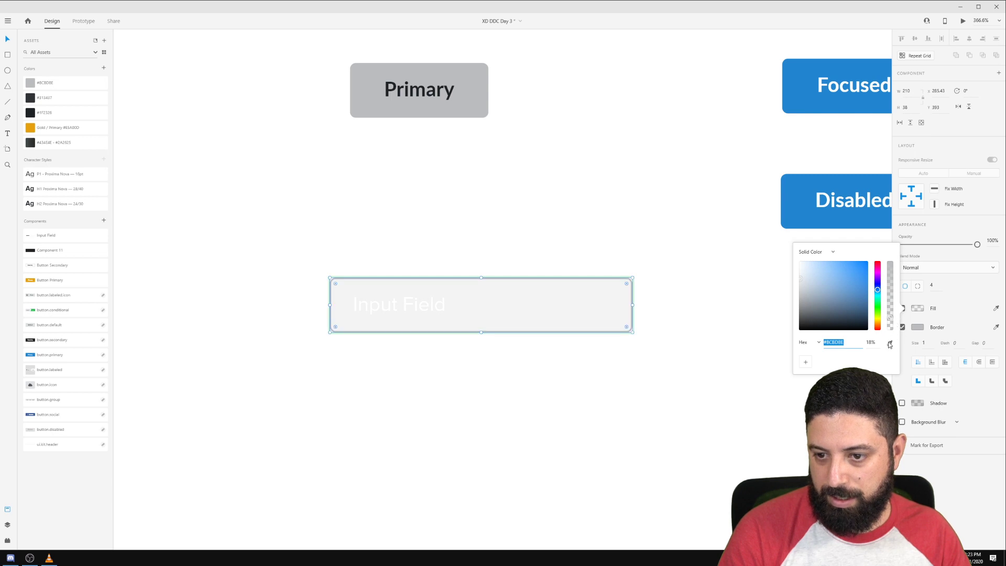
pyautogui.click(889, 344)
pyautogui.click(511, 312)
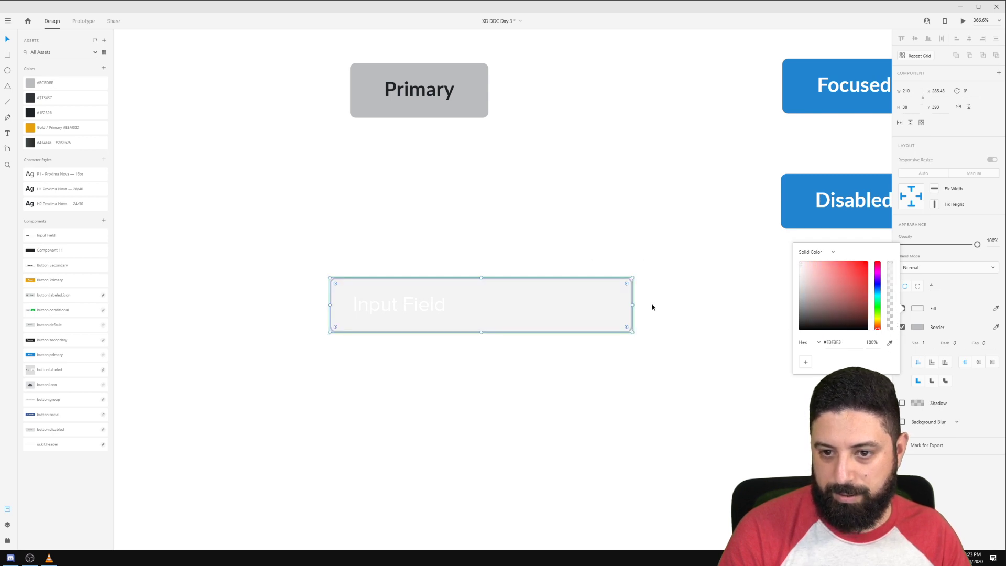
# Recolour the Disabled state's label with the dark colour asset listed directly before the gold one, and deselect it.
pyautogui.doubleClick(408, 306)
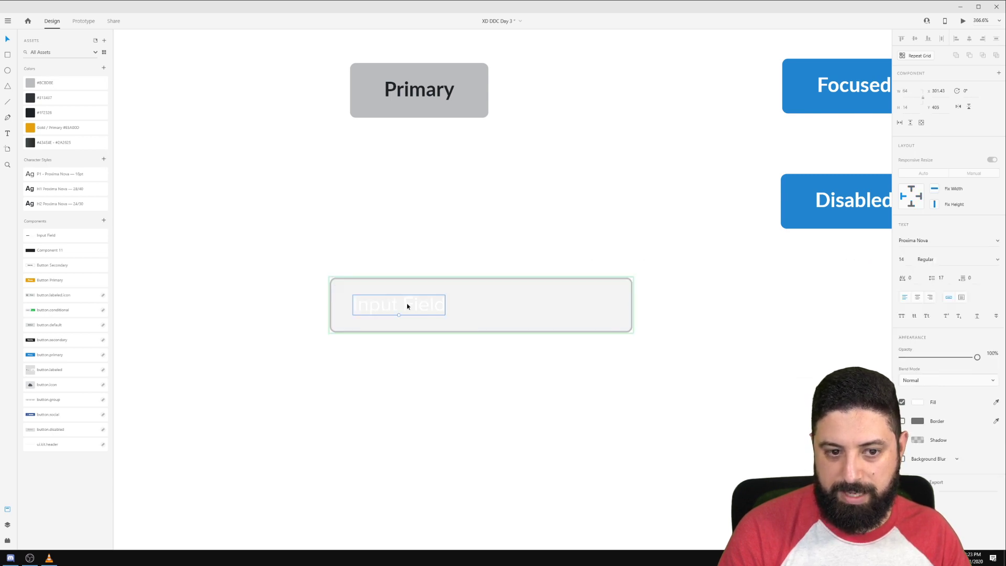
pyautogui.click(58, 116)
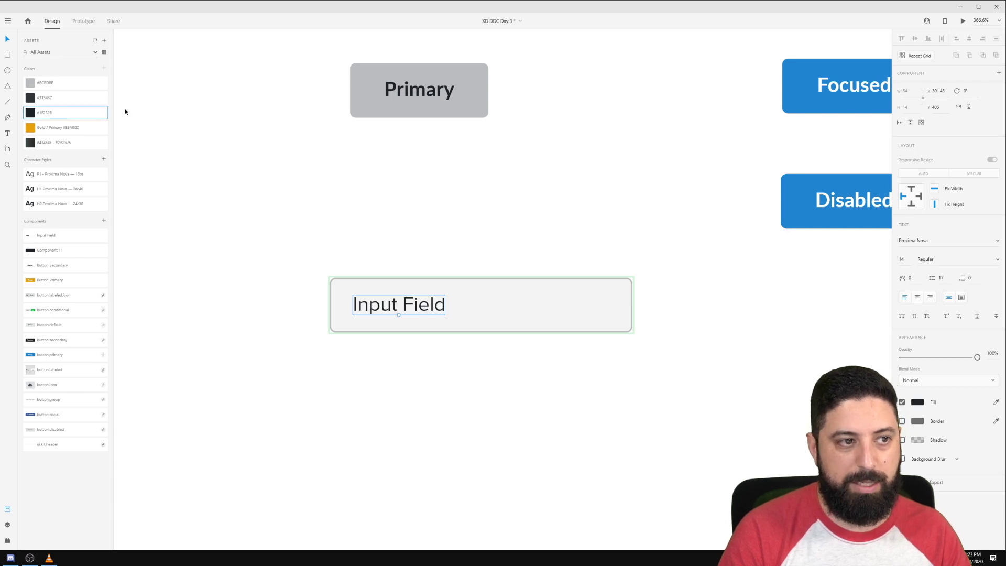
pyautogui.click(419, 203)
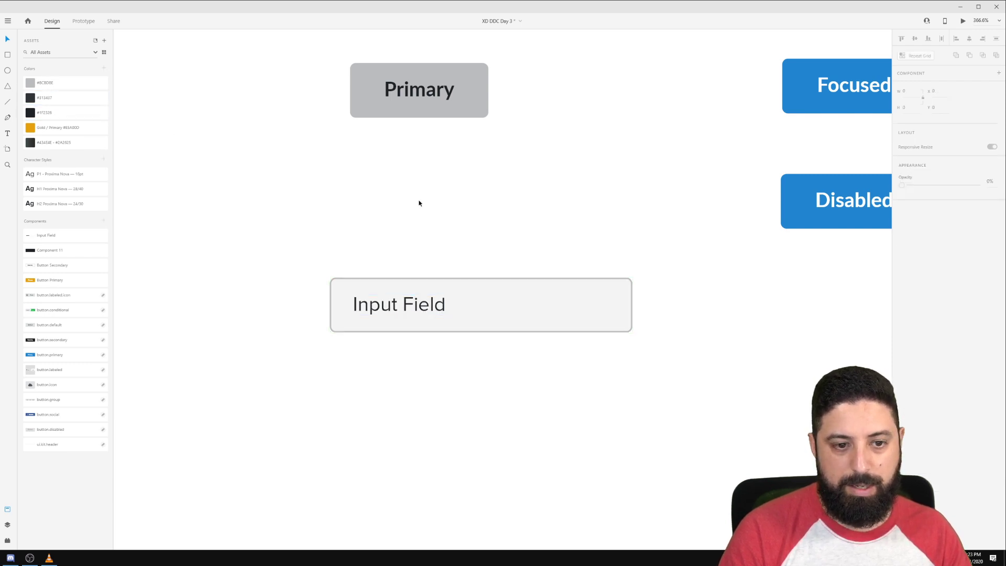
# Return the input field to its Default State and place two copies below it, set to Typing and Disabled.
pyautogui.scroll(-5, 419, 204)
pyautogui.click(478, 255)
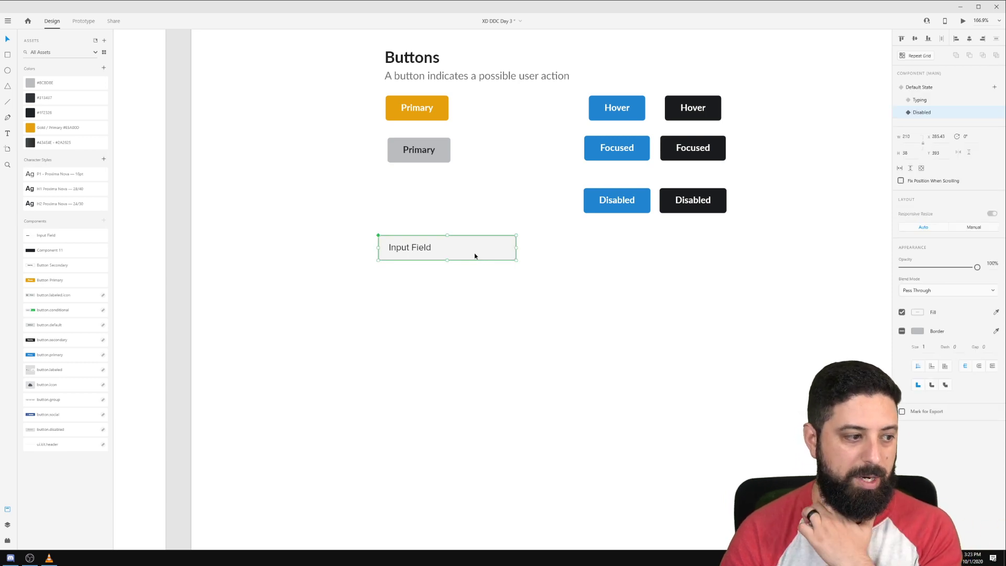
pyautogui.click(926, 88)
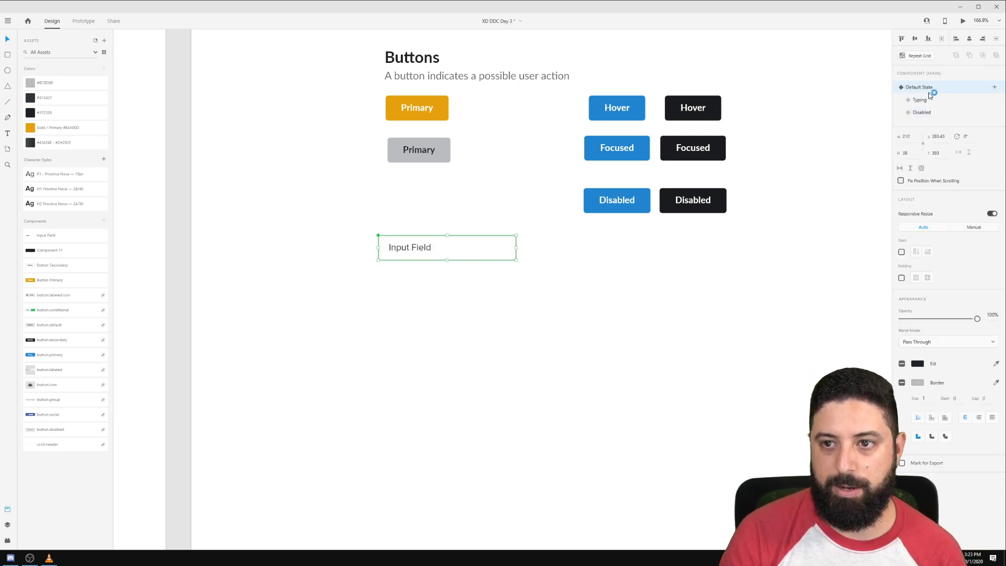
pyautogui.moveTo(414, 246); pyautogui.dragTo(430, 342)
pyautogui.click(919, 102)
pyautogui.click(935, 112)
pyautogui.click(680, 347)
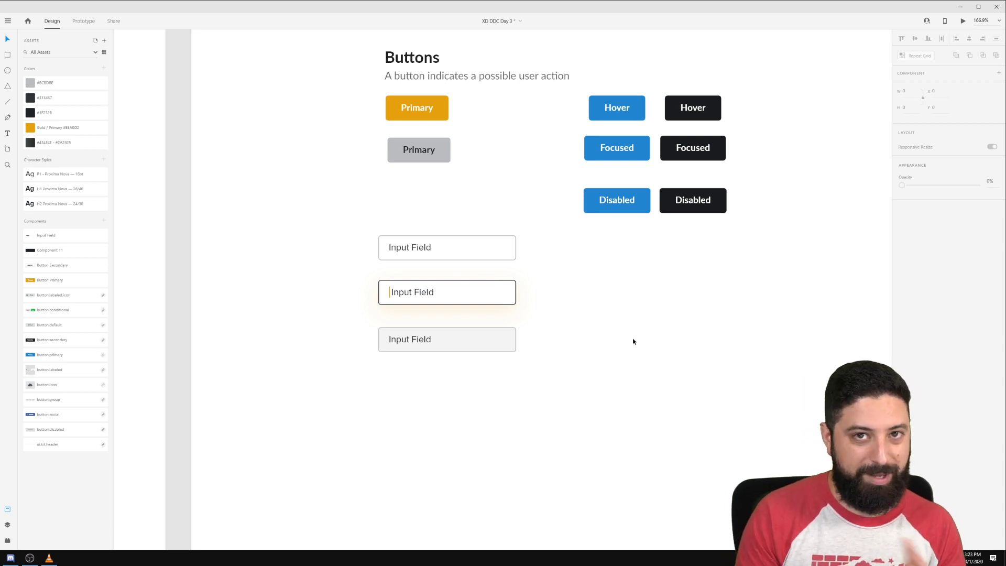
# Delete the linked header component and the linked disabled, social, group and icon button components from the document's assets.
pyautogui.rightClick(68, 445)
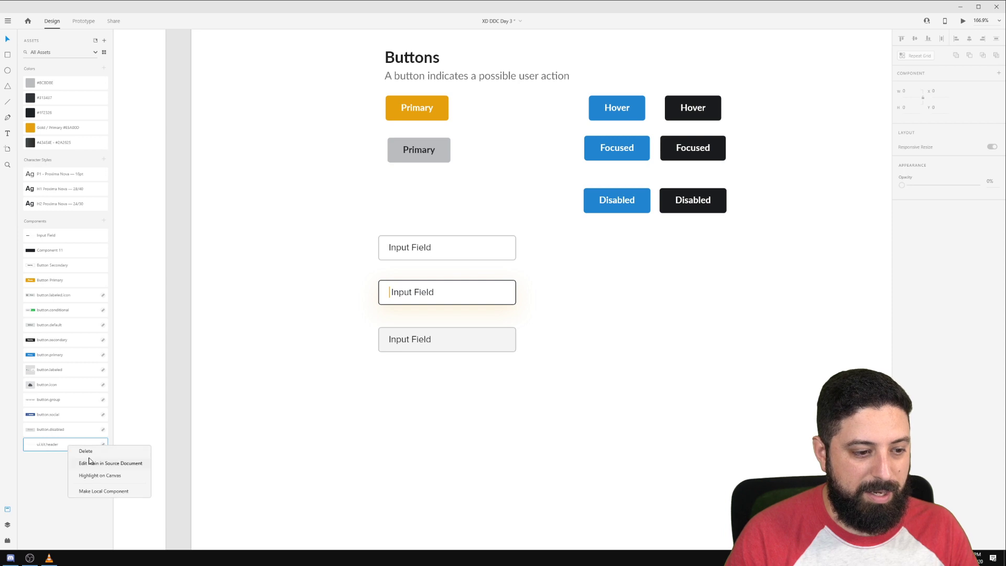
pyautogui.click(81, 449)
pyautogui.rightClick(67, 431)
pyautogui.click(82, 436)
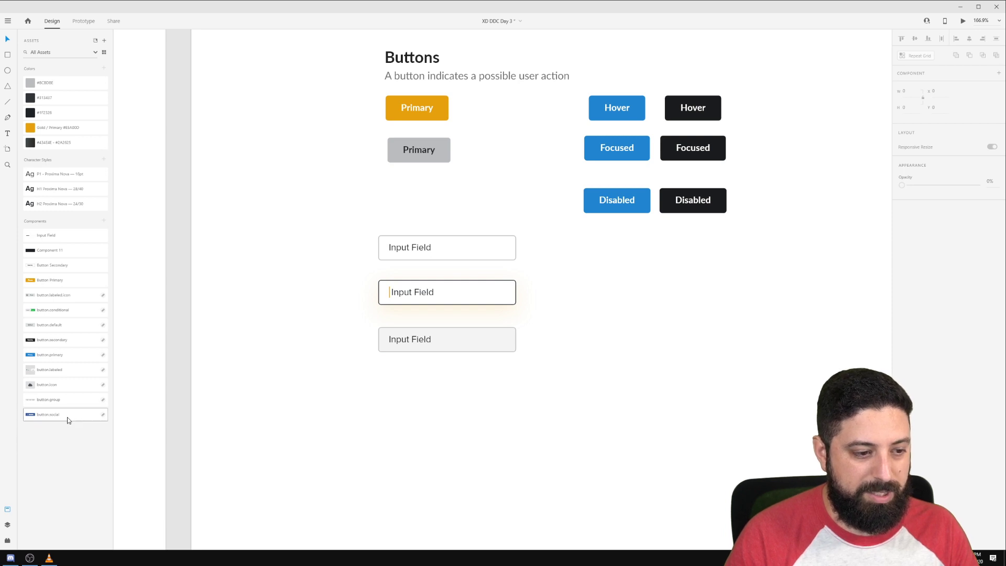
pyautogui.rightClick(67, 417)
pyautogui.click(100, 424)
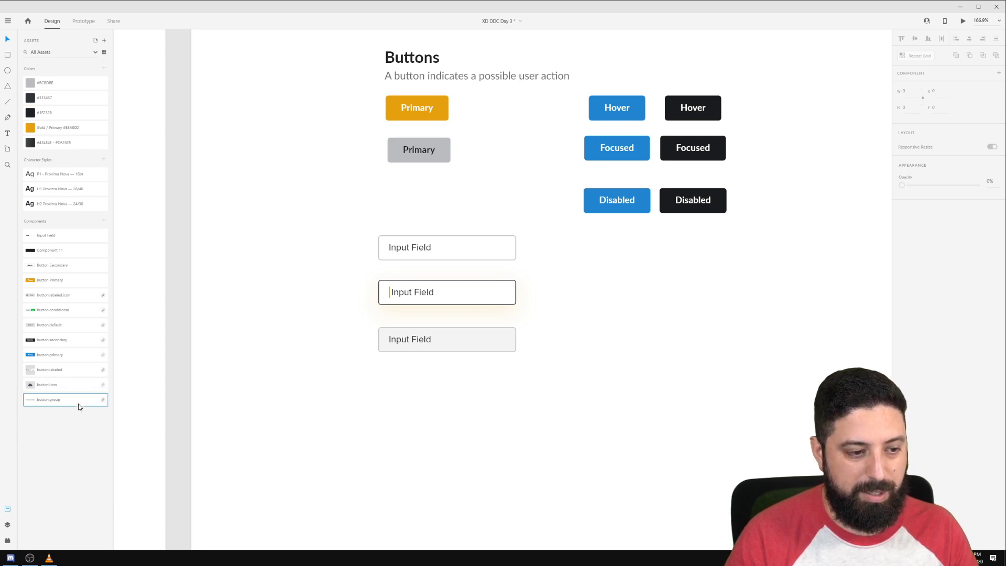
pyautogui.rightClick(89, 401)
pyautogui.click(92, 407)
pyautogui.rightClick(73, 390)
pyautogui.click(80, 394)
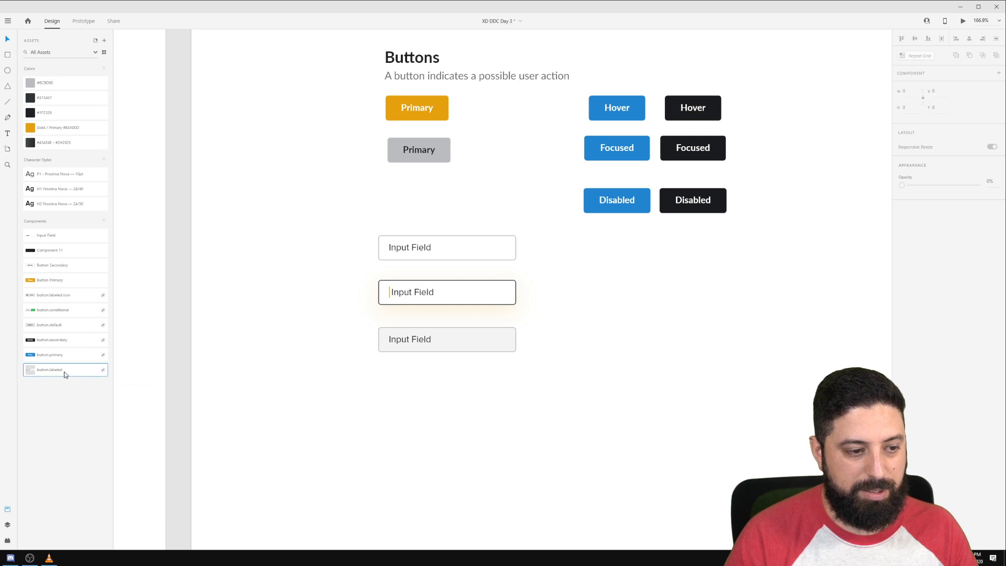
# Delete the remaining linked button components from the assets: labeled, primary, secondary, default, conditional and labeled icon.
pyautogui.rightClick(67, 370)
pyautogui.click(74, 376)
pyautogui.rightClick(67, 356)
pyautogui.click(75, 360)
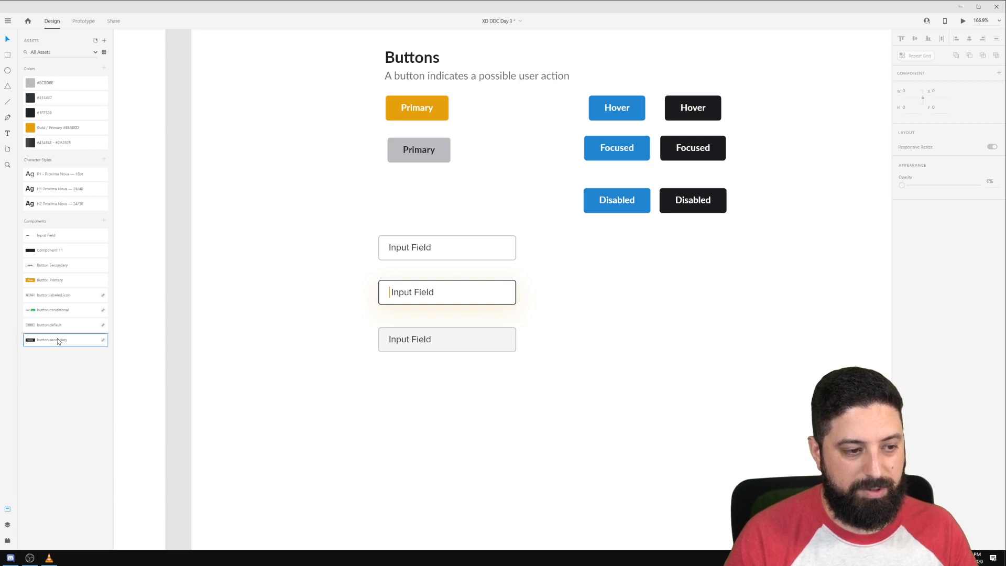
pyautogui.rightClick(58, 340)
pyautogui.click(65, 344)
pyautogui.rightClick(50, 327)
pyautogui.click(63, 331)
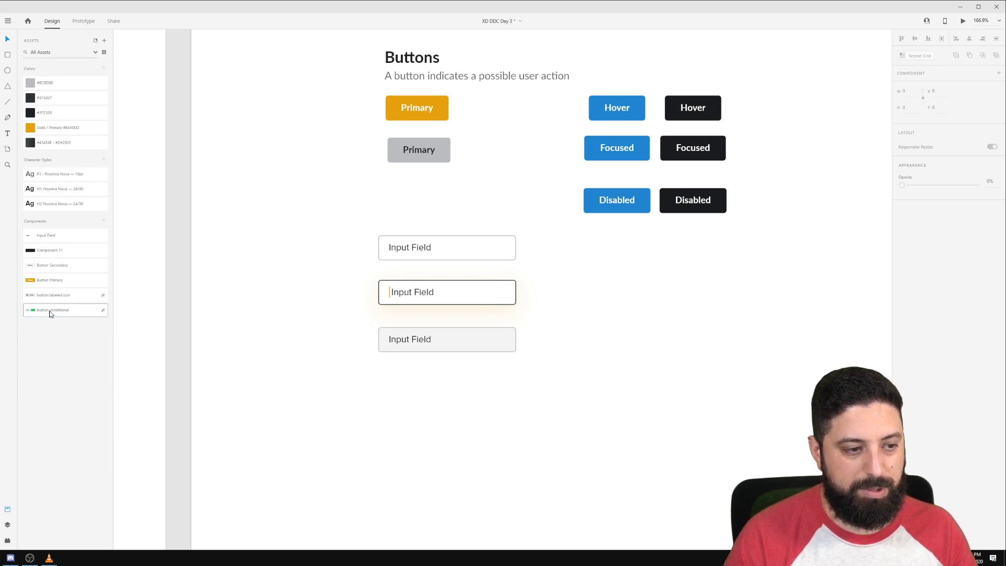
pyautogui.rightClick(50, 311)
pyautogui.click(67, 317)
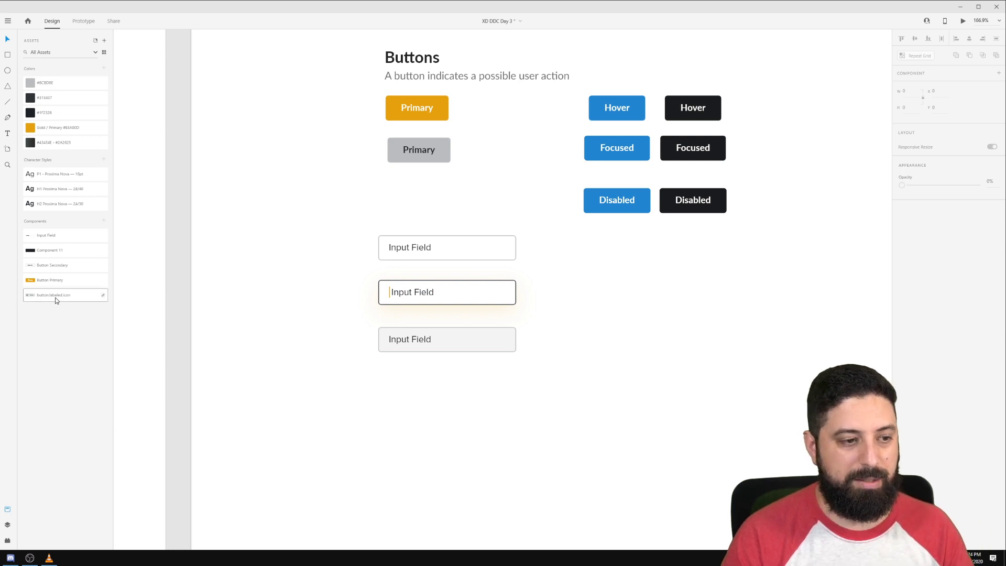
pyautogui.rightClick(62, 297)
pyautogui.click(73, 302)
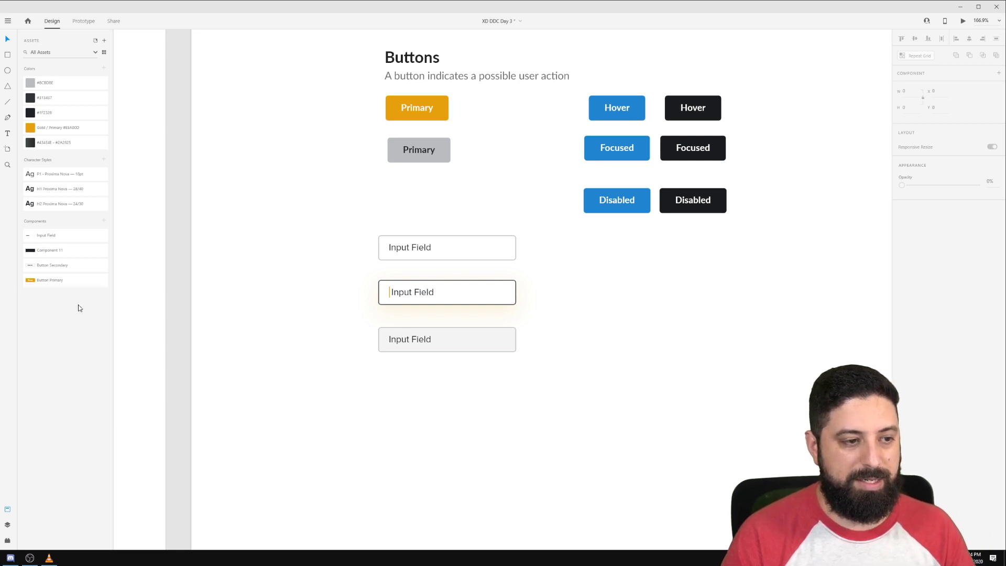
# Delete the leftover black component listed between Input Field and Button Secondary from the document's assets.
pyautogui.click(52, 251)
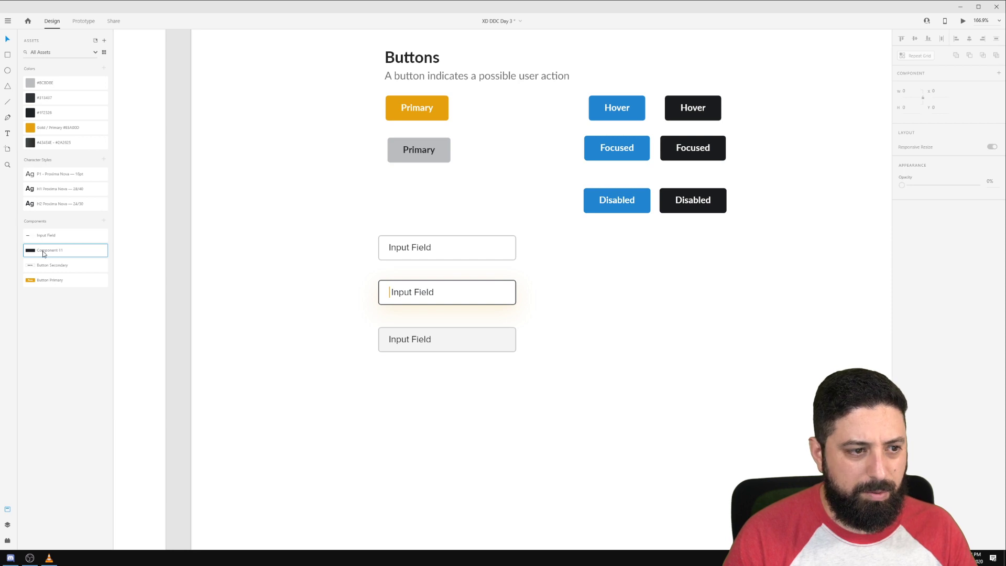
pyautogui.rightClick(43, 250)
pyautogui.click(74, 280)
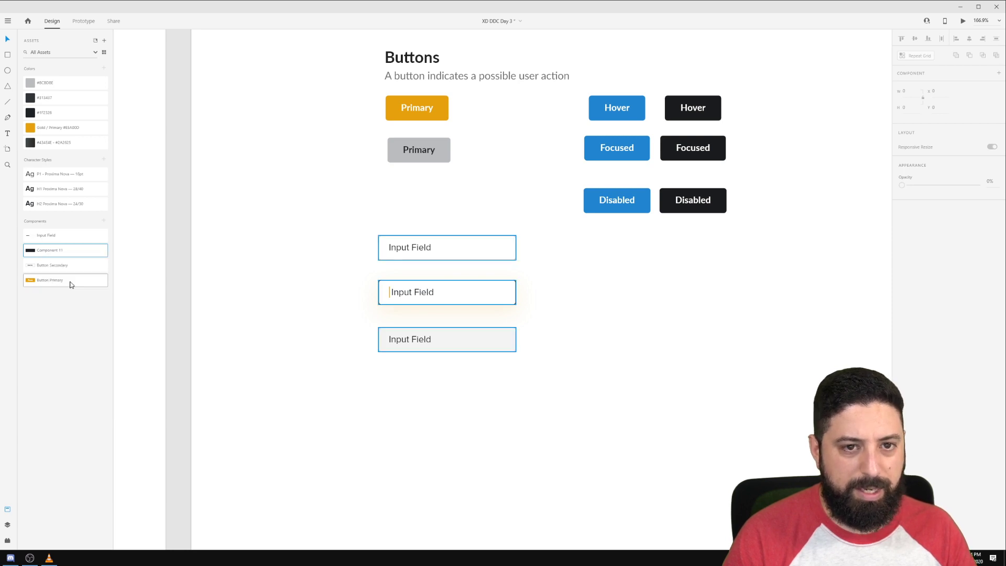
pyautogui.rightClick(63, 250)
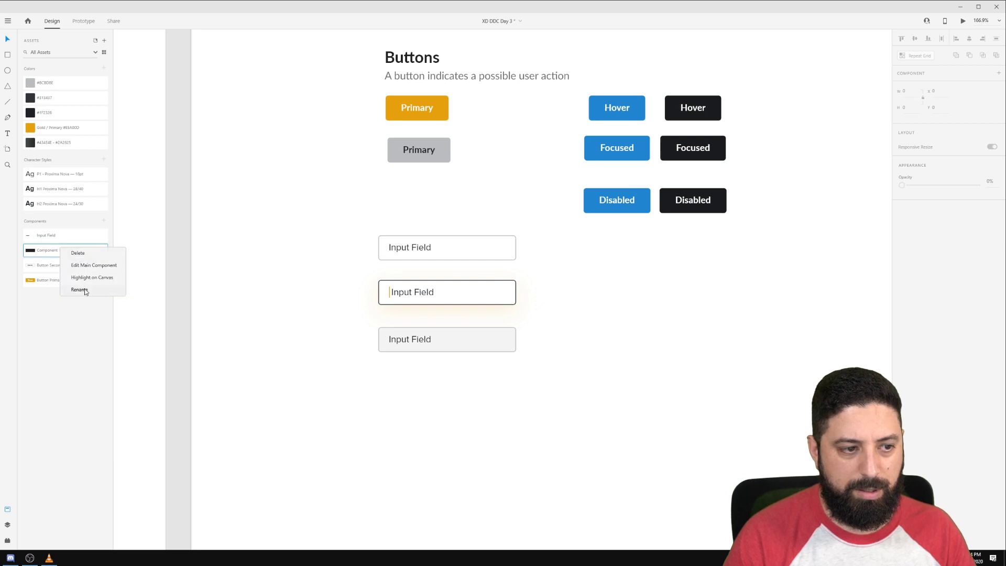
pyautogui.click(80, 254)
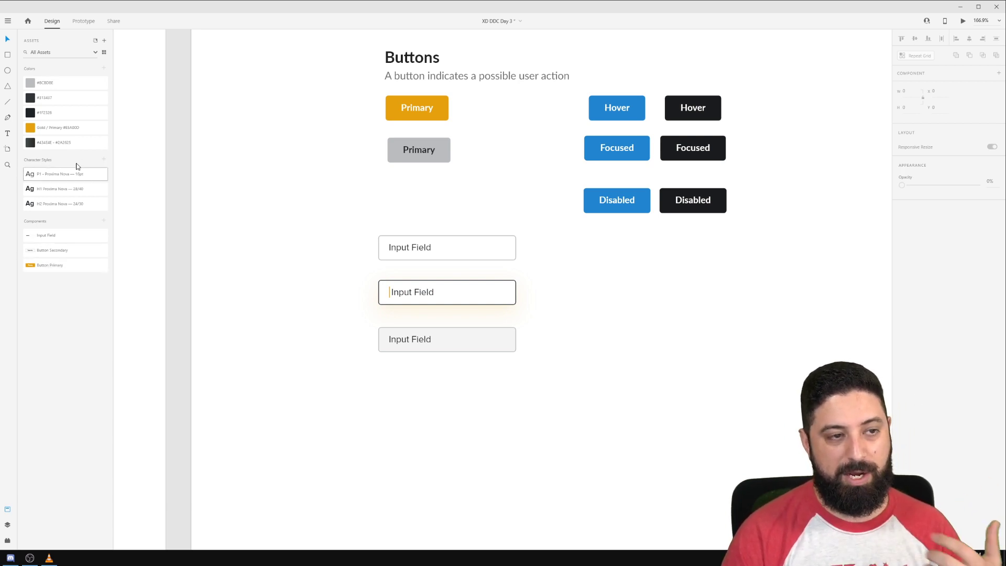
# Draw a square in the empty area beside the input fields and set its size to 24 by 24.
pyautogui.scroll(-3, 356, 214)
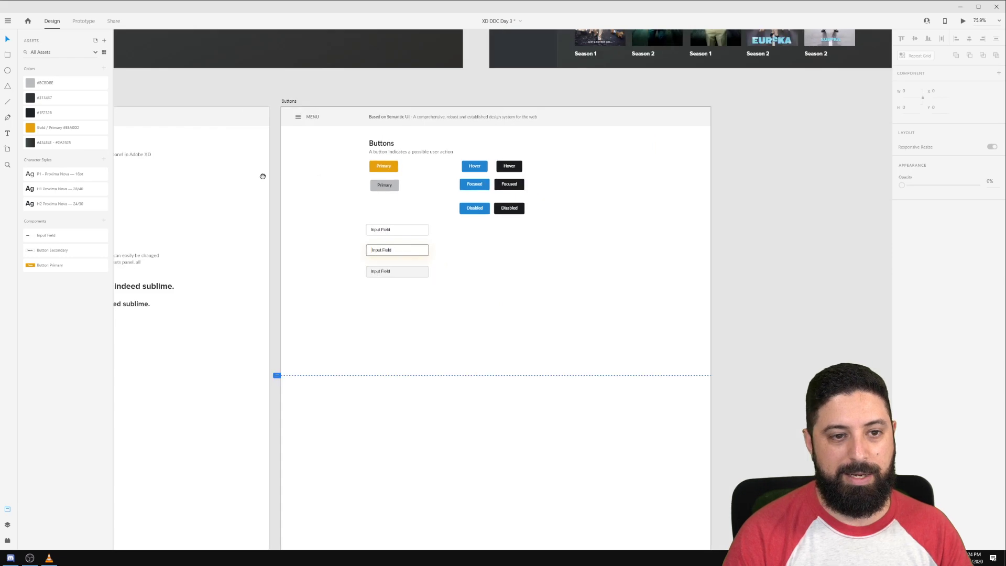
pyautogui.moveTo(262, 176); pyautogui.dragTo(495, 184)
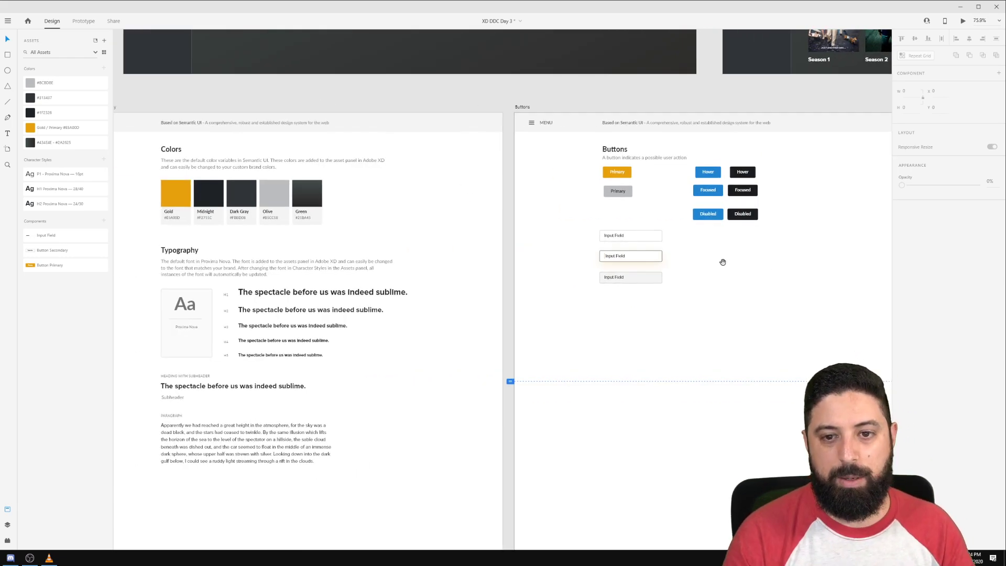
pyautogui.scroll(5, 722, 262)
pyautogui.press('r')
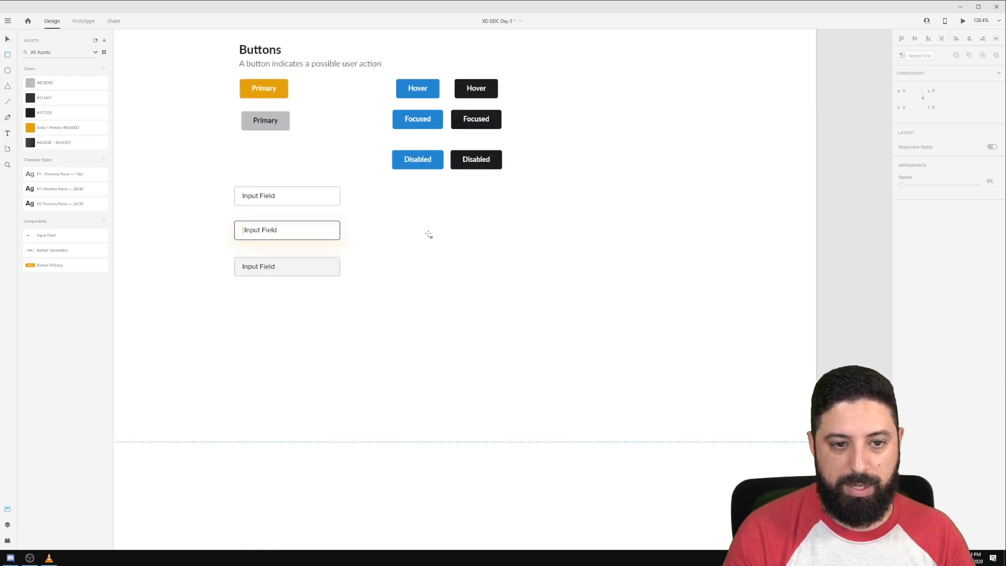
pyautogui.moveTo(428, 234); pyautogui.dragTo(457, 263)
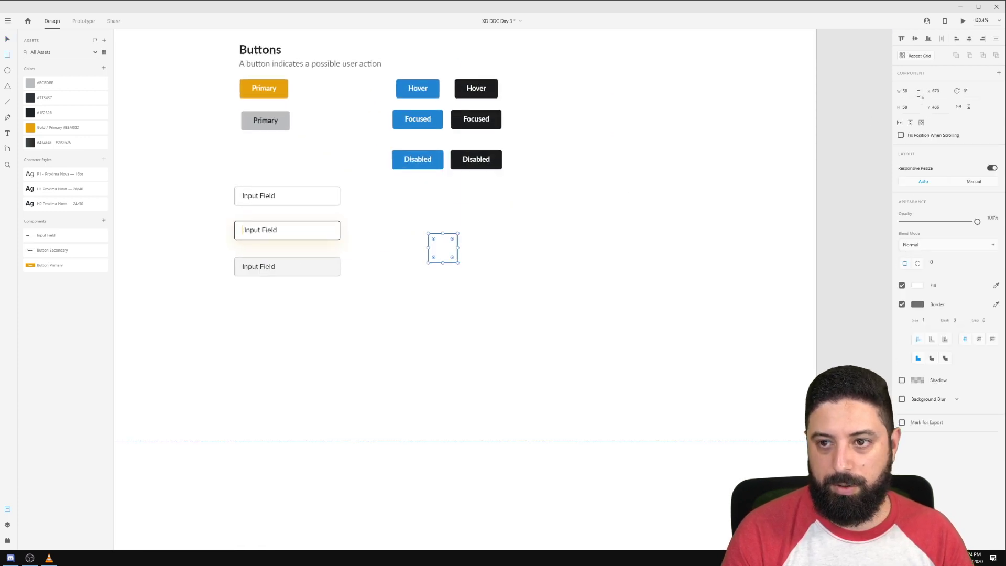
pyautogui.moveTo(918, 94); pyautogui.dragTo(895, 93)
pyautogui.write('24')
pyautogui.press('Tab')
pyautogui.write('24')
pyautogui.press('Tab')
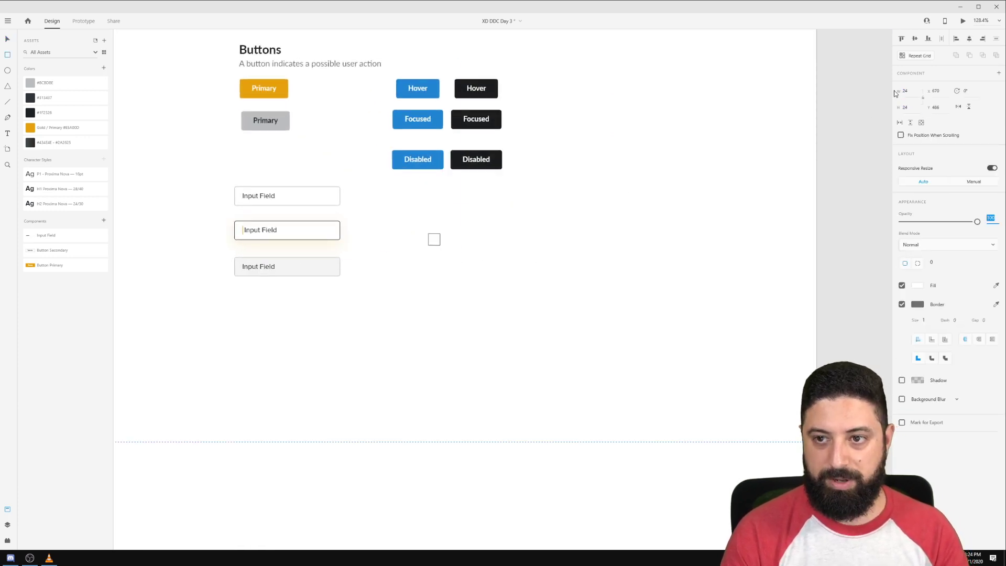
# Switch to the Nucleo icon library and bring the solid heart pin icon onto the square in the XD document.
pyautogui.scroll(10, 442, 240)
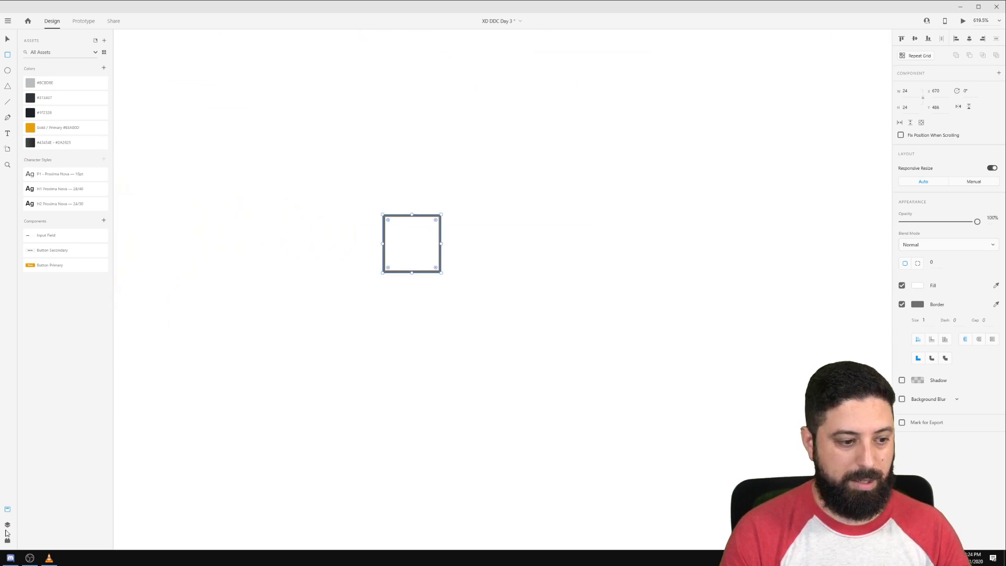
pyautogui.hotkey('alt', 'Tab')
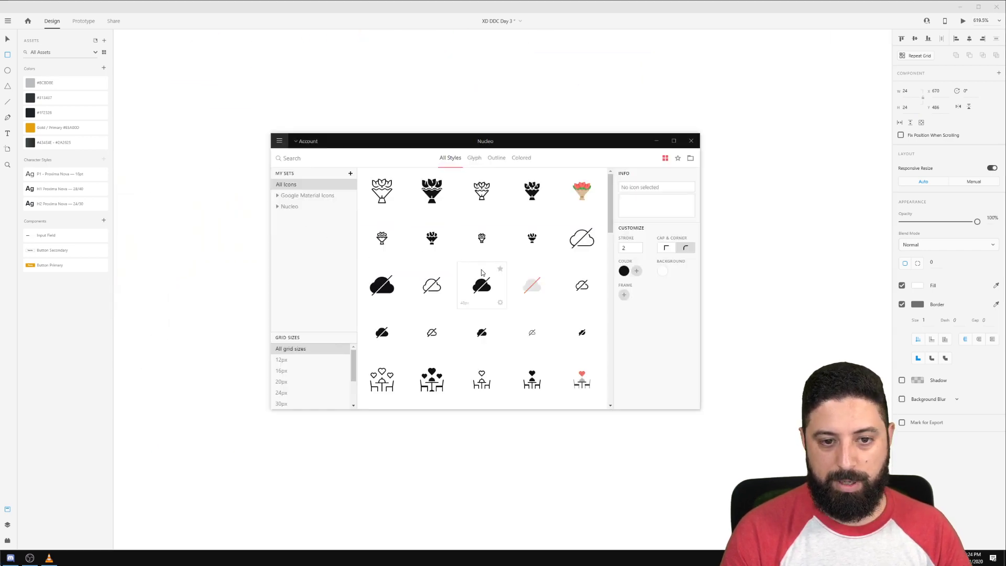
pyautogui.scroll(-1, 556, 291)
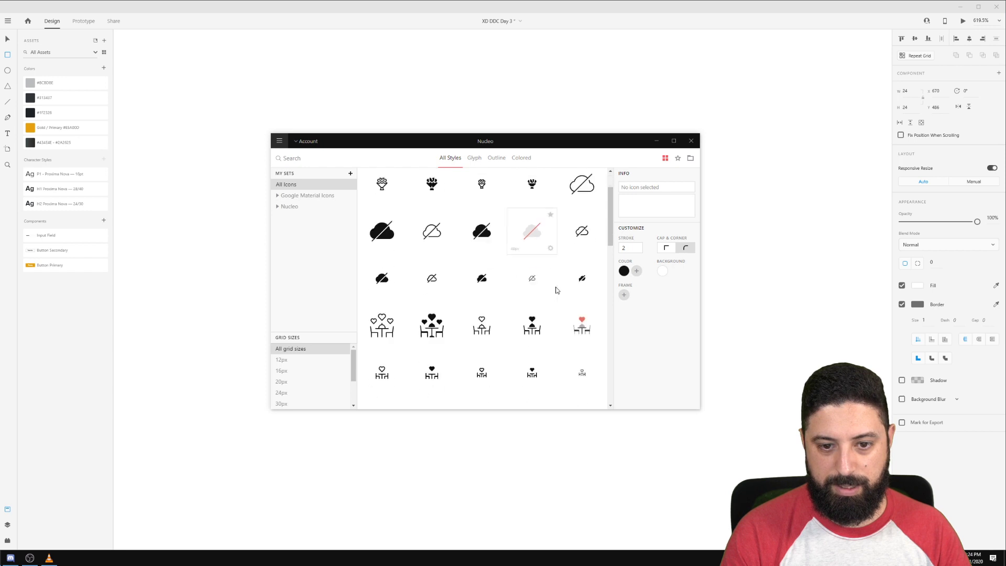
pyautogui.scroll(-3, 556, 290)
pyautogui.moveTo(581, 324); pyautogui.dragTo(423, 205)
# Scale the heart pin proportionally to about 16.4 by 21.2 so it fits inside the 24 px square.
pyautogui.scroll(5, 426, 217)
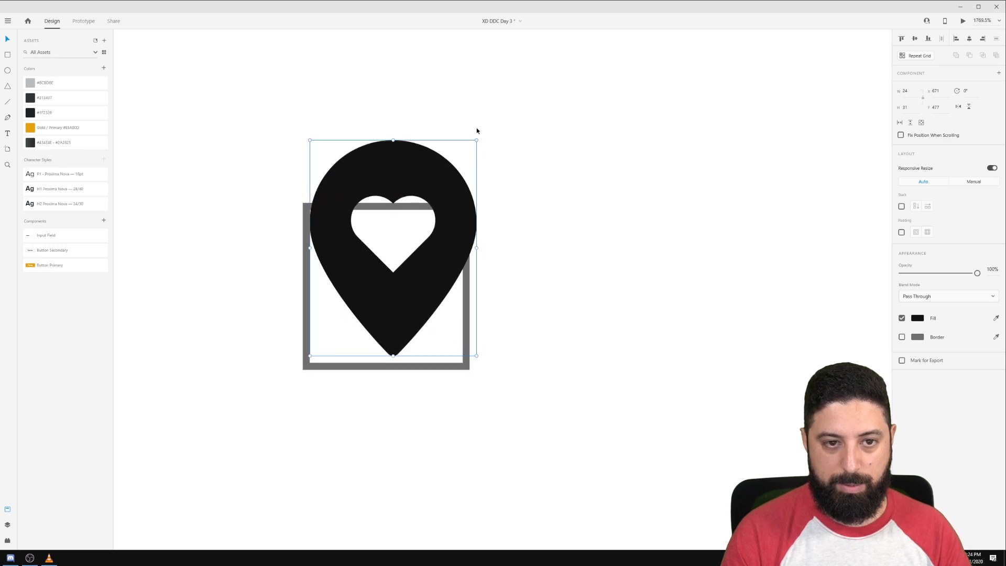
pyautogui.moveTo(475, 140); pyautogui.dragTo(443, 211)
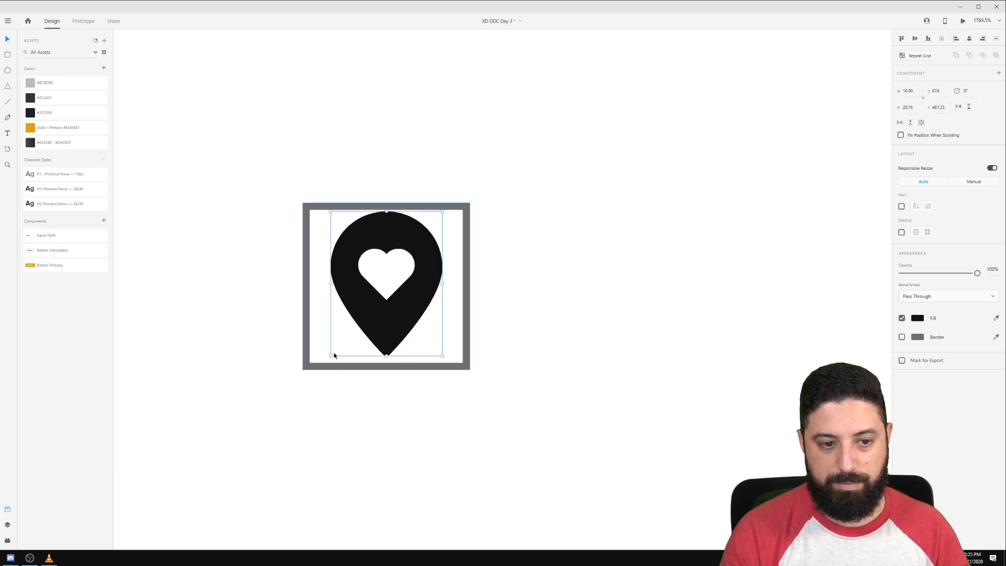
pyautogui.moveTo(330, 356); pyautogui.dragTo(326, 359)
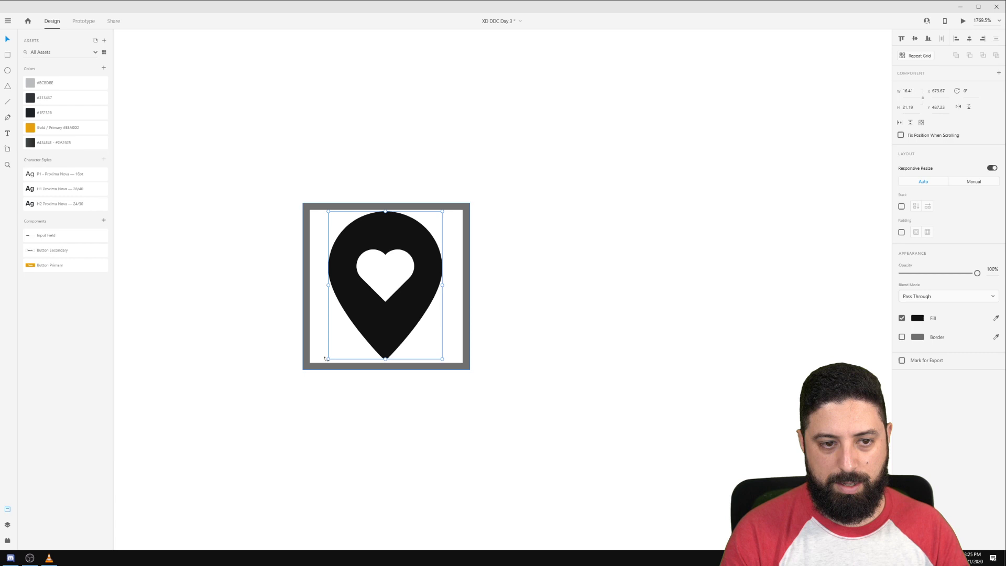
# Turn off the border and fill of the square behind the heart pin.
pyautogui.click(307, 227)
pyautogui.click(901, 303)
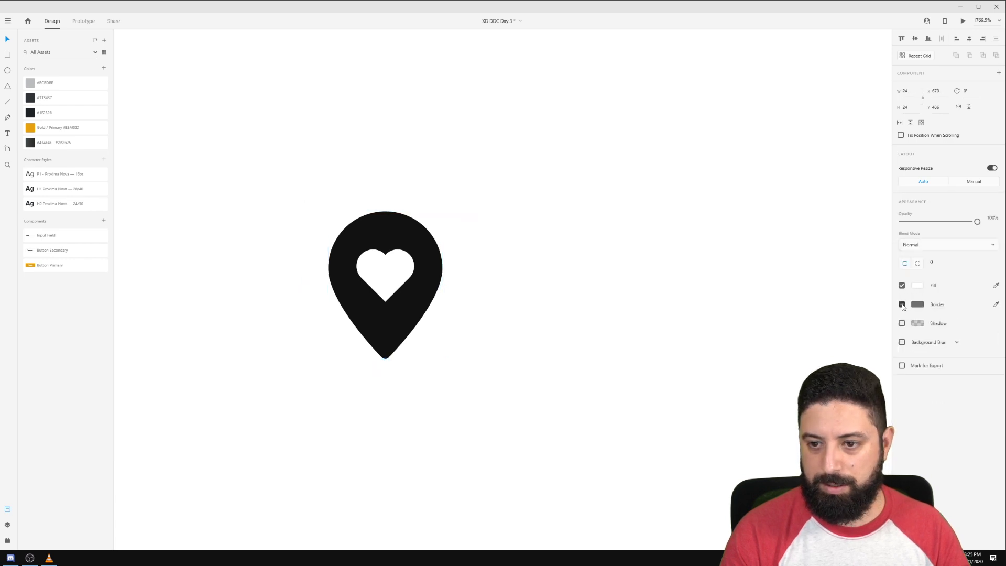
pyautogui.moveTo(572, 166); pyautogui.dragTo(253, 408)
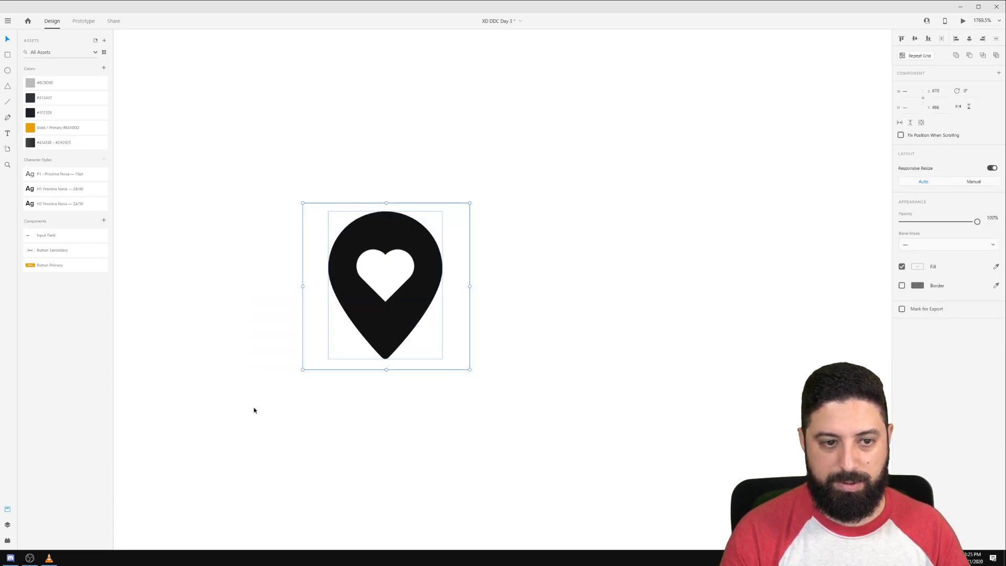
pyautogui.click(321, 213)
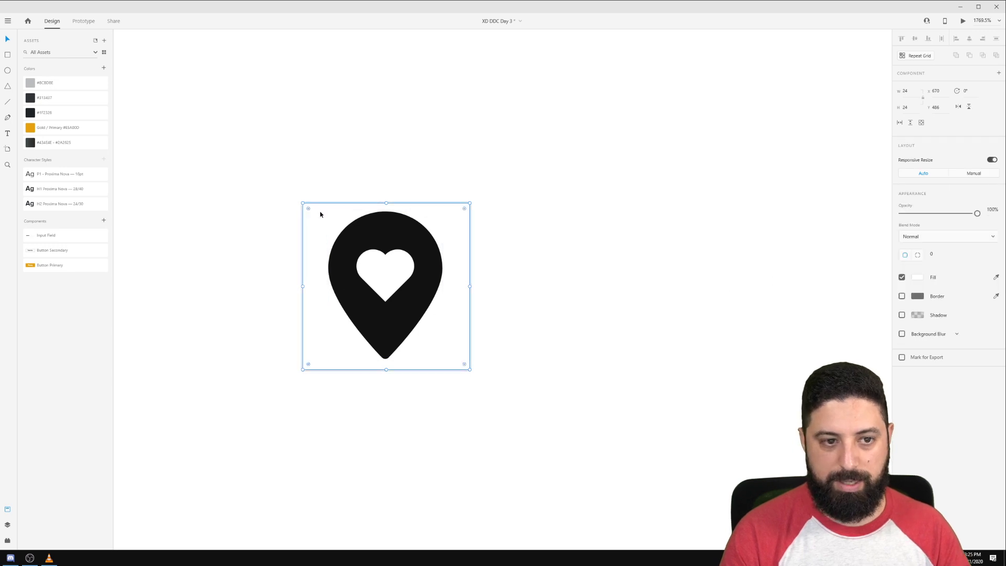
pyautogui.click(902, 277)
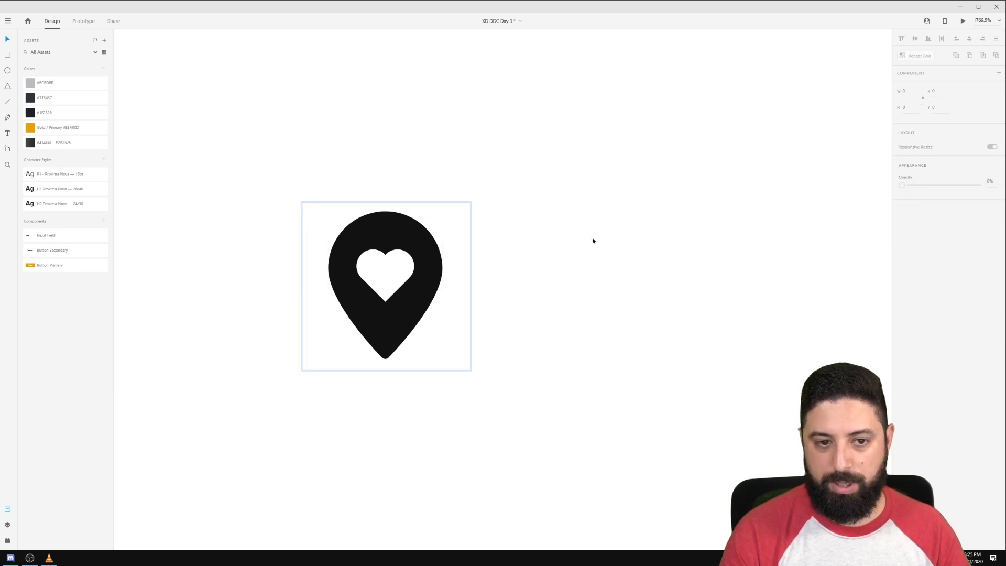
# Group the heart pin with its square and make it a component named "Icon / 24px / Heart Pin".
pyautogui.moveTo(577, 168); pyautogui.dragTo(328, 376)
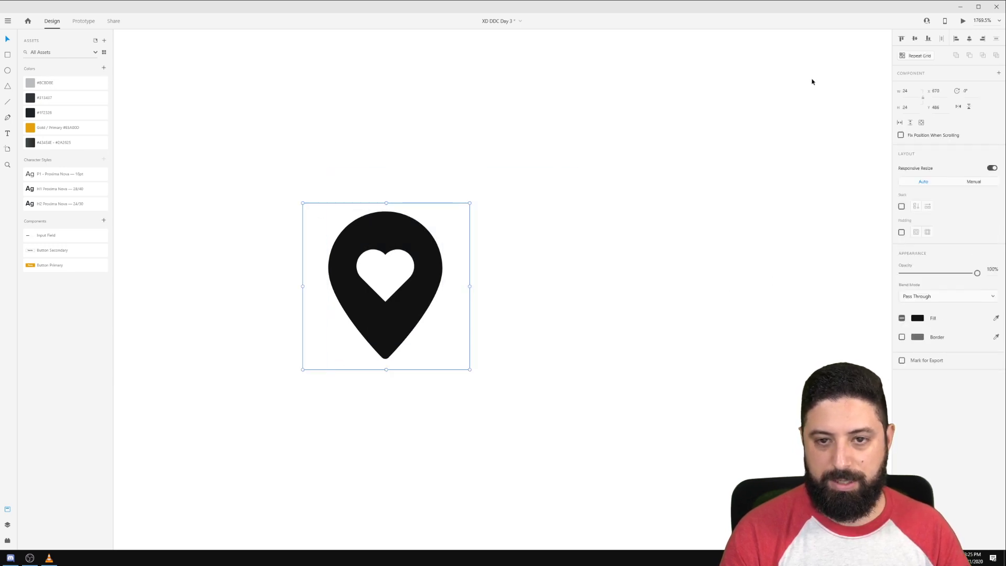
pyautogui.click(104, 220)
pyautogui.doubleClick(67, 236)
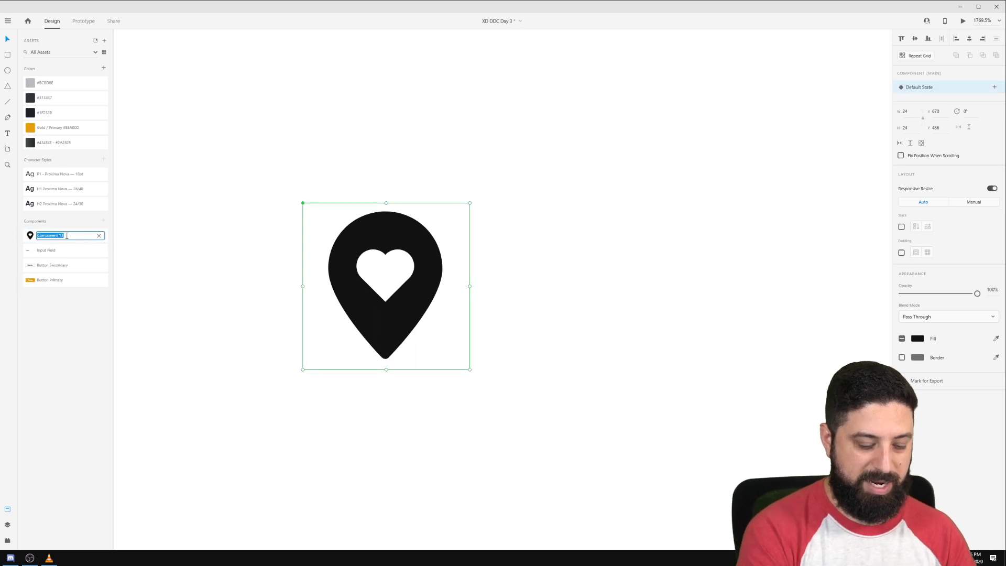
pyautogui.write('Icon / 24px / Heart Pin')
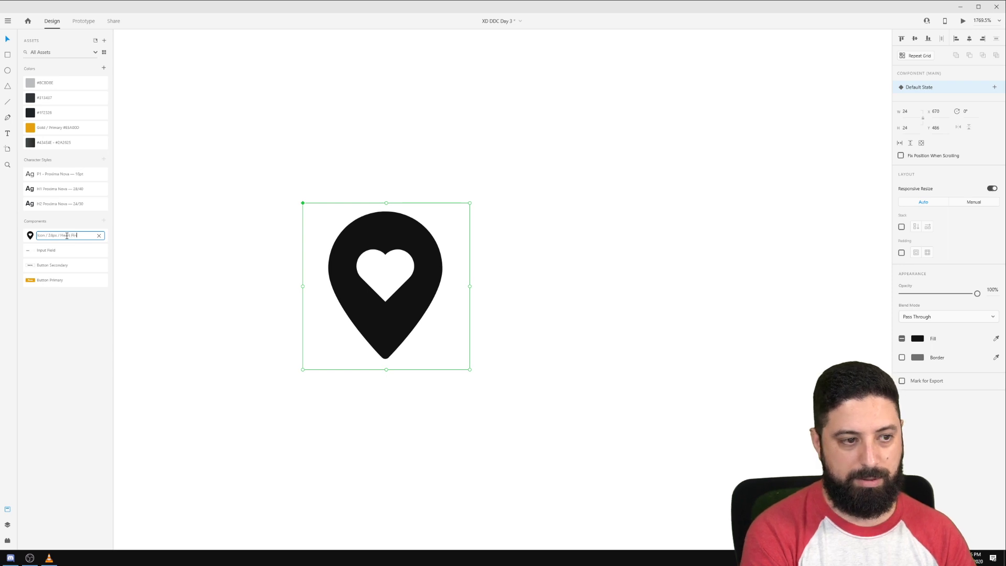
pyautogui.press('Return')
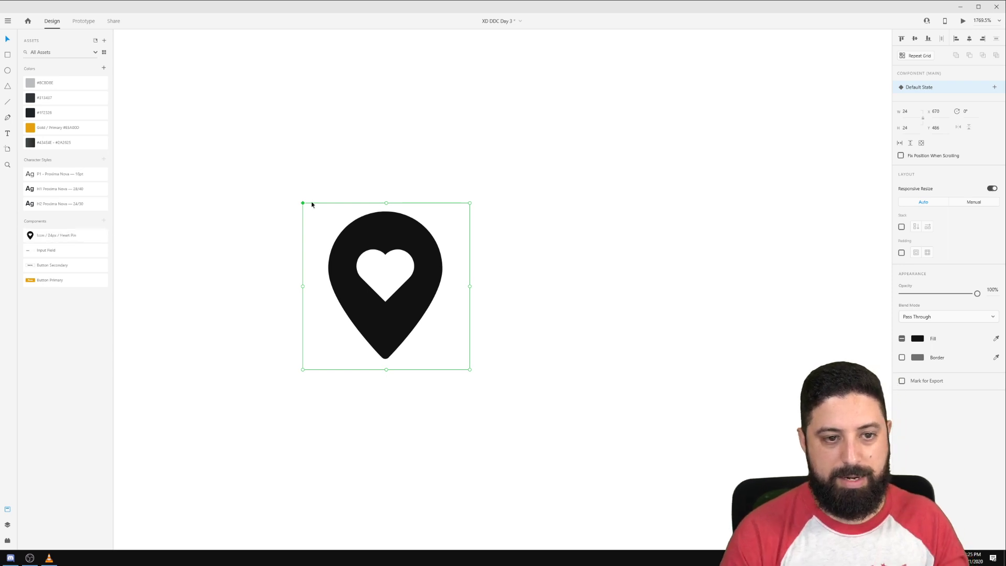
# Place a copy of the heart pin component beside the original and recolour the main component's pin with the Gold / Primary colour asset.
pyautogui.scroll(-3, 380, 185)
pyautogui.moveTo(376, 202); pyautogui.dragTo(585, 191)
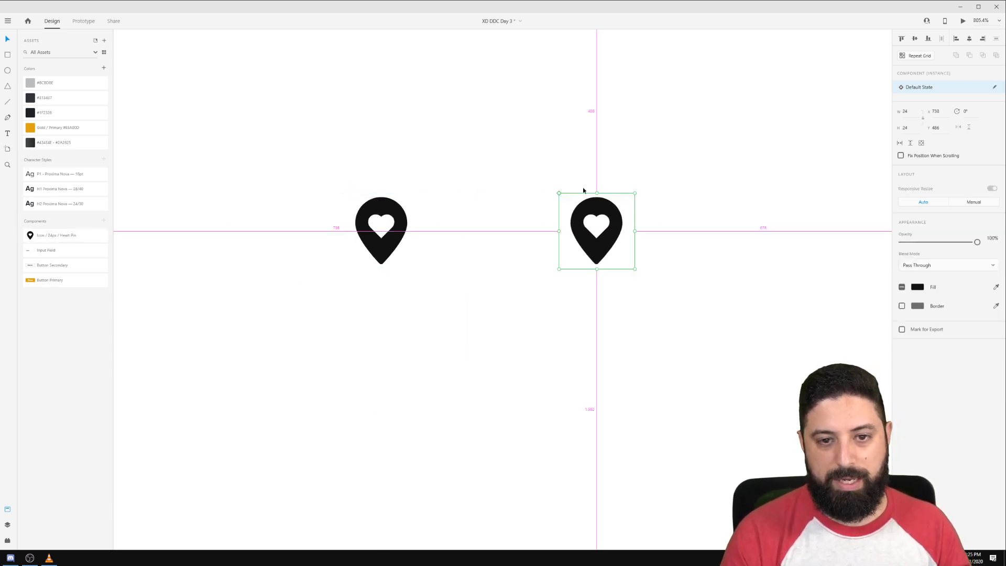
pyautogui.click(503, 202)
pyautogui.click(368, 223)
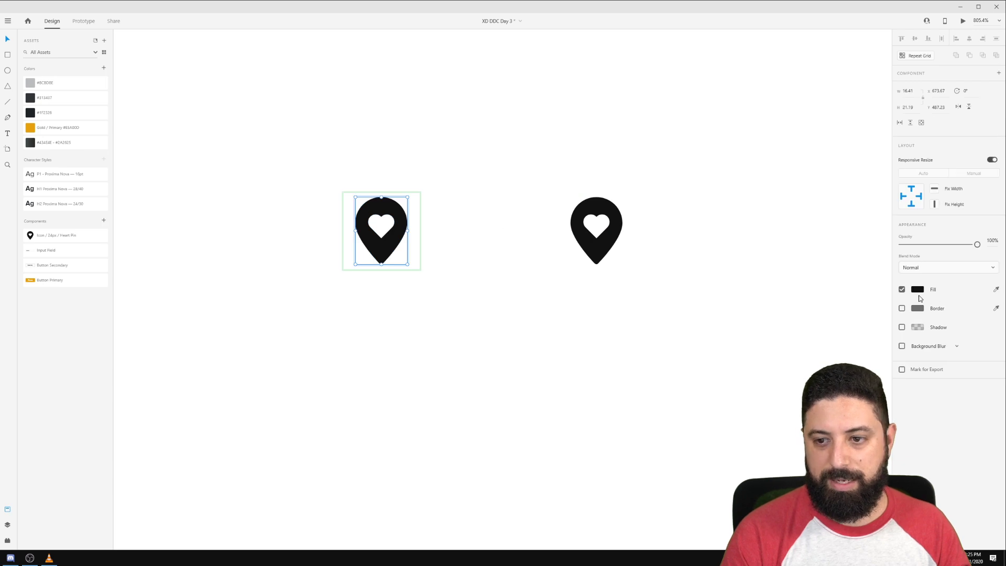
pyautogui.click(68, 127)
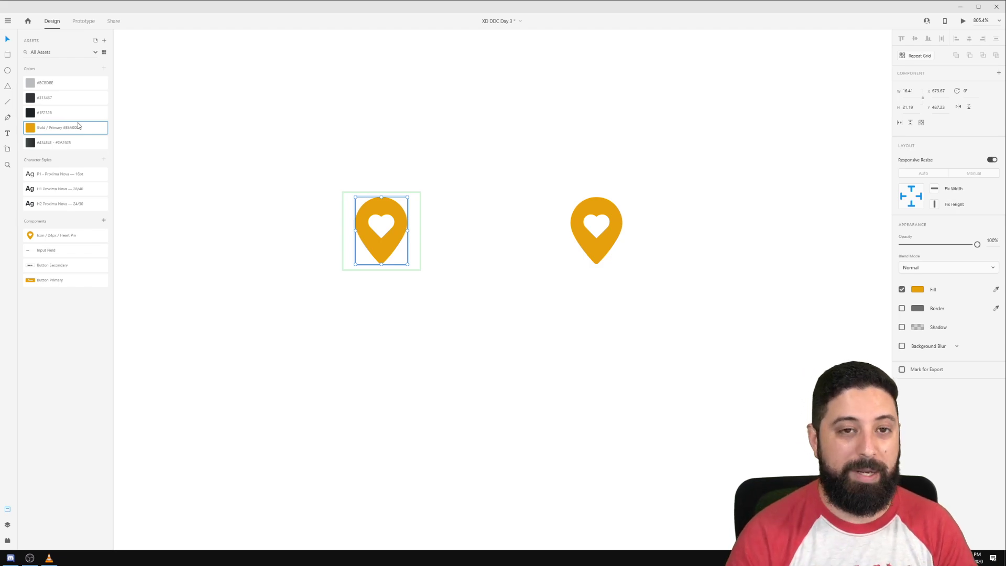
pyautogui.scroll(-6, 256, 191)
pyautogui.moveTo(231, 141); pyautogui.dragTo(507, 360)
pyautogui.scroll(-5, 506, 360)
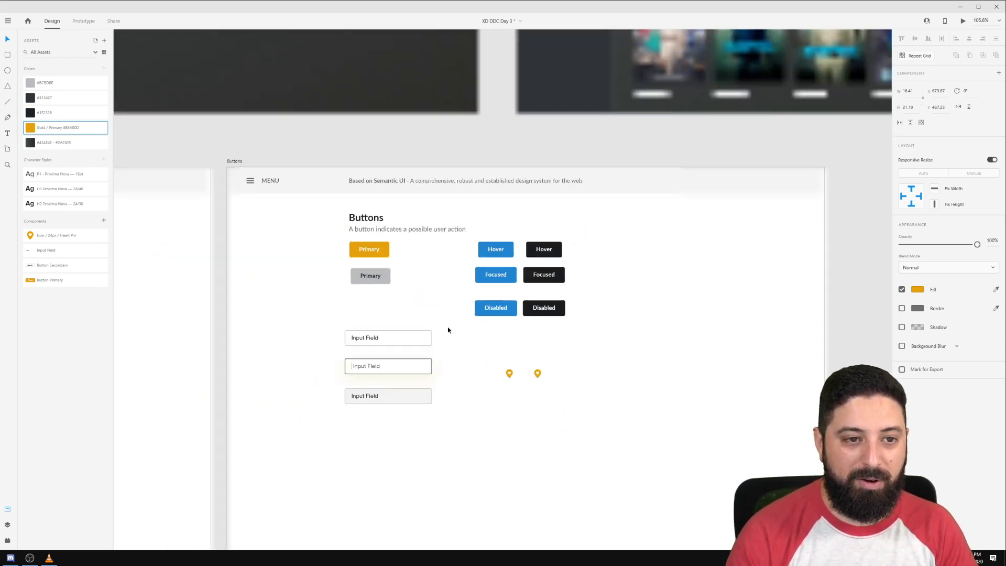
pyautogui.moveTo(336, 303); pyautogui.dragTo(528, 270)
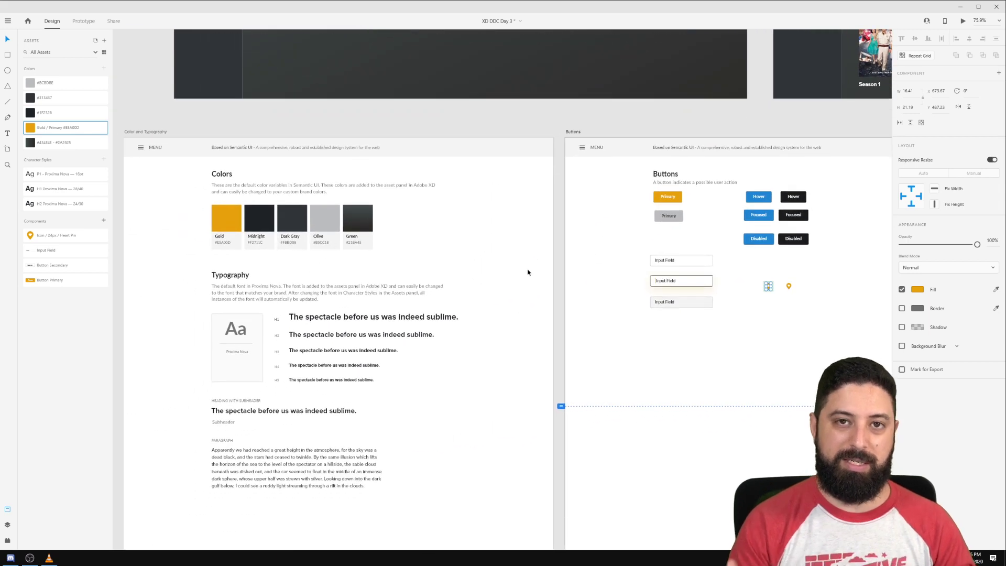